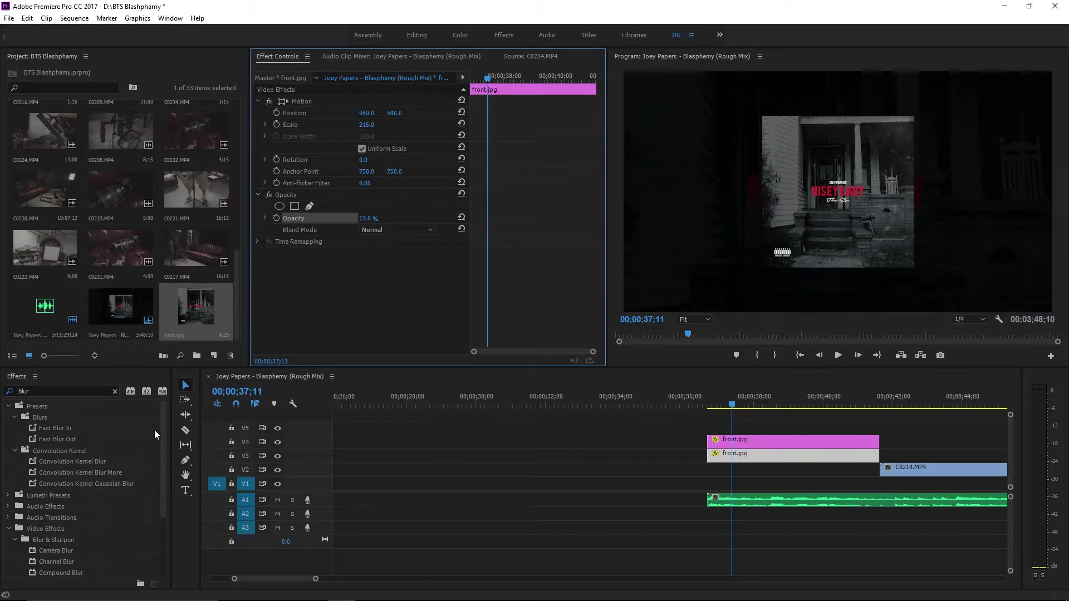
- Apply Gaussian Blur to the lower front.jpg clip, and place the upper front.jpg cover at 584, 540 with a scale of 79
drag(55, 506, 393, 281)
click(791, 454)
mouse_move(366, 113)
mouse_down()
mouse_move(317, 113)
mouse_move(373, 125)
mouse_up()
key(ctrl+z)
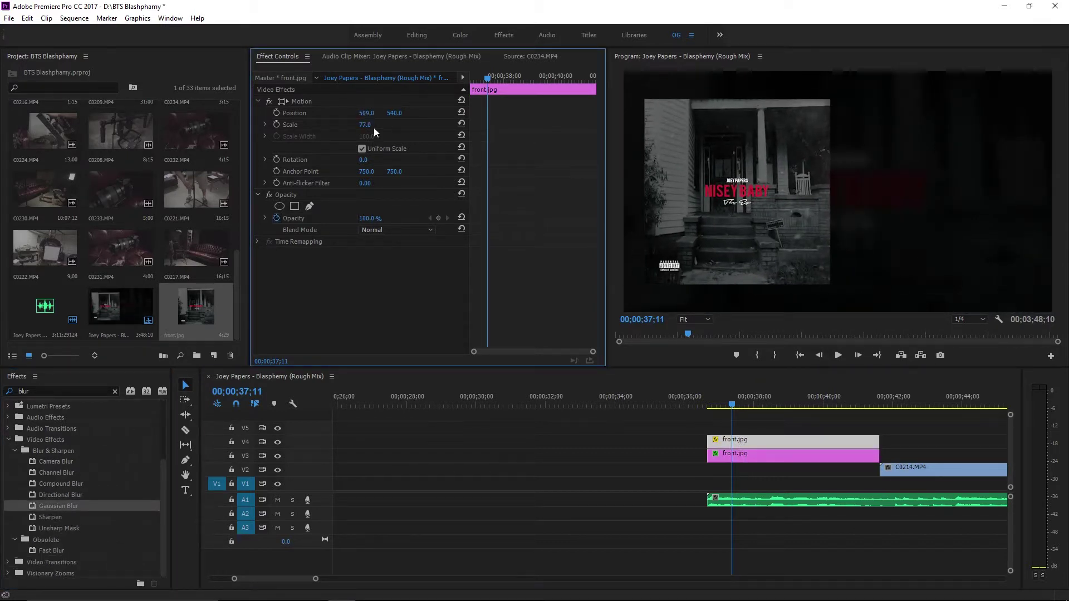
key(ctrl+z)
key(ctrl+z)
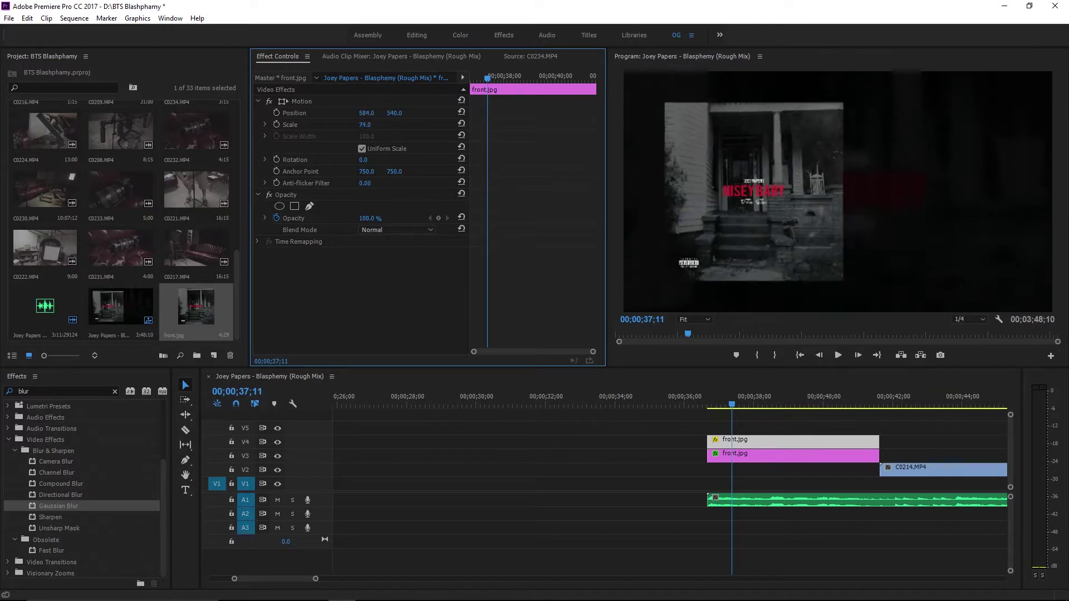
- Add a white JOEY PAPERS text graphic in the Bebas font beside the cover
click(115, 391)
click(186, 490)
click(903, 159)
text(JOEY PAPERS)
click(371, 290)
click(557, 90)
click(186, 385)
drag(1017, 162, 992, 160)
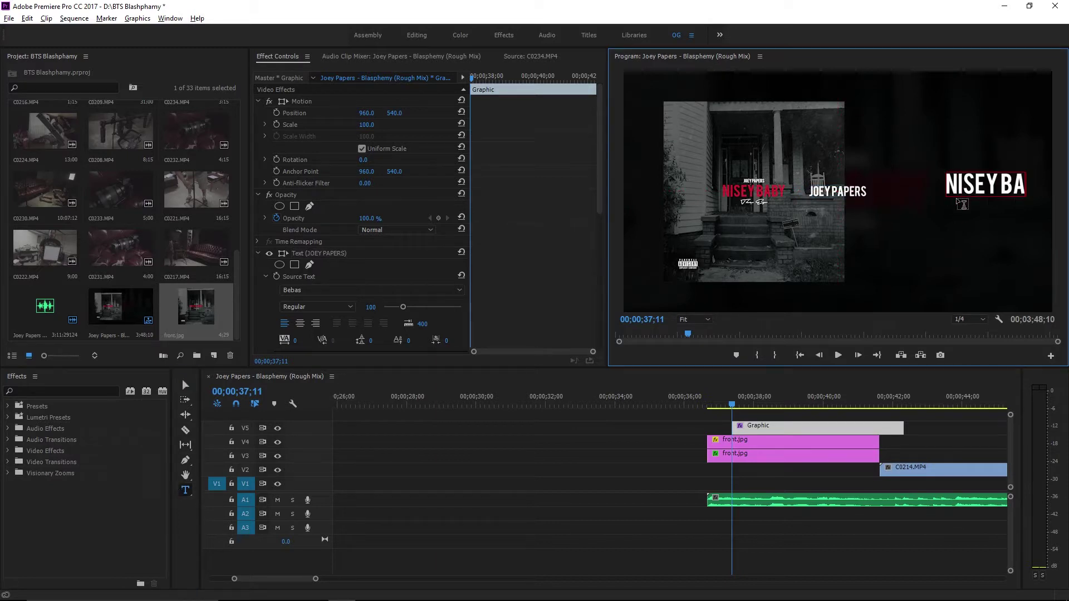
scroll(599, 205, down, 3)
click(305, 296)
click(739, 193)
click(652, 248)
click(295, 487)
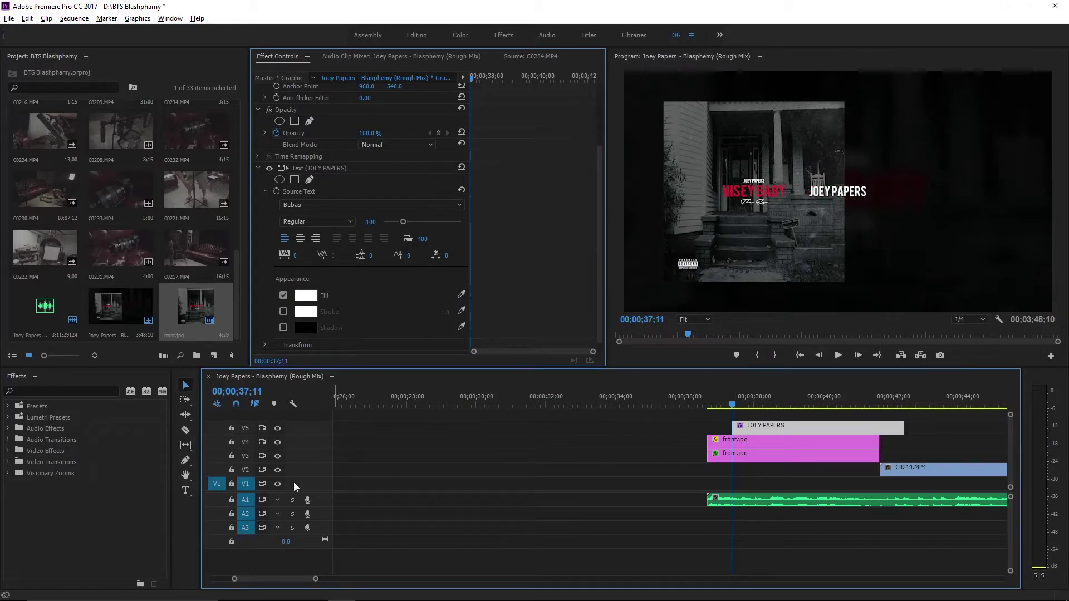
- Duplicate the JOEY PAPERS graphic onto track V6 and change the copy's text to NISEY BABY
click(186, 492)
drag(780, 426, 763, 416)
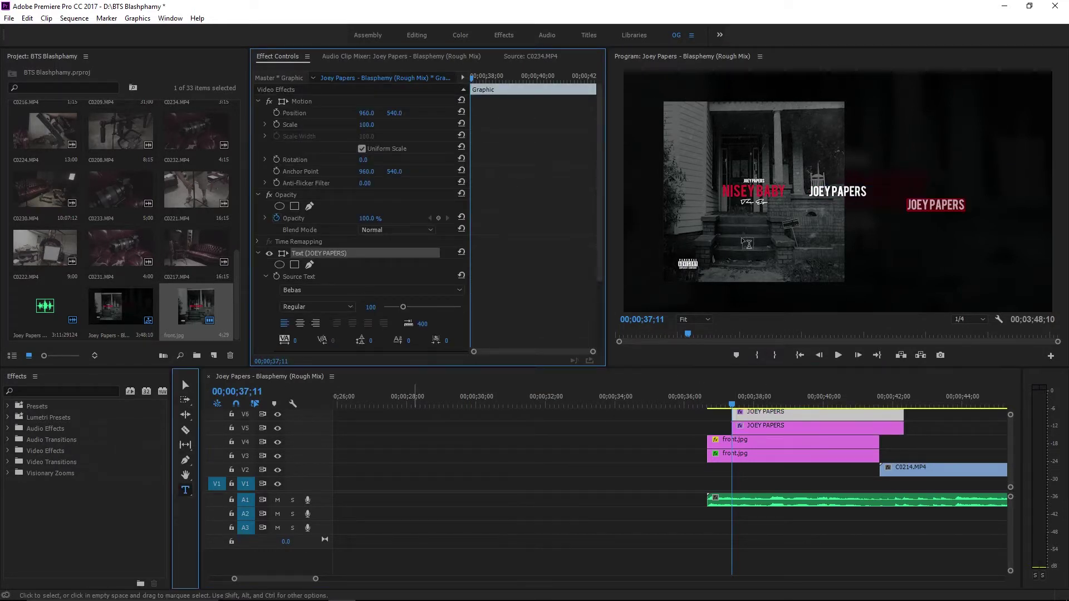
click(913, 197)
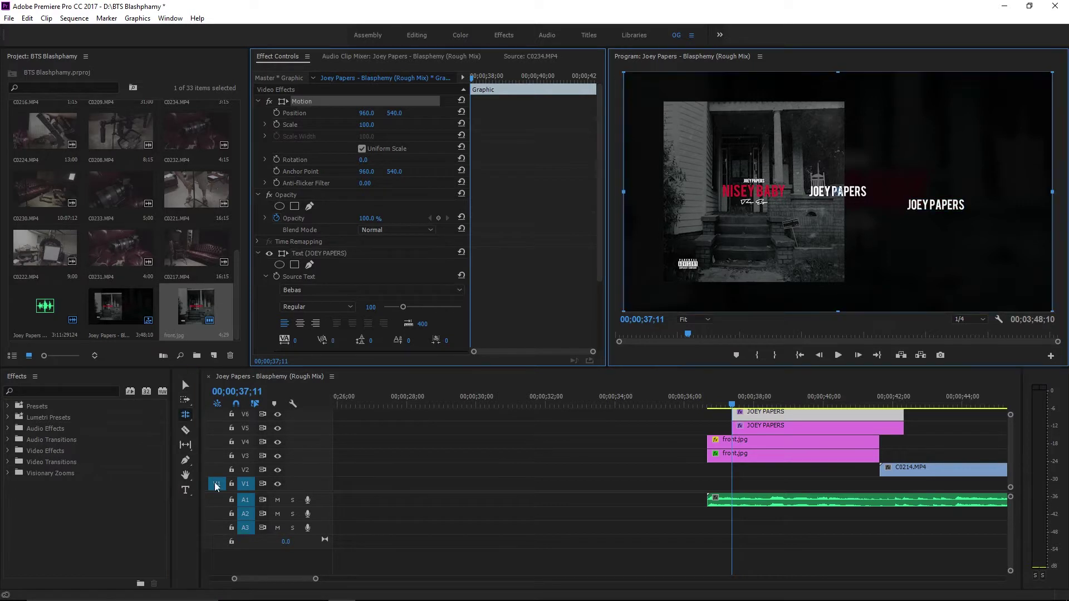
double_click(911, 206)
click(681, 423)
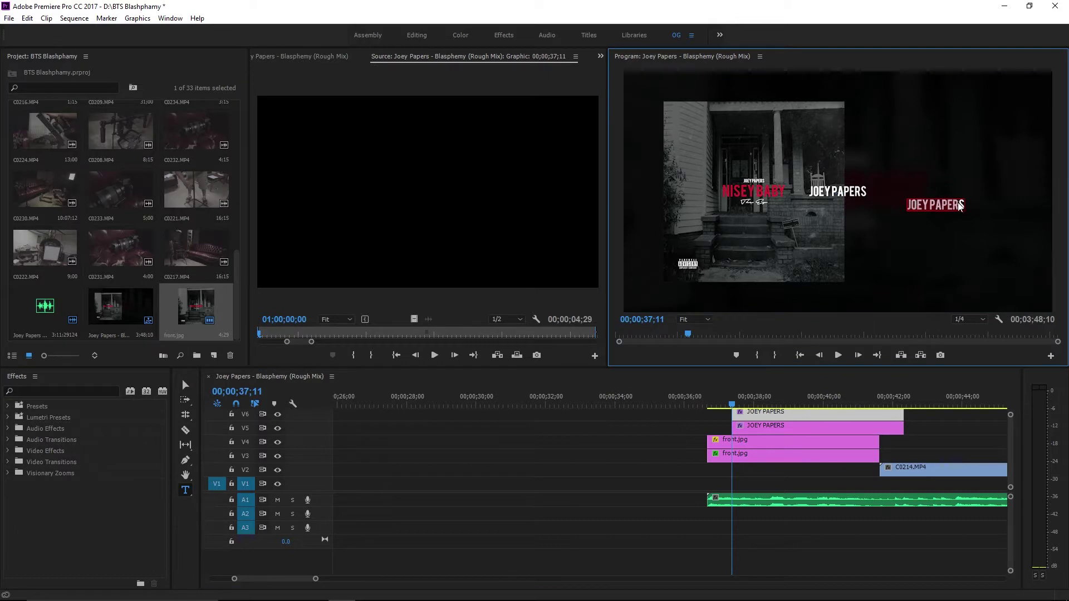
- Fill the NISEY BABY text with the red sampled from the cover, and place it under JOEY PAPERS at size 220
click(269, 57)
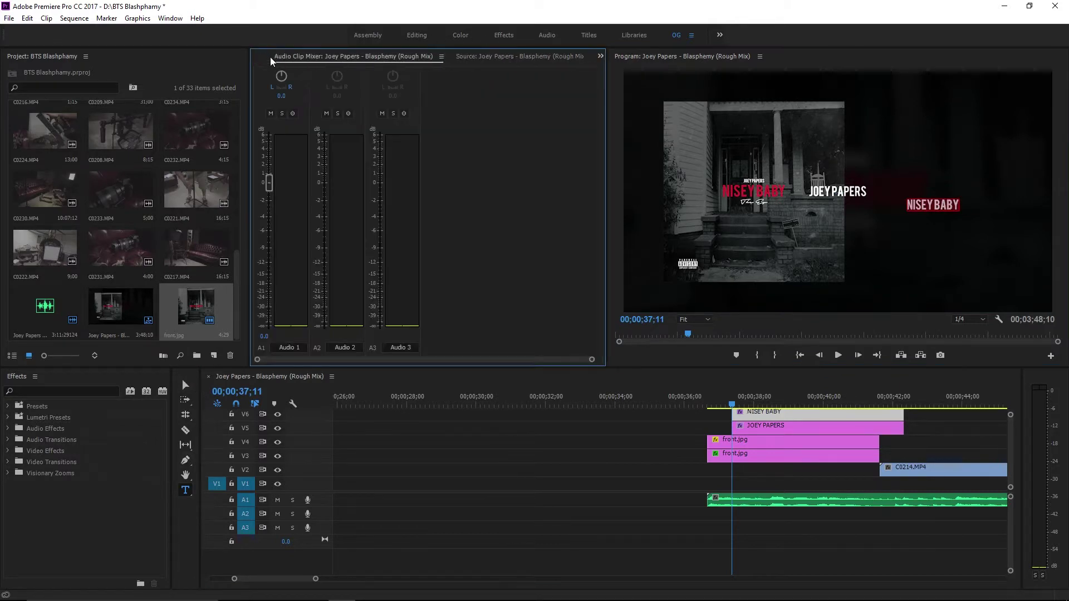
click(274, 56)
scroll(356, 290, down, 3)
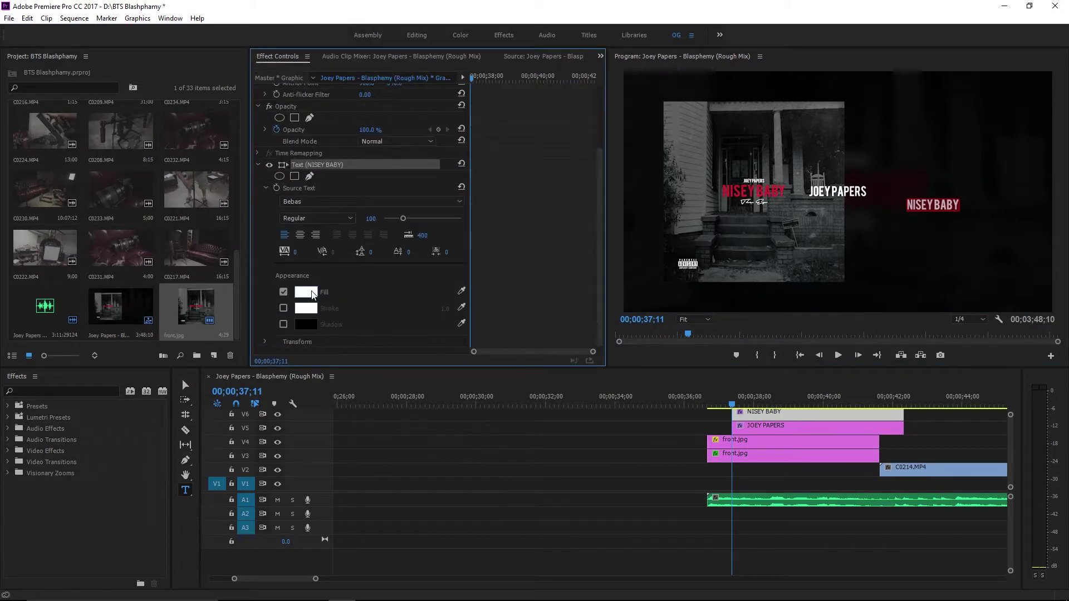
click(306, 292)
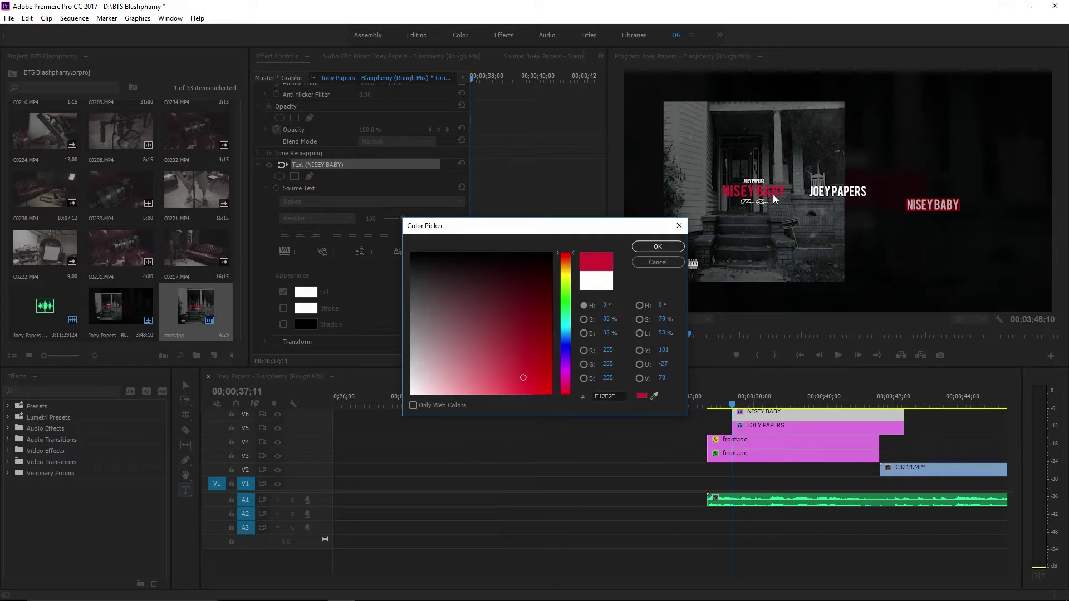
click(645, 251)
click(185, 385)
drag(804, 216, 806, 214)
- Duplicate the NISEY BABY graphic onto track V7 and replace the copy's text with The Ep
click(185, 522)
drag(807, 411, 808, 404)
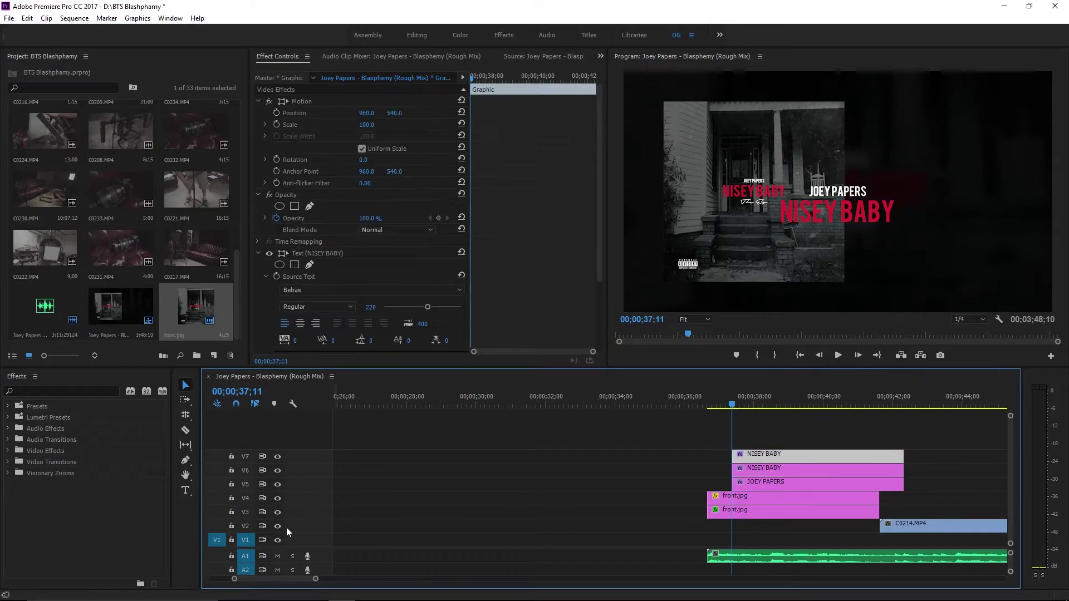
key(t)
click(858, 272)
key(ctrl+a)
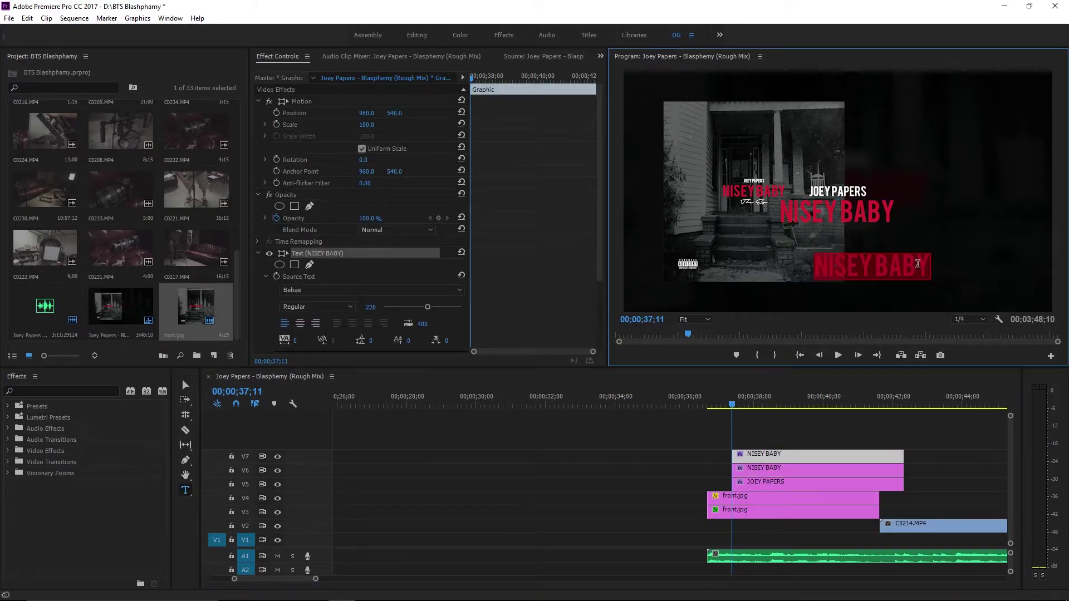
- Give The Ep text a white fill and the Autograf PERSONAL USE ONLY font
scroll(323, 304, down, 3)
click(305, 315)
click(425, 250)
click(653, 249)
click(333, 224)
click(501, 47)
- Scale The Ep text down to about 28 and place it centred beneath NISEY BABY
click(186, 388)
click(837, 267)
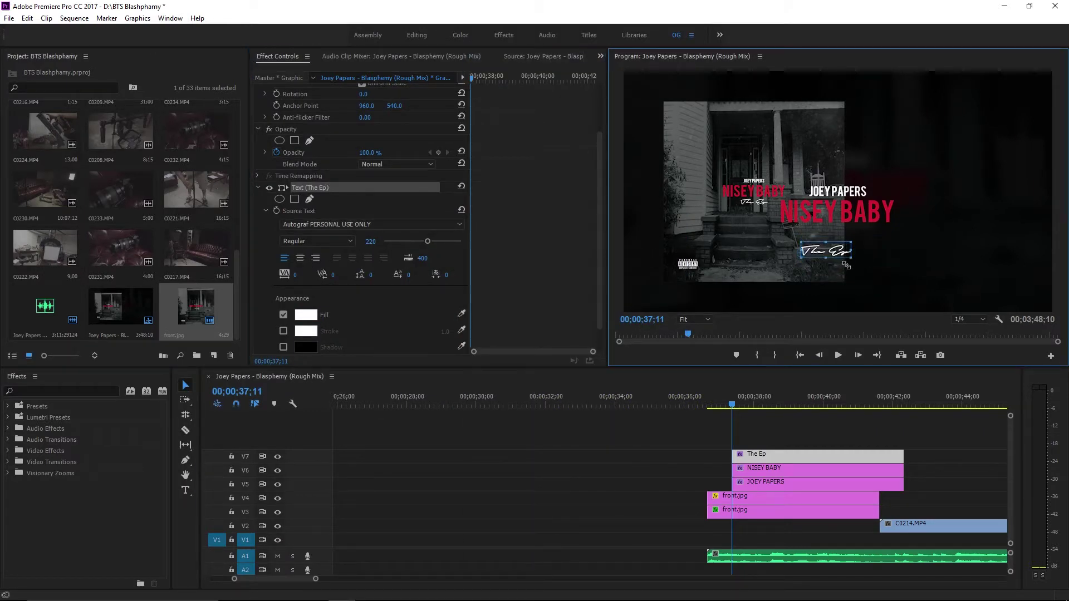
click(838, 191)
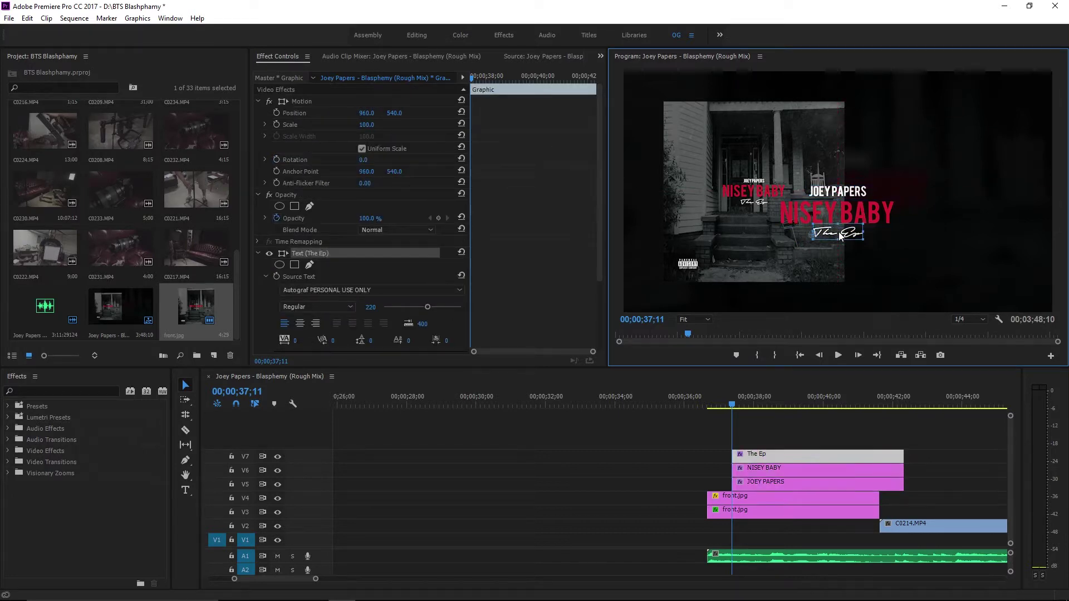
- Move the three title clips together so they start and end in line with the front.jpg clips
click(771, 470)
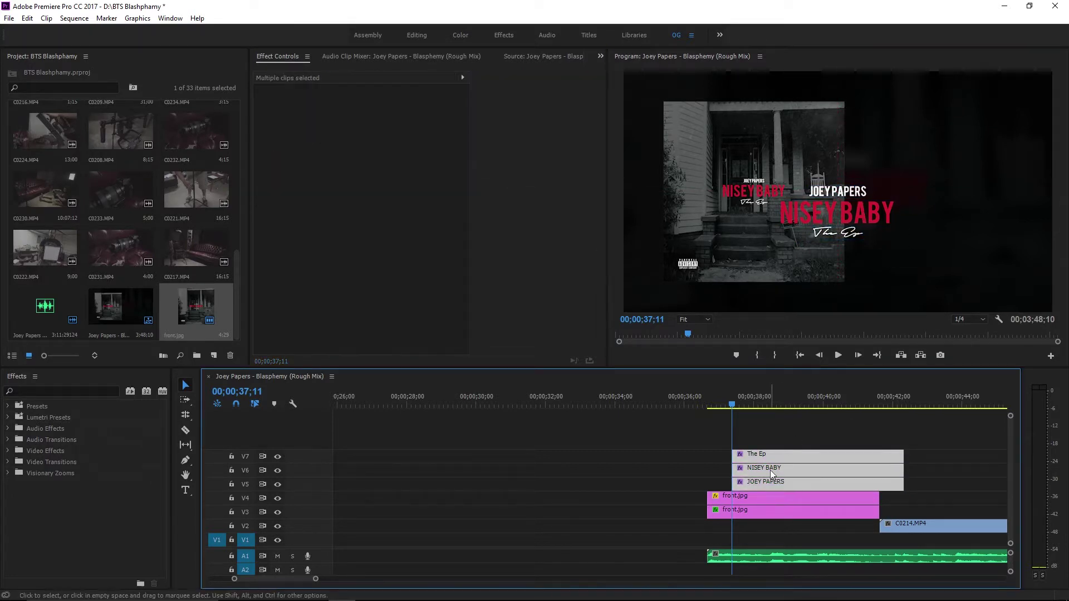
shift+click(769, 456)
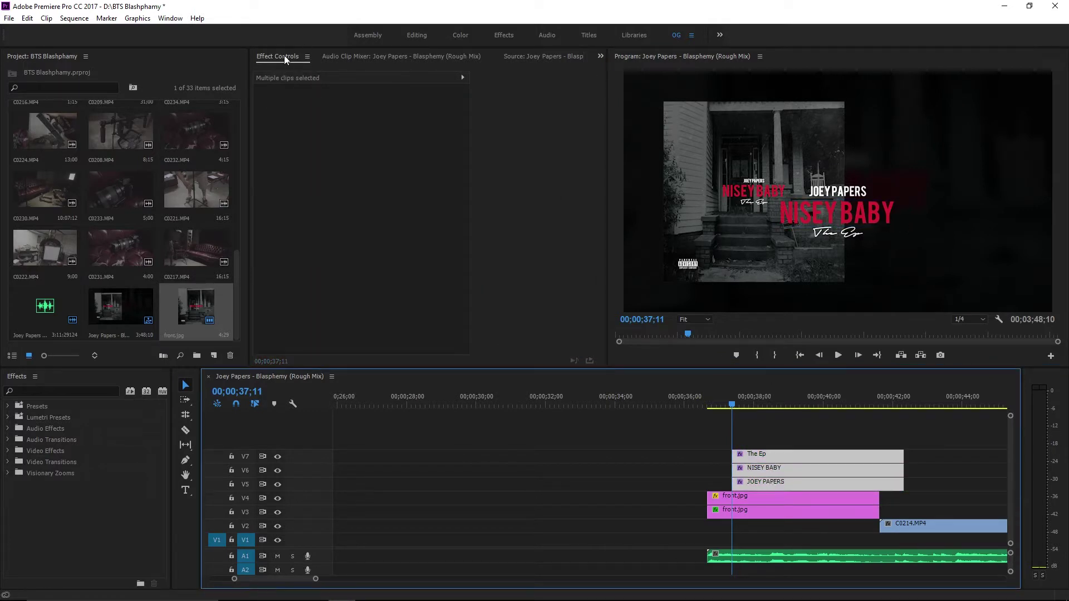
drag(818, 468, 794, 467)
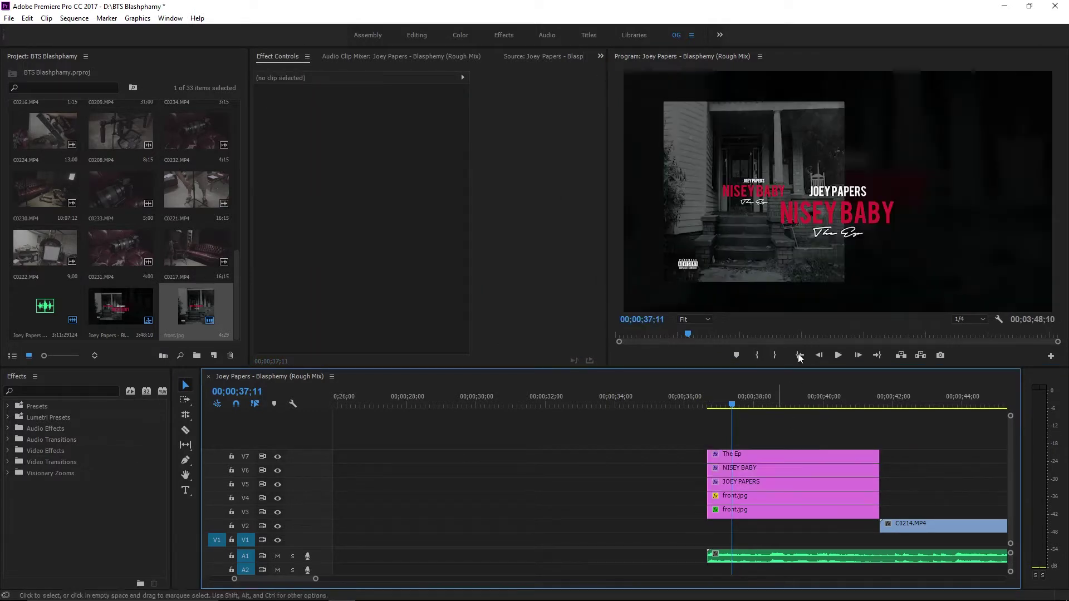
- Move the three titles into the empty area beside the cover and centre them horizontally on each other
click(879, 192)
drag(835, 215, 958, 214)
drag(845, 238, 870, 238)
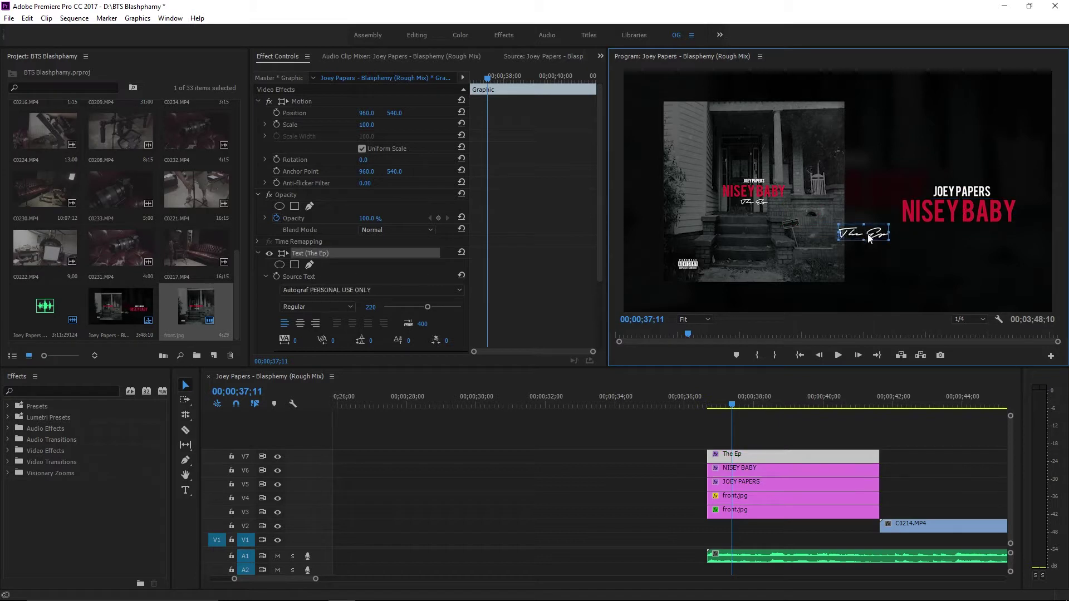
click(957, 193)
click(951, 209)
click(957, 191)
click(951, 210)
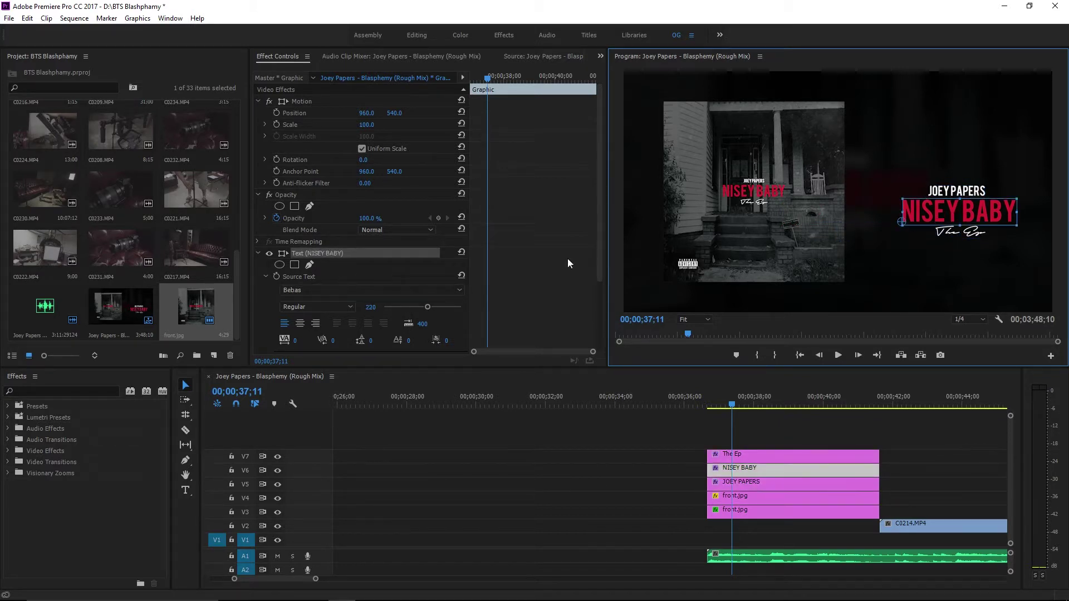
- Raise the JOEY PAPERS, NISEY BABY and The Ep titles and stack them closely as one block
scroll(601, 284, down, 5)
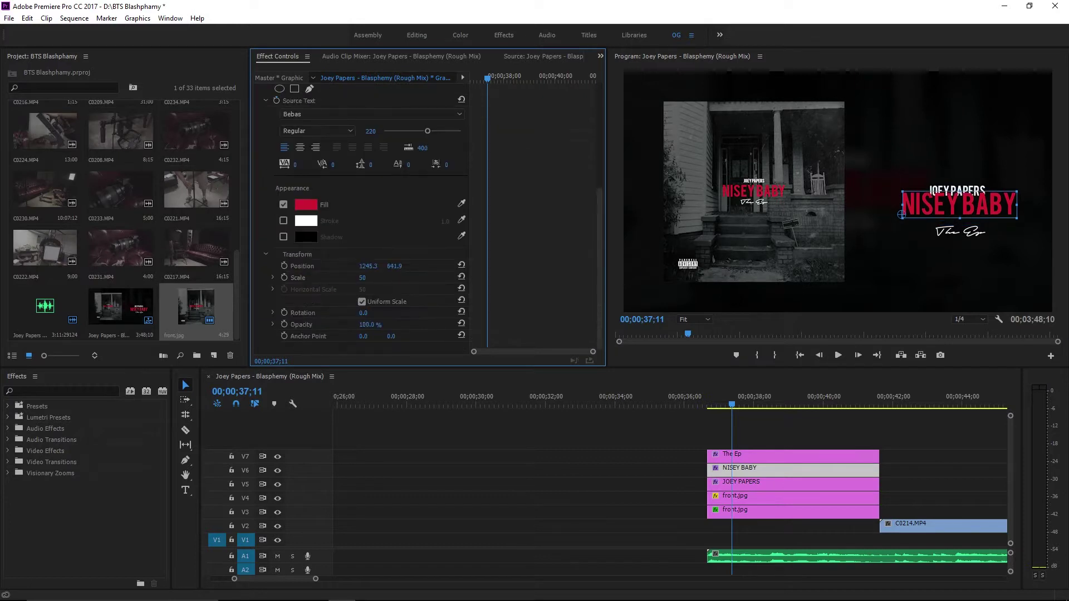
click(957, 190)
drag(957, 191, 956, 148)
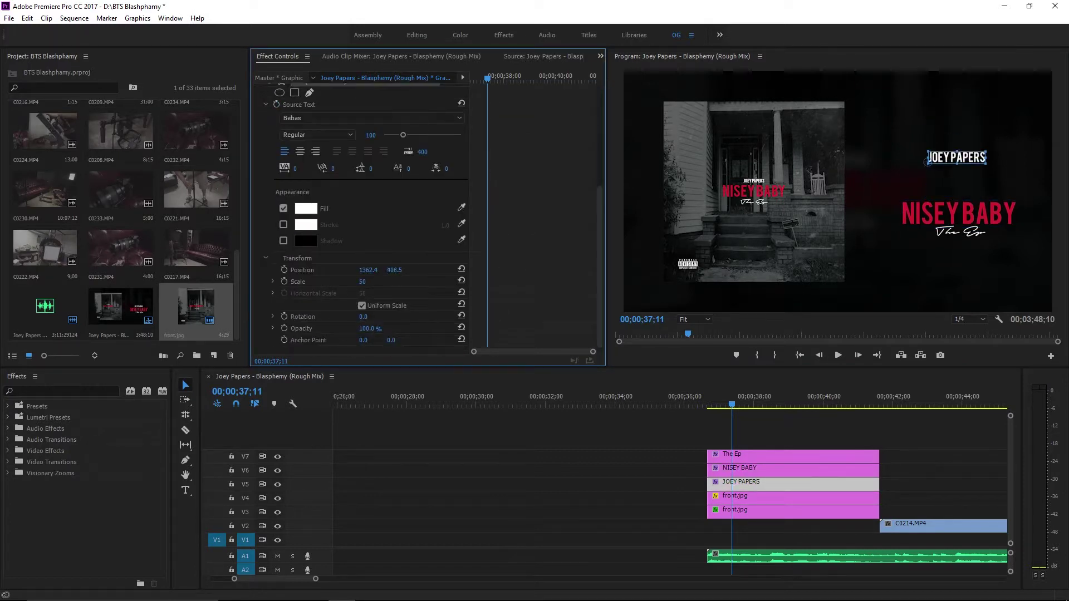
click(958, 214)
drag(394, 270, 371, 282)
click(959, 231)
scroll(557, 309, down, 3)
click(921, 202)
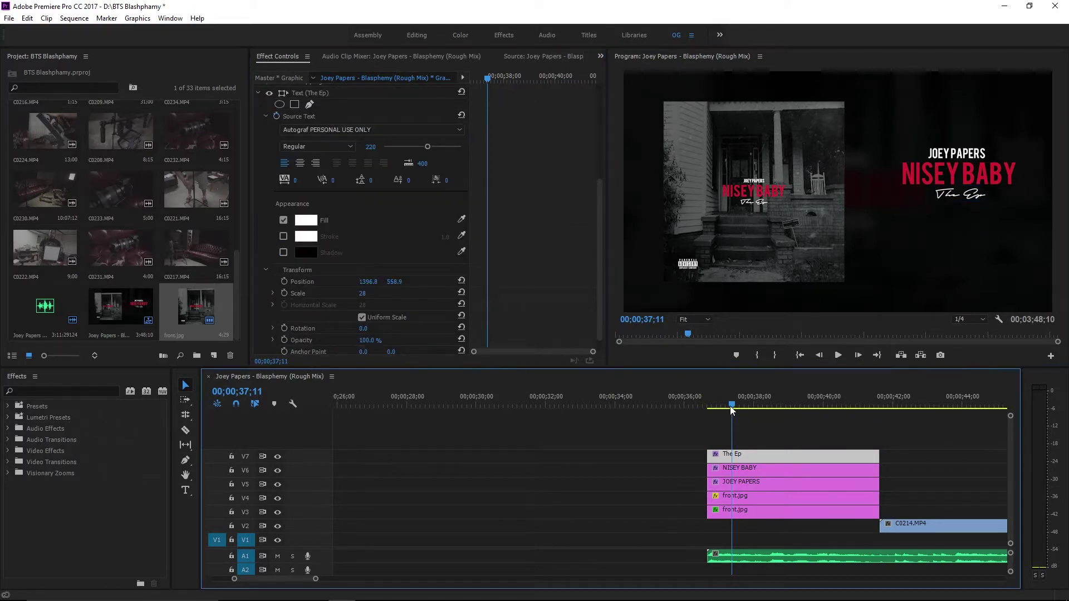
- Add Dip to Black transitions at both ends of the three title clips and both front.jpg clips, and preview them
drag(730, 406, 687, 406)
click(61, 392)
text(dip)
drag(641, 432, 735, 516)
click(46, 484)
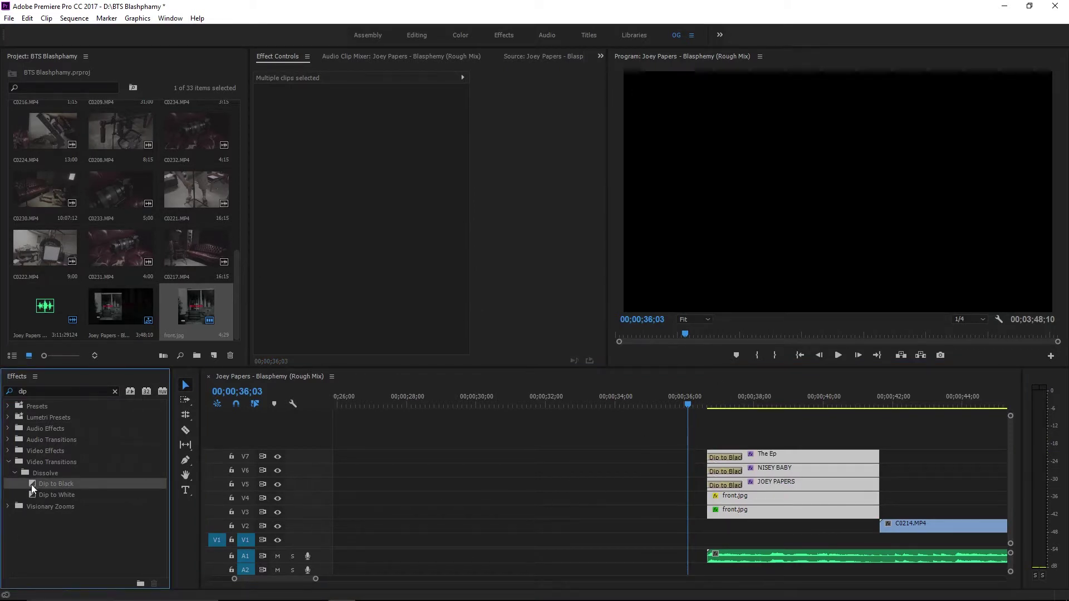
key(space)
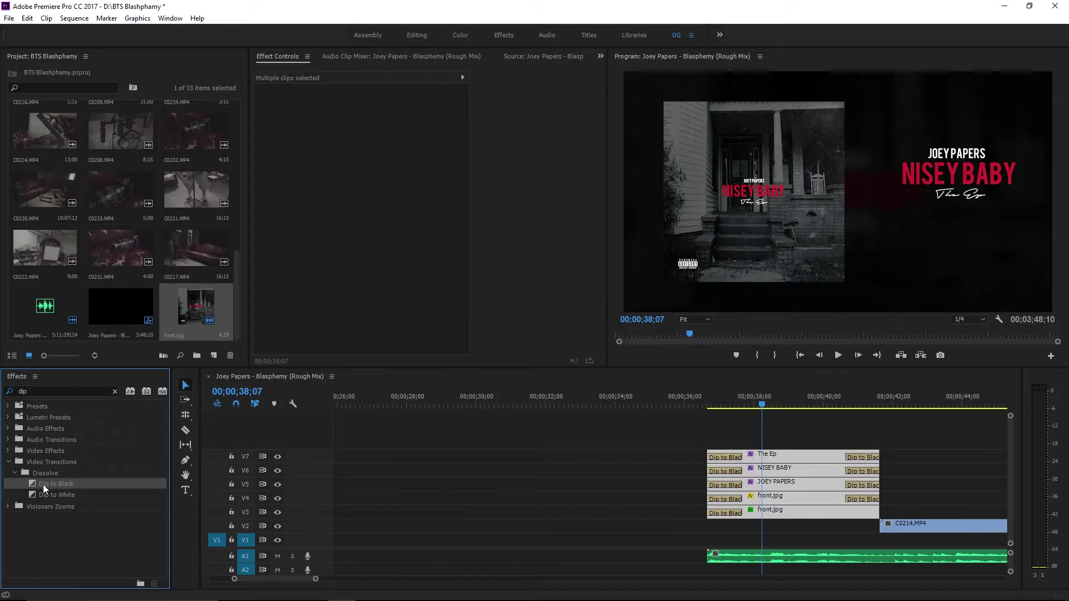
key(Up)
click(767, 518)
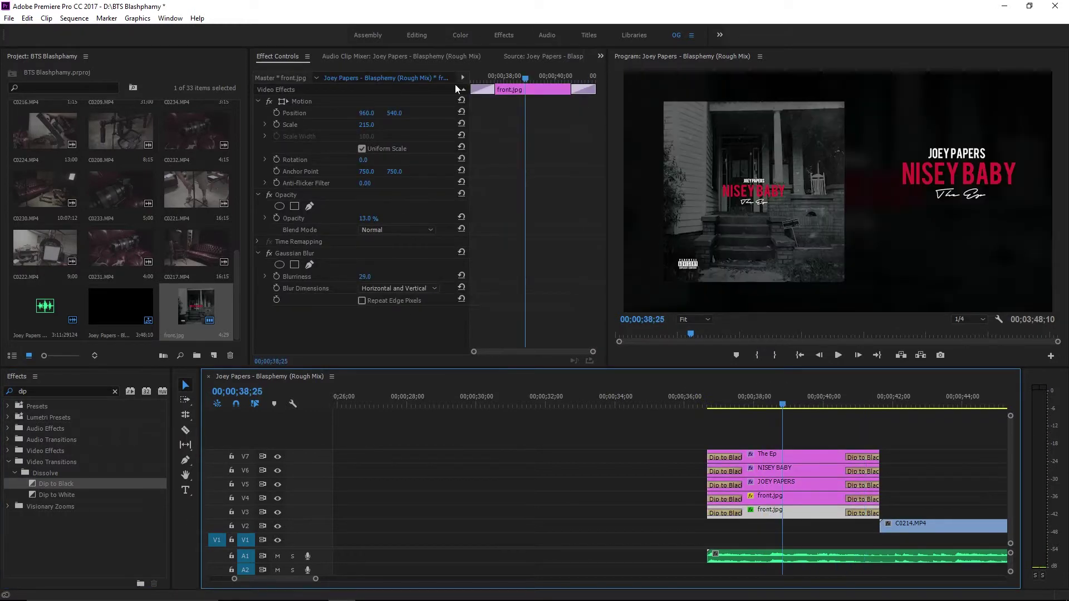
- Start C0214.MP4 at about 42 seconds, leaving a gap after the titles, and split it shortly after its start
drag(869, 406, 934, 410)
click(898, 530)
mouse_move(307, 580)
mouse_down()
mouse_move(343, 582)
mouse_move(273, 580)
mouse_move(328, 580)
mouse_move(299, 579)
mouse_up()
key(Up)
drag(673, 526, 681, 526)
click(670, 400)
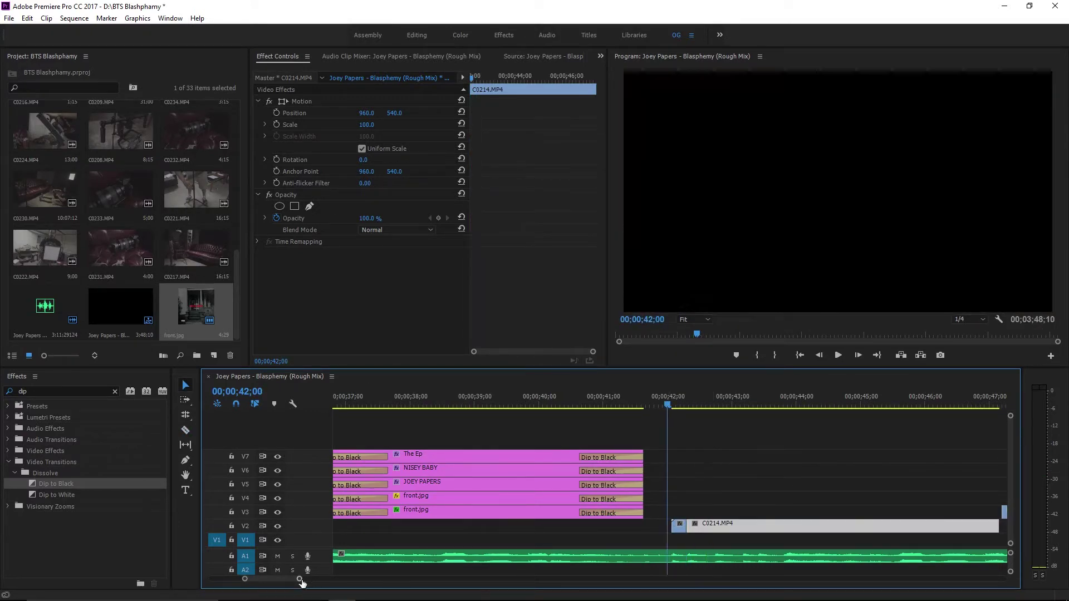
- Cut C0214.MP4 into several short consecutive pieces timed to the music, including a cut at 43;05
drag(300, 579, 268, 580)
key(space)
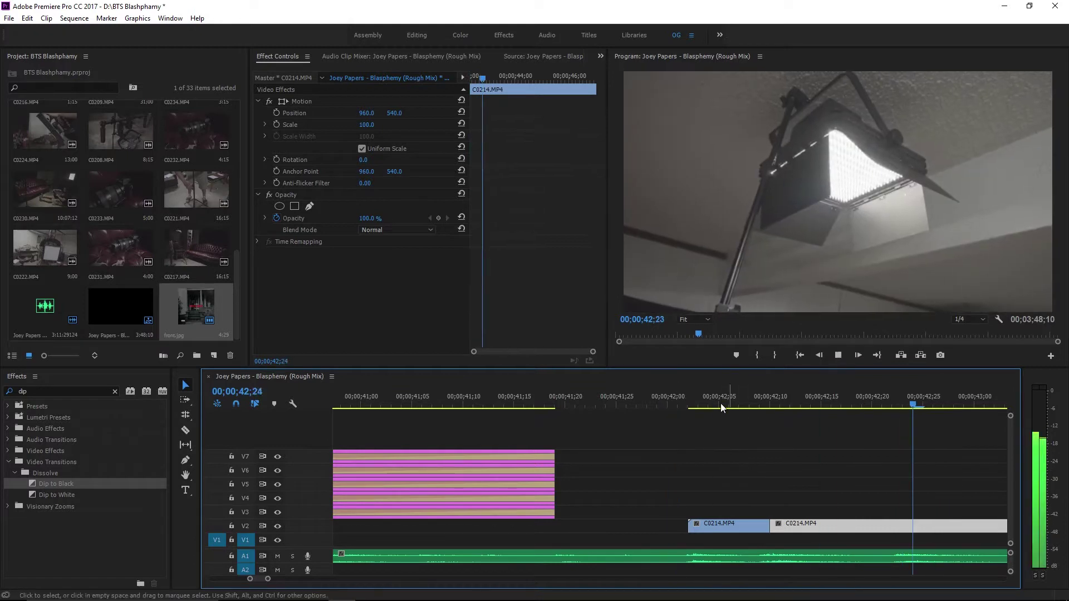
key(space)
key(minus)
drag(659, 527, 644, 528)
key(space)
key(ctrl+k)
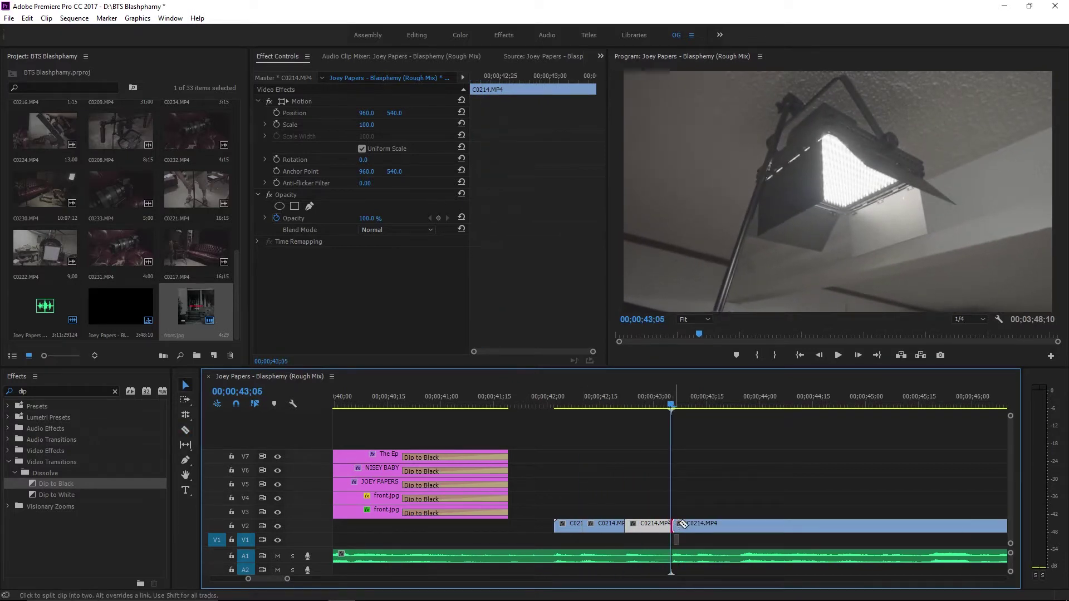
drag(698, 527, 755, 526)
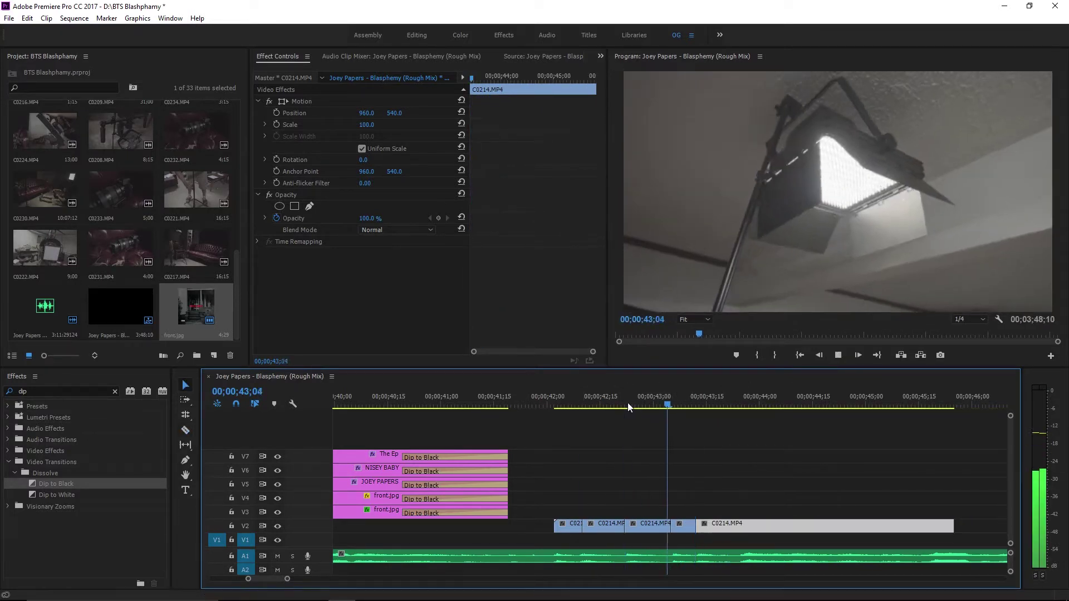
- Play the C0214.MP4 jump cuts and trim the last piece to end at 45;18
drag(287, 580, 360, 579)
key(space)
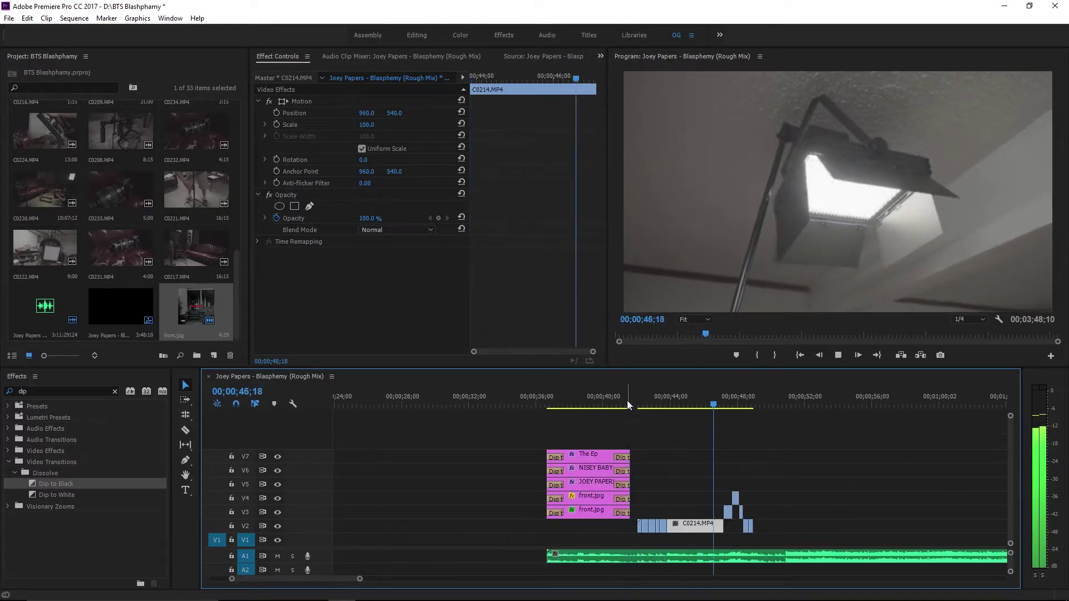
key(space)
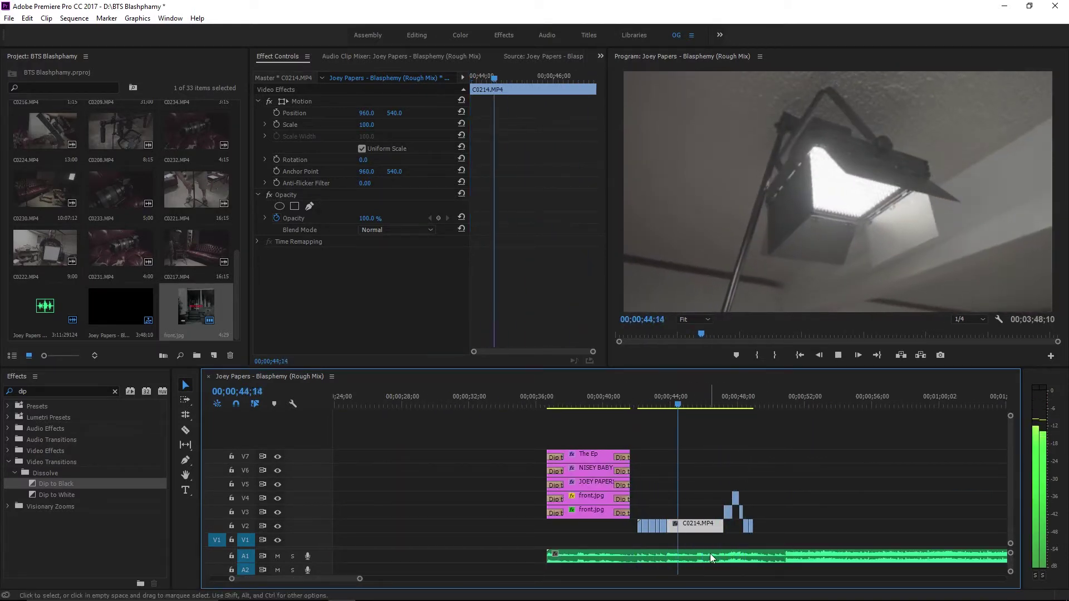
click(693, 420)
drag(722, 525, 702, 524)
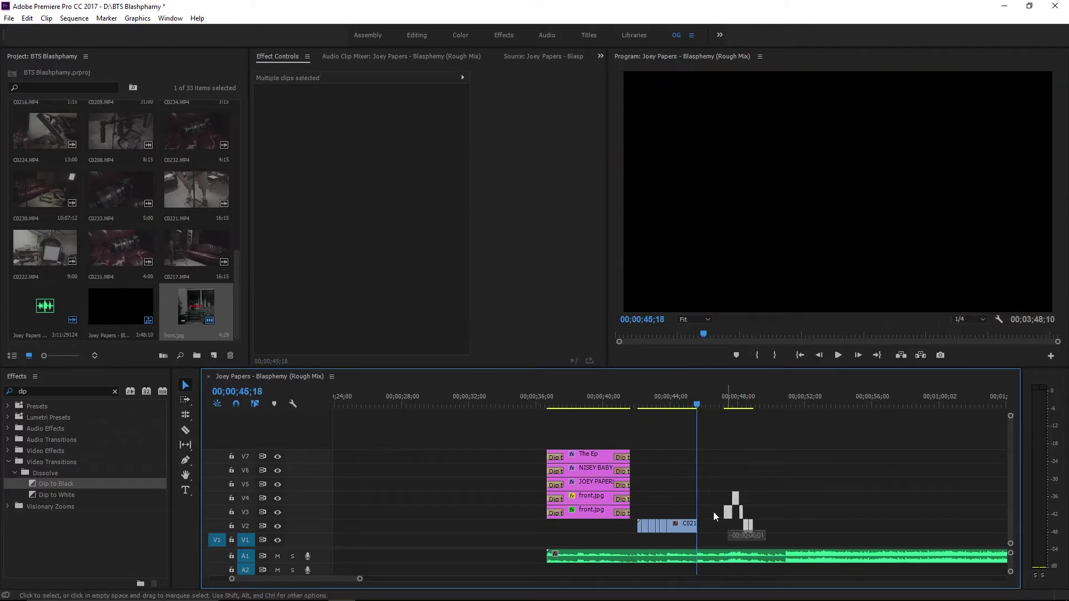
- Close the gap after C0214.MP4 and line up C0226.MP4 on V3 and C0234.MP4 on V4 end to end
click(690, 404)
key(space)
key(space)
key(=)
drag(602, 510, 658, 513)
drag(845, 497, 668, 497)
- Play the C0226.MP4 and C0234.MP4 cuts against the music and adjust the C0234.MP4 clip on V5
click(658, 403)
key(space)
click(637, 404)
click(647, 406)
key(space)
drag(757, 486, 757, 483)
- Extend the C0234.MP4 clip on V6 to just before 50 seconds and split off a short piece at its end
key(space)
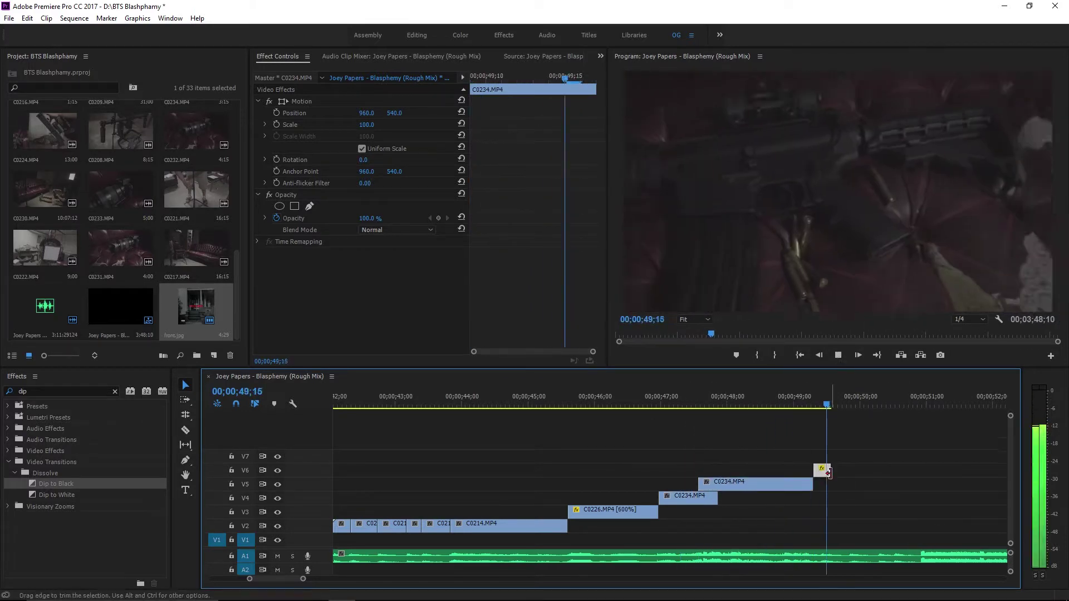
key(space)
drag(828, 473, 851, 472)
key(c)
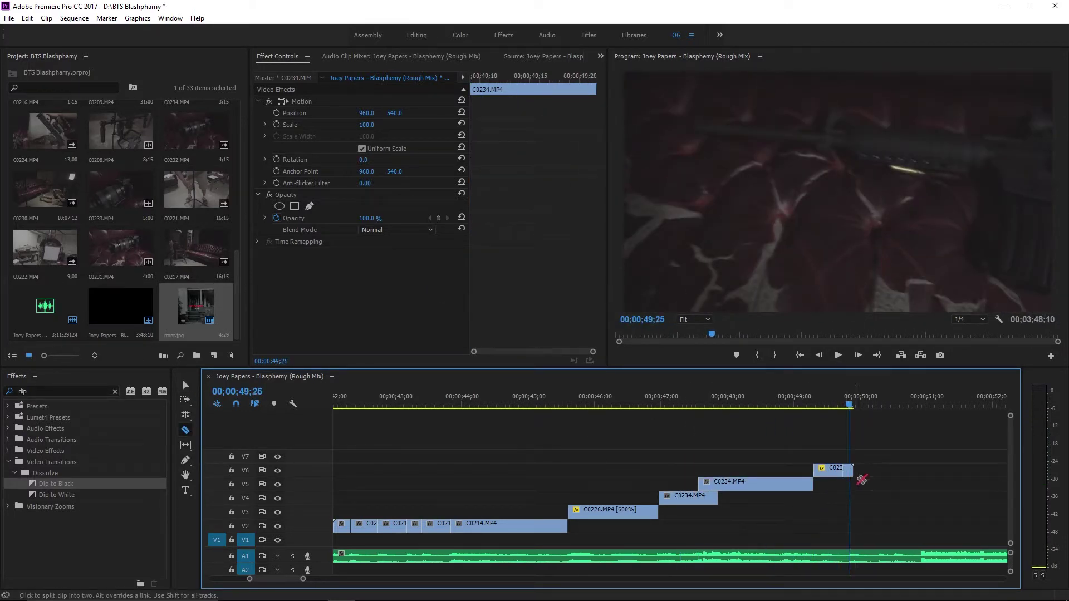
key(v)
- Try the Invert effect on the short end piece of C0234.MP4 on V6
double_click(61, 392)
text(invert)
drag(47, 484, 848, 463)
drag(679, 404, 849, 404)
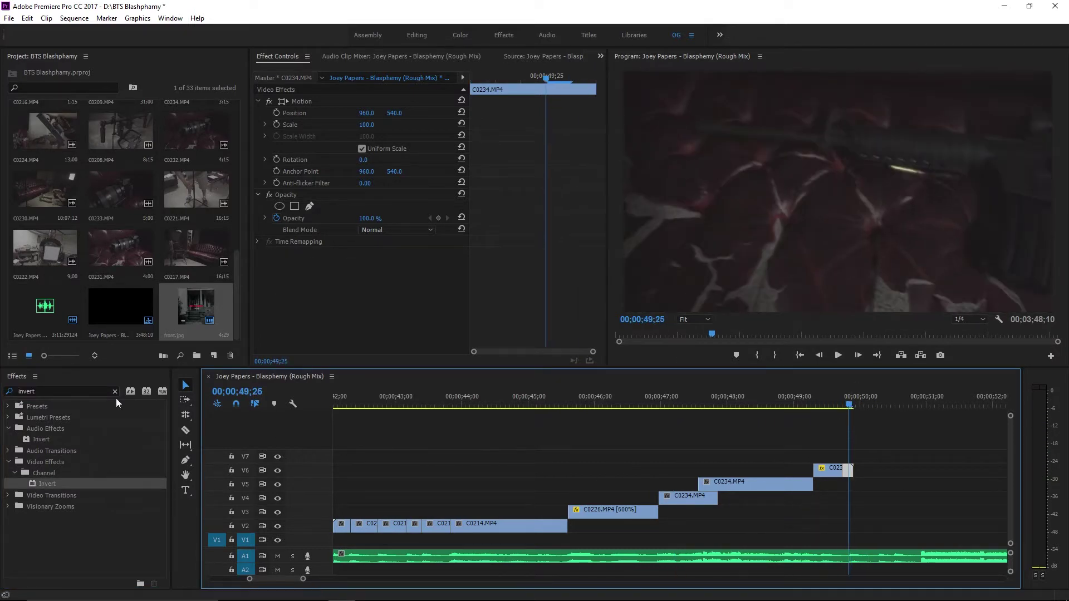
- Apply Vertical Flip to the short end piece of C0234.MP4 on V6, save the project and play back the cuts
click(115, 391)
drag(856, 476, 856, 476)
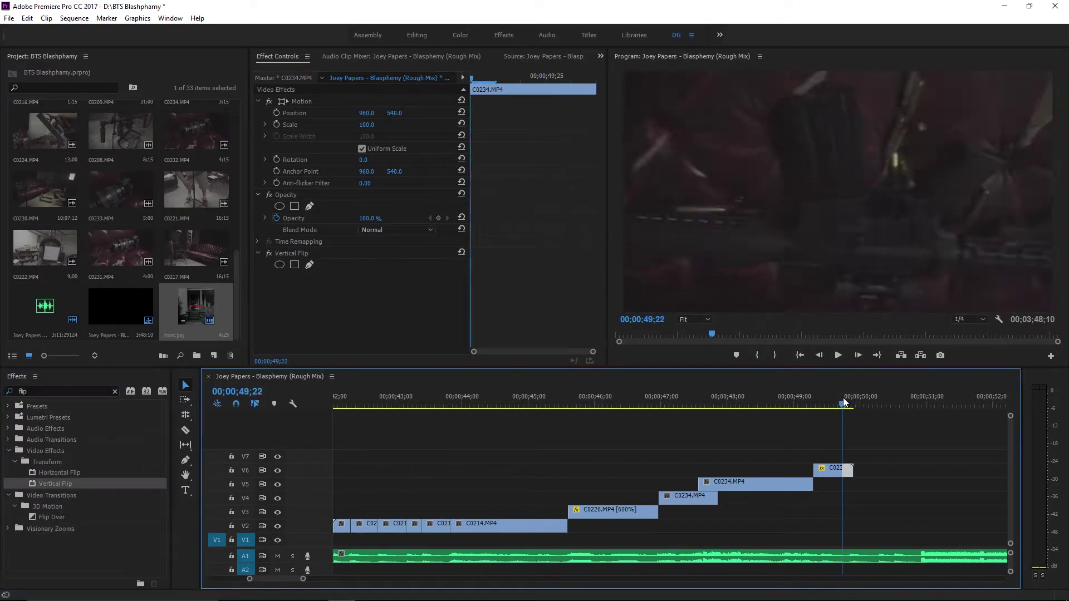
key(ctrl+s)
key(minus)
key(minus)
key(minus)
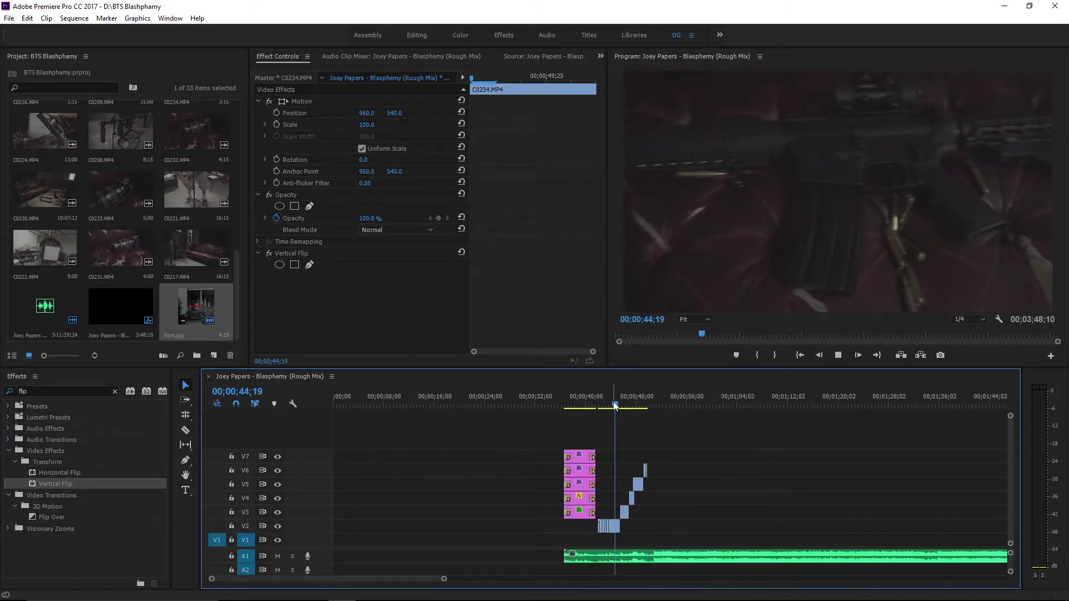
key(space)
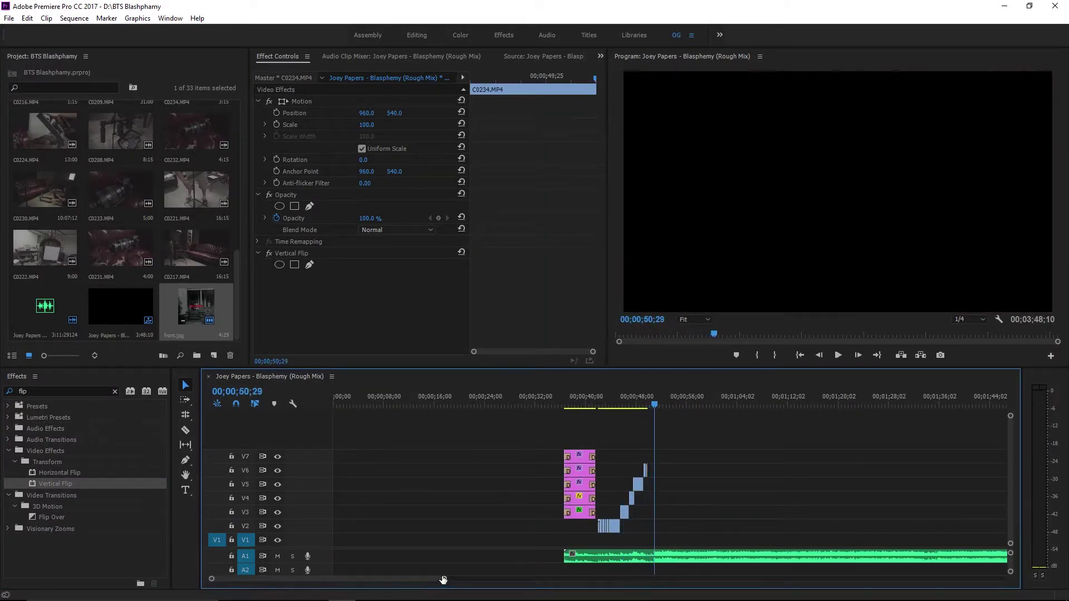
- Open C0222.MP4 for preview and reinterpret its footage with an assumed frame rate
double_click(45, 247)
right_click(55, 273)
mouse_move(139, 204)
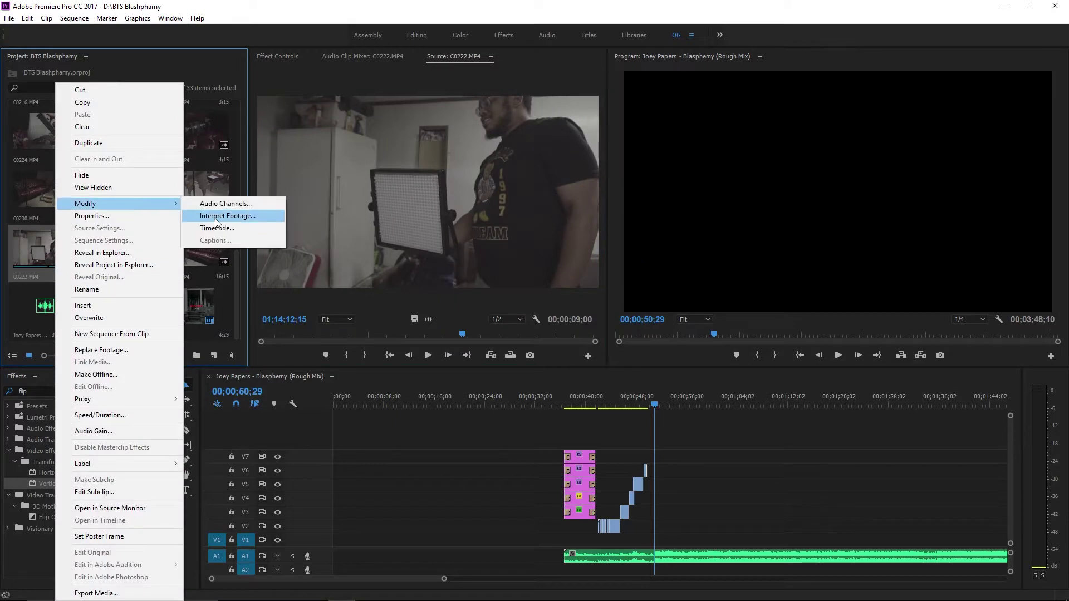
click(211, 216)
click(422, 179)
key(Return)
- Mark an 11:21 section of C0222.MP4 and place it on V2 starting at 50;27
drag(359, 338, 445, 334)
key(i)
click(371, 355)
drag(428, 192, 724, 525)
key(space)
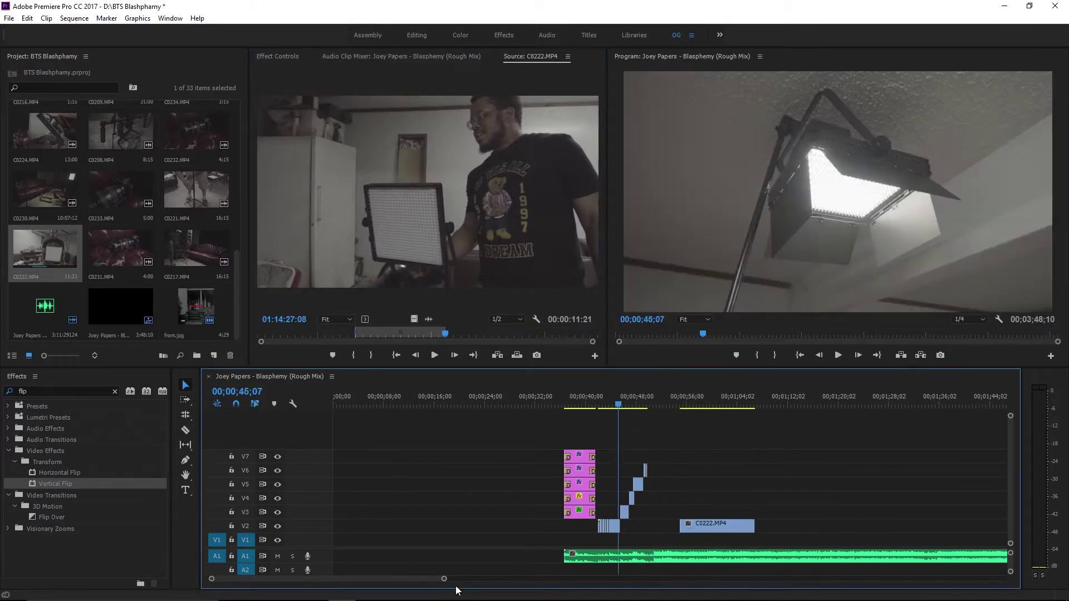
drag(444, 579, 365, 578)
drag(835, 526, 770, 526)
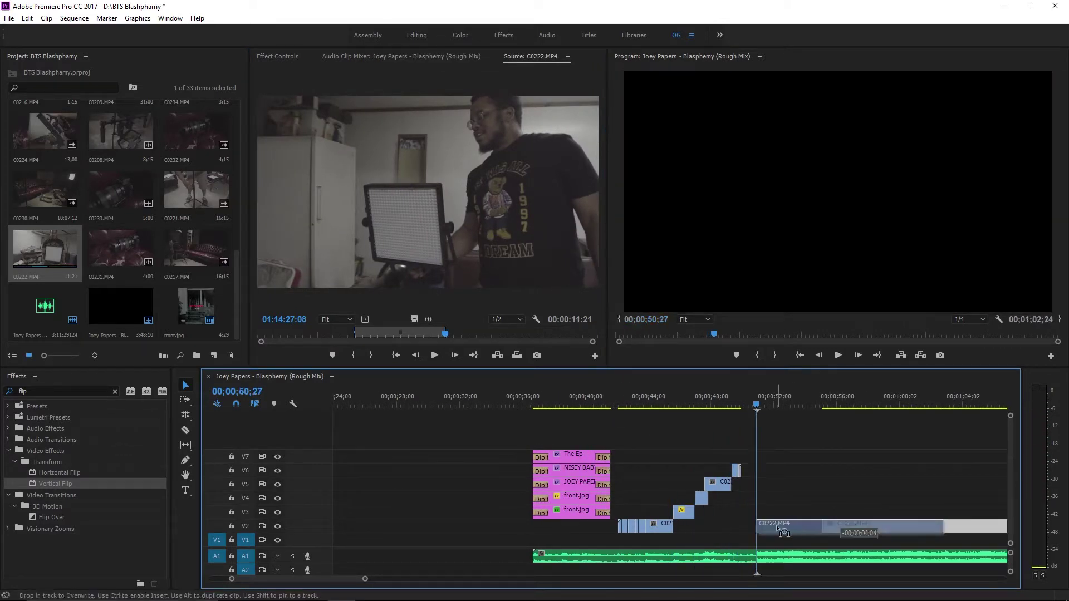
- Interpret the C0233.MP4 footage at an assumed frame rate of 23.976 fps
drag(120, 190, 332, 285)
right_click(132, 190)
click(279, 182)
text(23.976)
key(Return)
- Place C0231.MP4 on V4 above the beginning of C0222.MP4
right_click(202, 249)
click(356, 184)
key(Return)
drag(118, 249, 825, 497)
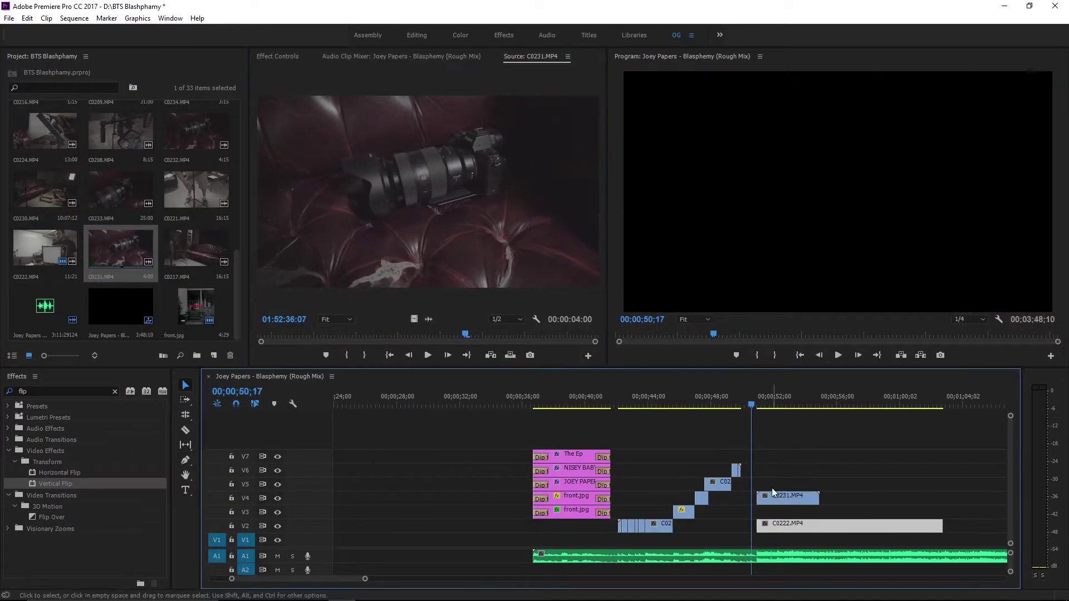
- Mark a 6:07 section of C0233.MP4, place it on V5 above C0231.MP4 and play the stacked clips
double_click(120, 189)
click(324, 334)
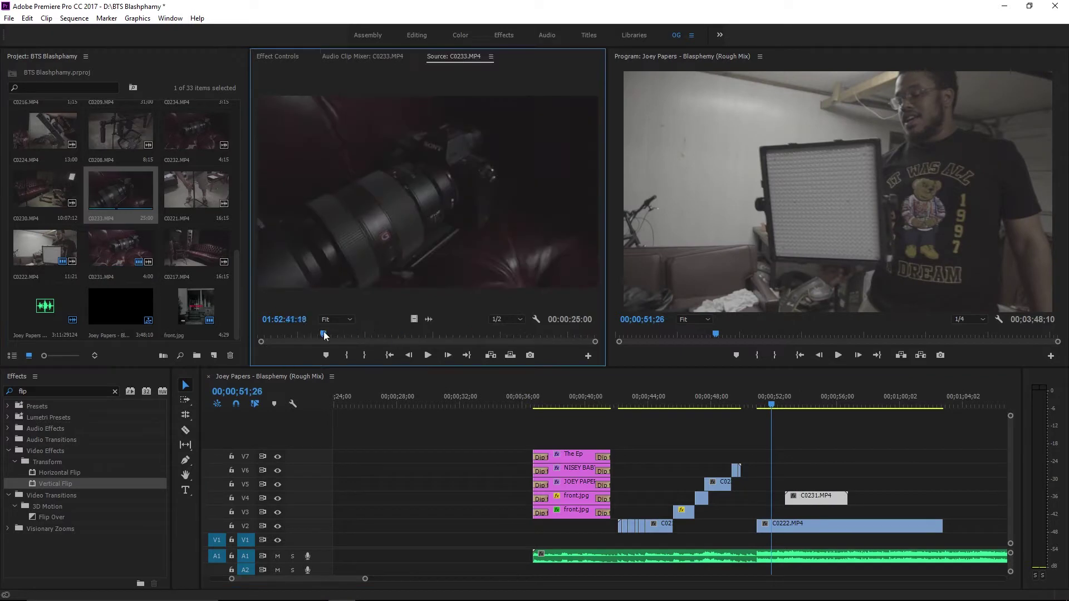
click(347, 354)
drag(348, 334, 432, 335)
key(o)
drag(423, 234, 823, 482)
key(space)
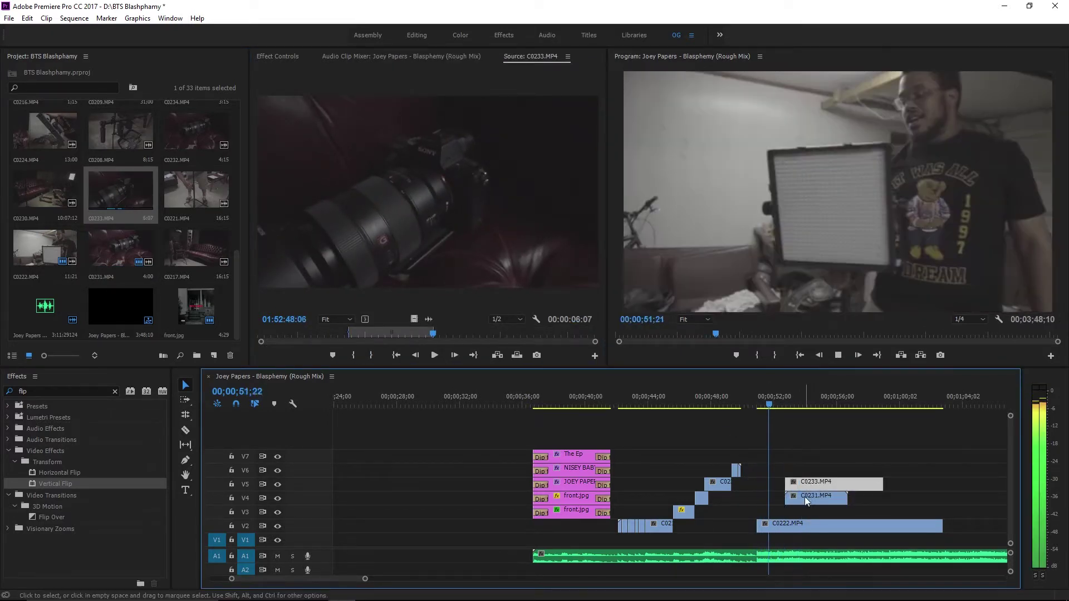
- Shorten the clips around C0222.MP4 to small pieces and park them near the 1-minute mark on V3, V6 and V7
key(ctrl+z)
key(ctrl+z)
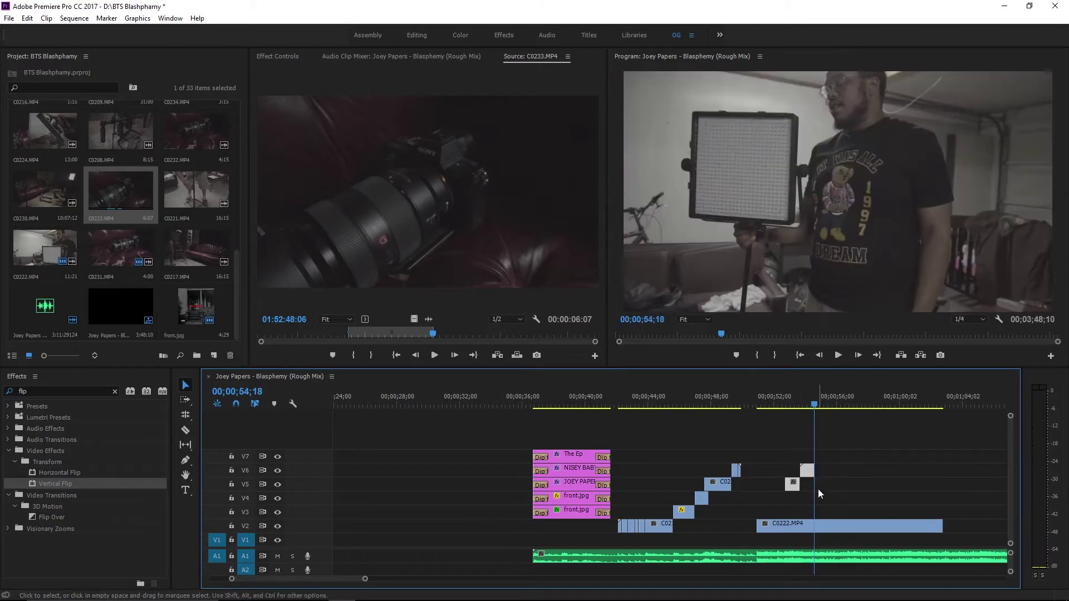
key(ctrl+z)
key(ctrl+z)
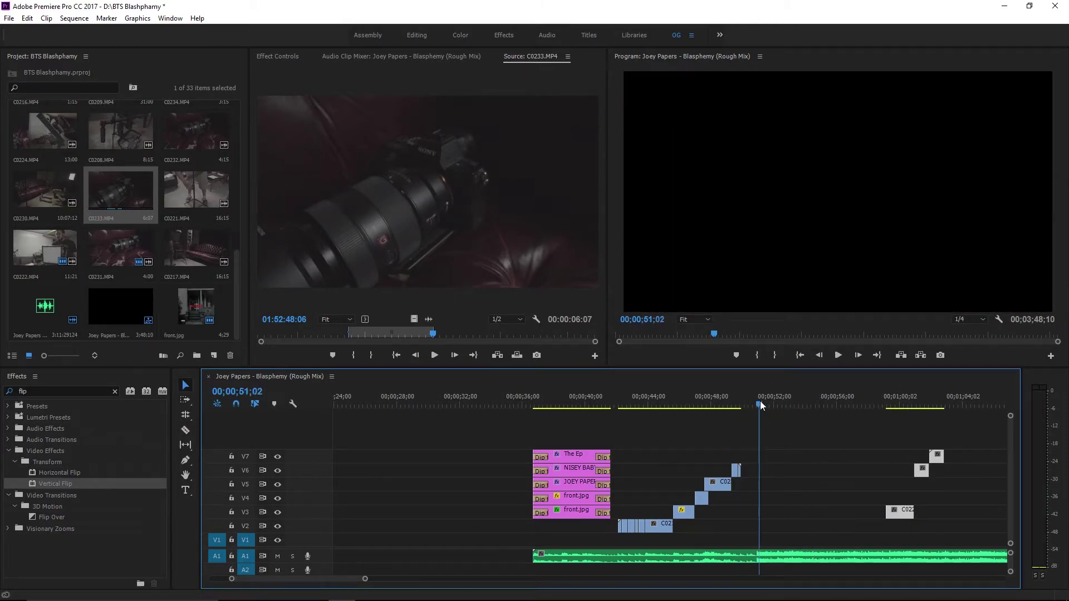
- Preview C0213.MP4 from the project and mark an 11:19 section of it
scroll(159, 209, up, 5)
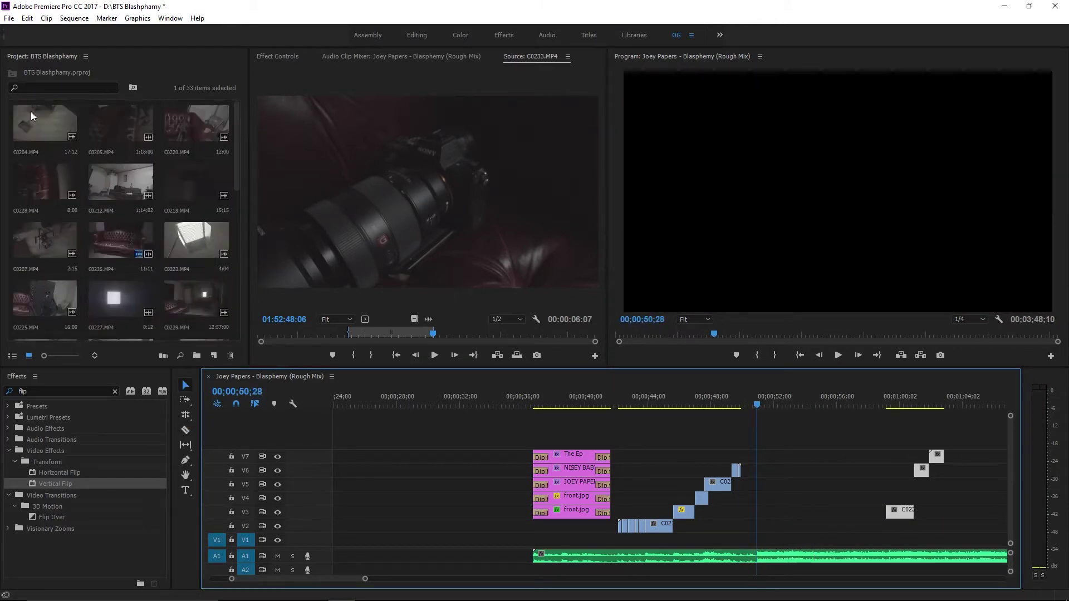
scroll(165, 270, down, 2)
double_click(120, 239)
key(space)
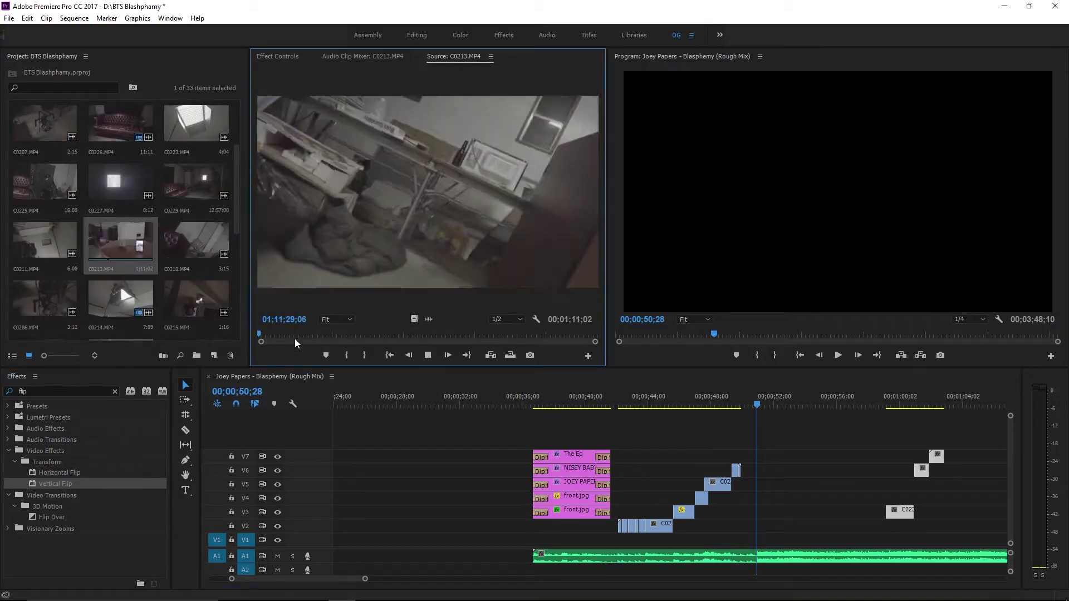
click(346, 355)
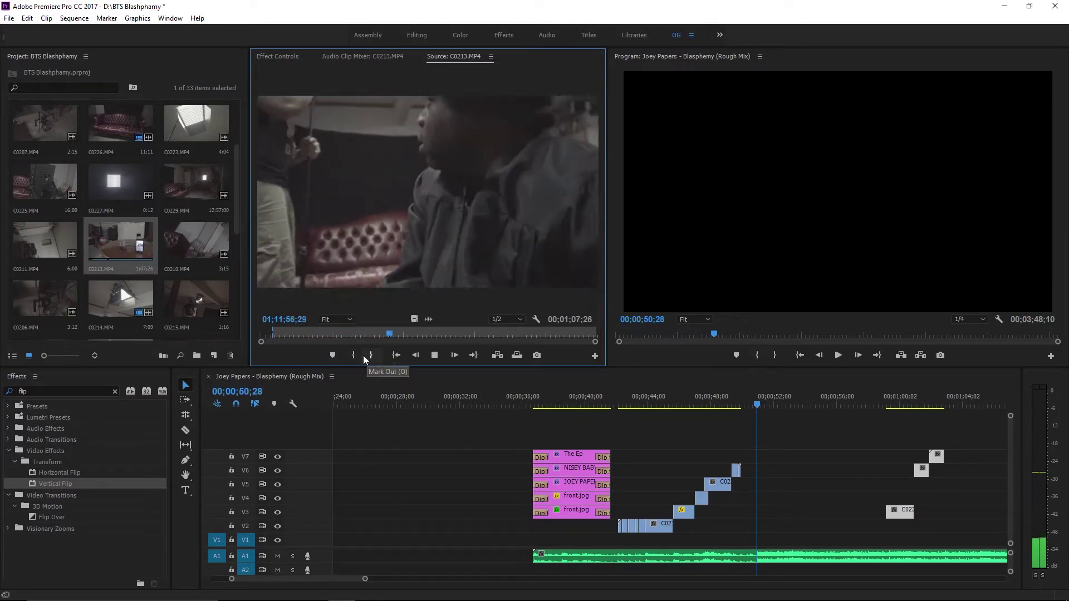
click(279, 335)
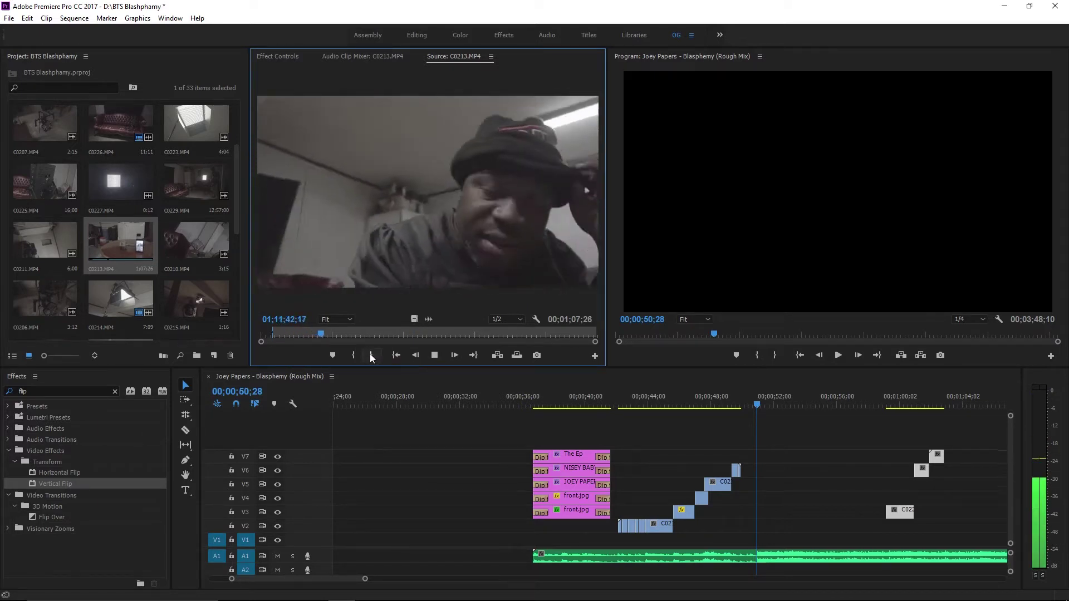
click(371, 357)
- Insert the marked C0213.MP4 section with its audio on V1 and A1 just before 51 seconds
drag(120, 242, 942, 559)
key(minus)
key(space)
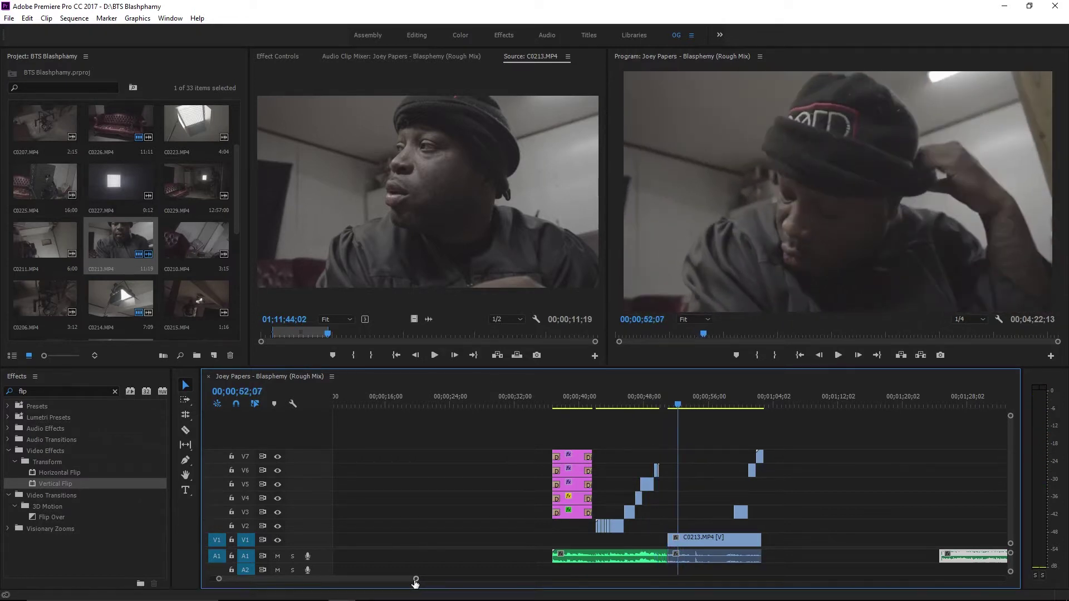
- Close the small gap between the music and C0213.MP4 and play the transition into the clip
key(space)
key(equal)
key(equal)
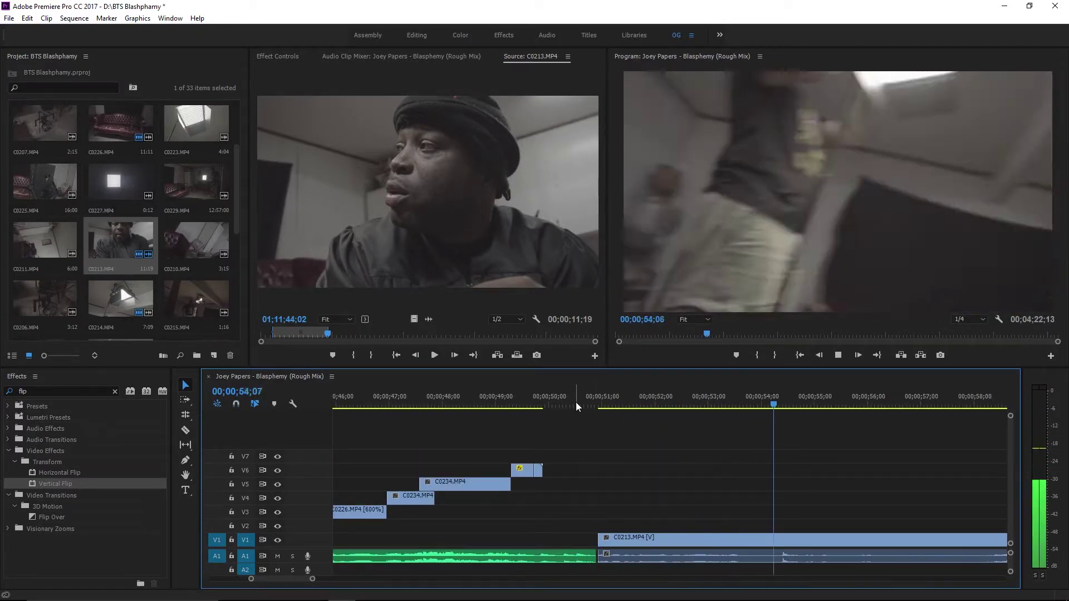
click(621, 400)
click(623, 547)
key(space)
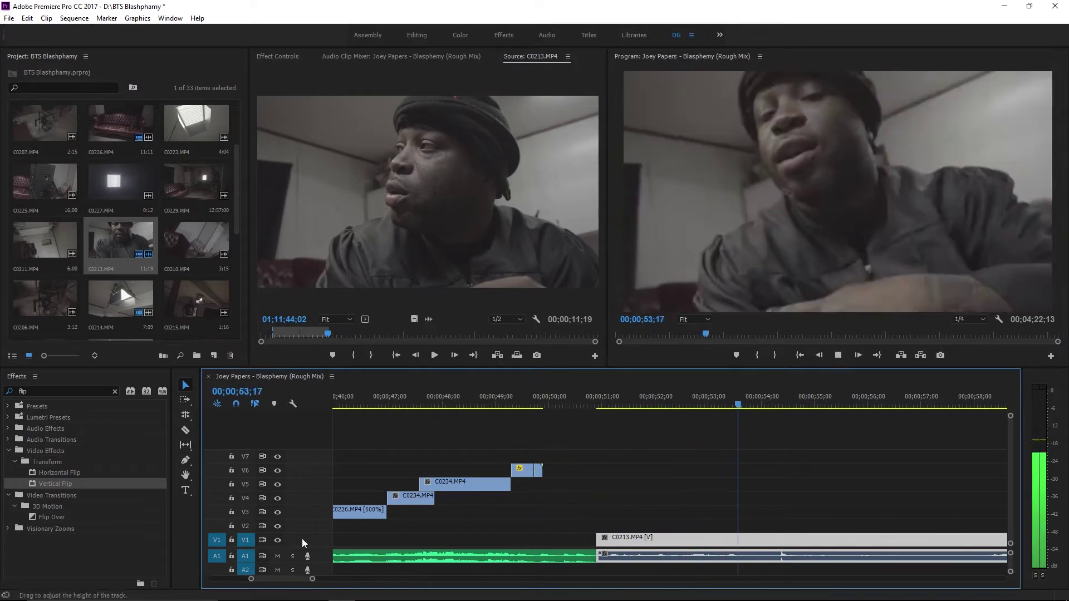
key(minus)
key(minus)
click(464, 401)
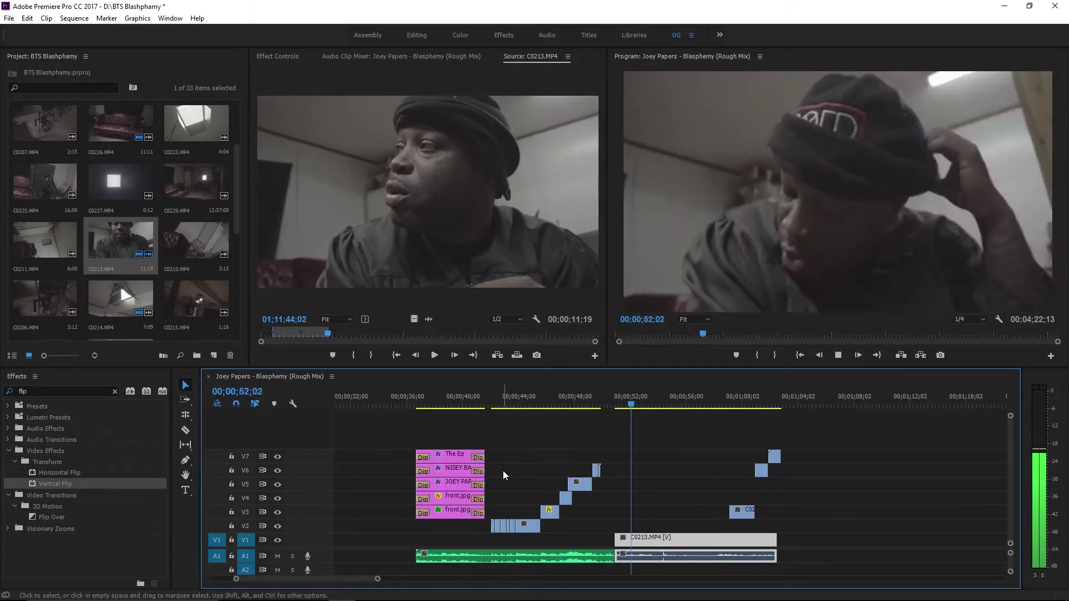
- Create an HD Bars and Tone item and a Universal Counting Leader with cue blips on out and on 2
click(604, 401)
click(213, 355)
click(251, 478)
click(551, 365)
click(213, 355)
click(262, 537)
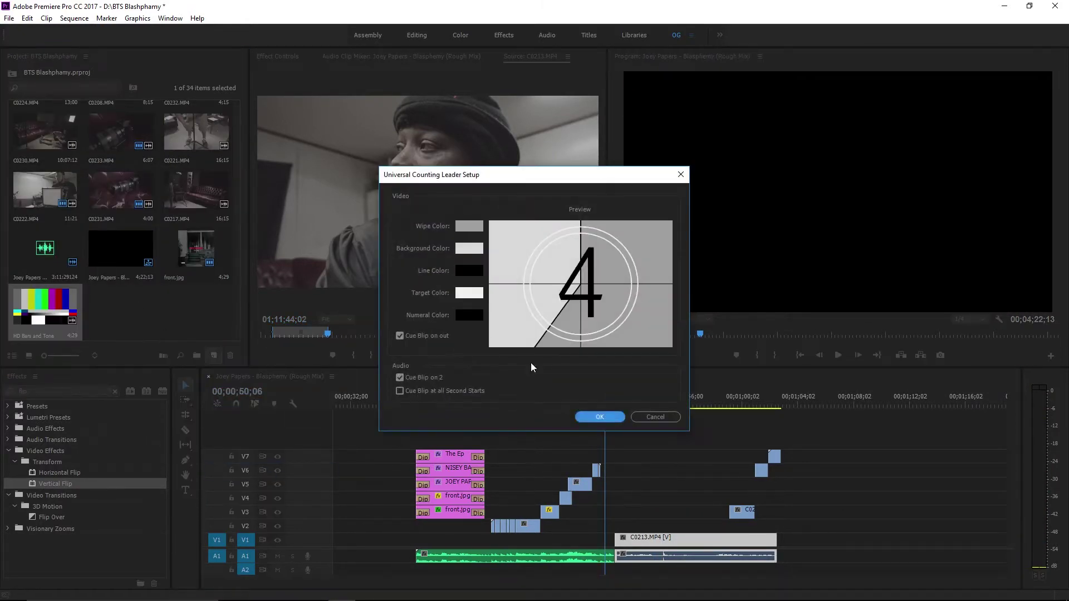
click(597, 418)
- Add the Universal Counting Leader to a new video track above V7 near 50 seconds
click(600, 402)
key(space)
double_click(149, 317)
key(Escape)
drag(150, 319, 656, 440)
click(656, 421)
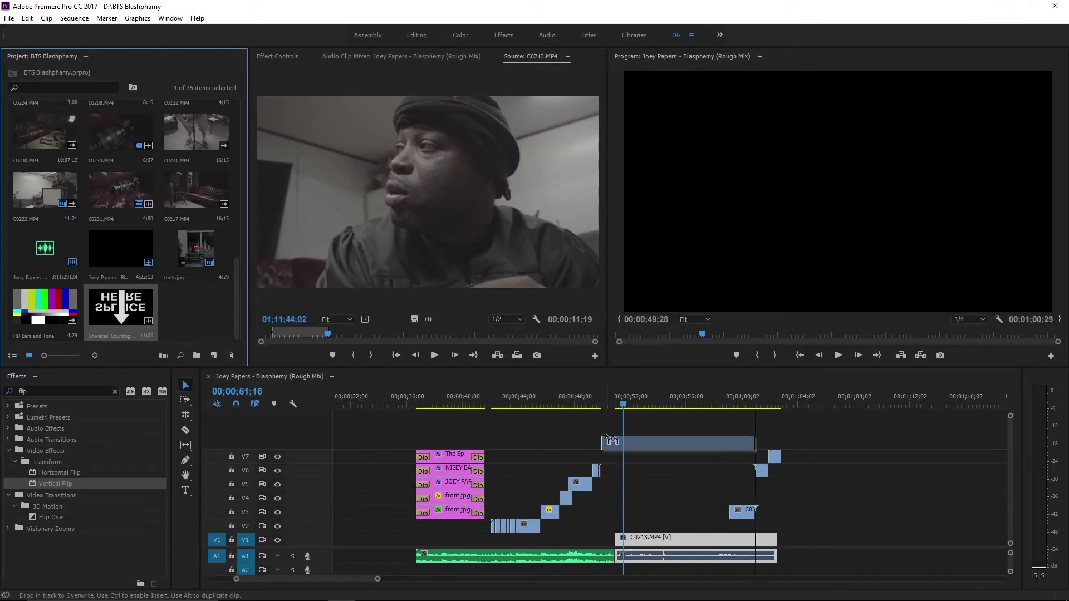
- Move the counting leader to V3, fit it between C0234.MP4 and C0213.MP4, and play the result
click(706, 397)
drag(727, 441, 616, 511)
key(Up)
key(space)
key(=)
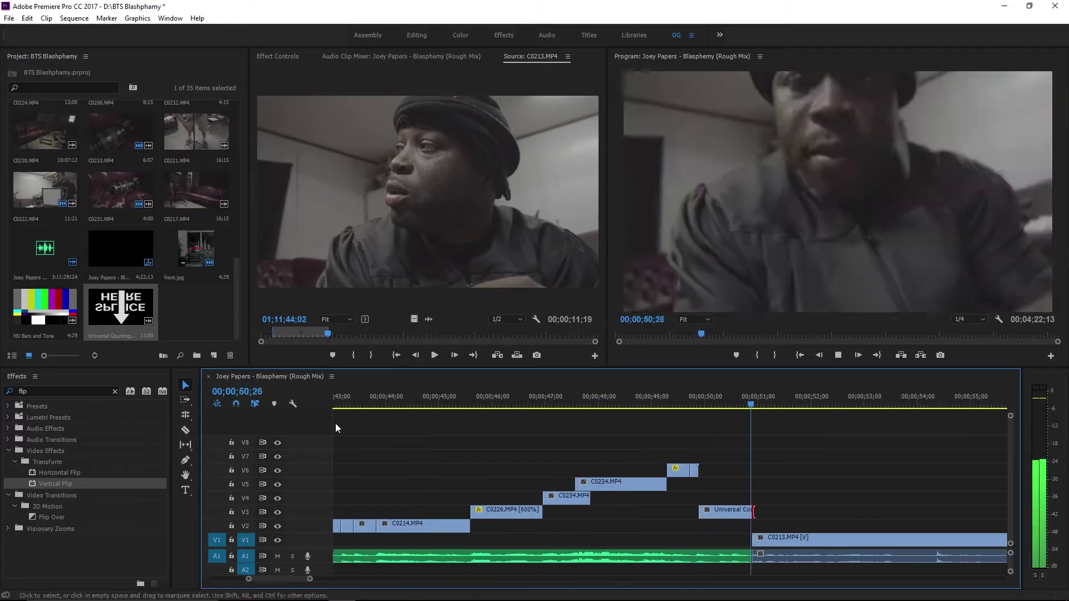
click(703, 398)
- Import the TOP10 GLITCH Sound Effect High Quality.mp3 file and mark a 1:10 section of it
click(9, 18)
click(39, 303)
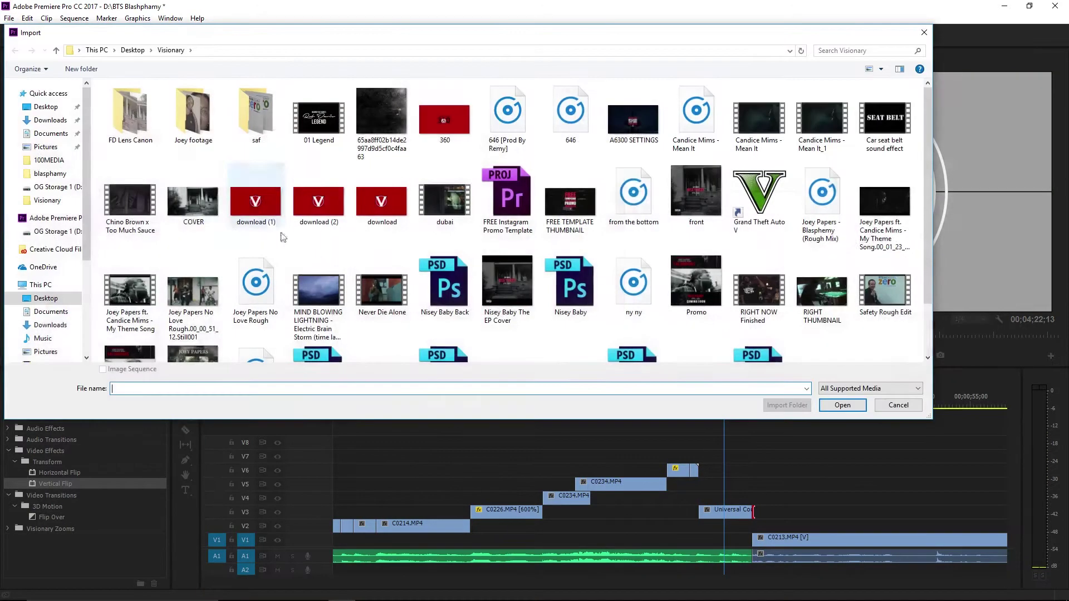
click(51, 311)
double_click(254, 313)
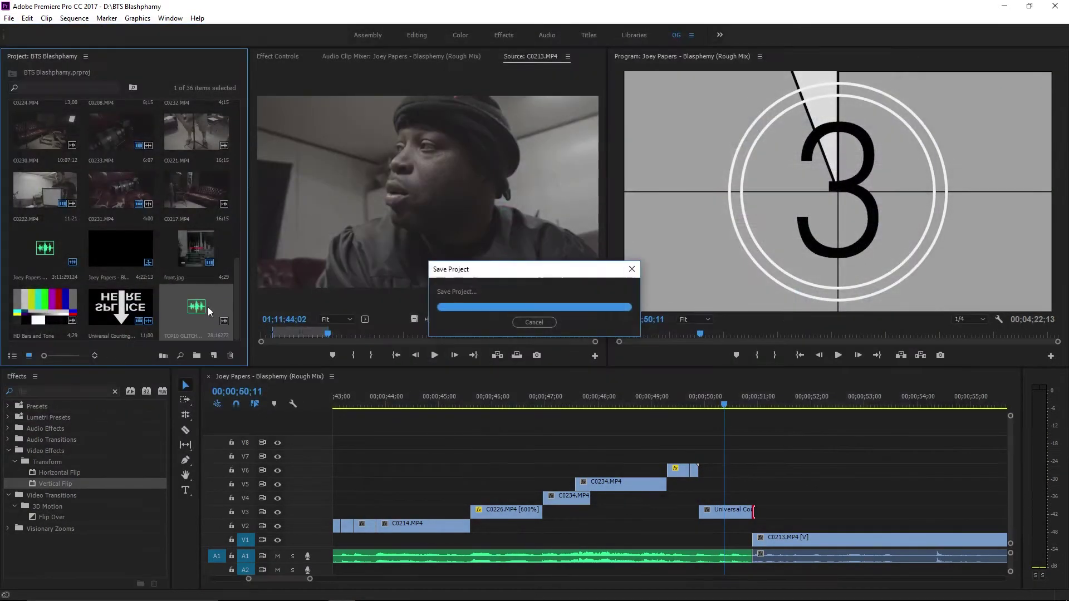
key(i)
key(o)
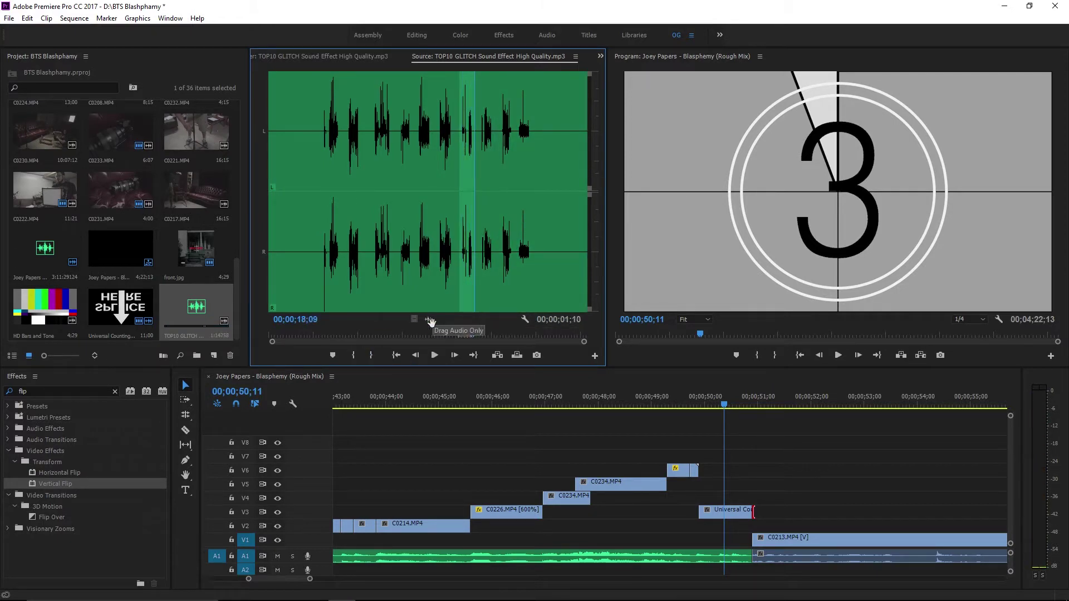
- Place the marked glitch sound on A3 beneath the counting leader and play it
scroll(732, 568, down, 2)
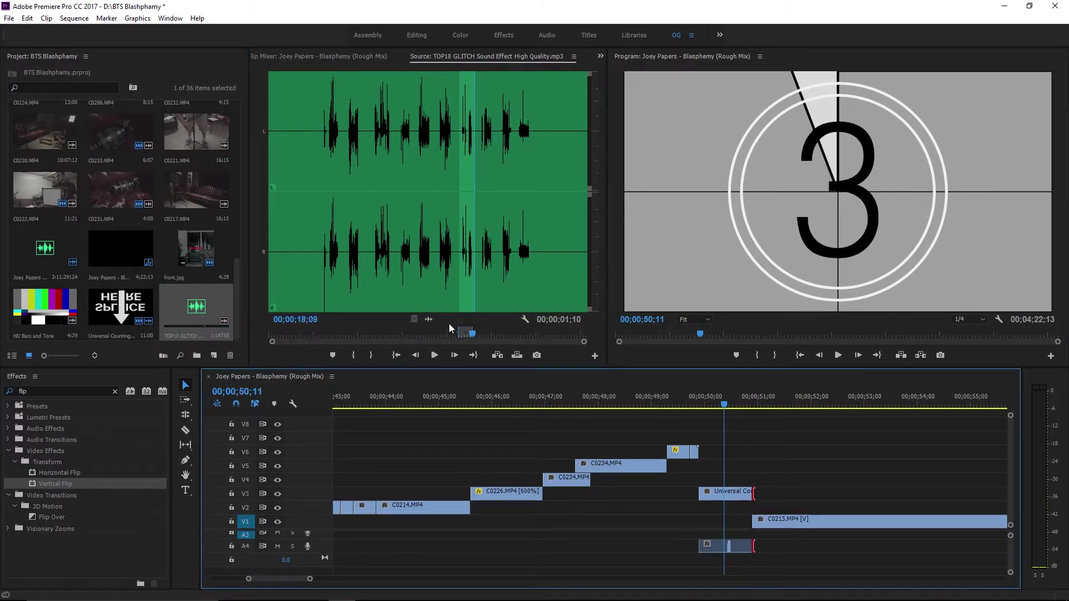
key(space)
drag(665, 519, 719, 538)
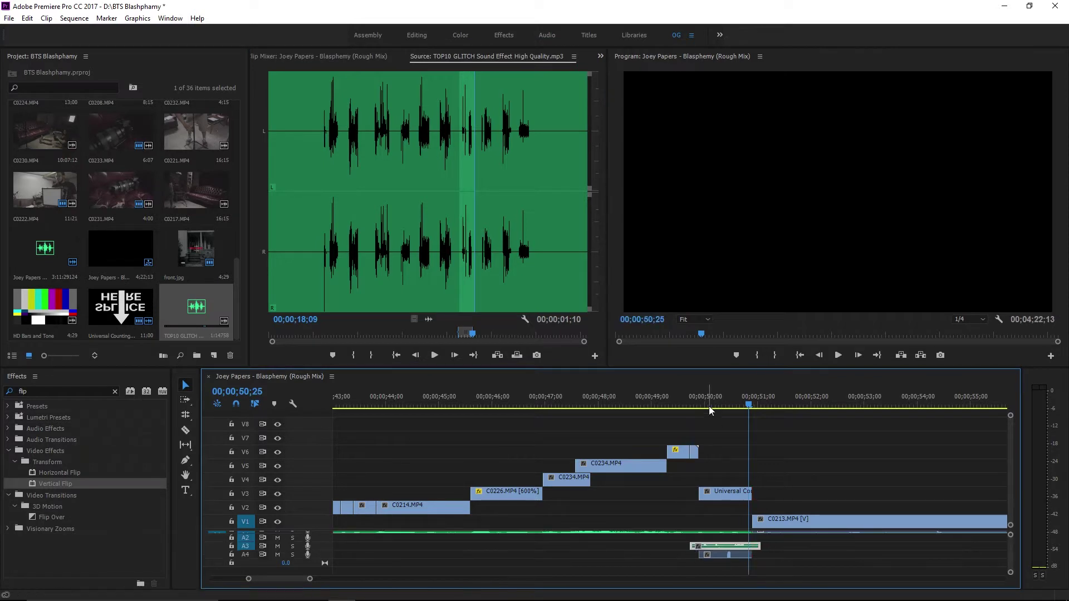
- Split the counting leader at 50;11 and apply the HORIZONTAL PULL glitch preset to its first piece
click(710, 411)
click(47, 394)
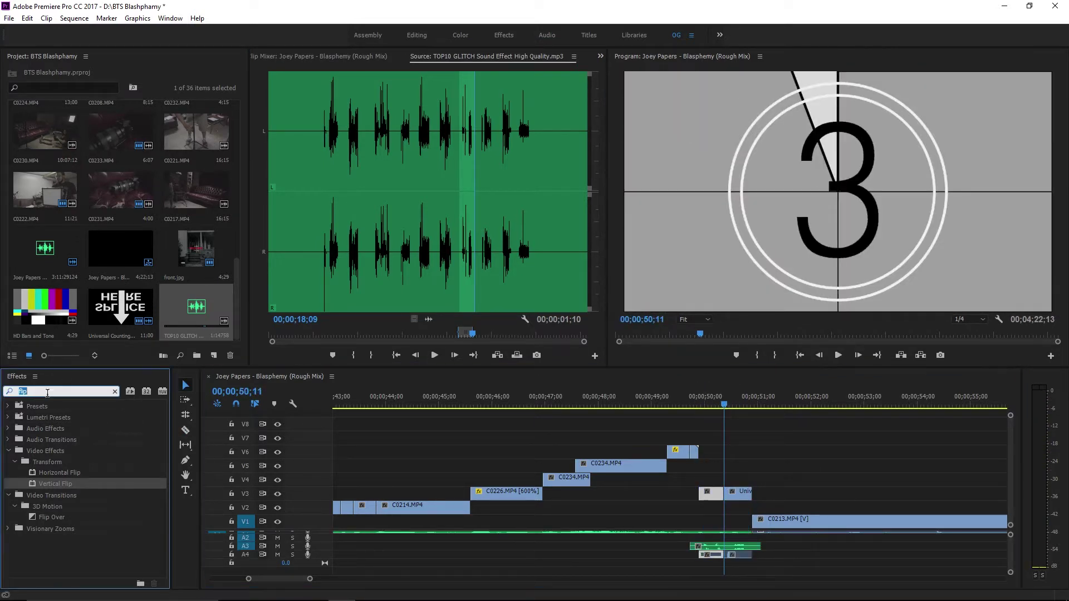
key(BackSpace)
scroll(28, 493, up, 3)
scroll(28, 493, down, 3)
click(14, 451)
- Split off the leader's last piece and set a longer copy of it near 52 seconds to 300% speed
drag(721, 411, 747, 411)
click(745, 494)
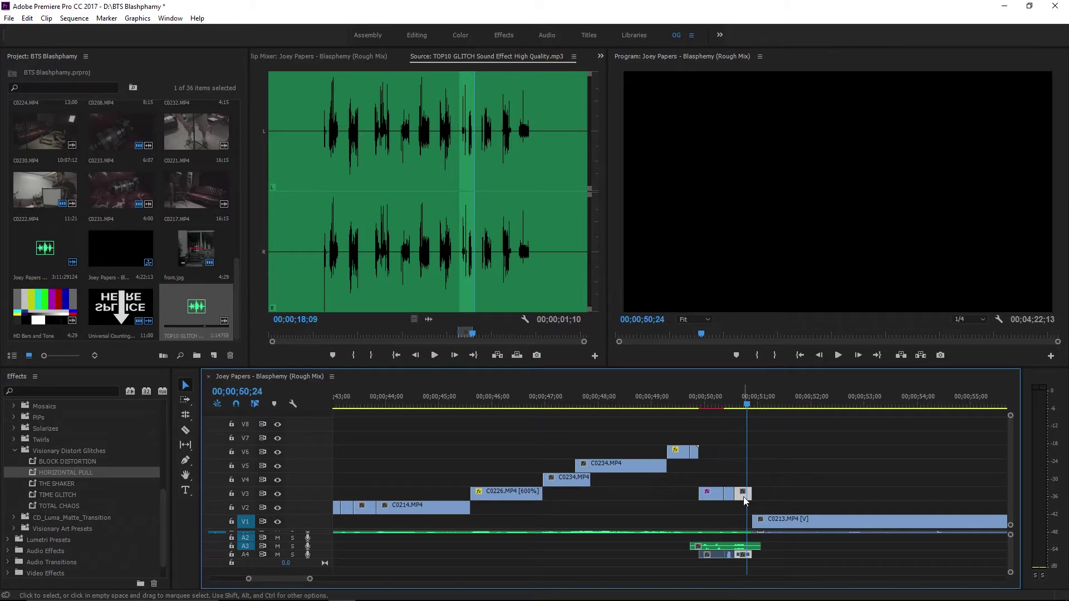
drag(737, 512, 828, 495)
right_click(848, 493)
click(885, 391)
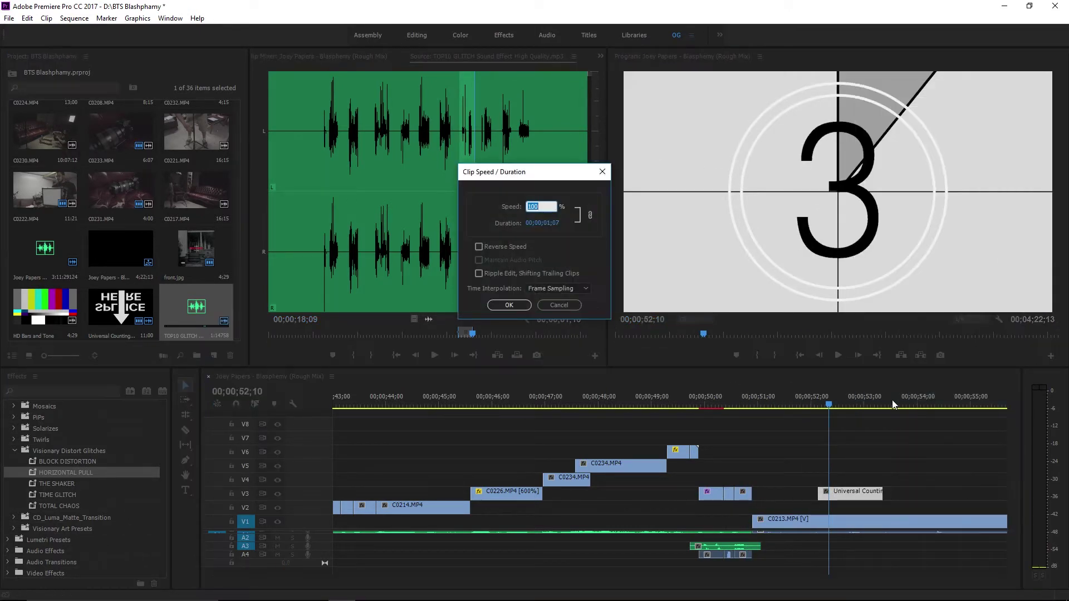
text(300)
key(Return)
- Place the sped-up leader copy on V4 above the last leader piece and apply the TIME GLITCH preset to it
click(848, 400)
drag(830, 494, 744, 484)
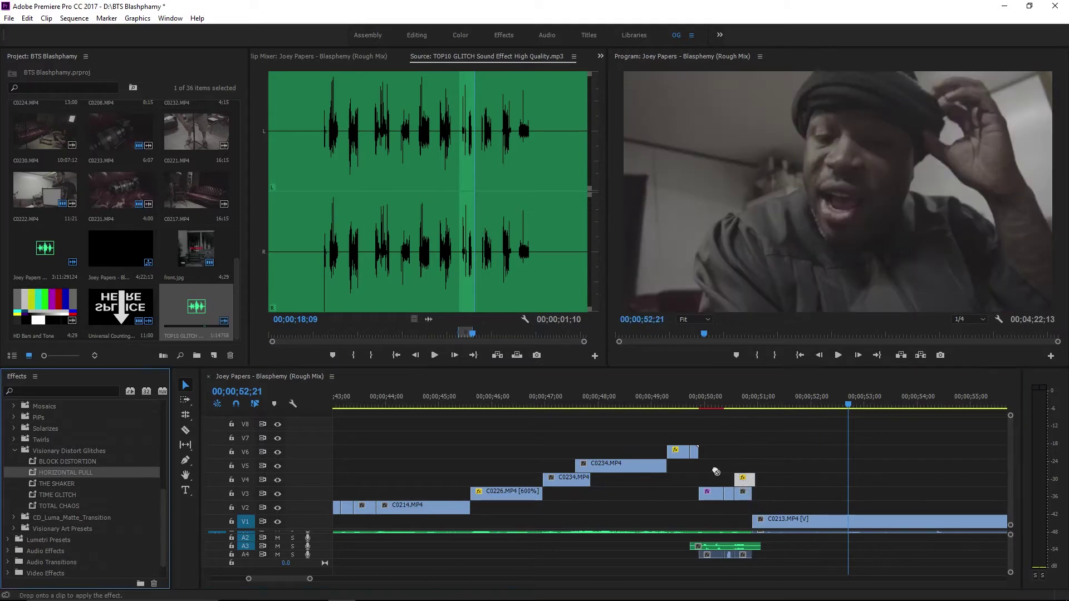
click(33, 497)
click(734, 405)
key(space)
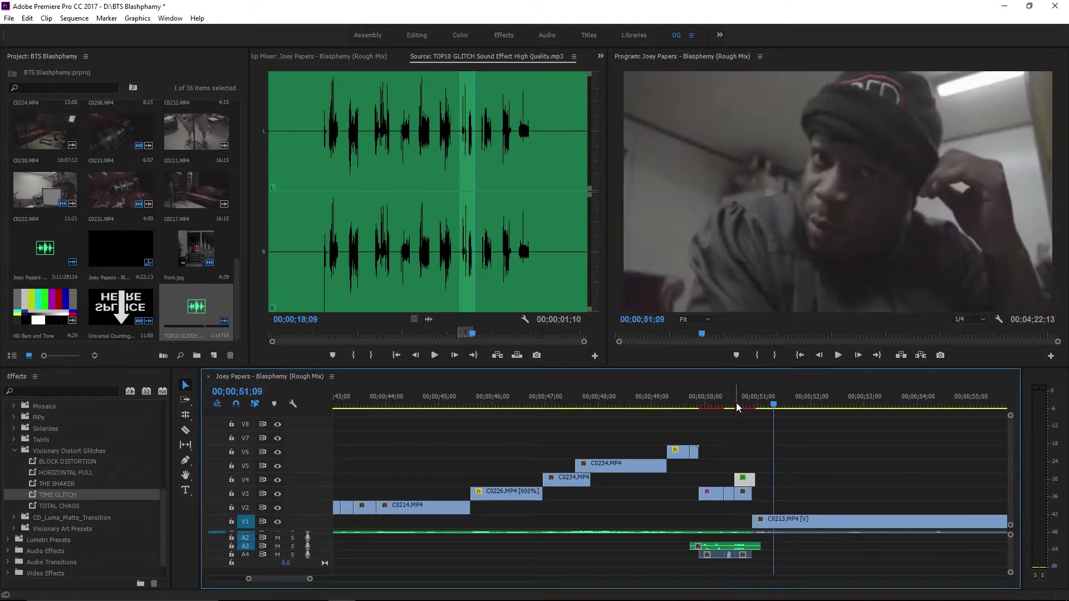
- Trim the V4 leader piece to end where C0213.MP4 starts and play the glitch section
right_click(749, 480)
click(740, 430)
key(space)
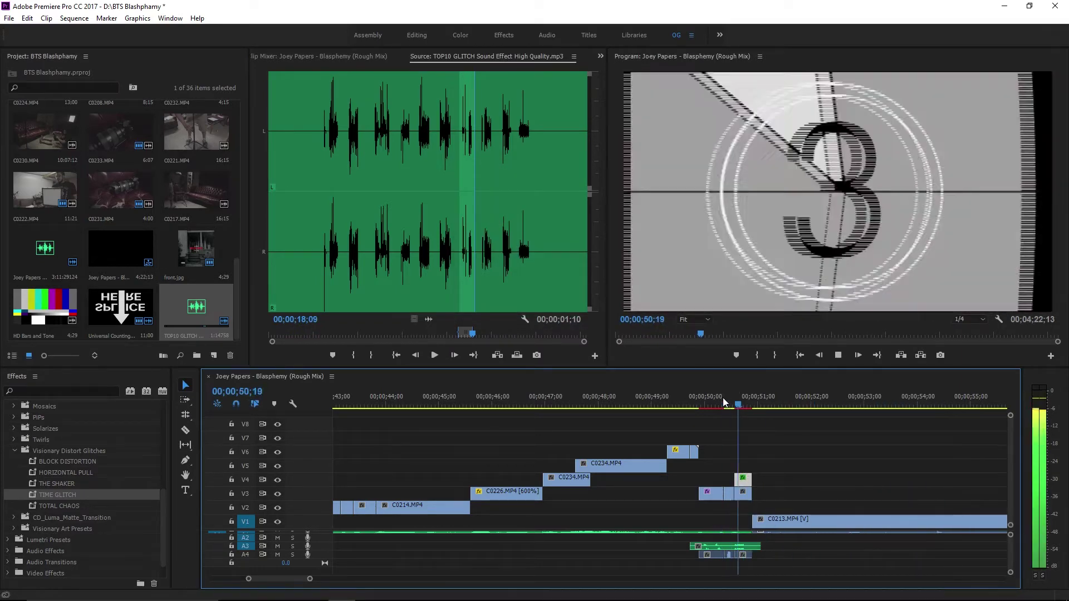
drag(740, 482, 758, 481)
key(space)
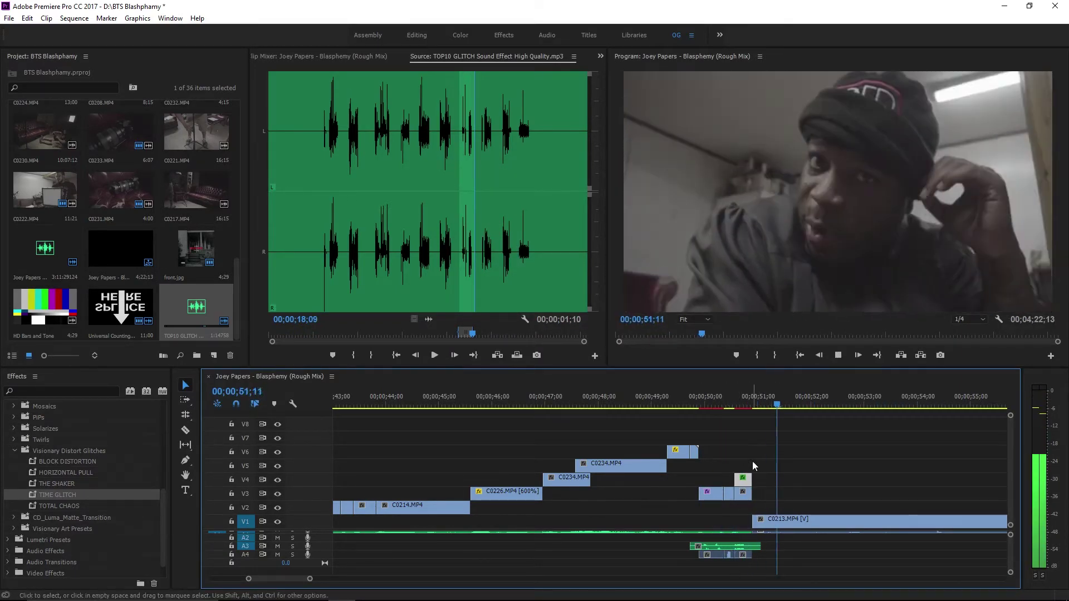
- Place HD Bars and Tone on V6 above the last leader piece, without its audio and trimmed to the same length
key(space)
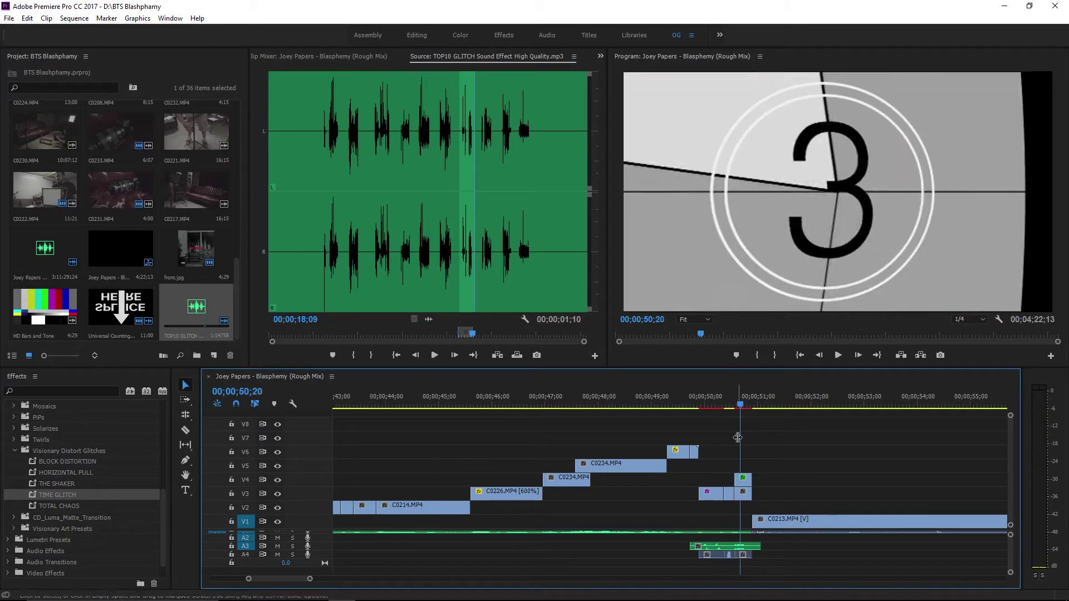
drag(45, 306, 741, 450)
right_click(766, 450)
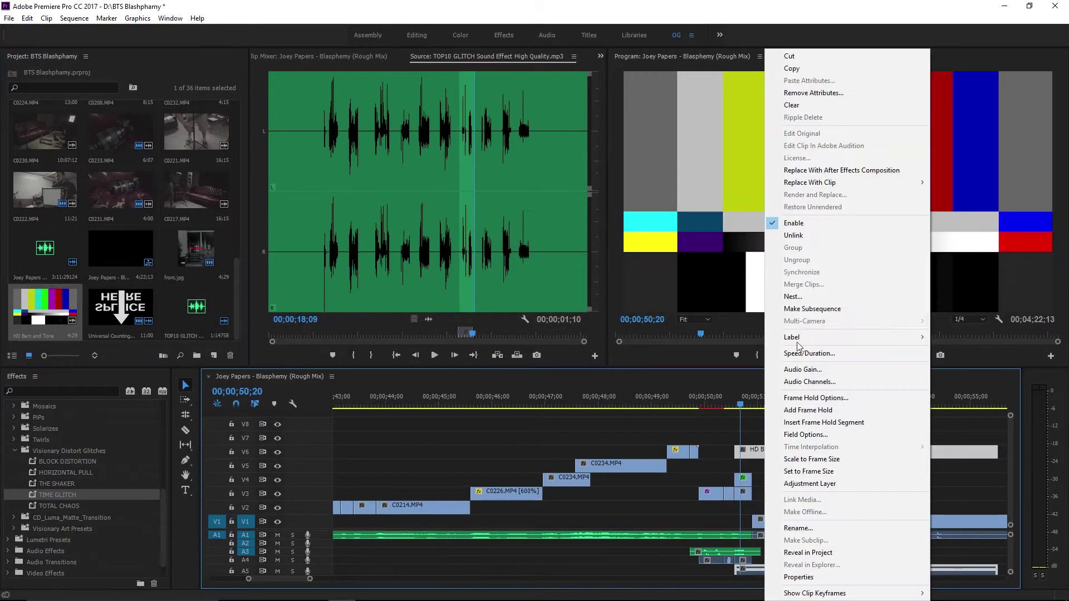
click(778, 569)
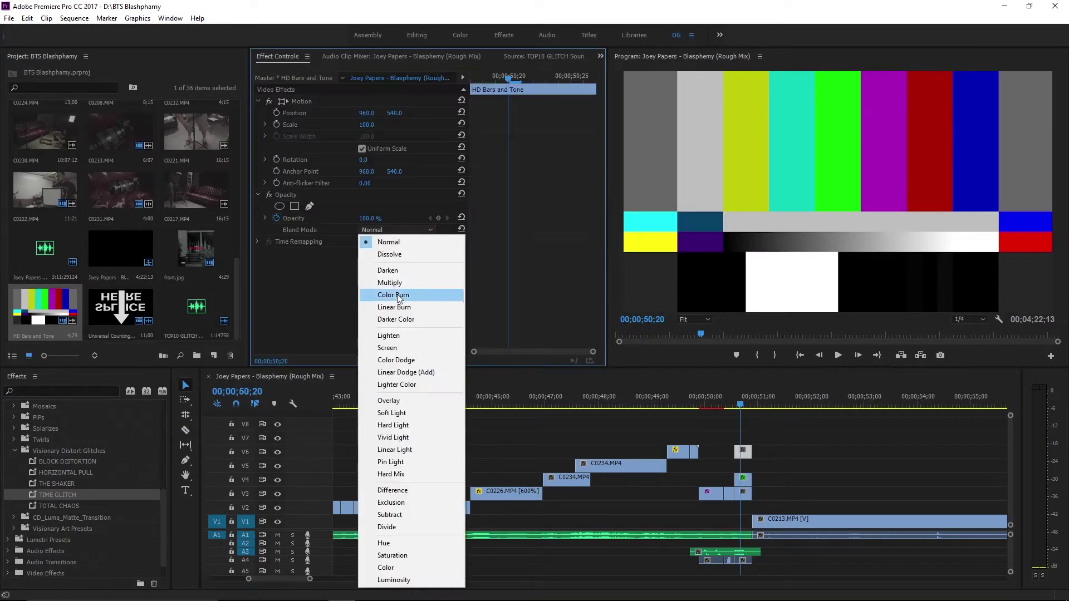
- Set the color bars clip's blend mode to Overlay and apply the HORIZONTAL PULL preset to it
click(382, 296)
click(370, 230)
click(435, 495)
key(o)
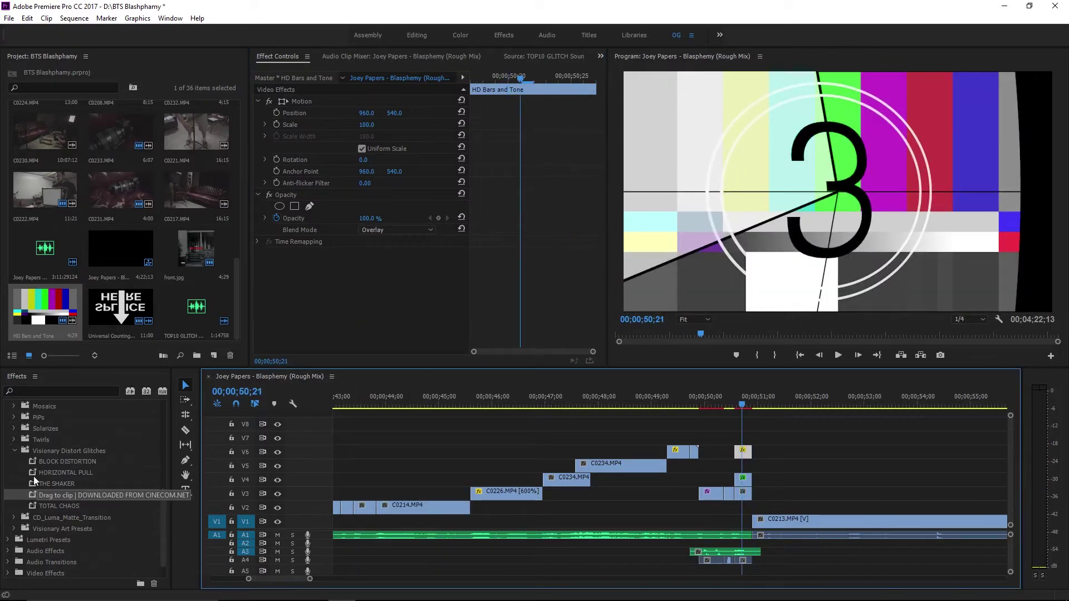
drag(65, 472, 743, 451)
click(737, 399)
- Import the Visionary Art Group logo PNG and place it on V7 above the color bars, trimmed to their length
key(ctrl+i)
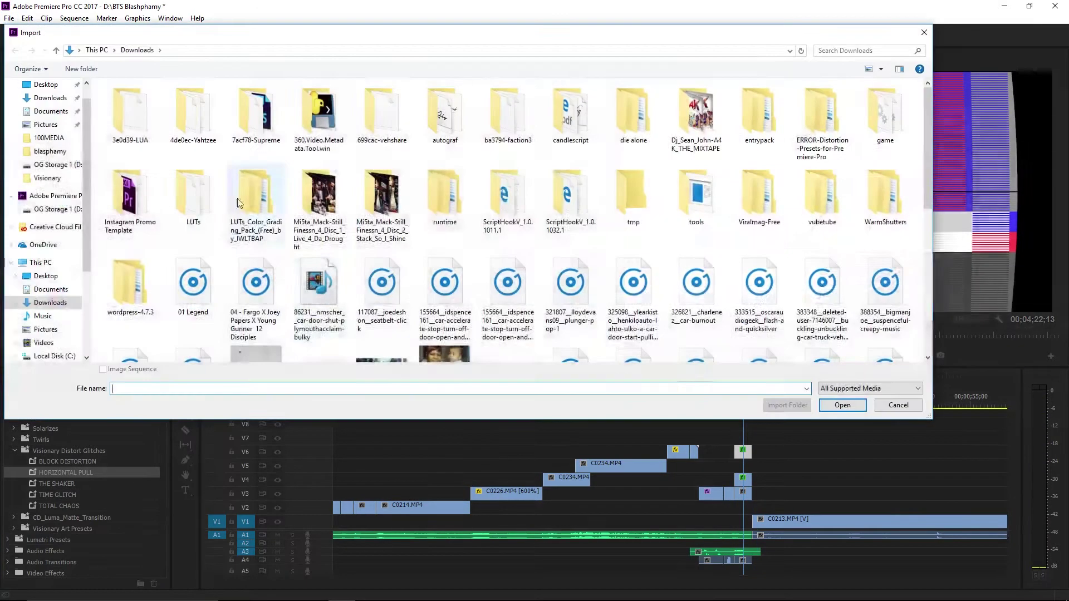
key(Return)
drag(44, 307, 735, 410)
click(734, 408)
- Set the logo's blend mode to Difference, give it the HORIZONTAL PULL preset, and check it frame by frame
click(396, 230)
click(400, 493)
key(Right)
key(Right)
key(Right)
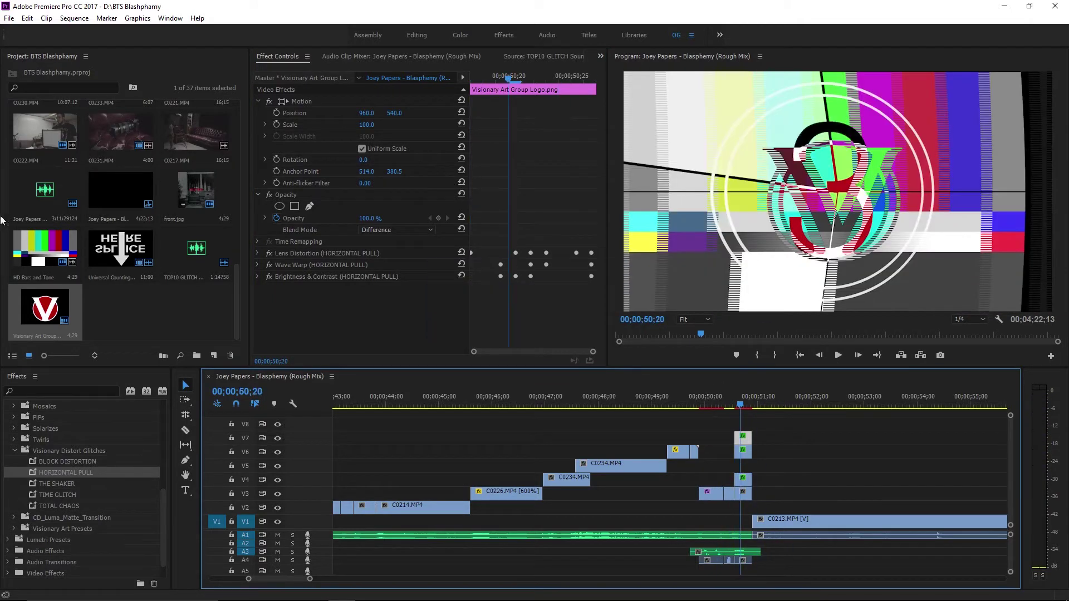
- Add a "Dir X" text graphic on V7 at 44;25 and place it low in the middle of the frame
key(minus)
key(minus)
key(minus)
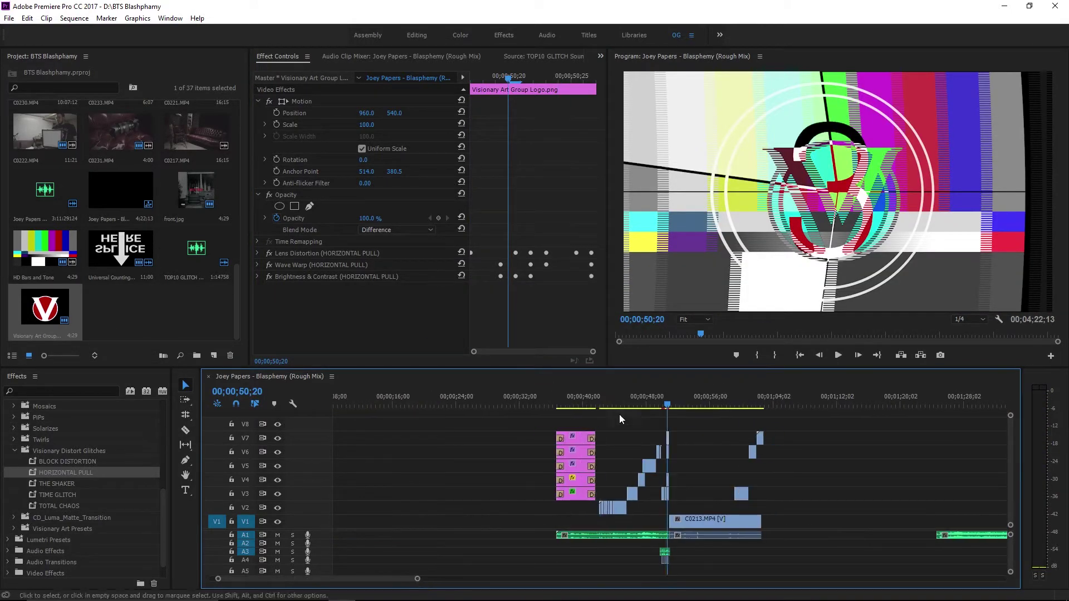
click(593, 400)
key(t)
click(737, 207)
text(V)
text(ir X)
key(Escape)
drag(775, 207, 736, 287)
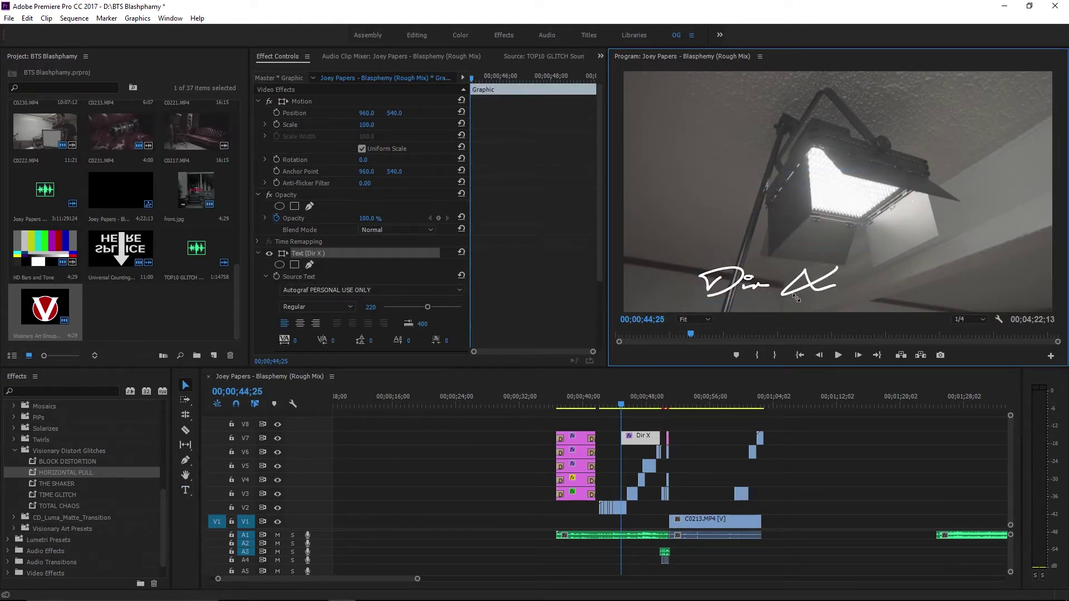
- Play the titled section and try adding CERTIFIEDXAPPROVED beside Dir X in the same graphic
key(equal)
key(equal)
key(space)
key(space)
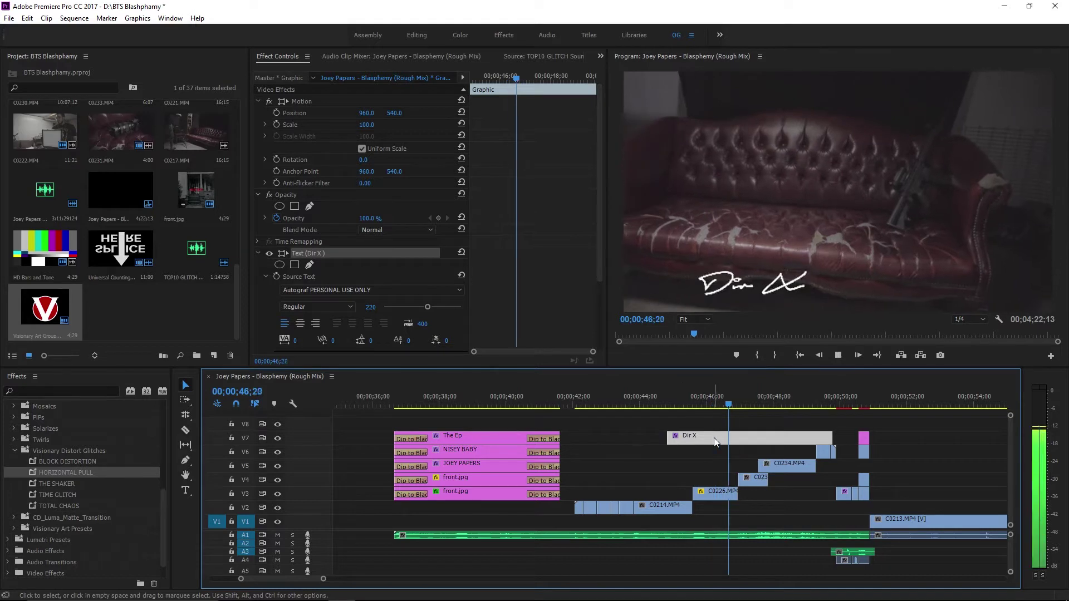
key(t)
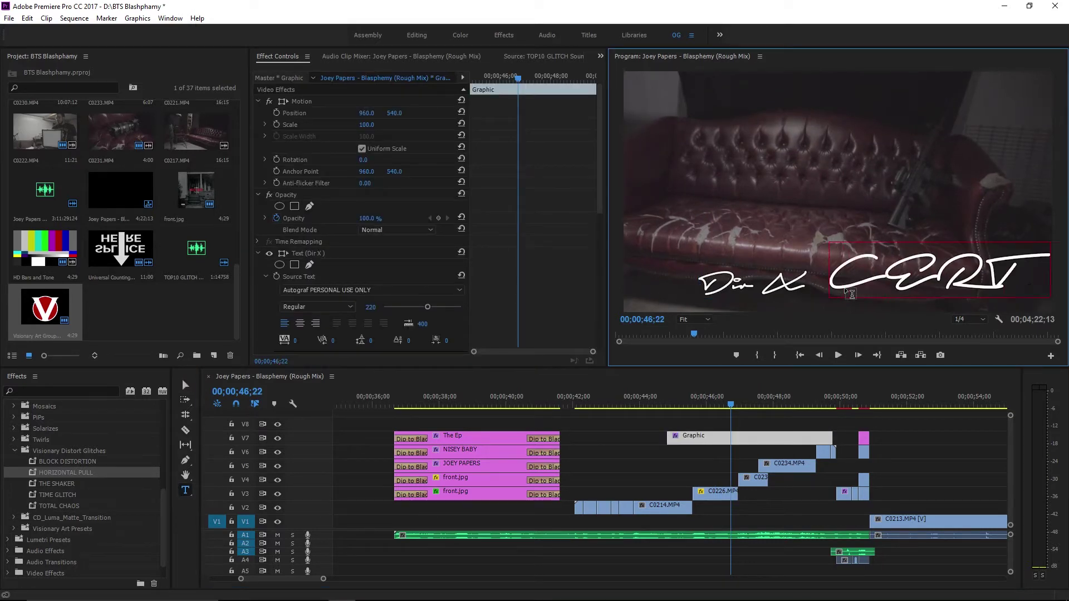
triple_click(851, 294)
- Try the Curse of the Zombie font on the CERTIFIEDXAPPROVED text and undo the changes
click(372, 290)
click(518, 222)
click(371, 290)
click(518, 389)
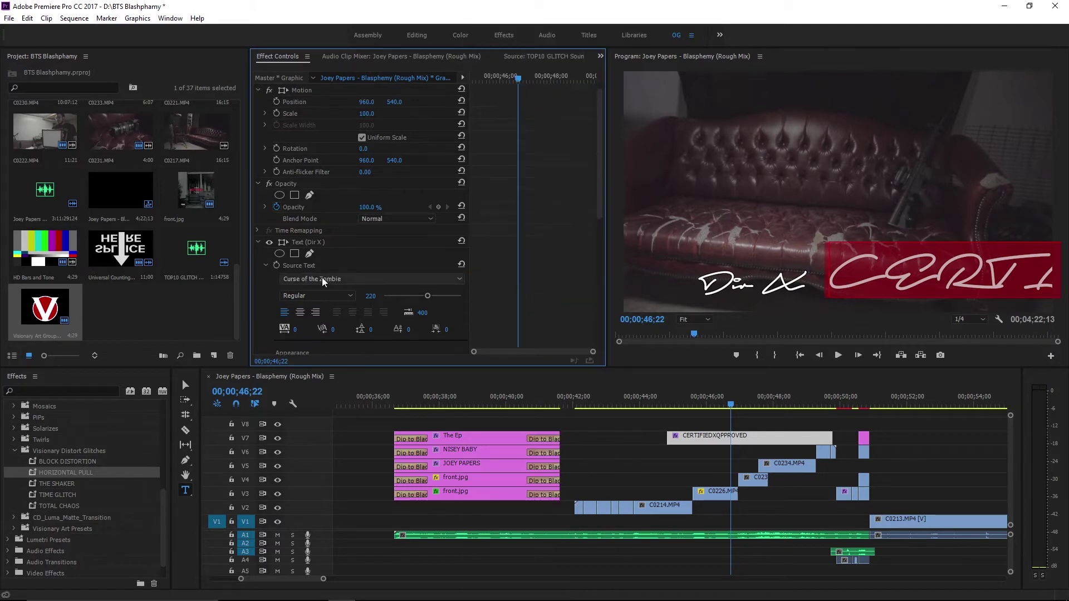
click(652, 405)
key(ctrl+z)
key(ctrl+z)
key(ctrl+z)
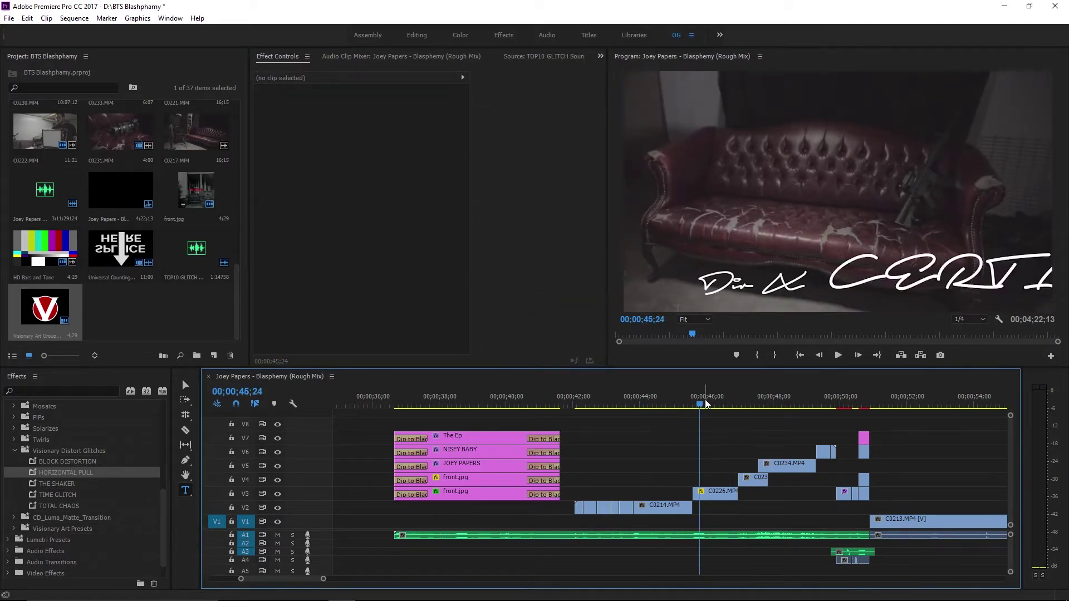
- Copy the Dir X graphic to V8 above the original and add CERTIFIEDXAPPROVED text beside Dir X
double_click(691, 433)
drag(691, 433, 691, 421)
click(692, 402)
drag(713, 288, 834, 290)
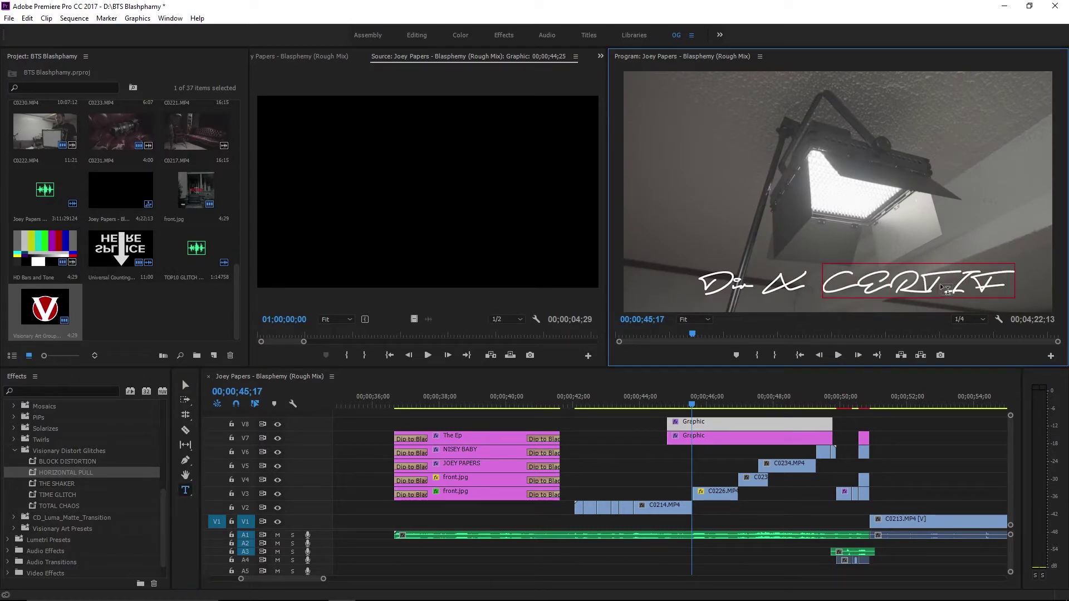
double_click(946, 288)
- Set the CERTIFIEDXAPPROVED text to the Bebas font, keep only that text in the V8 graphic, and scale it to 43
click(277, 57)
click(371, 290)
click(512, 86)
scroll(367, 223, down, 5)
click(396, 286)
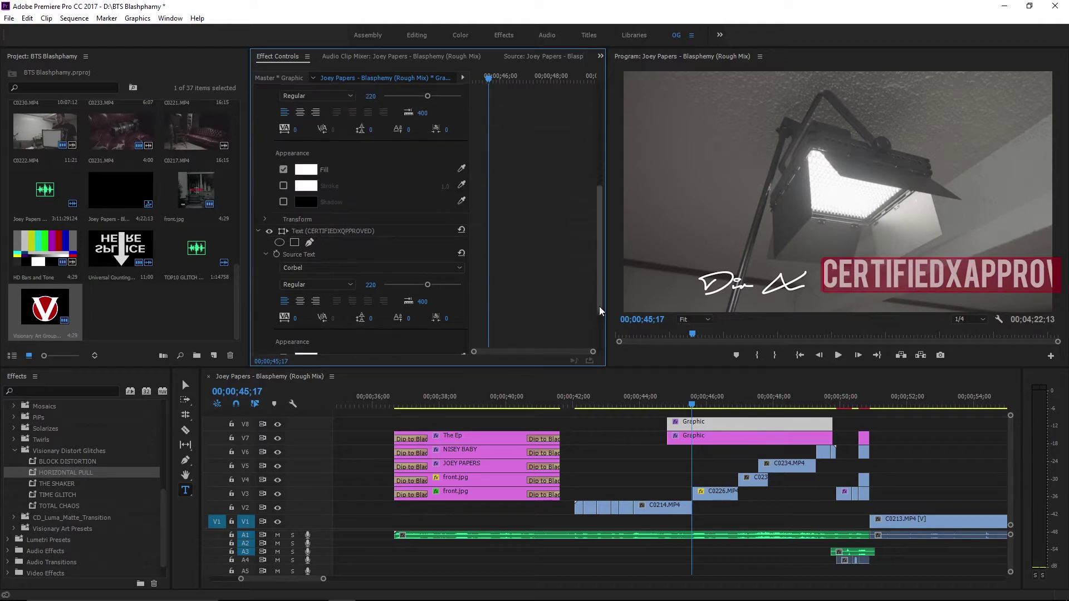
scroll(429, 167, up, 5)
click(333, 231)
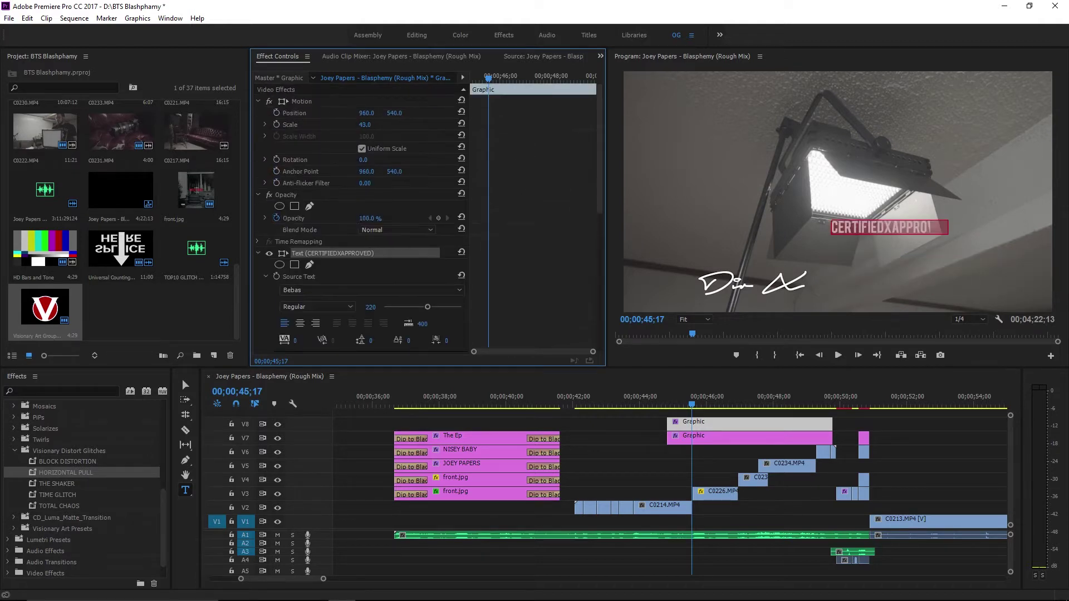
key(BackSpace)
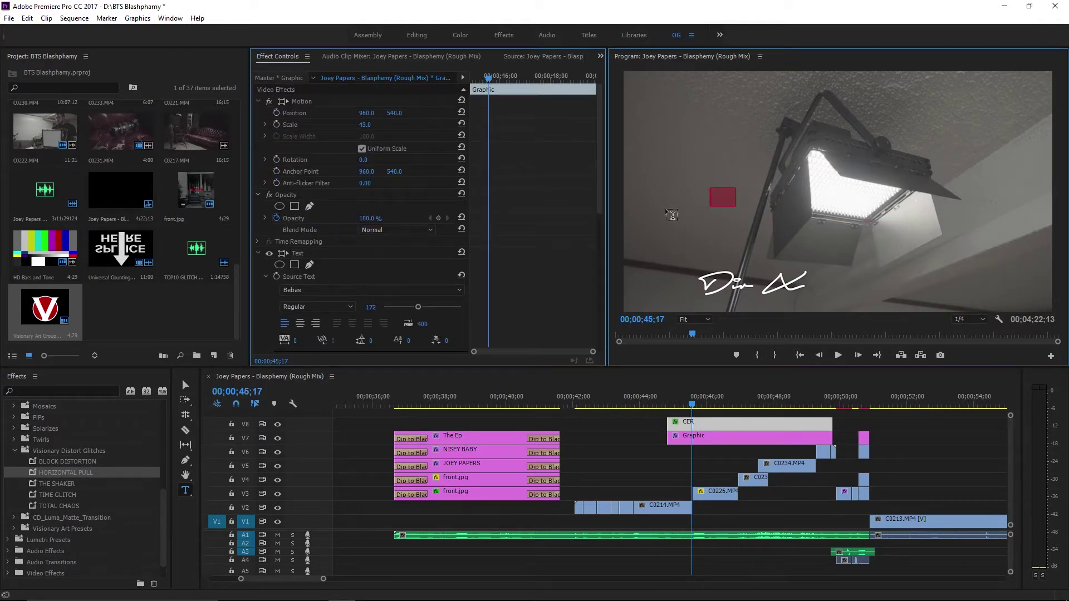
text(Dir X)
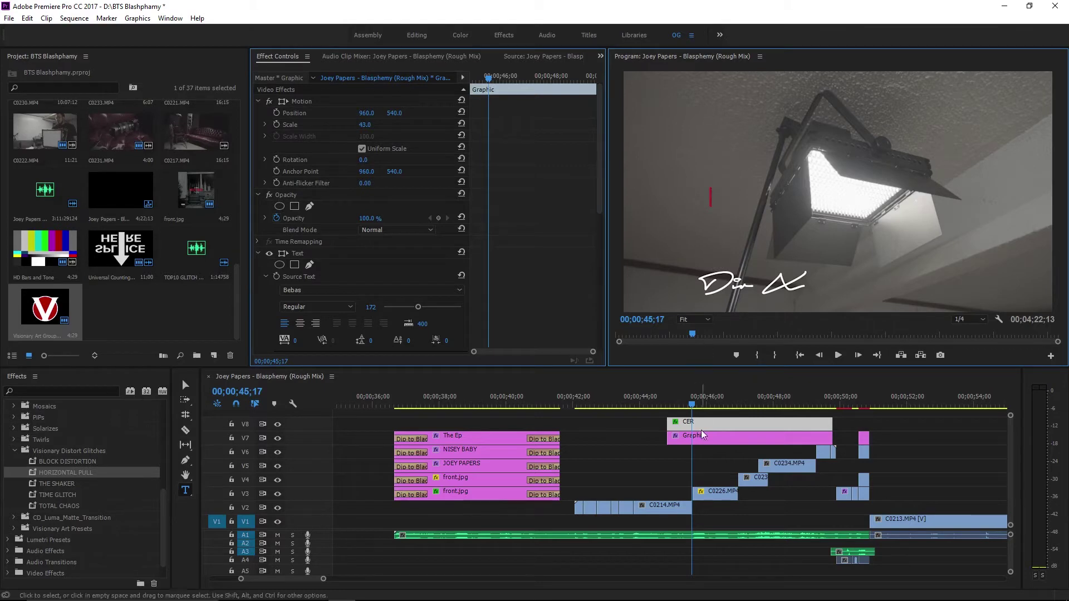
key(Escape)
key(ctrl+z)
key(ctrl+z)
key(ctrl+z)
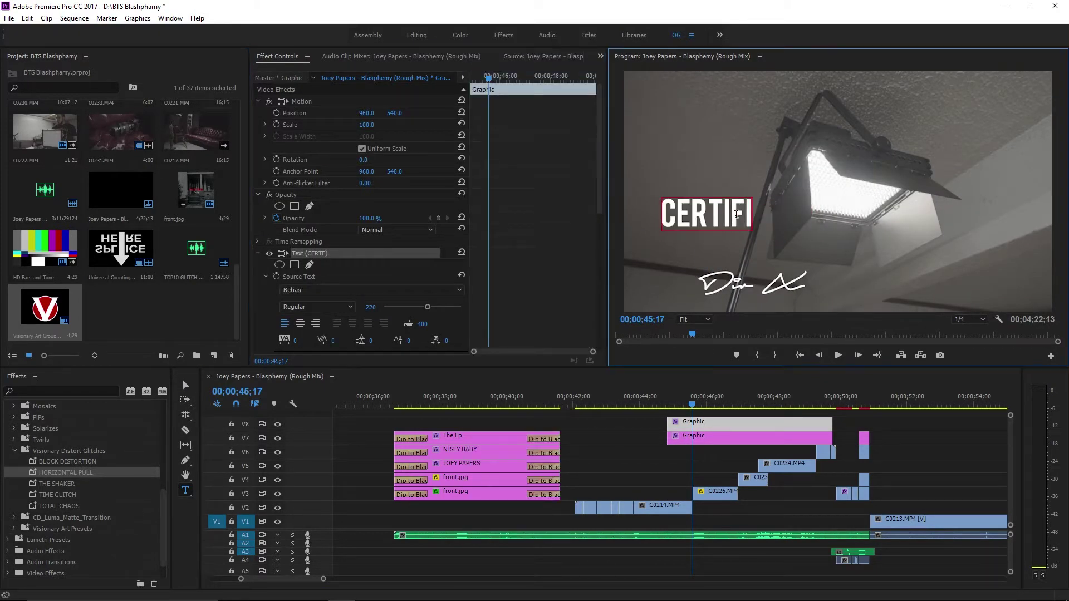
- Re-enter CERTIFIEDXAPPROVED in Bebas on the V8 graphic at scale 33 and line up Dir X directly before it
key(ctrl+z)
key(ctrl+z)
key(ctrl+z)
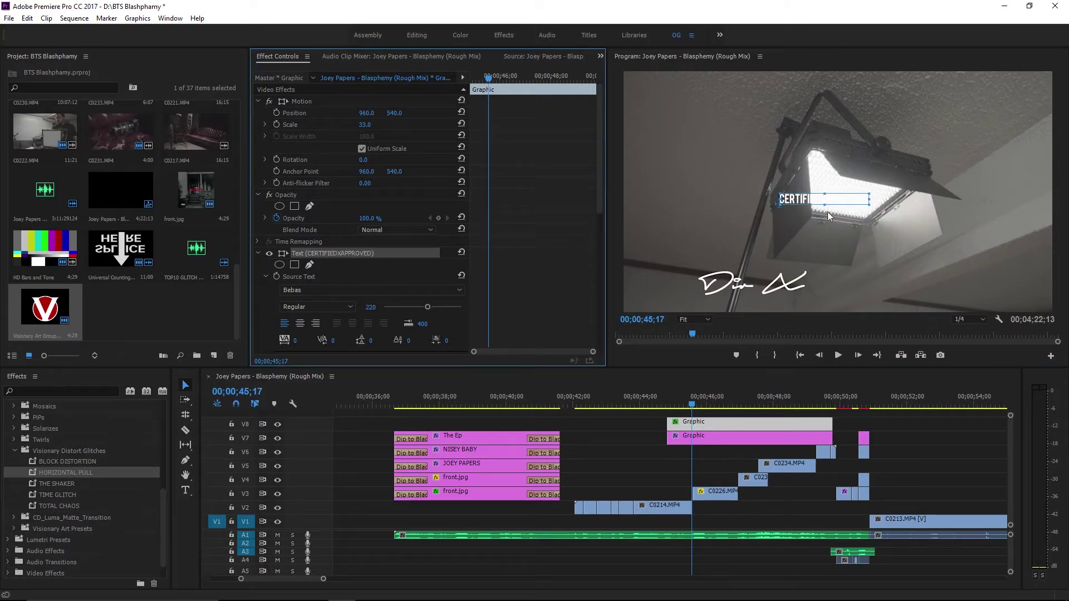
drag(772, 283, 767, 197)
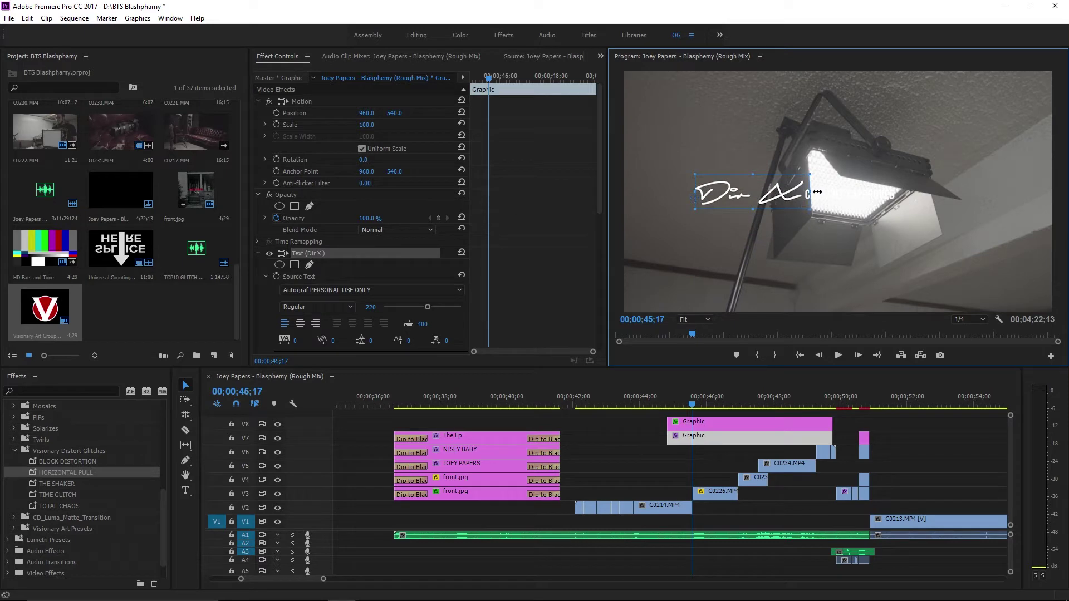
click(827, 192)
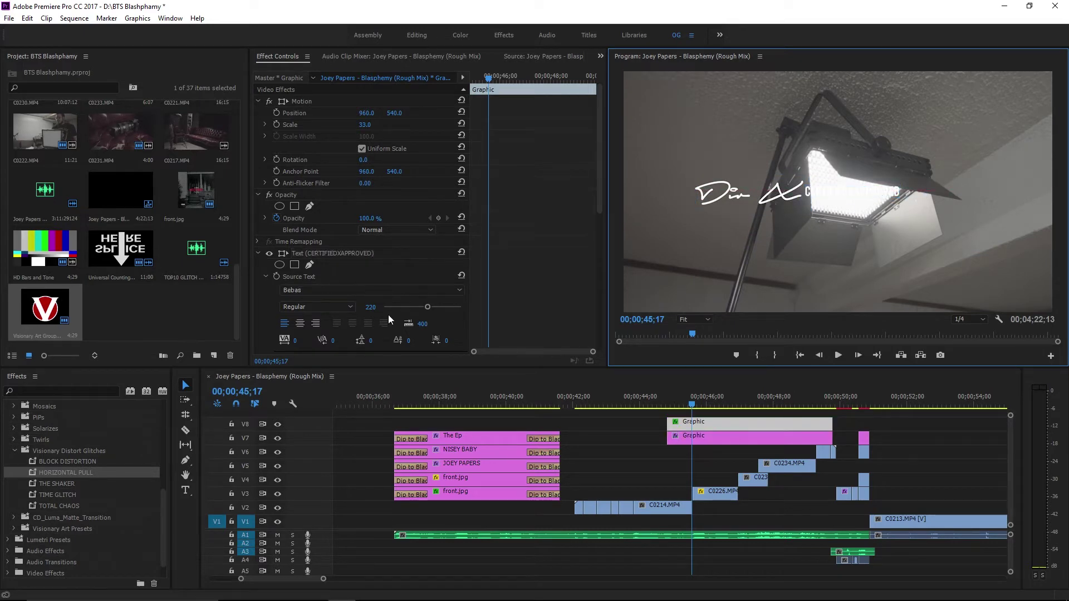
- Set the blend mode of both the CERTIFIEDXAPPROVED and Dir X graphics to Difference
scroll(530, 290, down, 5)
scroll(553, 289, up, 4)
click(395, 203)
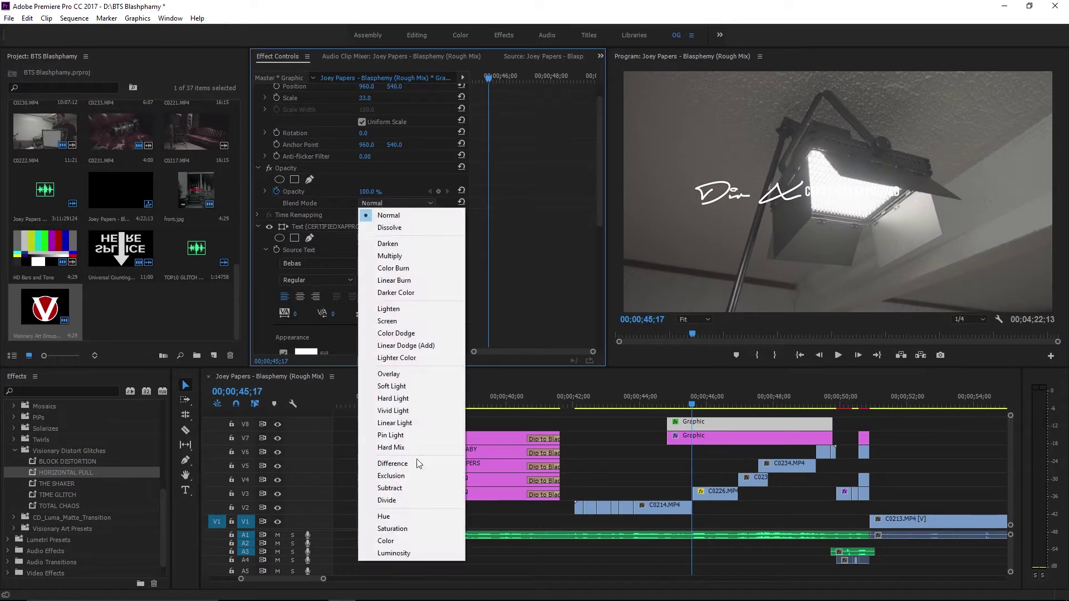
click(419, 463)
click(741, 192)
click(396, 230)
click(401, 495)
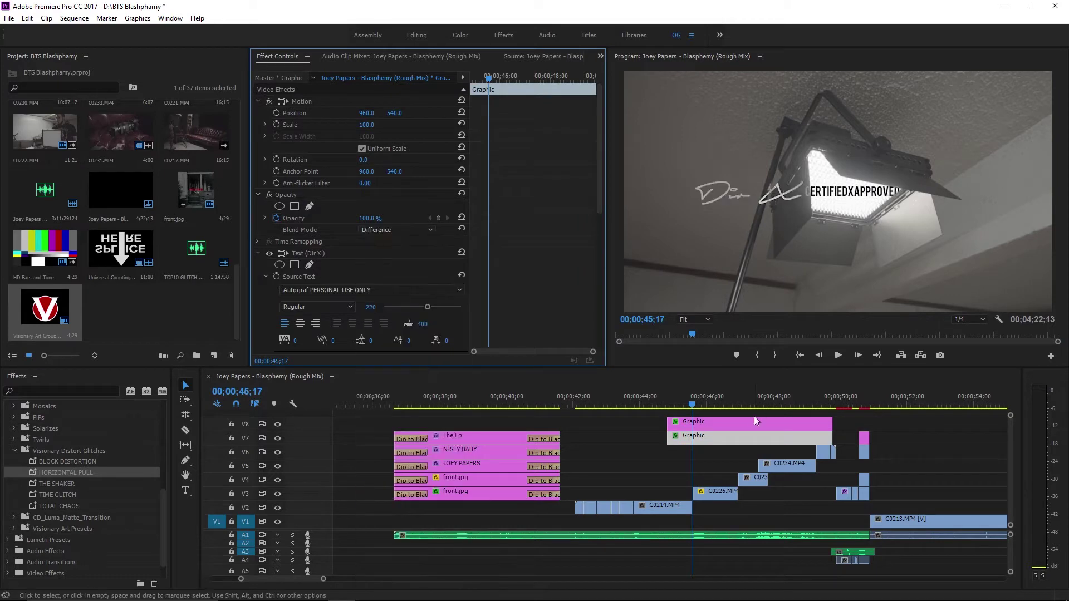
- Trim both text graphics to the length of the C0234.MP4 clip on V5, place them above it, and save the project
drag(669, 438, 693, 440)
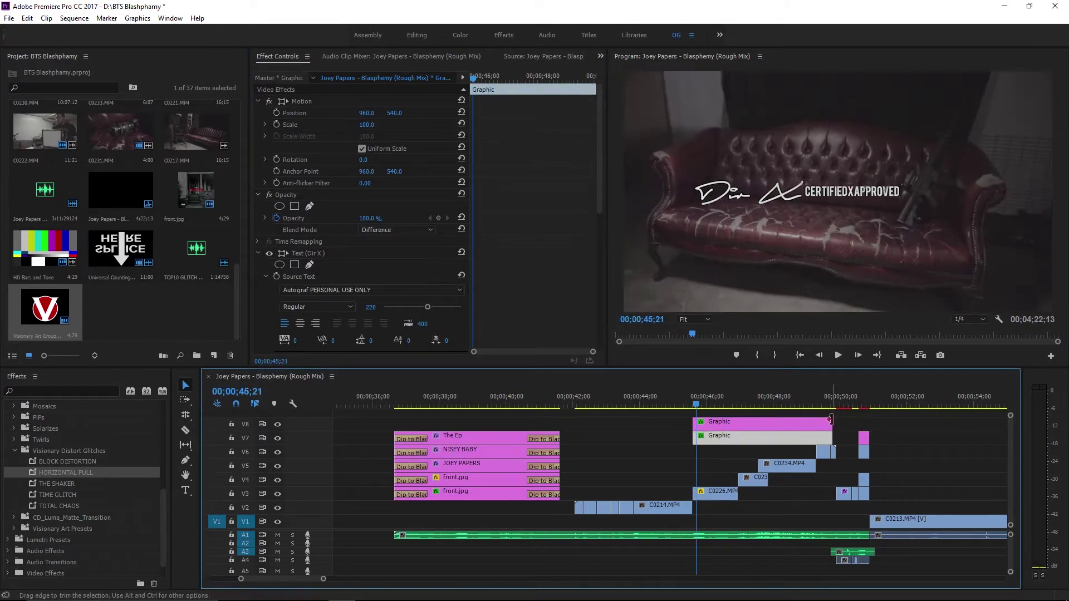
drag(833, 437, 738, 437)
click(785, 399)
drag(668, 419, 718, 443)
drag(718, 429, 816, 437)
key(space)
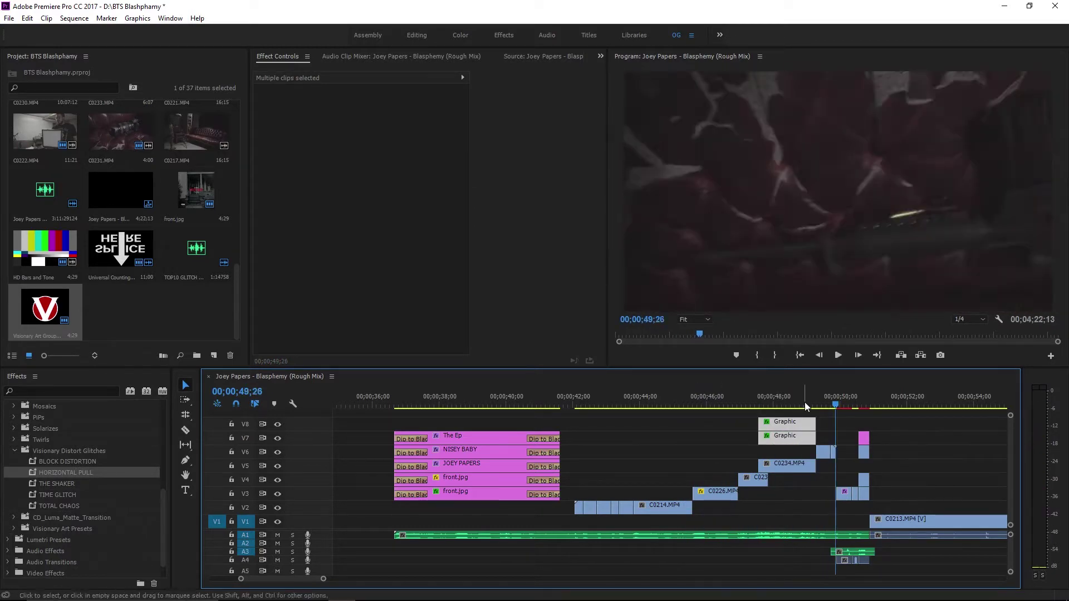
key(ctrl+s)
- Enlarge the timeline area and split C0213.MP4 on V1 at about 53;20
drag(837, 367, 837, 284)
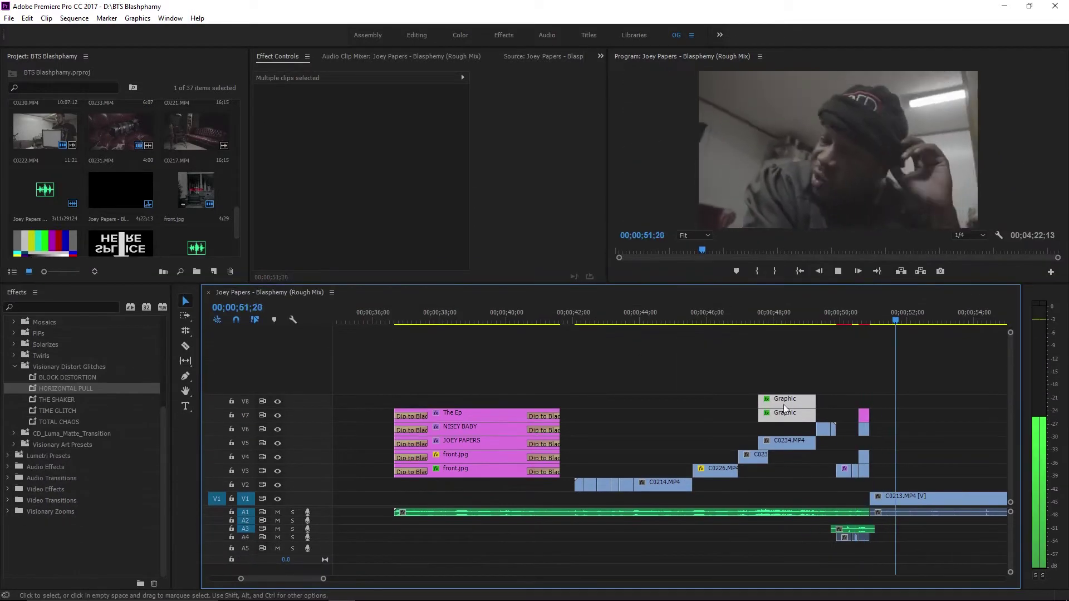
drag(325, 580, 310, 579)
key(ctrl+k)
click(747, 499)
key(space)
key(minus)
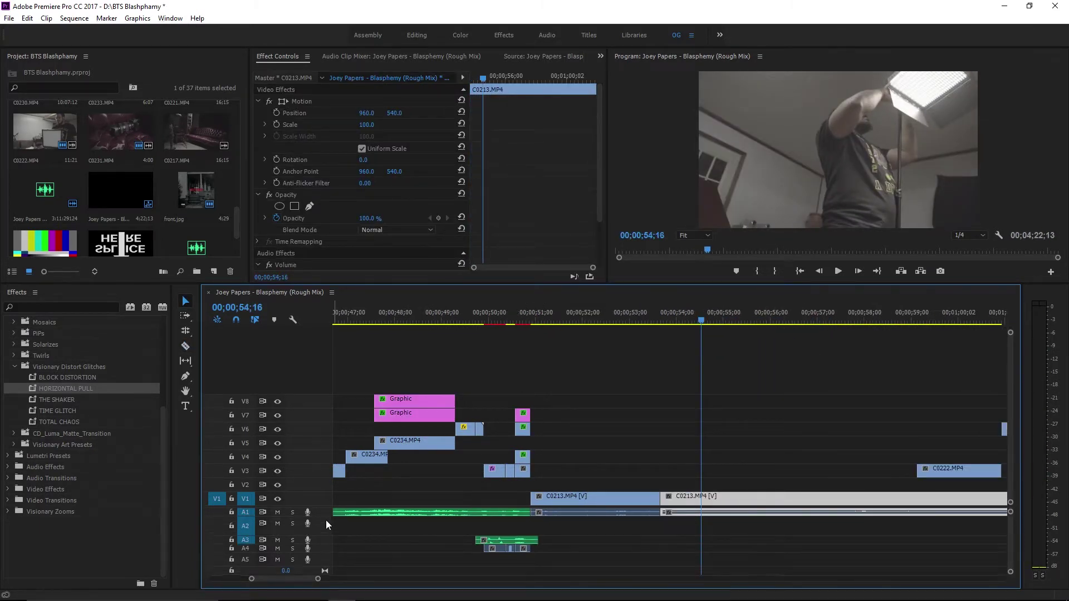
- Play on through C0213.MP4 and split it at about 55;25 and 56;13
scroll(328, 520, up, 2)
click(648, 320)
key(space)
key(c)
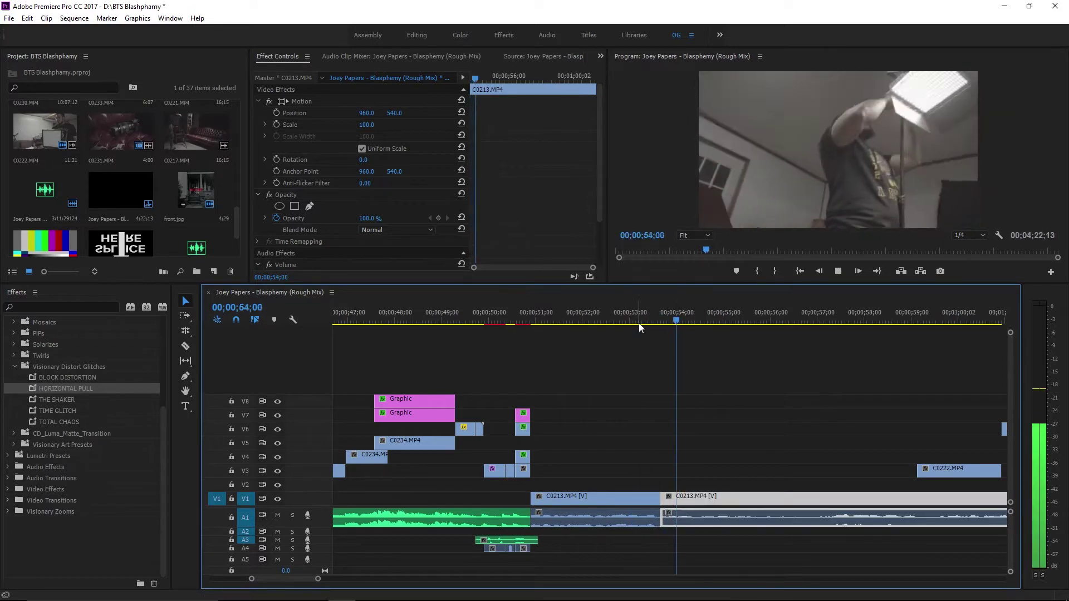
click(762, 498)
key(space)
key(space)
click(789, 497)
- Cut the part of C0213.MP4 between about 58;07 and 59;05, close the gap with the following piece, and save the project
key(v)
drag(857, 504, 901, 510)
key(ctrl+z)
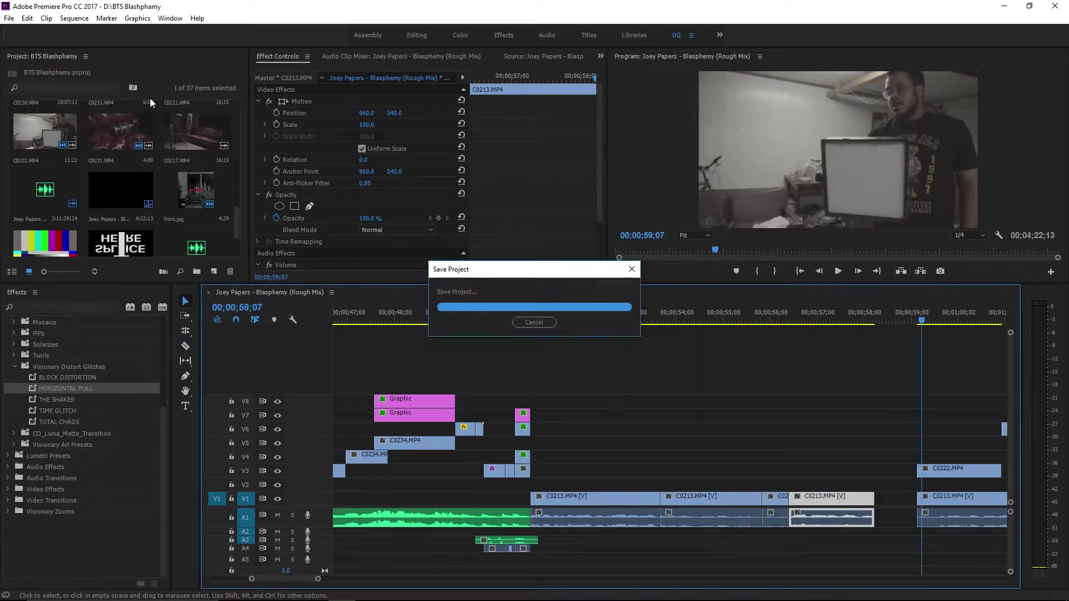
click(951, 501)
drag(951, 501, 886, 501)
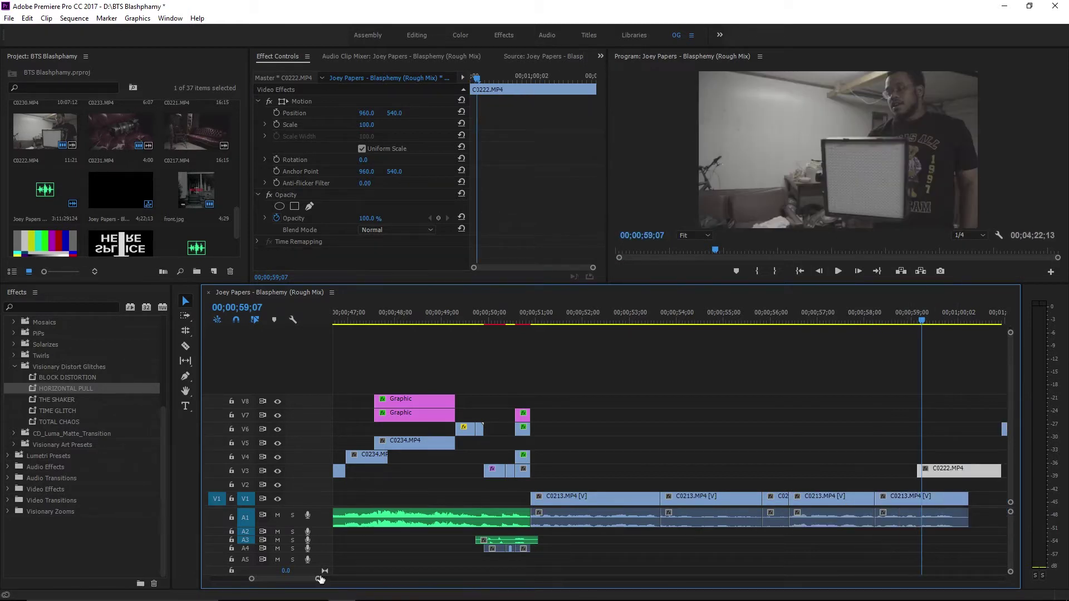
- Move C0222.MP4 and the two clips after it along the timeline to start near 1;16;00, and play the C0213.MP4 cuts
key(minus)
key(ctrl+a)
key(space)
- Browse the project clips and preview C0205.MP4 and C0212.MP4 as candidates for the next shots
drag(236, 222, 233, 162)
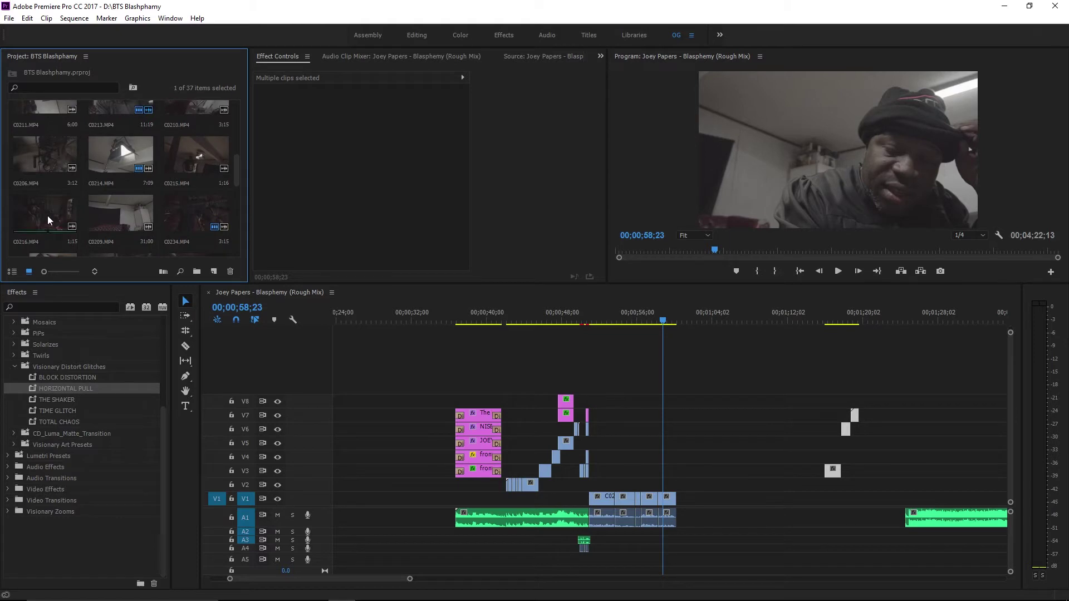
scroll(120, 119, up, 5)
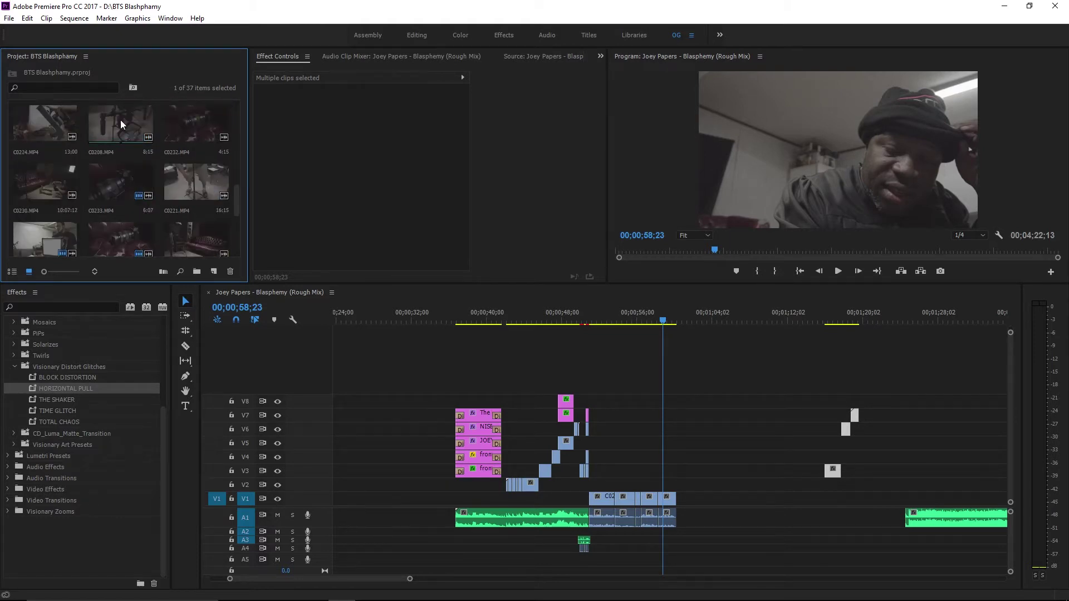
double_click(120, 119)
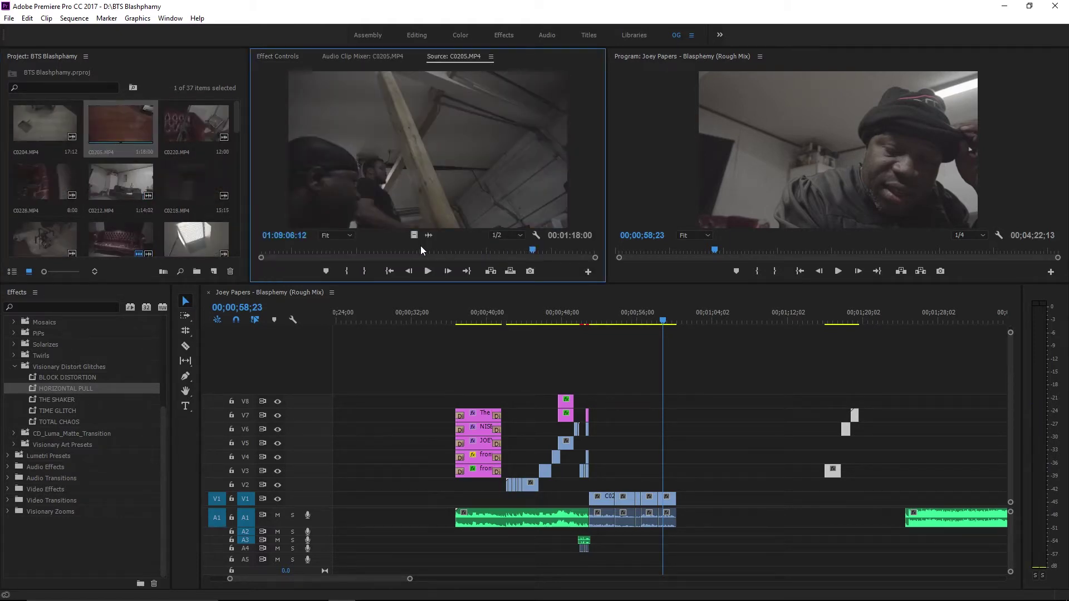
double_click(100, 179)
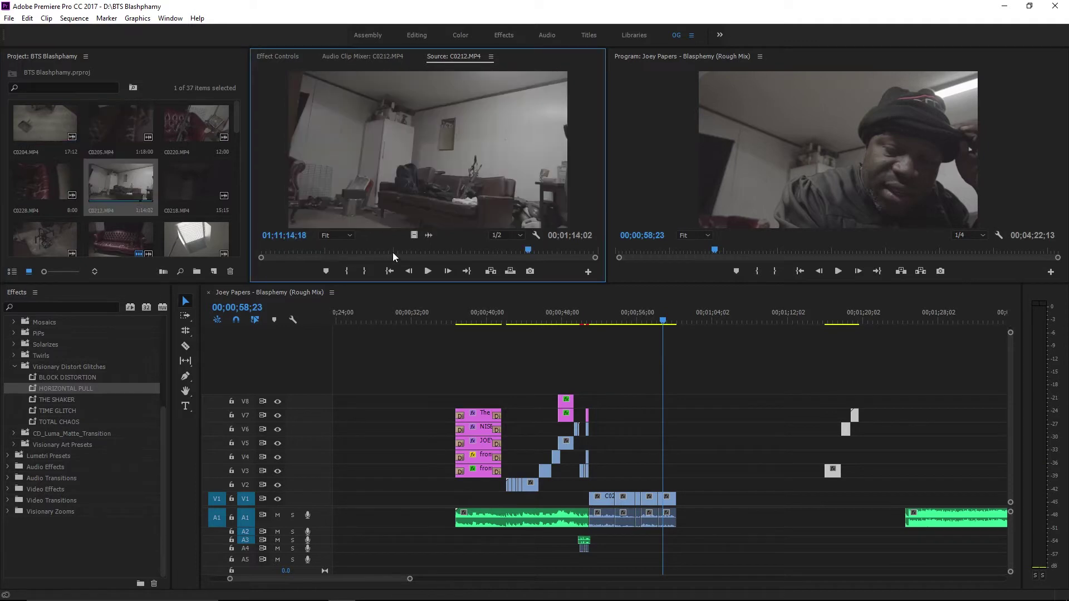
drag(255, 249, 321, 252)
- Mark a 7;04 excerpt of C0230.MP4 and place its video on V2 over the last pieces of C0213.MP4
drag(236, 118, 254, 232)
scroll(58, 167, up, 2)
double_click(58, 167)
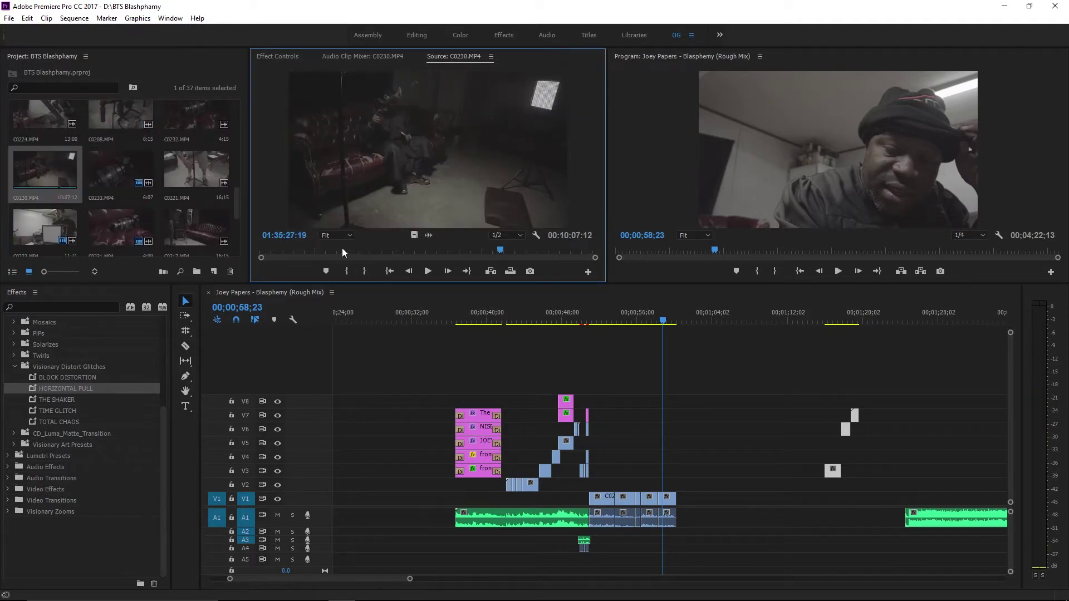
click(346, 271)
key(space)
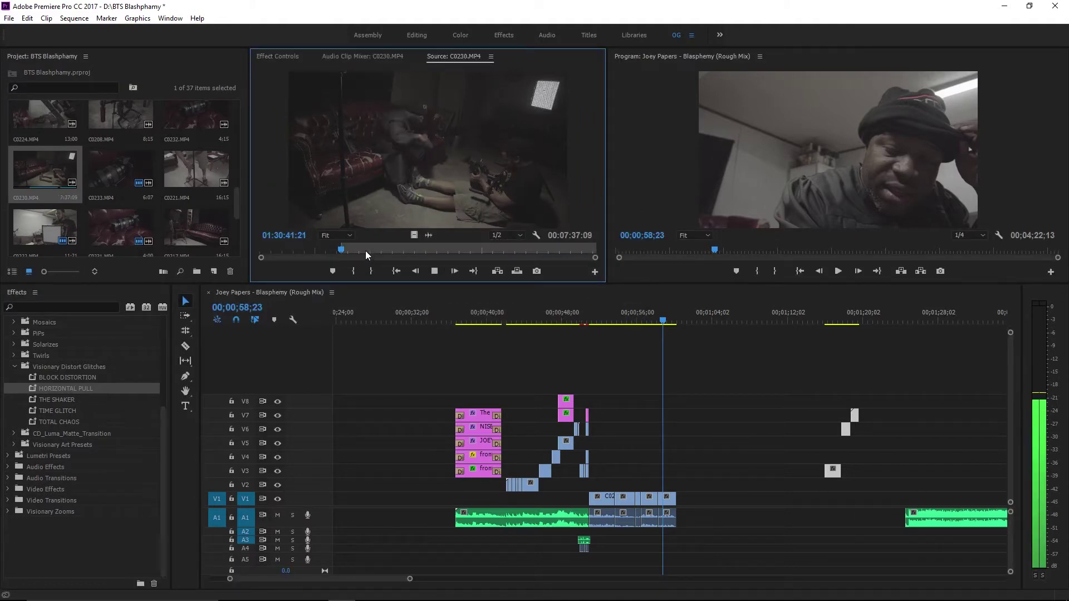
key(o)
drag(414, 235, 672, 484)
key(=)
right_click(865, 484)
click(913, 538)
- Mark a second, 3;01 excerpt of C0230.MP4 and place its video on V3 above the first one
click(492, 251)
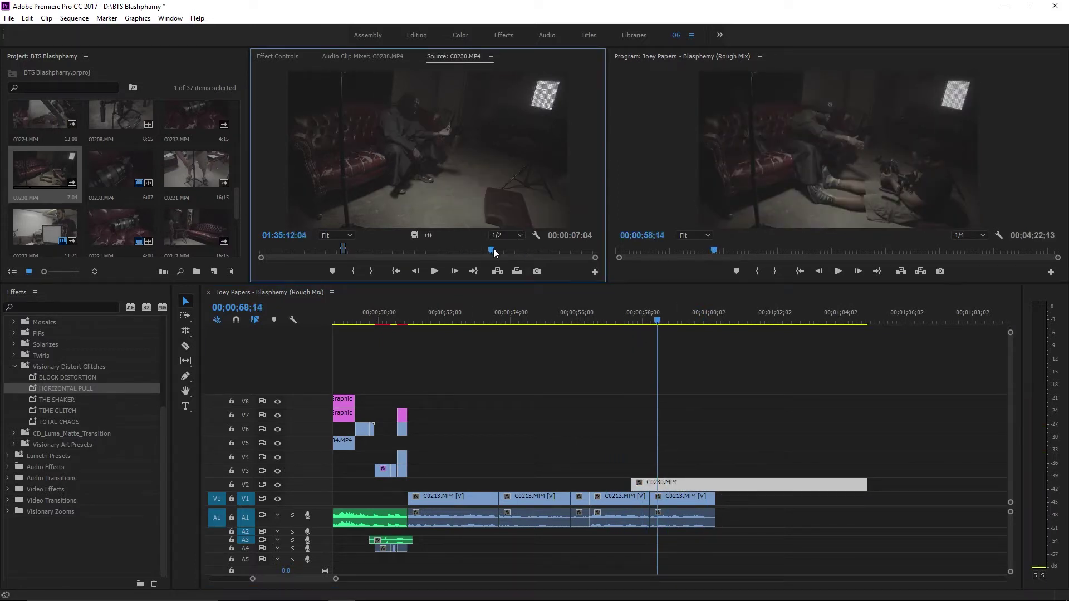
drag(544, 252, 456, 251)
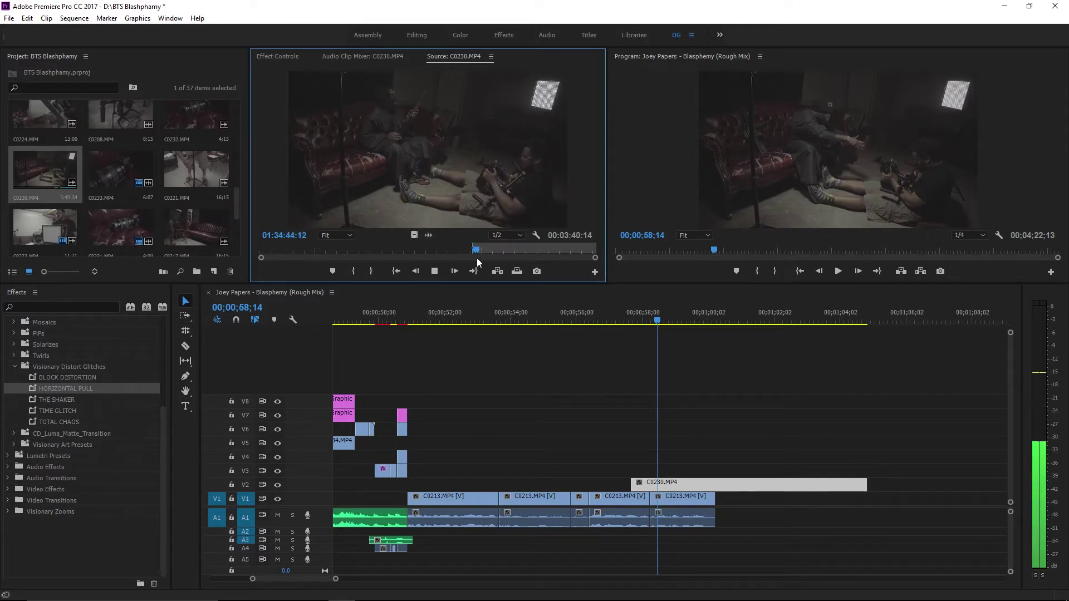
click(372, 272)
drag(414, 235, 690, 475)
right_click(690, 474)
key(Escape)
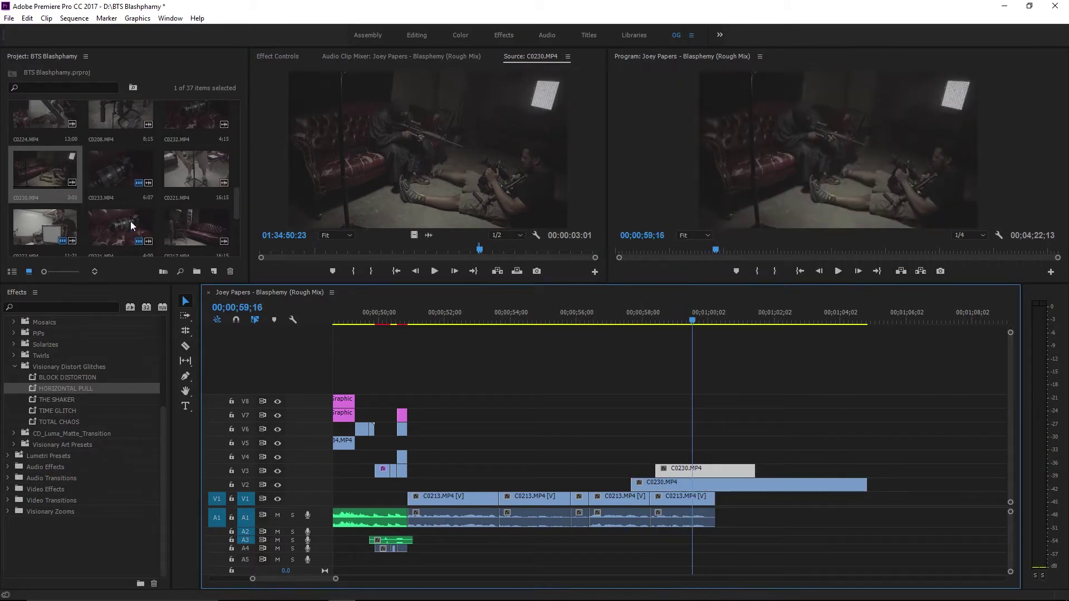
- Mark a 3;00 excerpt of C0229.MP4 and place its video on V4 above the C0230.MP4 excerpts
scroll(218, 192, up, 3)
scroll(140, 171, up, 2)
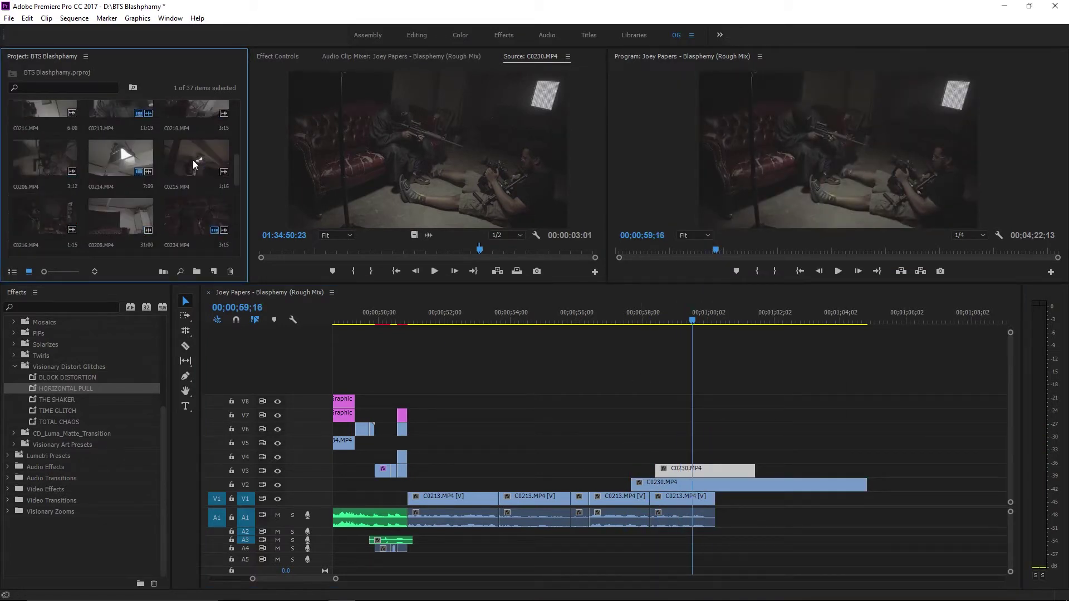
scroll(162, 144, up, 2)
double_click(168, 162)
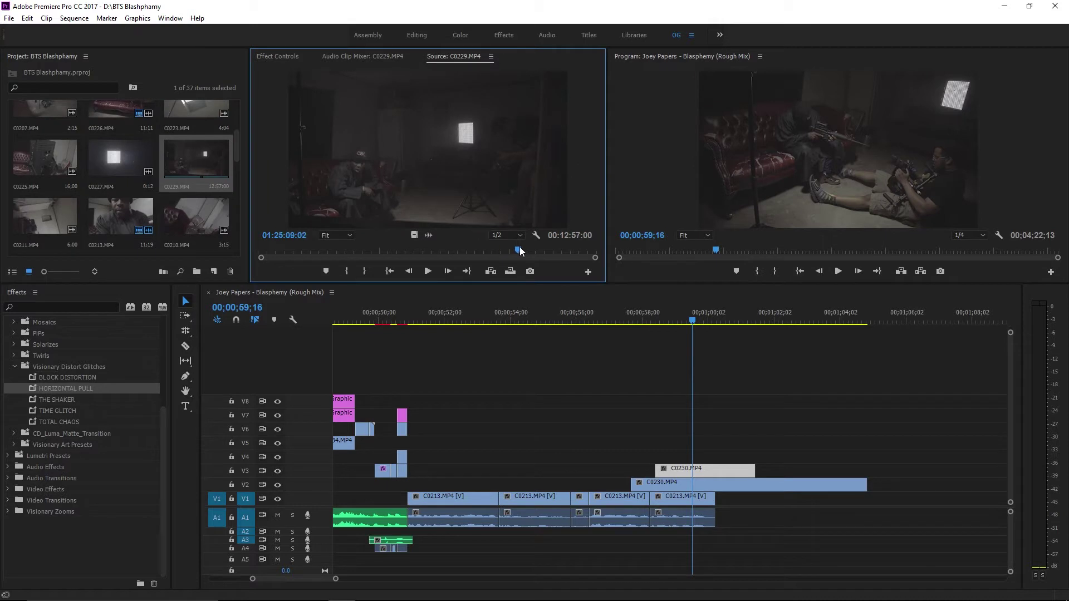
drag(521, 252, 538, 252)
click(373, 270)
drag(414, 235, 708, 460)
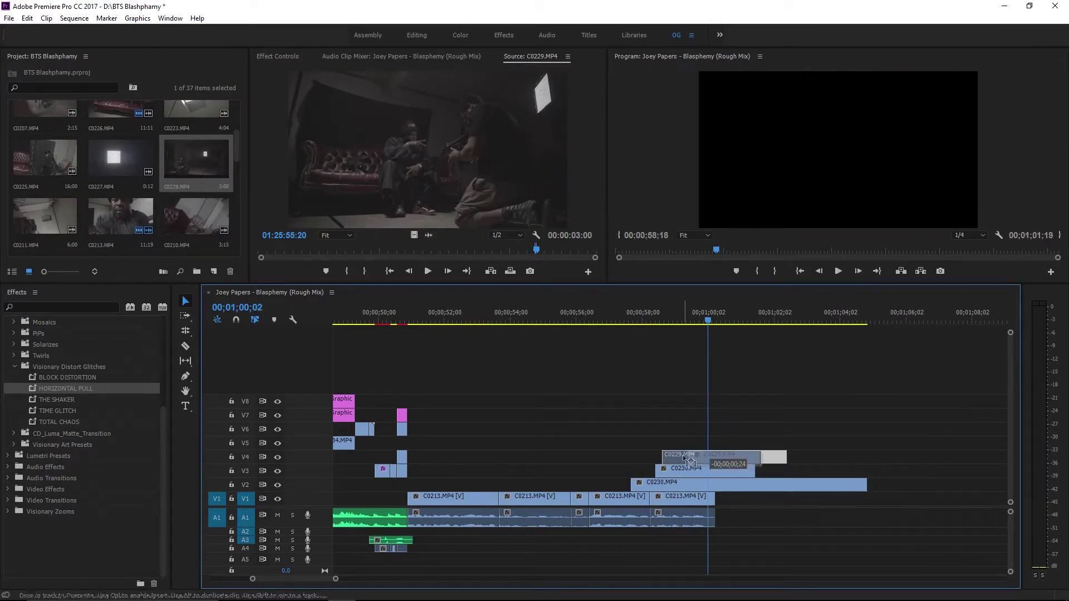
- Align the V3 and V4 excerpts to start near 59;00, and cut off everything on V2 to V4 after 1;00;15
drag(683, 385, 724, 473)
key(ctrl+z)
key(space)
key(shift+Right)
key(shift+Right)
key(ctrl+shift+k)
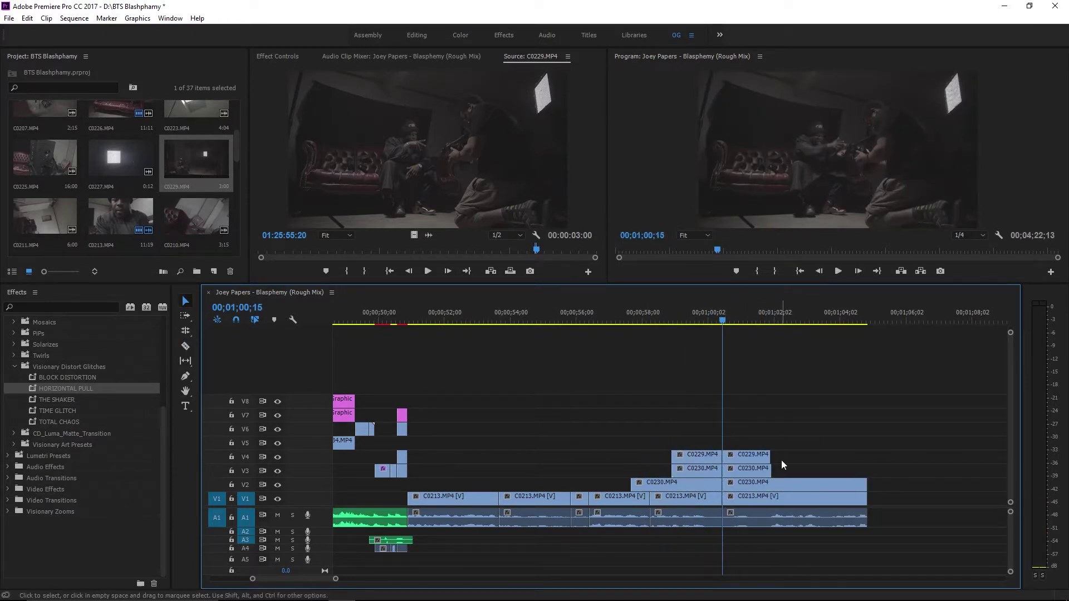
click(811, 486)
key(Delete)
- Extend the C0213.MP4 piece after 1;00;15 to about 1;09;15 and save the project
mouse_move(723, 497)
mouse_down()
mouse_move(746, 497)
mouse_move(729, 497)
mouse_up()
click(782, 319)
drag(827, 497, 1018, 497)
key(space)
key(=)
key(ctrl+s)
click(651, 316)
- Open C0212.MP4 from the project clips and preview it for a usable section
scroll(189, 162, up, 3)
double_click(120, 159)
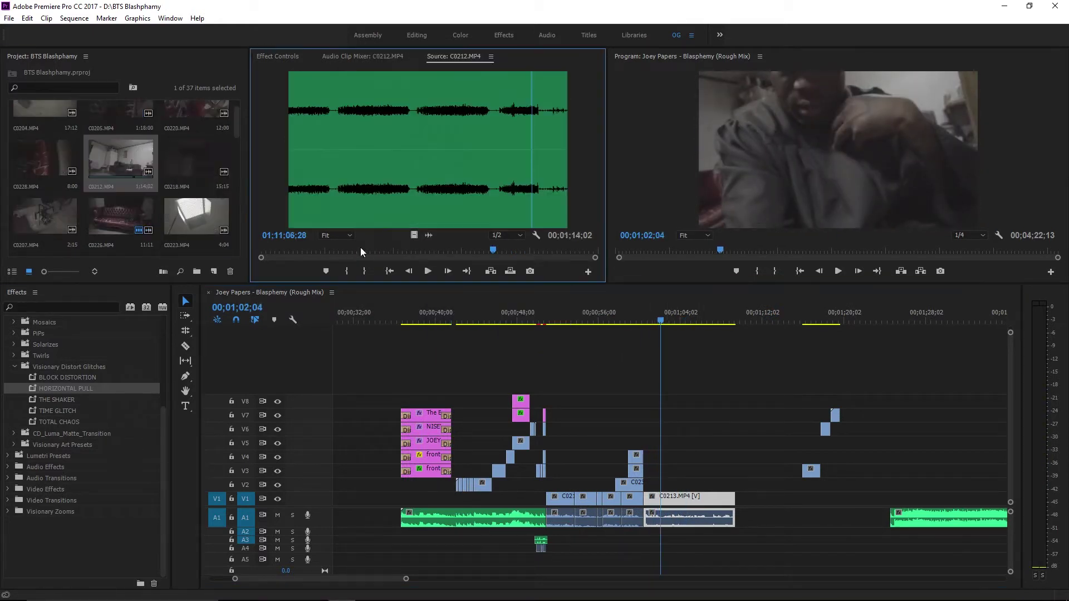
key(space)
- Split C0213.MP4 at 1;03;17 and move the remainder to about 1;16;00
drag(406, 579, 429, 578)
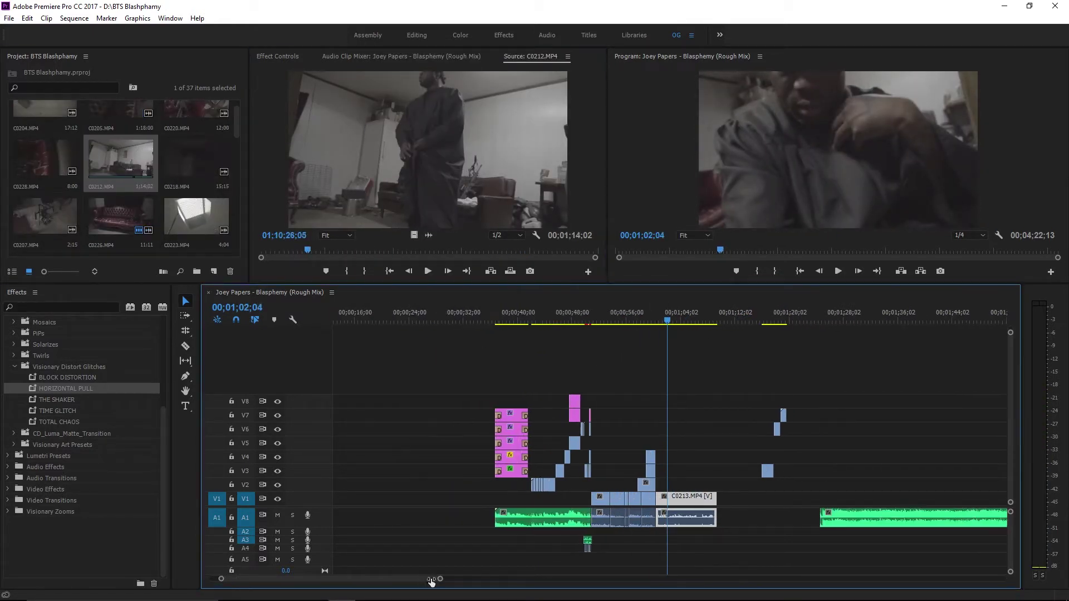
click(668, 320)
key(space)
key(c)
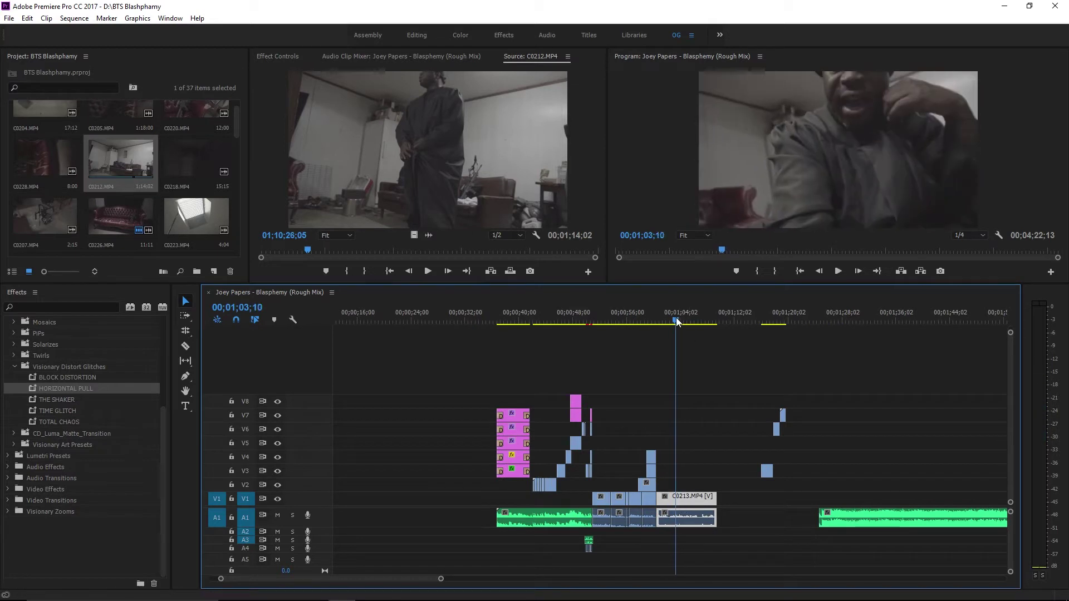
- Mark a 10;18 excerpt of C0212.MP4 ending at 01;10;36;01 and try placing it after the C0213.MP4 cut
click(304, 248)
key(i)
key(l)
key(l)
key(l)
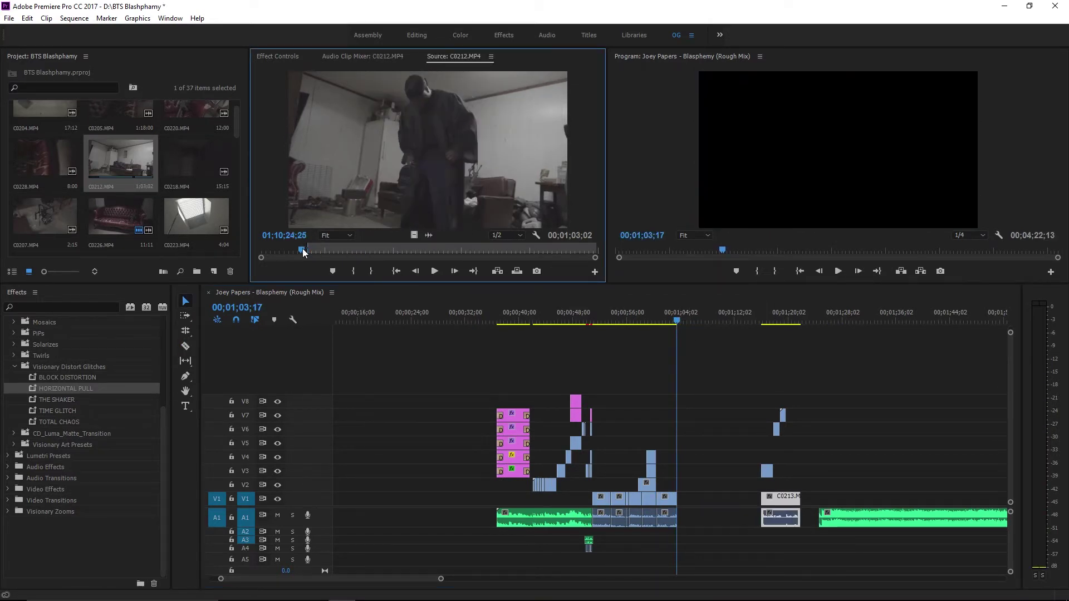
key(o)
drag(406, 245, 713, 484)
key(space)
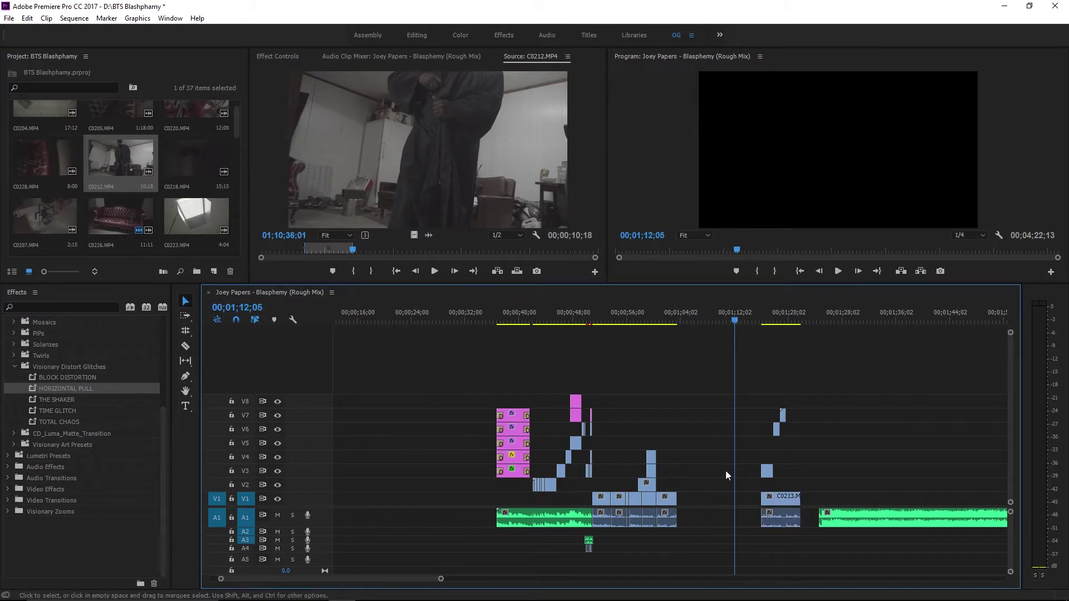
- Rejoin the C0213.MP4 remainder to the cut at 1;03;17, play it, and split it at about 1;09;23
click(677, 316)
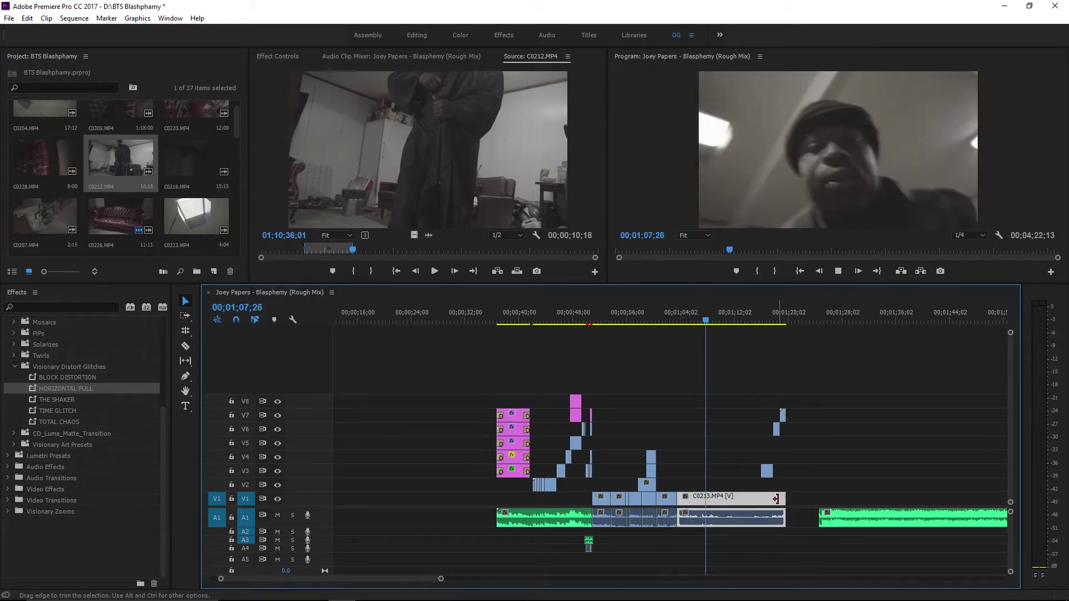
key(c)
click(720, 504)
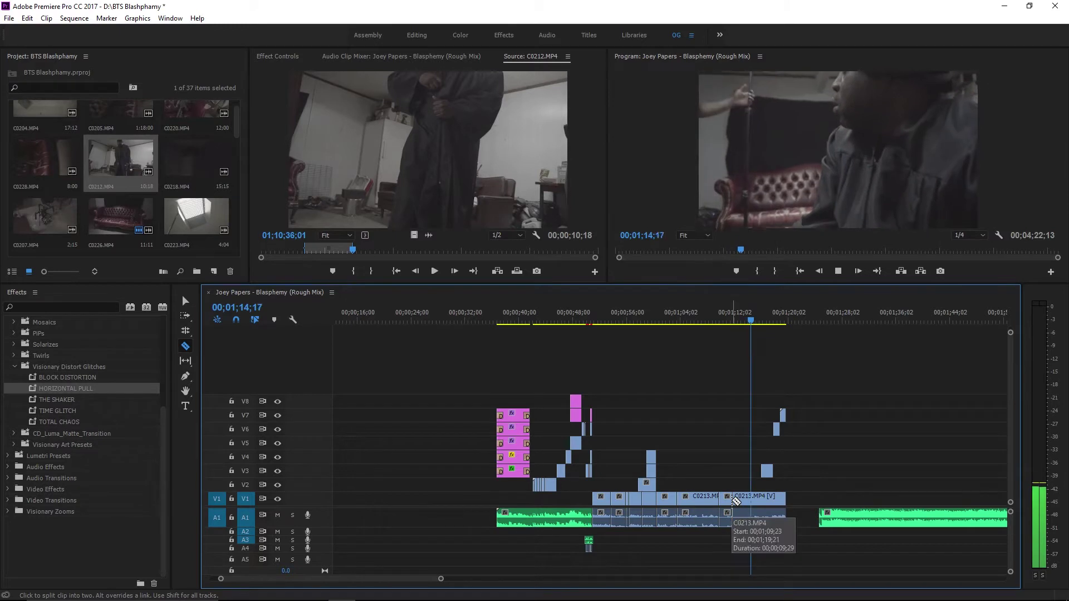
key(v)
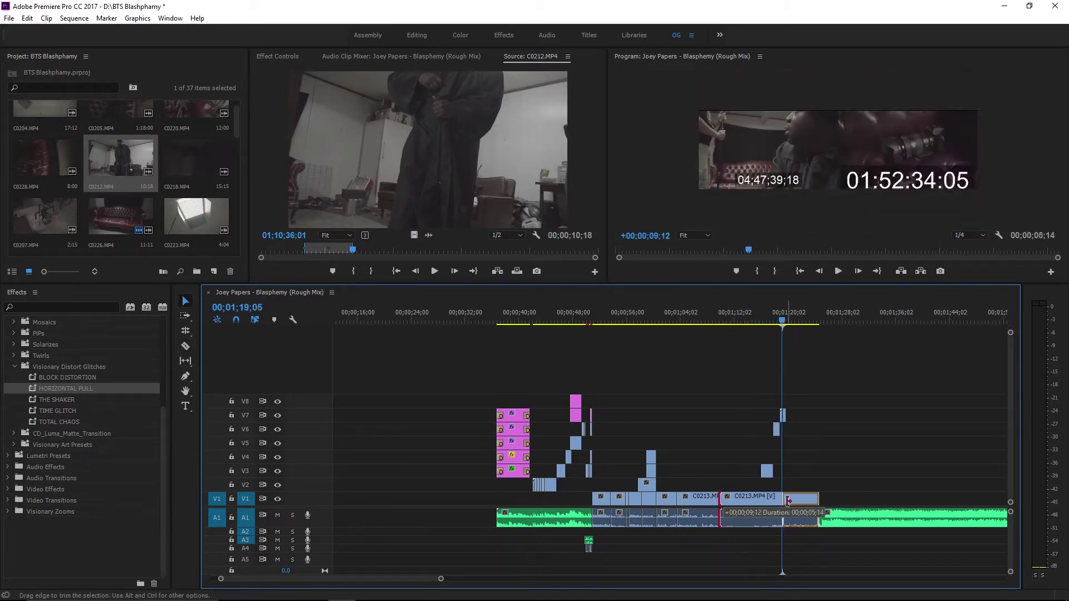
- Trim the last C0213.MP4 piece to end at about 1;07;05 and remove the part after it
mouse_move(735, 495)
mouse_down()
mouse_move(802, 496)
mouse_move(746, 496)
mouse_up()
key(space)
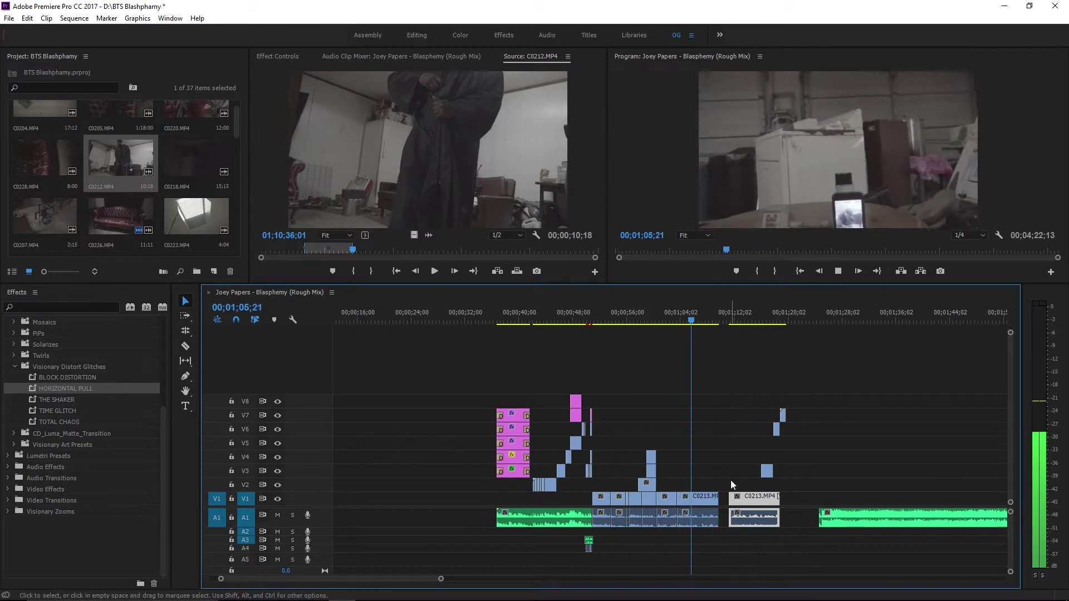
drag(726, 504, 702, 502)
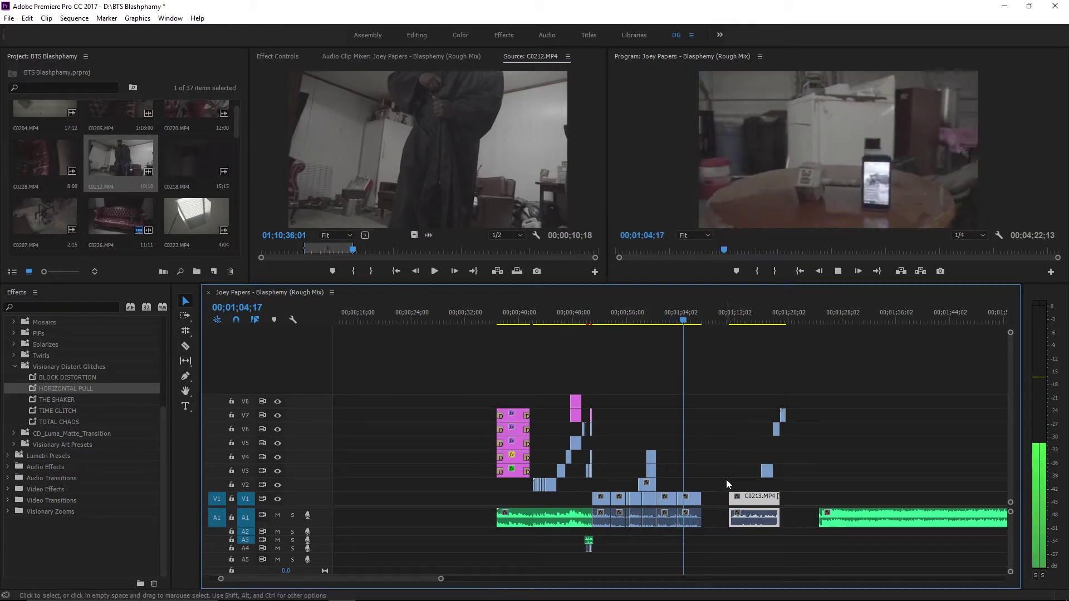
key(space)
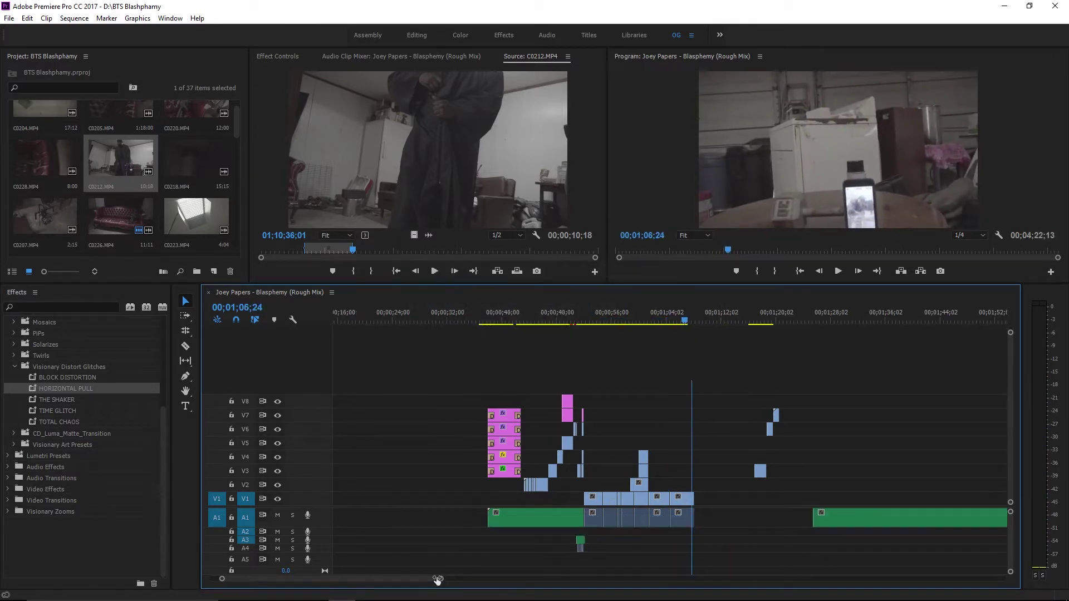
- Extend the C0212.MP4 excerpt to 13;12 with an earlier in point and place it on V1 right after C0213.MP4
key(=)
click(434, 272)
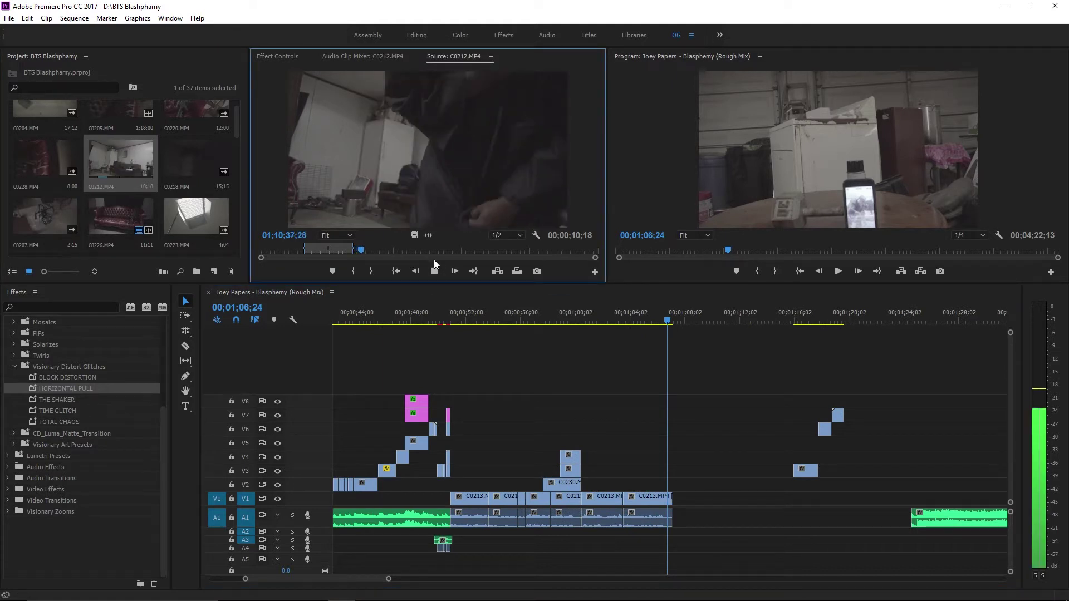
drag(425, 250, 519, 248)
drag(425, 251, 319, 250)
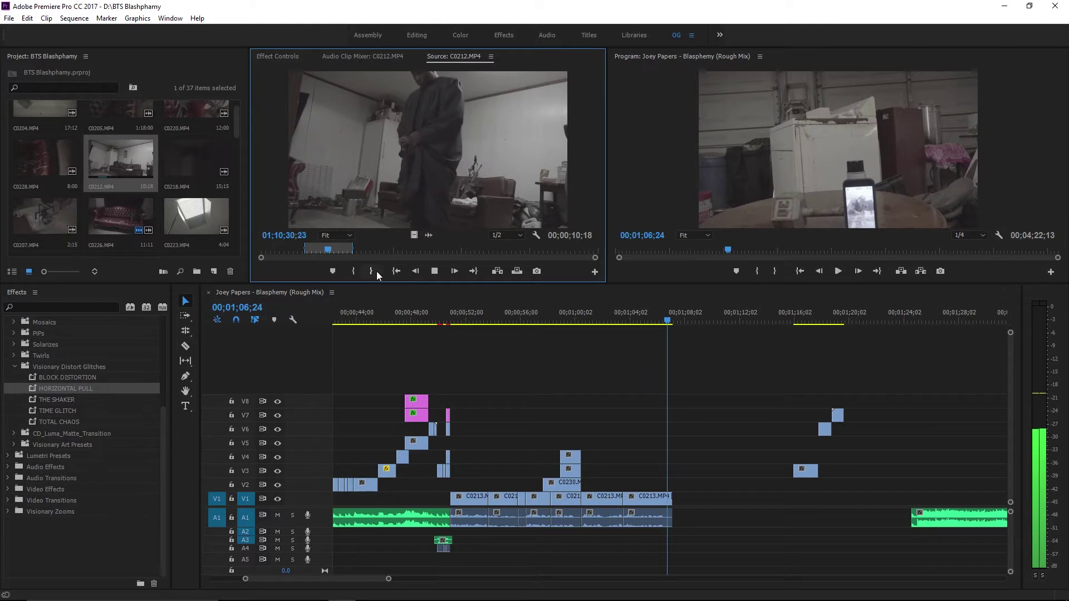
drag(306, 251, 293, 251)
drag(128, 172, 692, 513)
- Copy the glitch sound under the countdown near 50;00 to A2 beneath the cut from C0213.MP4 to C0212.MP4
click(459, 314)
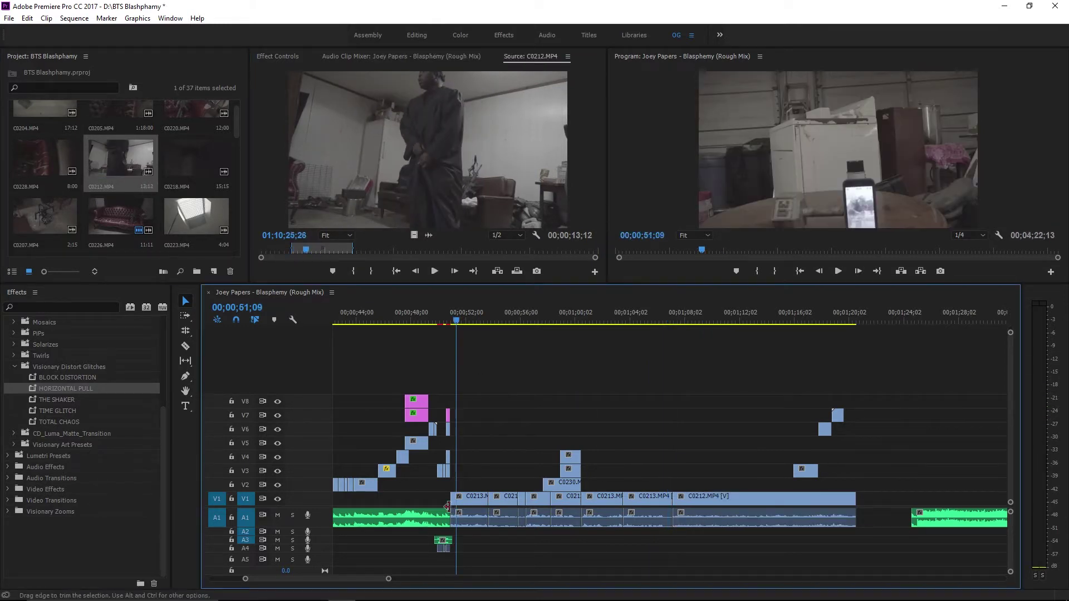
key(=)
click(492, 316)
key(space)
key(space)
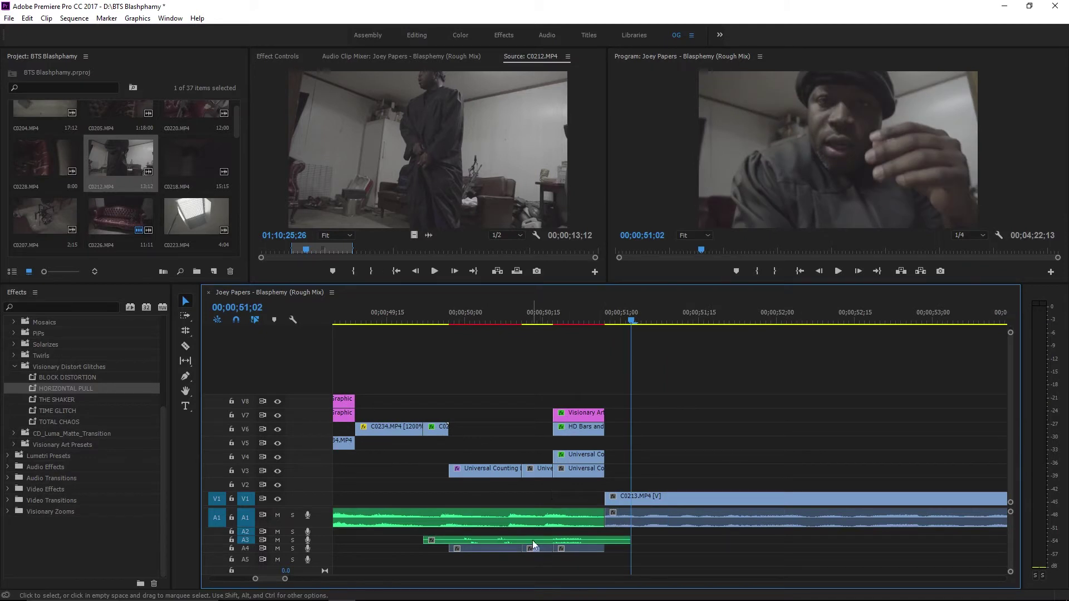
key(minus)
key(minus)
key(minus)
drag(981, 540, 977, 518)
drag(359, 580, 429, 577)
drag(618, 315, 467, 315)
drag(598, 541, 474, 536)
- Split C0212.MP4 at 1;07;12 and apply the HORIZONTAL PULL preset to its short opening piece
drag(404, 579, 312, 579)
drag(669, 317, 722, 506)
key(ctrl+k)
drag(66, 388, 712, 501)
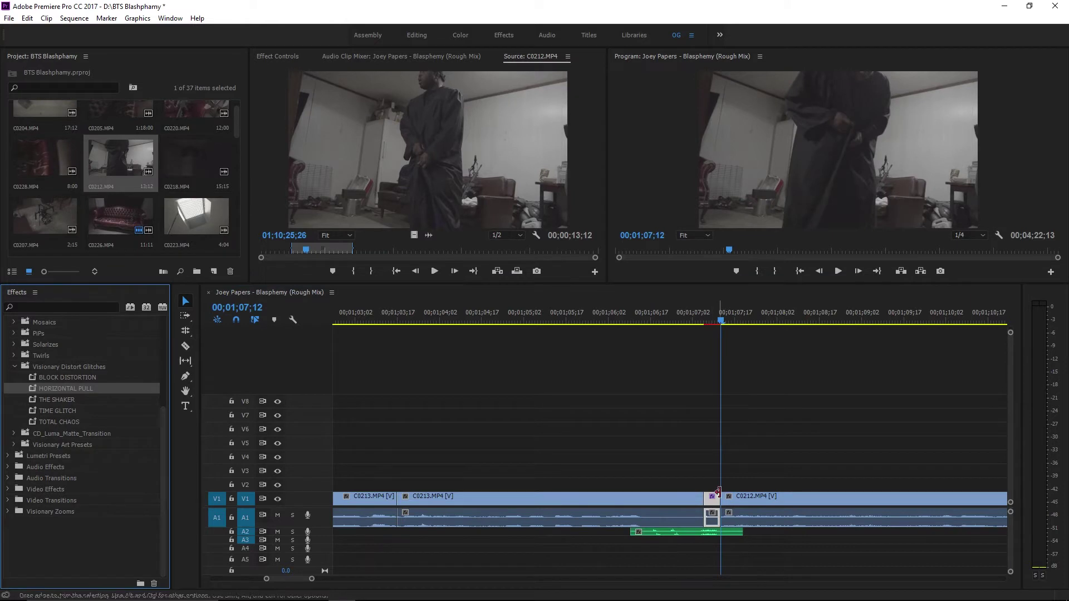
key(Left)
key(Left)
key(Left)
key(Left)
- Add the Lens Distortion effect to the short opening piece of C0212.MP4 and show its settings
click(43, 366)
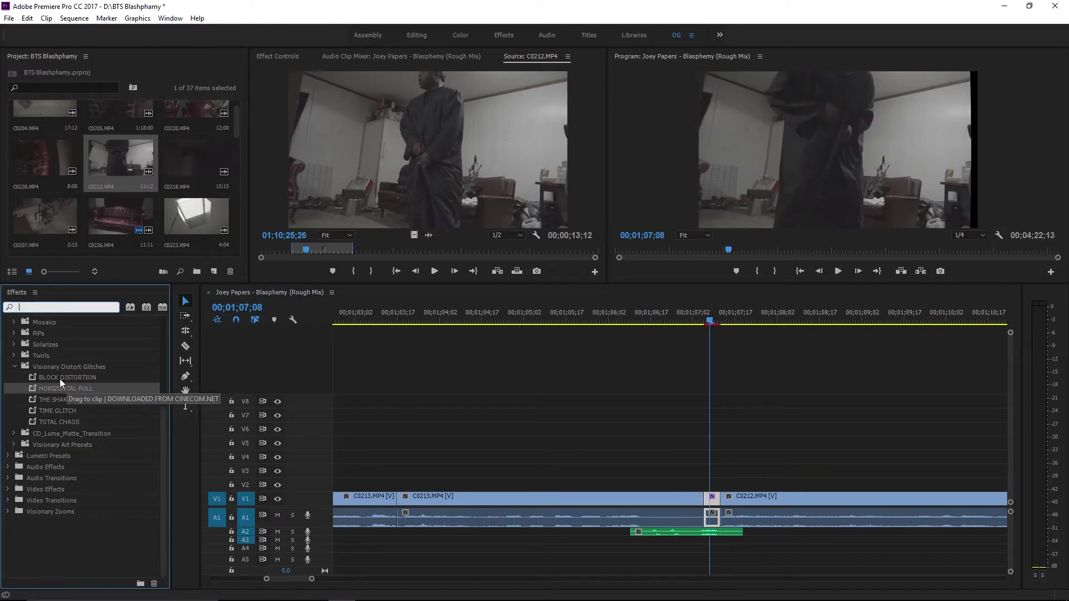
click(7, 433)
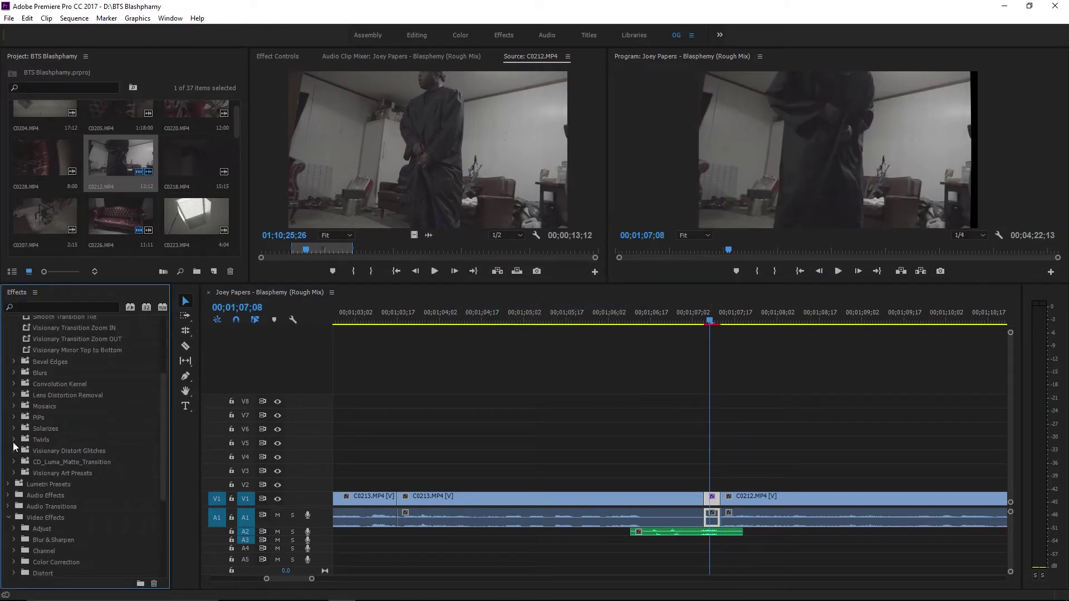
click(14, 417)
scroll(45, 484, down, 1)
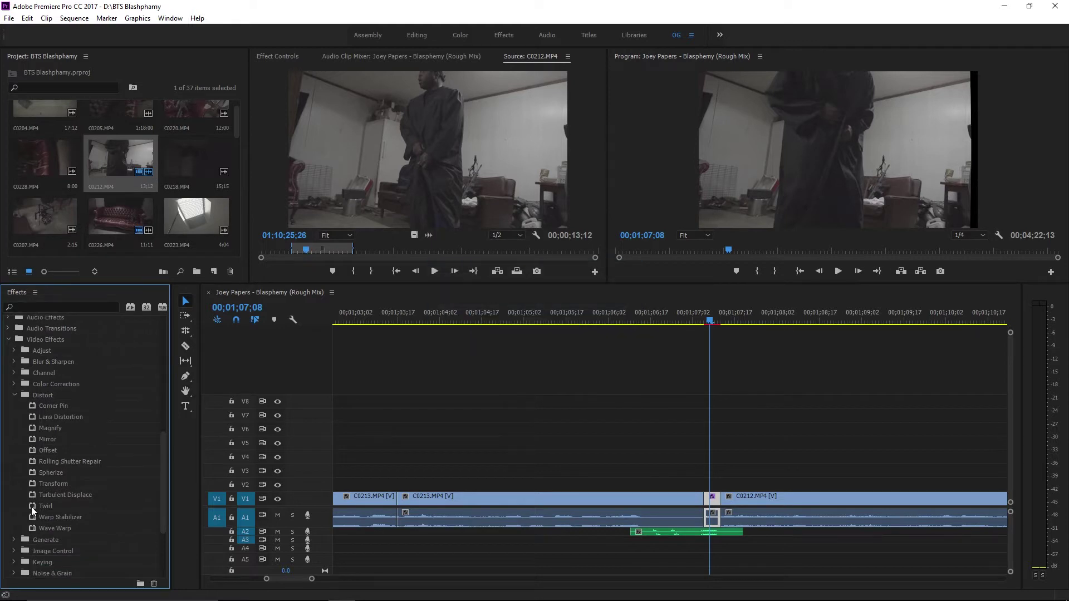
scroll(29, 430, down, 1)
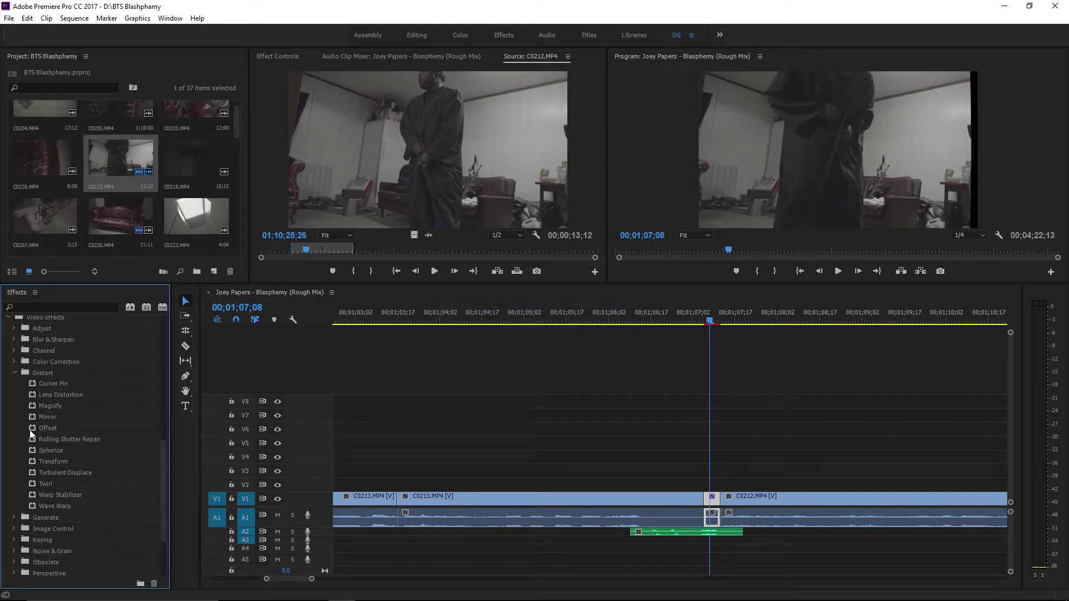
click(32, 393)
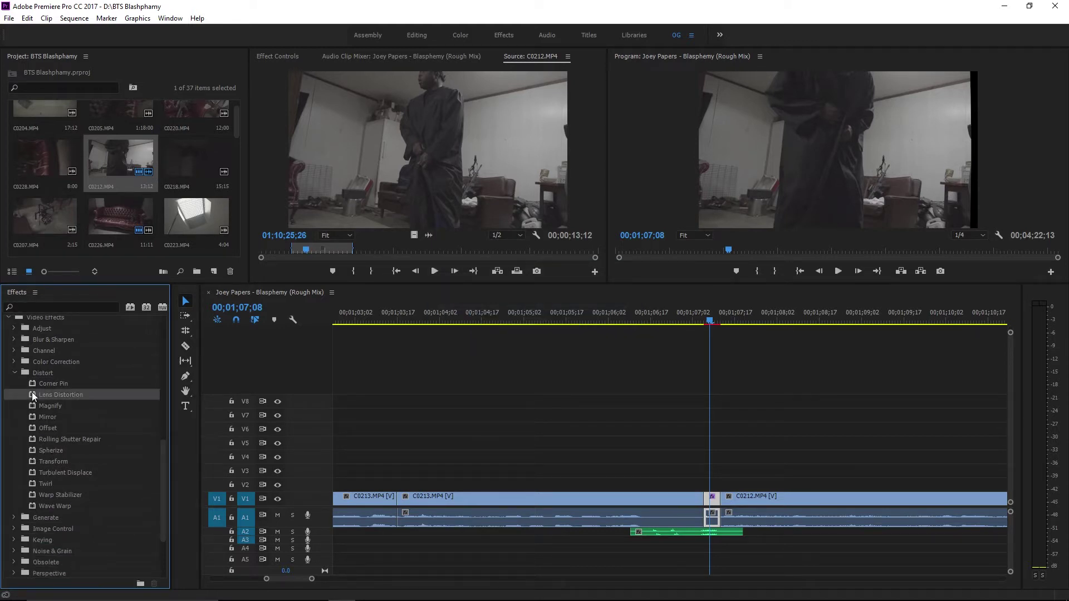
click(281, 56)
scroll(362, 226, down, 3)
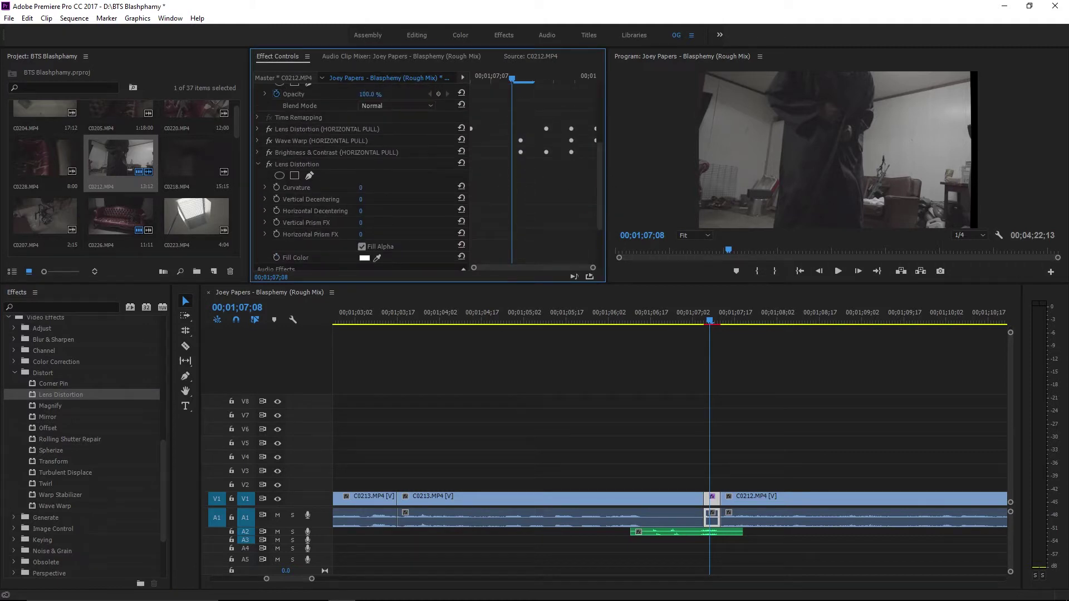
- Set Vertical Prism FX to 51 on the short opening piece, and raise it to V2 above the unlinked C0212.MP4 extended beneath it
drag(361, 222, 371, 223)
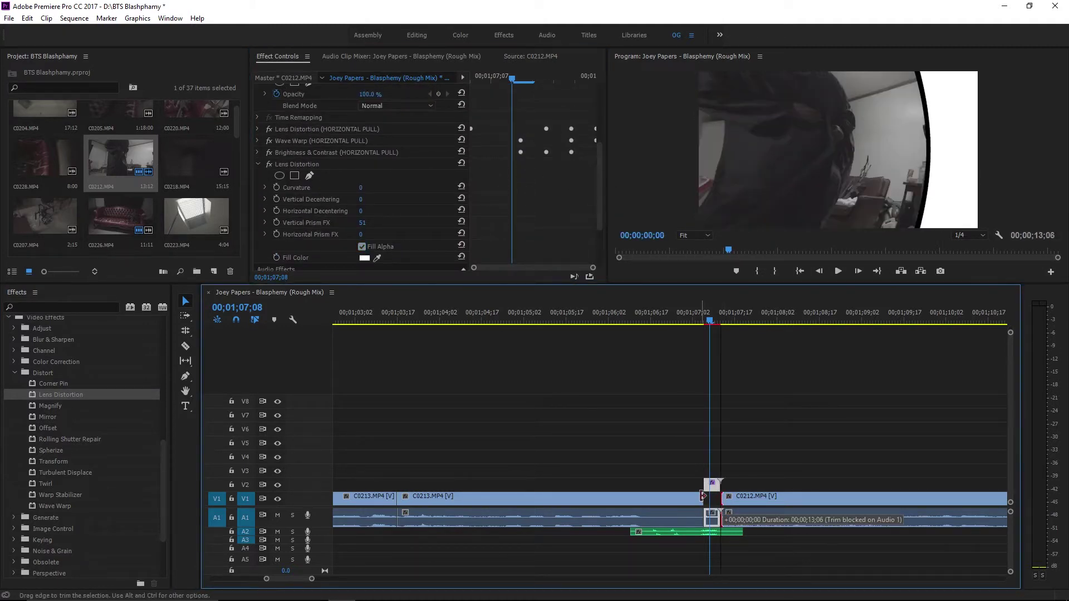
click(731, 513)
right_click(730, 515)
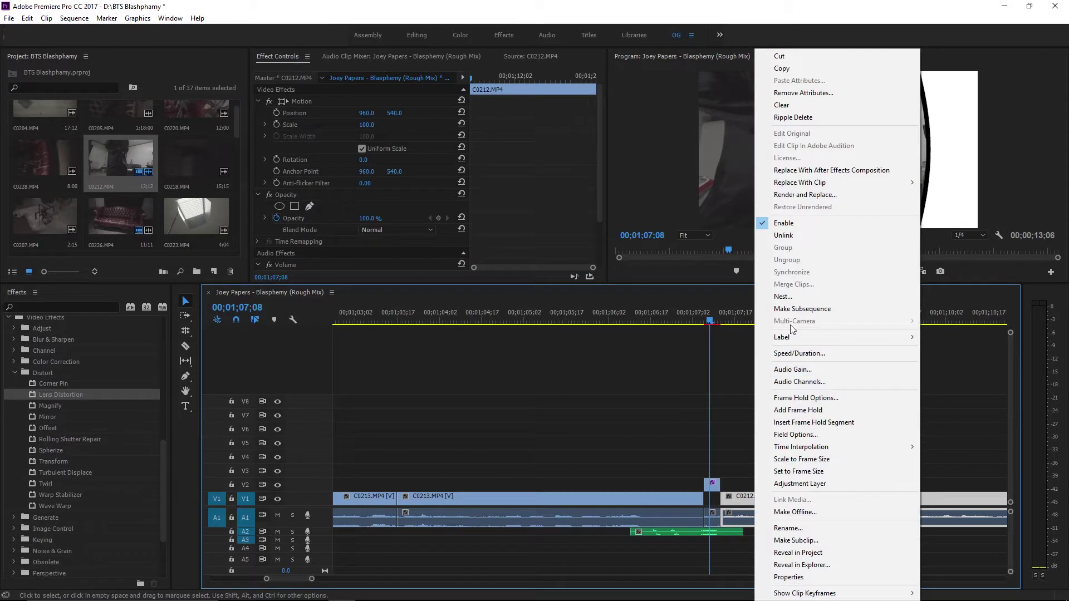
click(793, 240)
click(734, 496)
- Adjust the V2 piece's Lens Distortion to a slight negative Curvature, Vertical Decentering 2 and Horizontal Prism FX 22, with Fill Alpha off
click(386, 229)
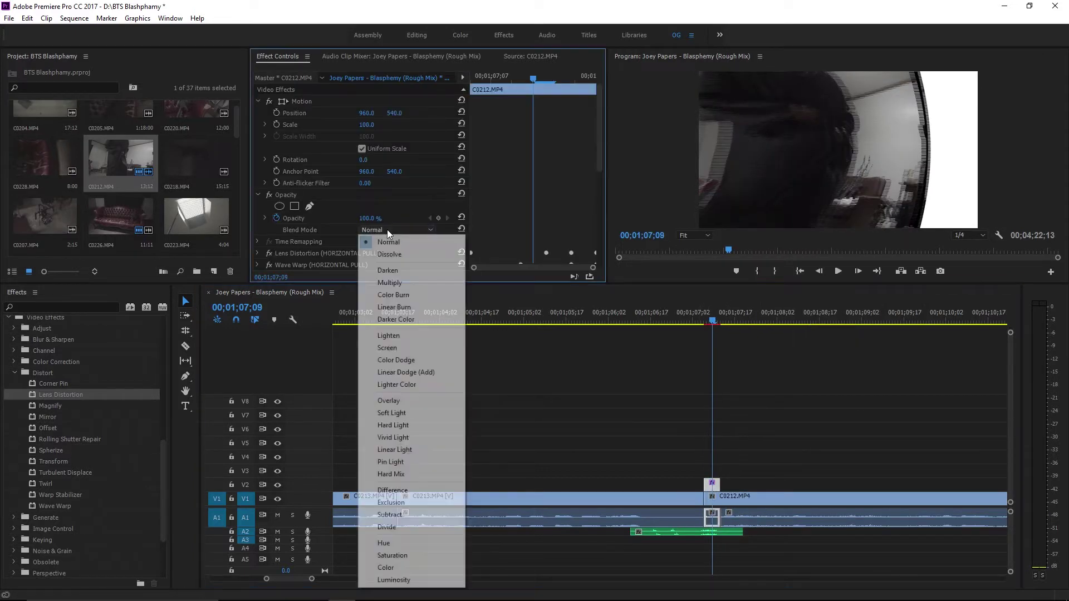
click(554, 236)
scroll(554, 236, down, 4)
drag(704, 320, 715, 315)
click(367, 206)
mouse_move(373, 146)
mouse_down()
mouse_move(362, 146)
mouse_move(376, 158)
mouse_up()
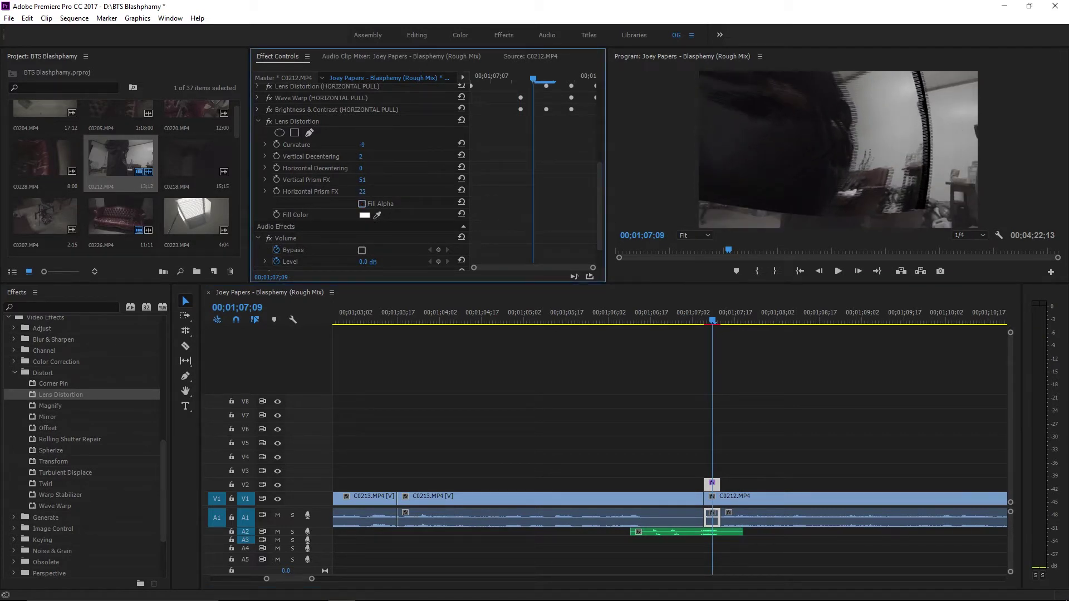
- Move the V1 cut between C0213.MP4 and C0212.MP4 to the end of the short V2 piece and preview the transition
click(680, 334)
key(space)
drag(739, 499, 755, 499)
drag(680, 305, 716, 312)
drag(712, 491, 720, 491)
key(space)
key(space)
- Apply the Invert video effect to the short V2 piece and check it frame by frame
click(59, 308)
text(INV)
drag(36, 400, 716, 488)
key(Left)
key(Left)
key(Left)
key(Left)
key(Left)
key(Left)
key(Left)
click(715, 321)
- Compare the channel options of the Invert effect on the V2 piece and set Channel to Red
drag(600, 159, 620, 262)
click(400, 170)
click(403, 192)
click(400, 170)
click(398, 203)
click(393, 168)
click(399, 214)
click(398, 168)
click(396, 190)
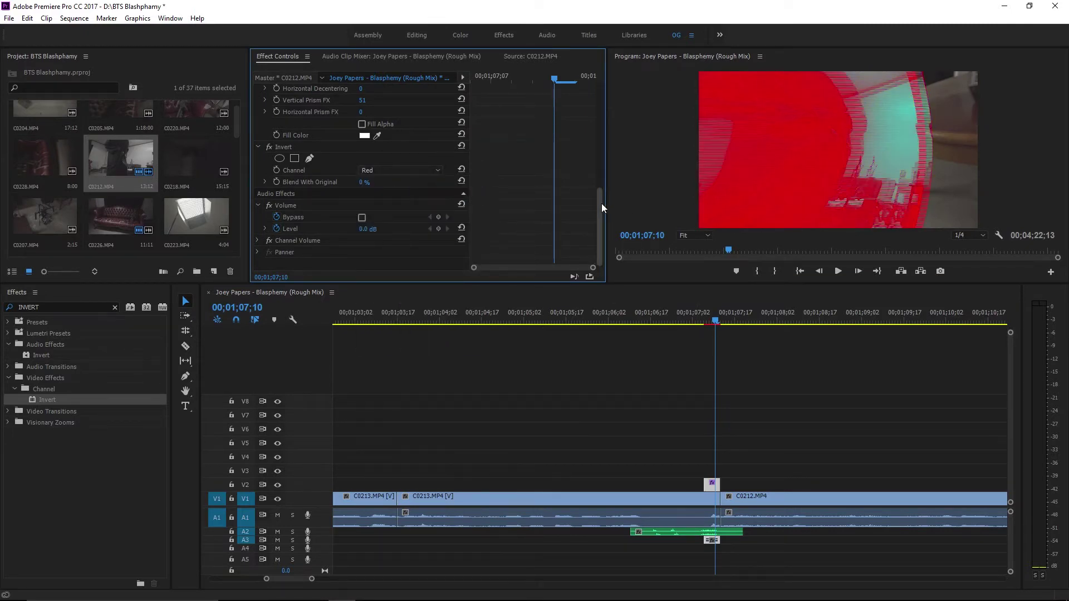
- Compare blend modes for the short V2 piece over C0213.MP4 and set it to Difference
drag(601, 208, 623, 131)
click(397, 168)
click(396, 425)
click(697, 322)
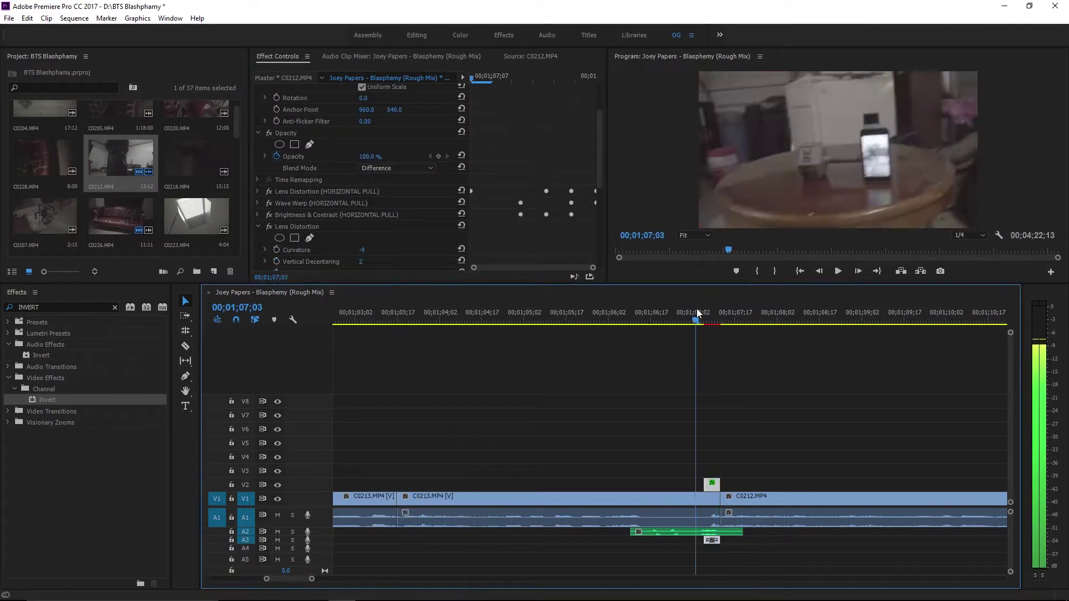
click(713, 315)
click(397, 168)
click(390, 179)
click(400, 170)
drag(600, 167, 607, 133)
click(389, 182)
click(396, 156)
click(397, 435)
click(696, 321)
click(716, 320)
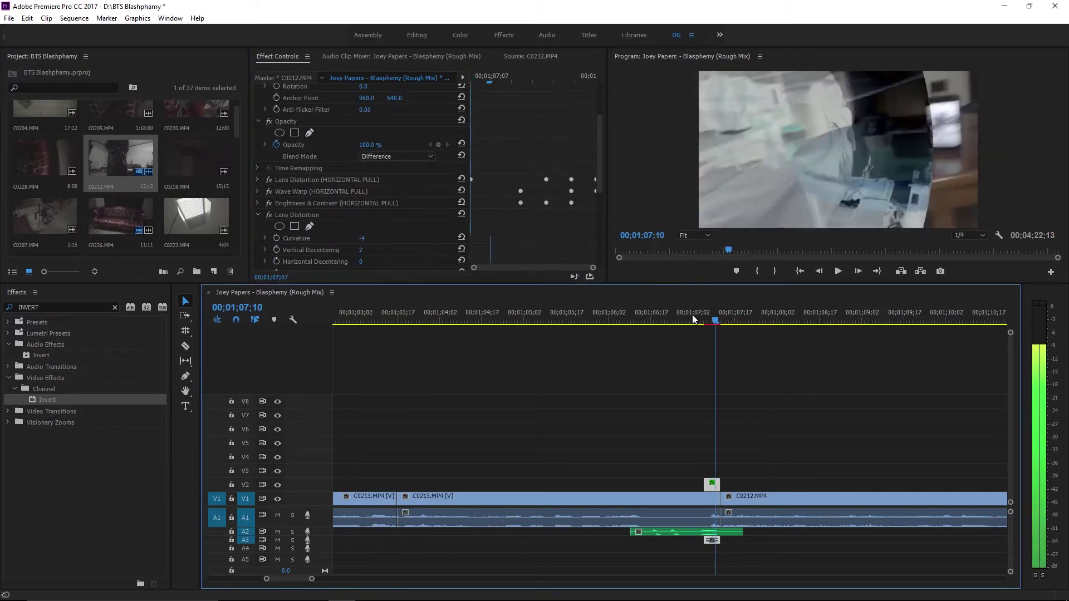
- Tighten the edit by moving the last C0213.MP4 segment, the glitch clips and C0212.MP4 slightly earlier on the timeline
key(space)
key(minus)
key(minus)
key(minus)
click(623, 312)
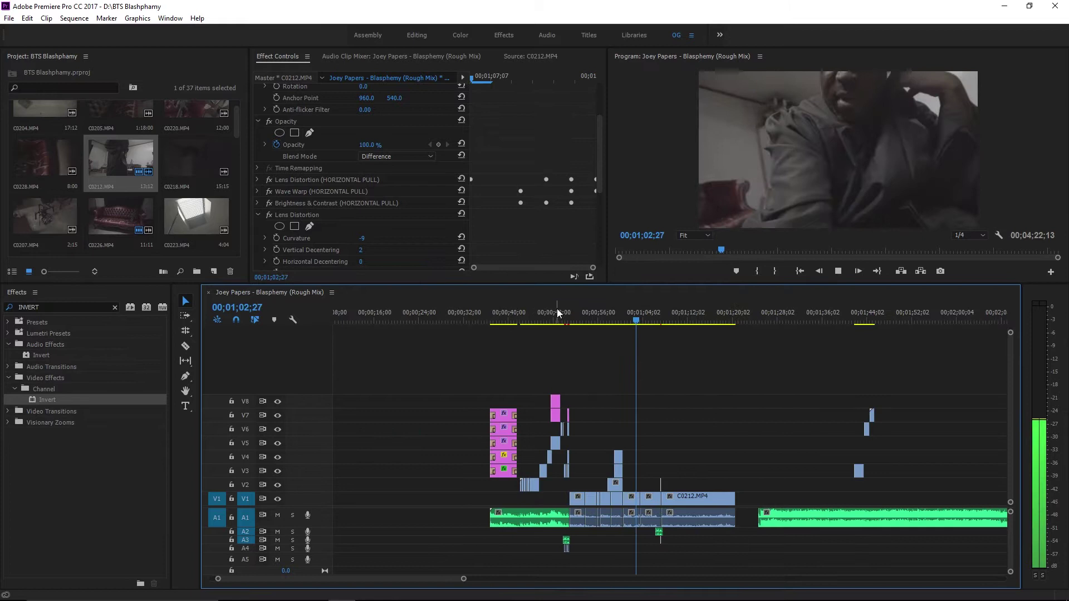
key(equal)
key(equal)
key(equal)
click(703, 497)
click(693, 314)
drag(752, 466, 1002, 544)
drag(907, 493, 894, 493)
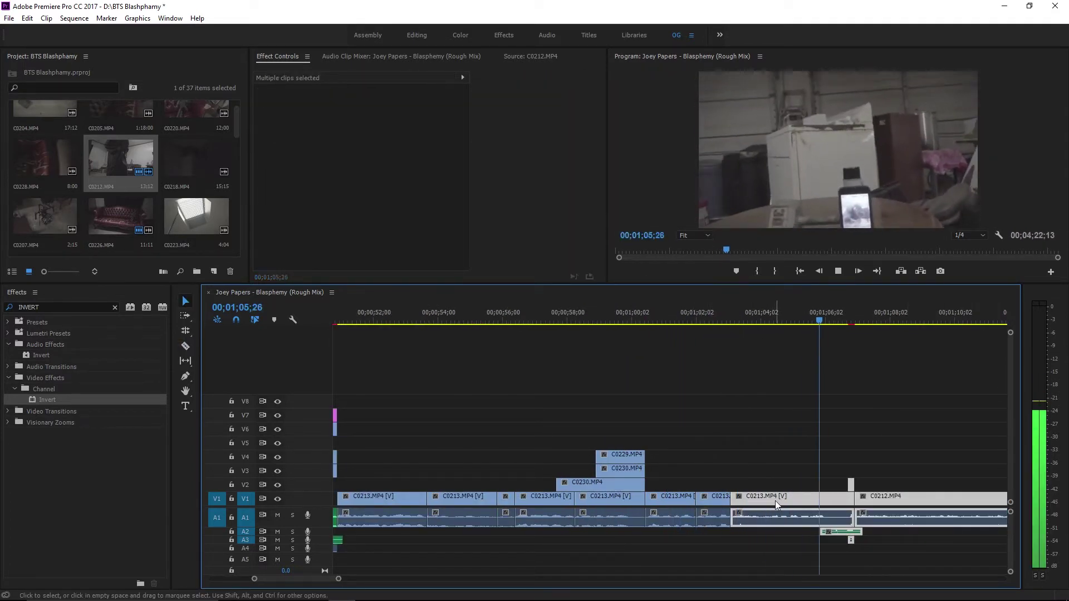
- Isolate a short piece of C0213.MP4 ending near 1;06;15 and apply the TIME GLITCH preset to it
key(space)
key(ctrl+k)
click(831, 504)
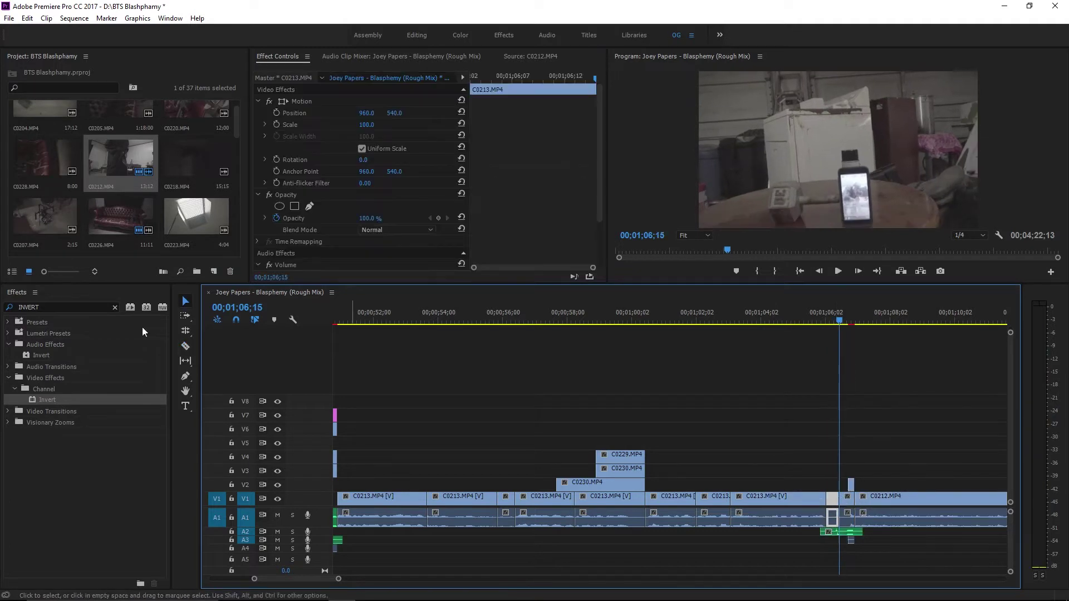
click(114, 308)
click(14, 422)
scroll(52, 413, down, 1)
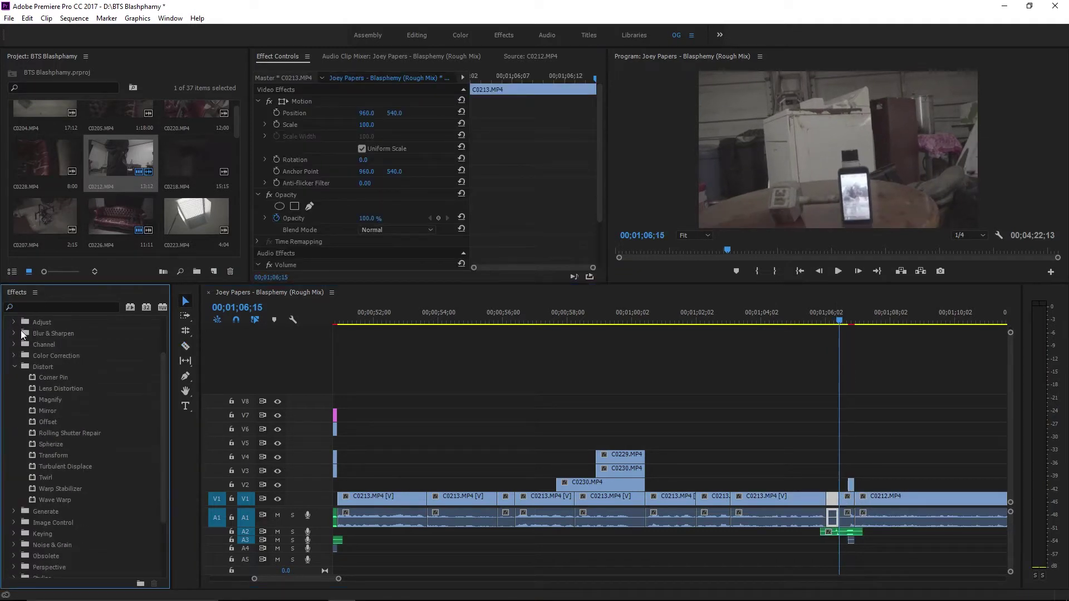
scroll(83, 405, up, 5)
drag(34, 549, 832, 497)
click(827, 313)
key(space)
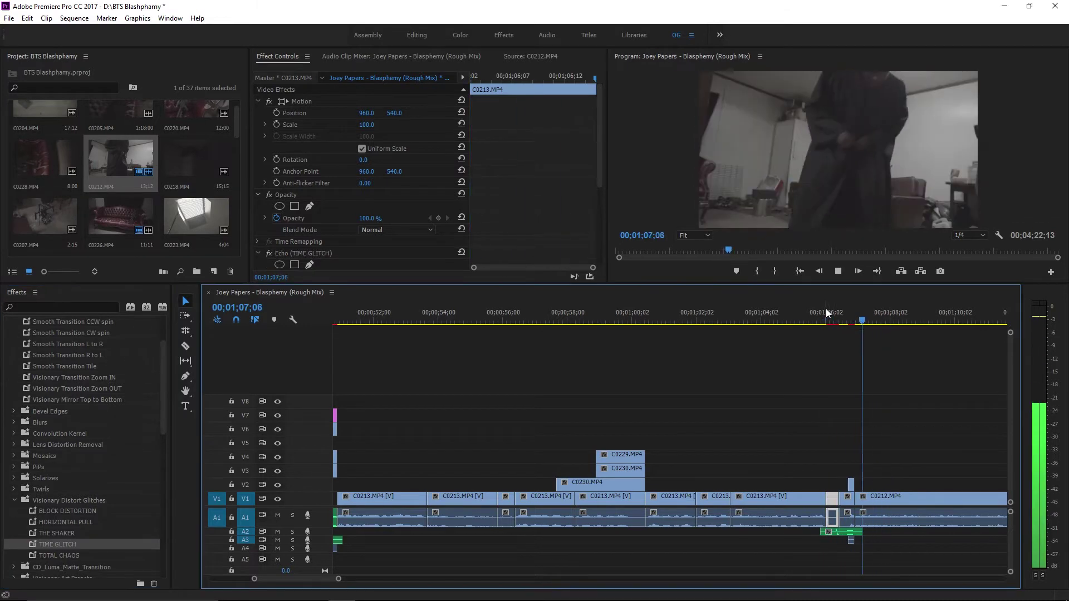
- Extend the end of C0212.MP4 on V1 to 1;21;04 and open its source footage
key(minus)
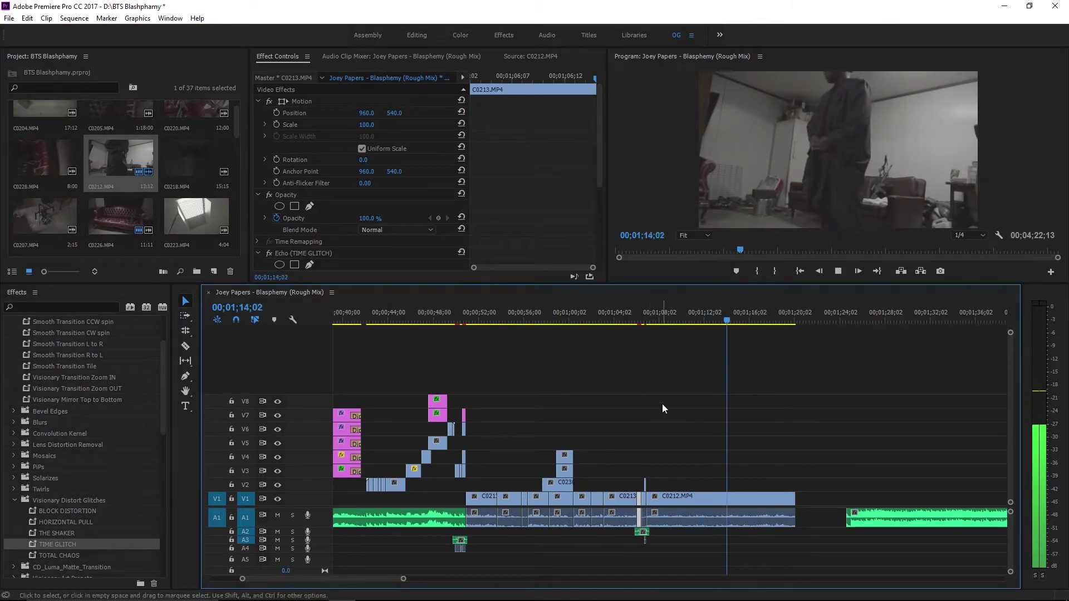
drag(795, 501, 805, 501)
double_click(95, 183)
- Mark a 24;08 excerpt of C0230.MP4 and place it on V2 right after C0212.MP4
scroll(201, 159, down, 3)
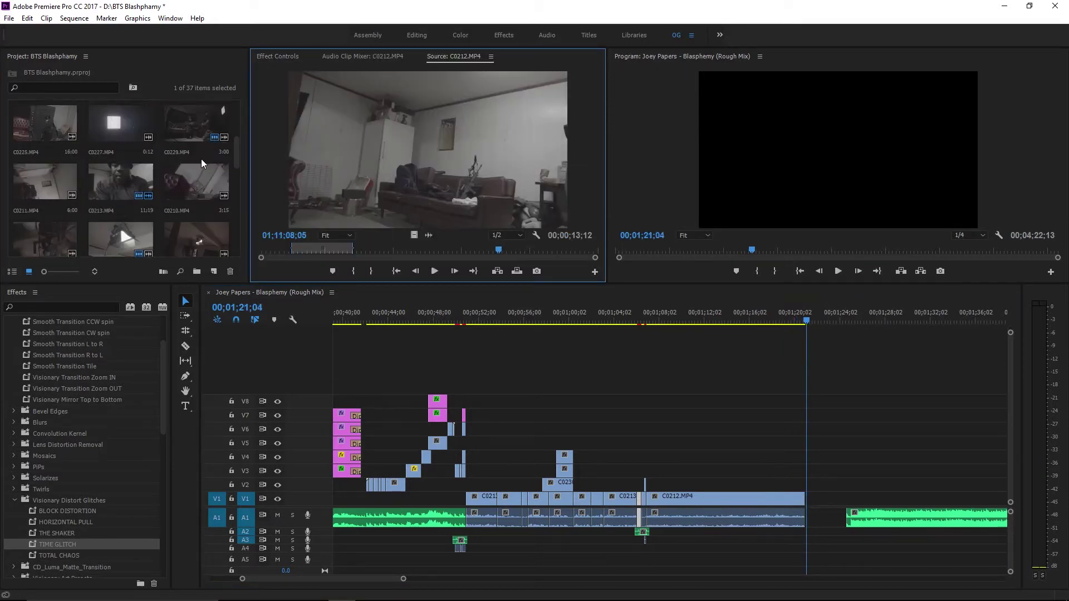
scroll(74, 210, down, 5)
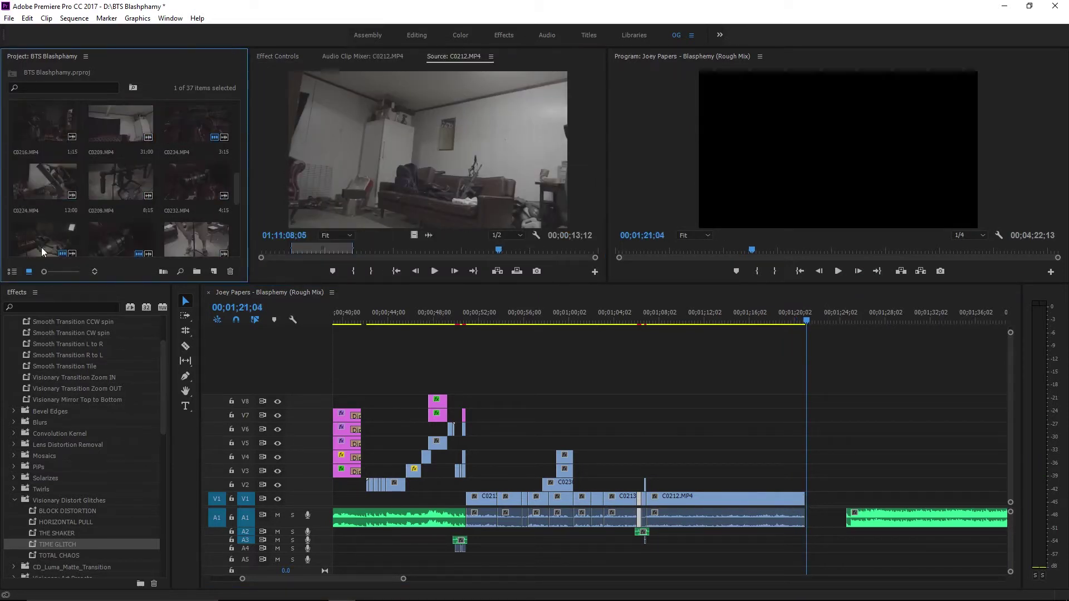
double_click(44, 125)
click(303, 250)
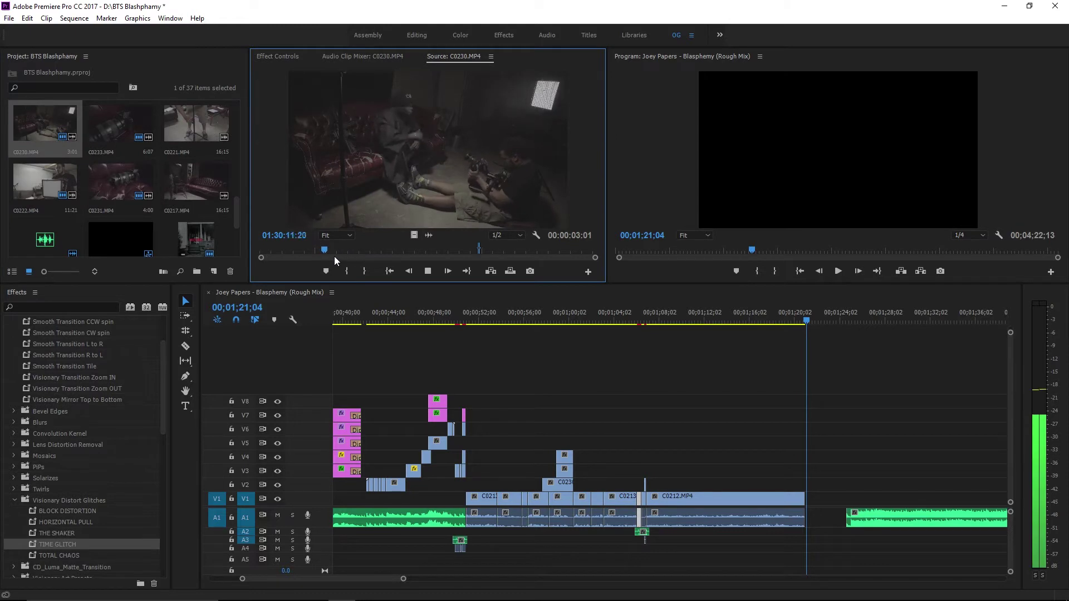
click(349, 269)
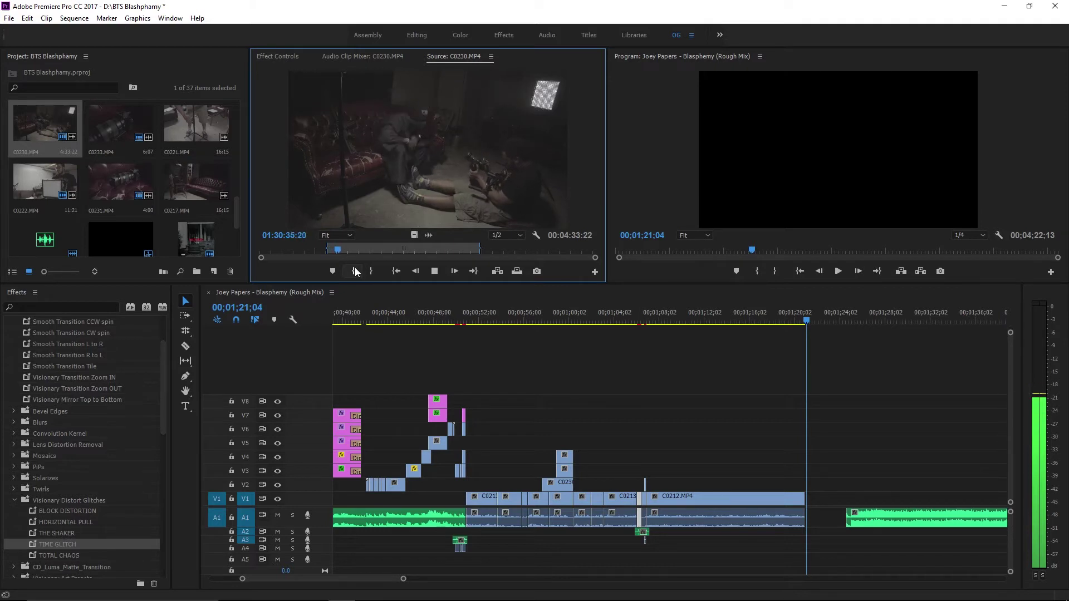
click(370, 270)
drag(428, 167, 678, 490)
- Preview the cut from C0212.MP4 to C0230.MP4 and move the remaining song audio to start after C0230.MP4
key(minus)
drag(658, 310, 621, 309)
key(space)
drag(506, 580, 386, 580)
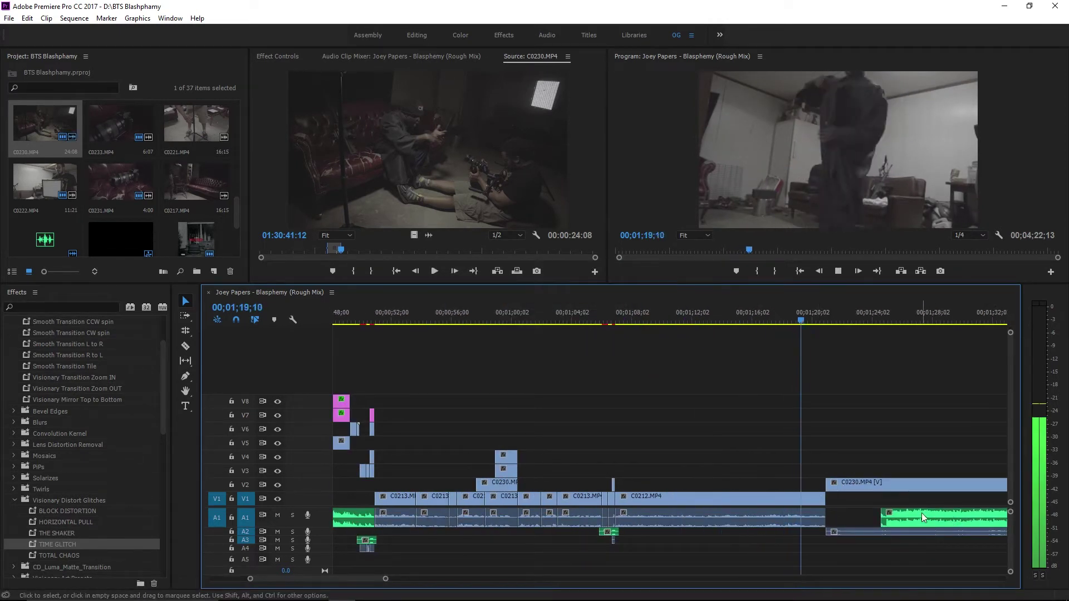
drag(785, 516, 804, 516)
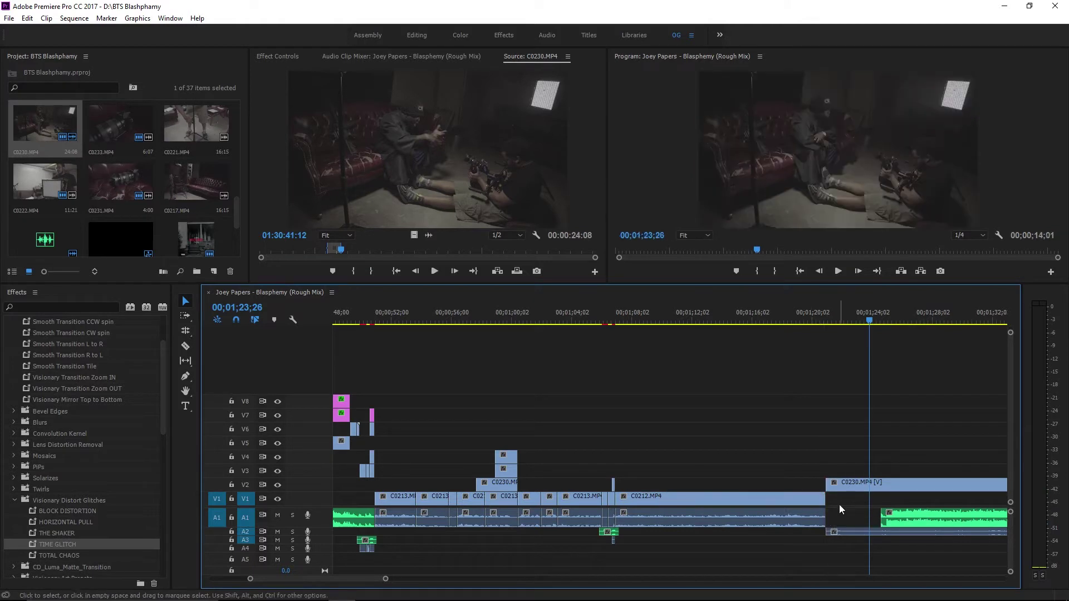
drag(386, 582, 418, 579)
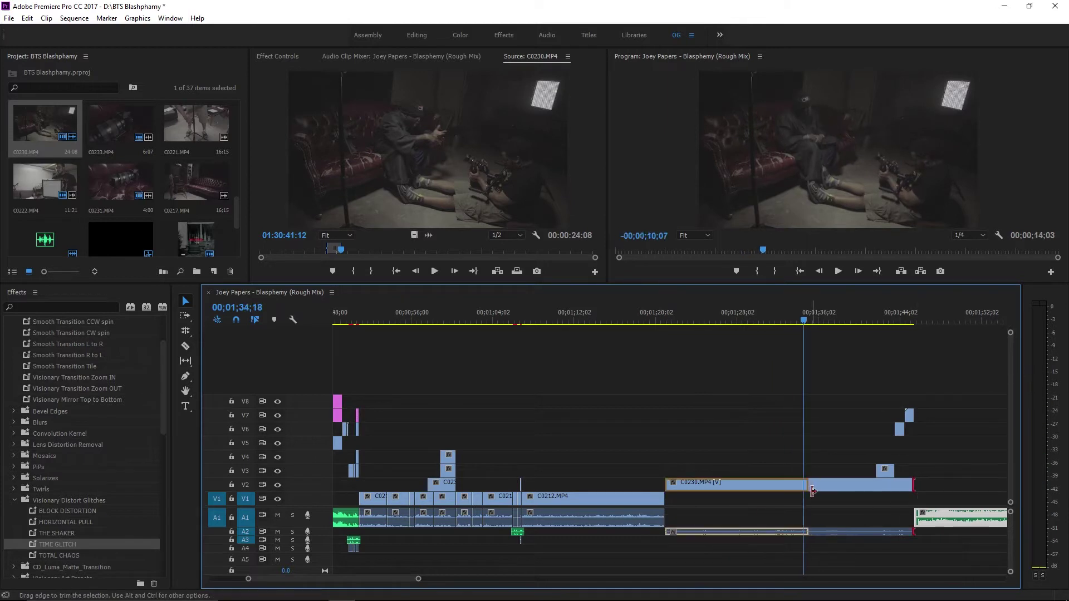
- Trim the end of C0230.MP4 to 1;35;05 and follow it with a few frames of HD Bars and Tone on V3
drag(812, 490, 808, 490)
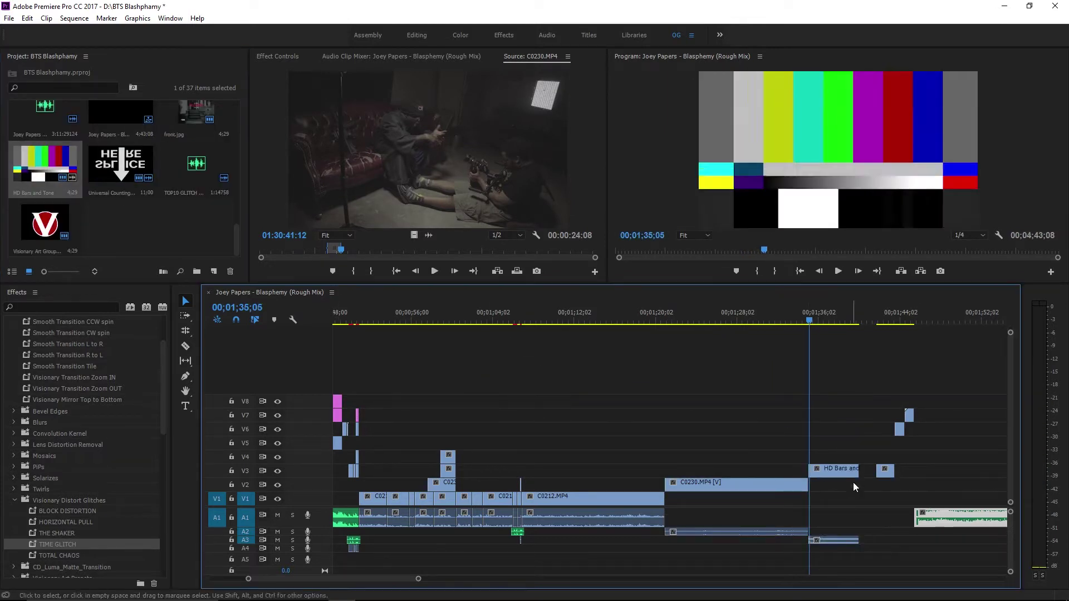
key(equal)
key(equal)
key(shift+Right)
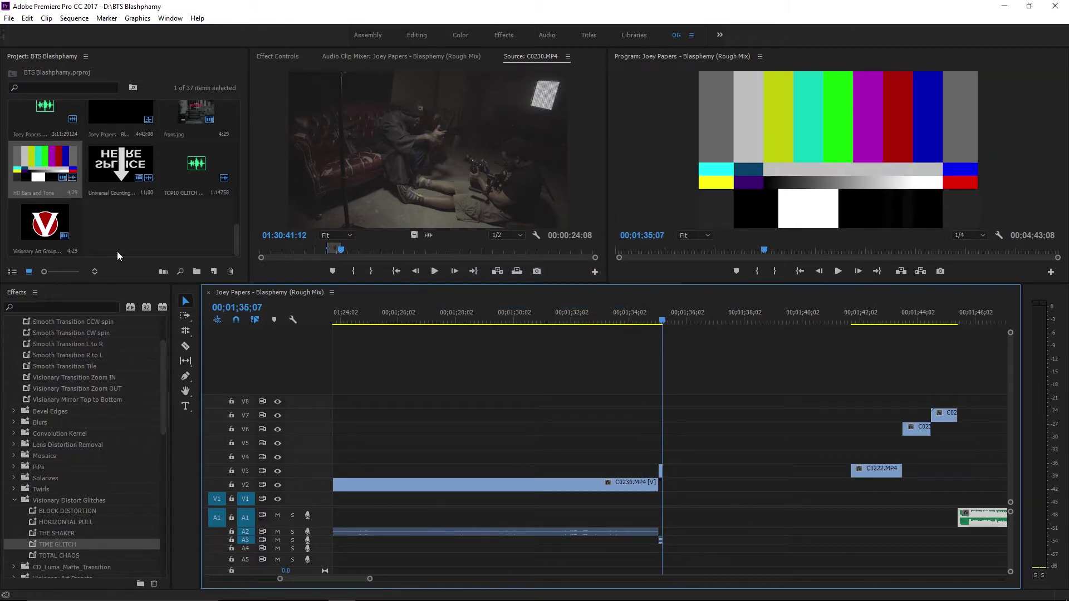
- Overlay Visionary Art Group Logo.png on V4 for the same few frames as the bars and set its blend mode to Difference
drag(44, 223, 672, 462)
click(660, 320)
mouse_move(365, 579)
mouse_down()
mouse_move(352, 579)
mouse_move(365, 582)
mouse_up()
key(equal)
key(equal)
key(equal)
click(277, 56)
click(397, 230)
click(384, 491)
- Apply the HORIZONTAL PULL preset to the logo and the HD Bars and Tone clip
key(Left)
drag(29, 524, 690, 455)
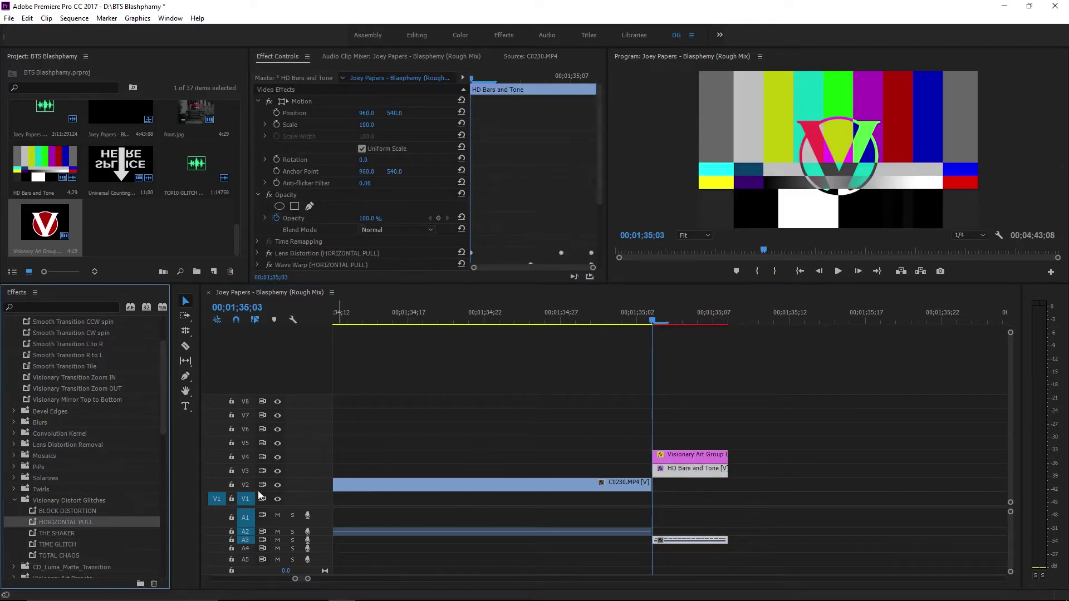
key(Left)
- Reopen C0230.MP4 as the source and cue it to a passage earlier than the one already used
drag(308, 579, 400, 579)
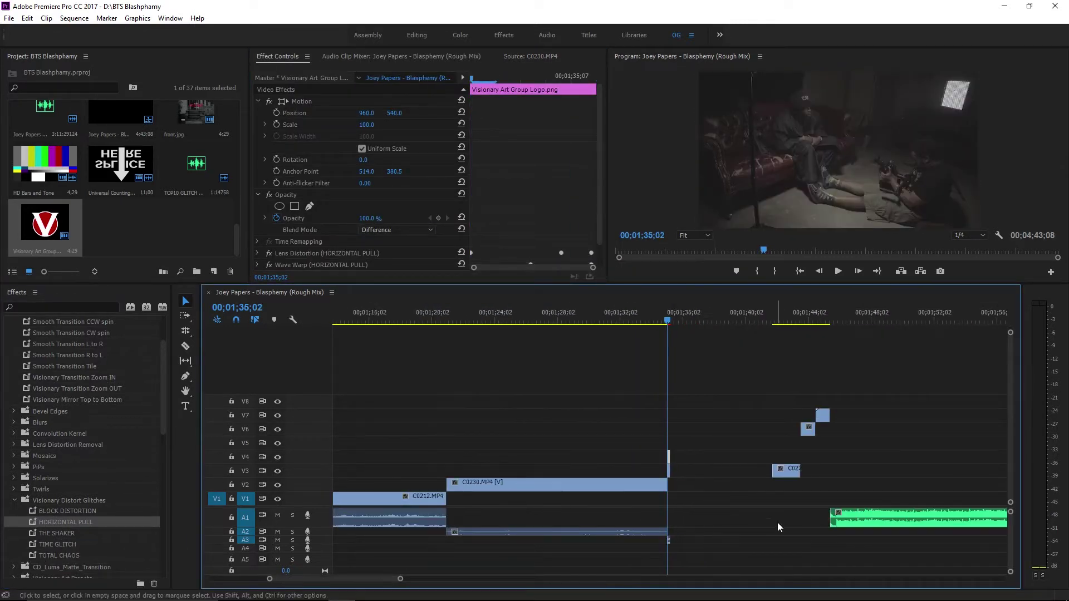
scroll(160, 199, up, 3)
double_click(196, 165)
click(120, 165)
double_click(28, 162)
drag(334, 251, 356, 255)
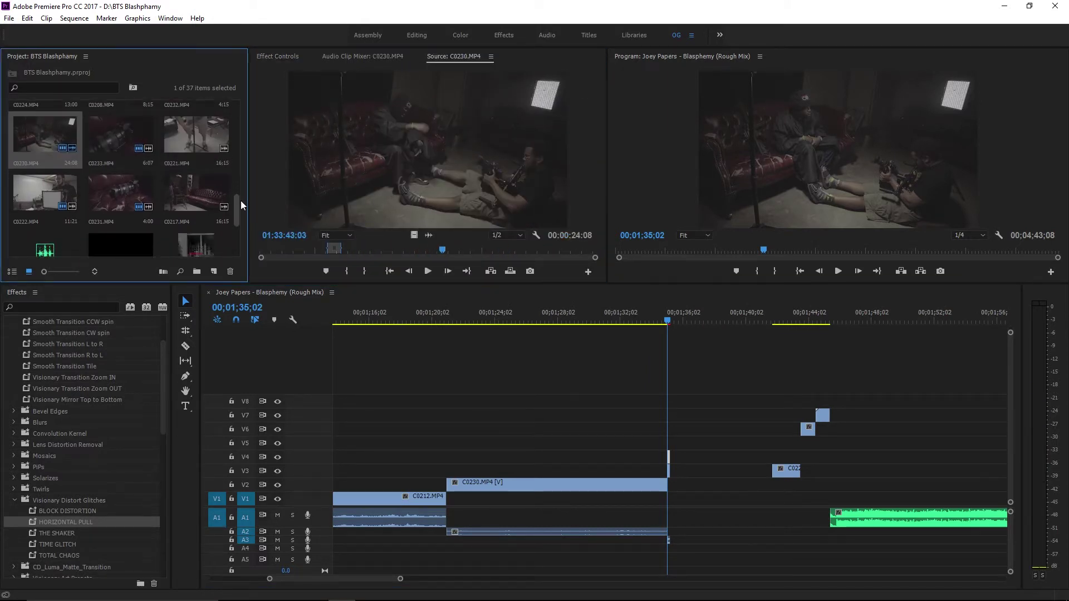
scroll(246, 196, up, 2)
click(323, 249)
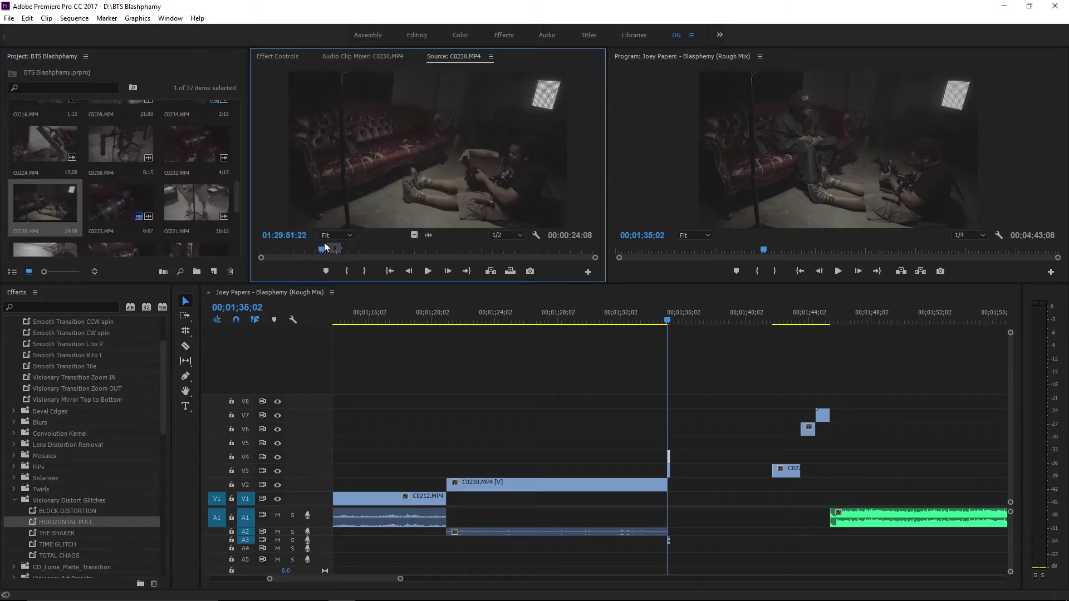
drag(270, 249, 279, 248)
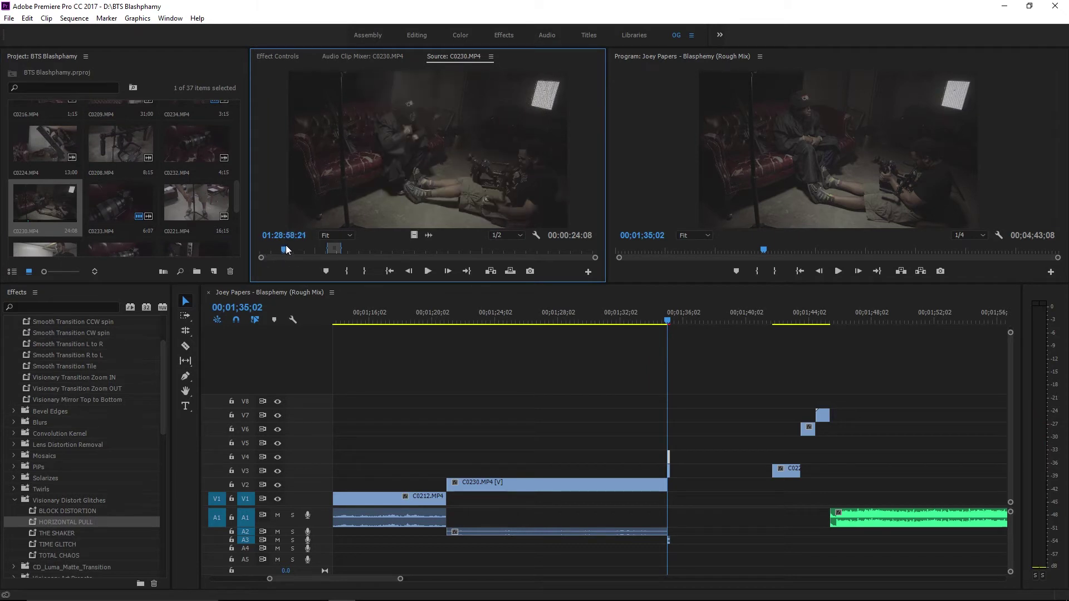
- Mark a 21;16 excerpt of C0230.MP4 ending at 01:29:12:13 and place it on V2 after the logo glitch
click(346, 272)
key(l)
key(l)
key(l)
key(l)
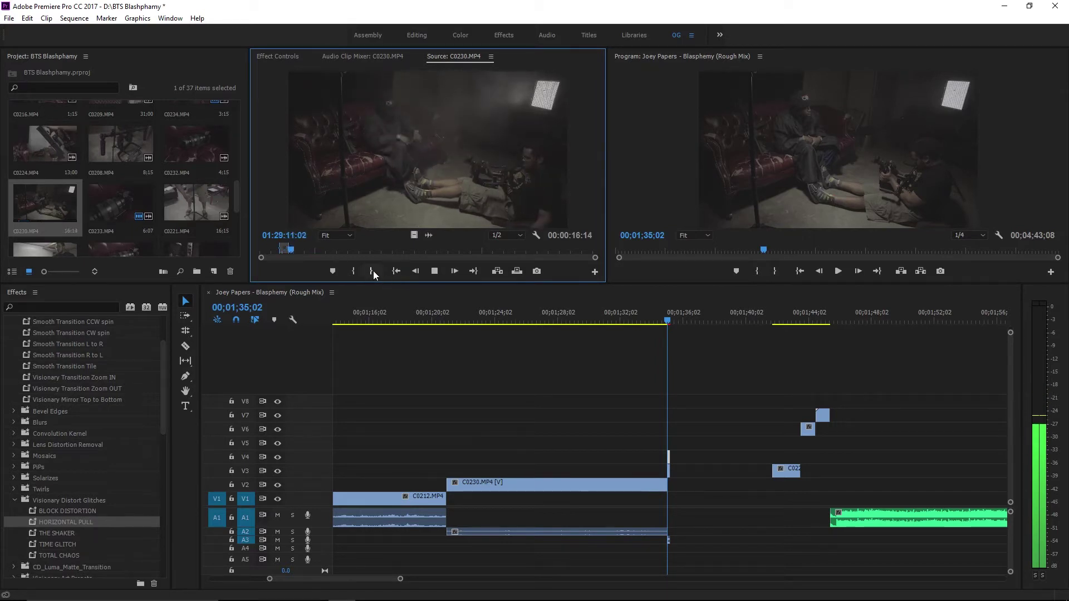
key(k)
click(373, 268)
drag(413, 235, 700, 483)
key(space)
- Reframe the first C0230.MP4 clip on V2 as a closer shot with Position 633, 694 and preview it
right_click(718, 483)
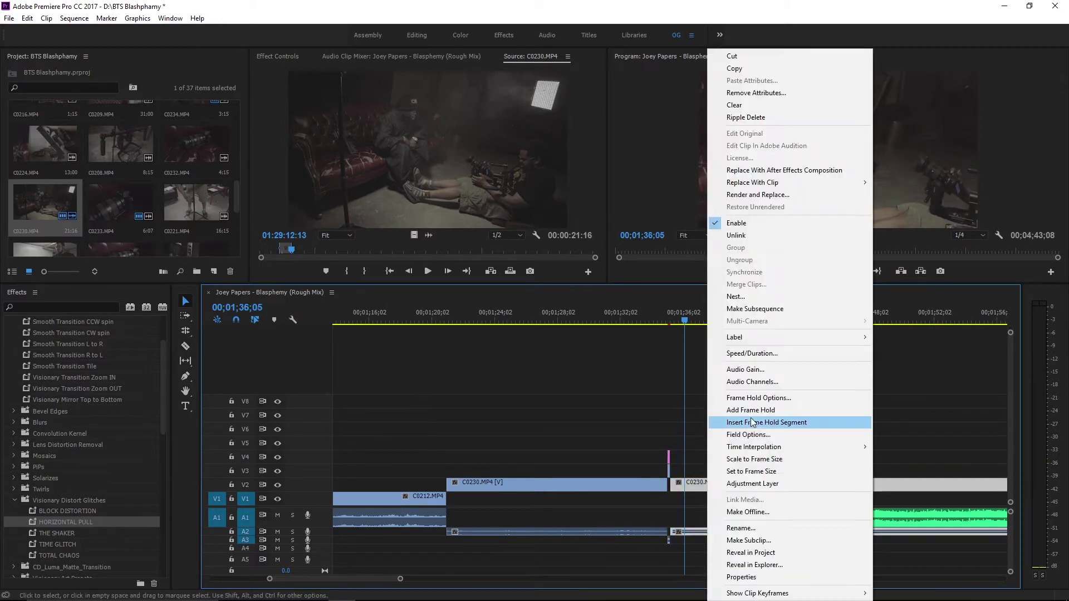
key(Escape)
click(542, 485)
click(579, 332)
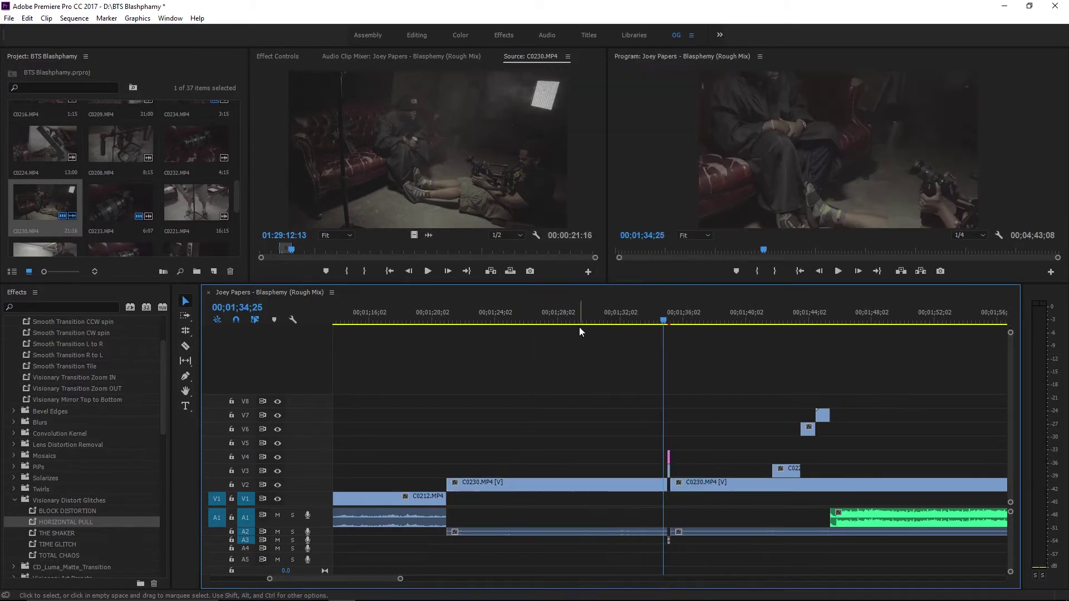
click(580, 485)
click(278, 56)
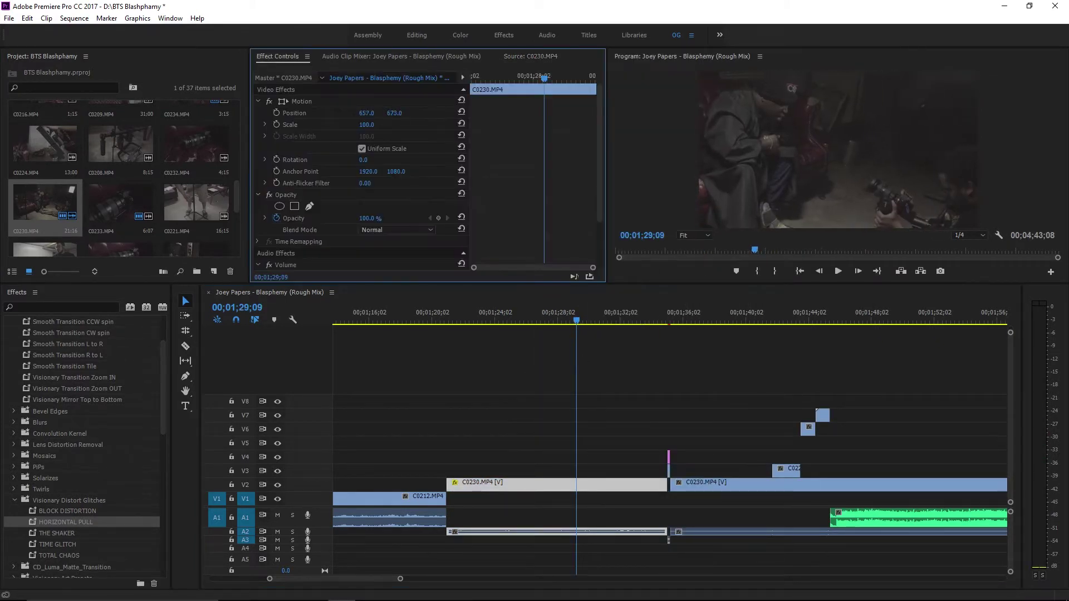
click(624, 379)
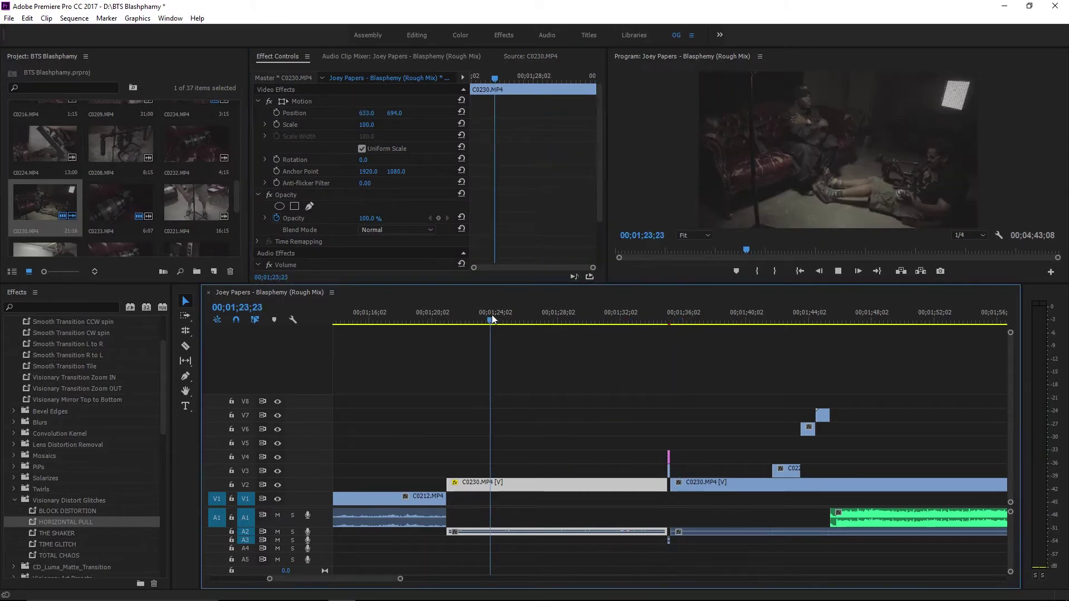
click(999, 235)
mouse_move(871, 462)
click(805, 464)
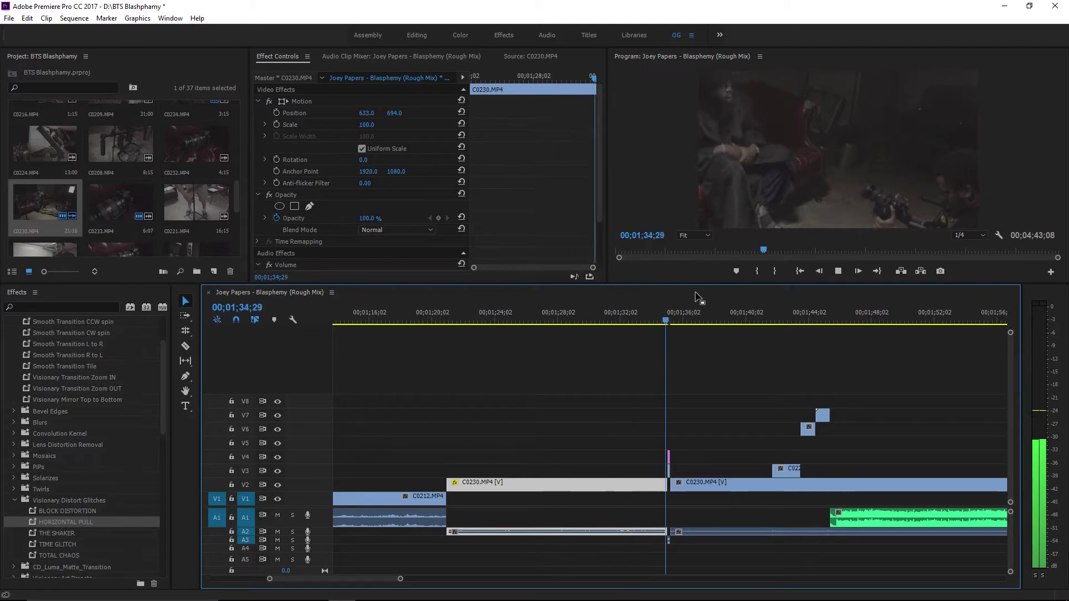
- Move the C0222.MP4 overlay clips well past the second C0230.MP4 clip and start the remaining song audio right after that clip
drag(826, 346, 785, 474)
key(minus)
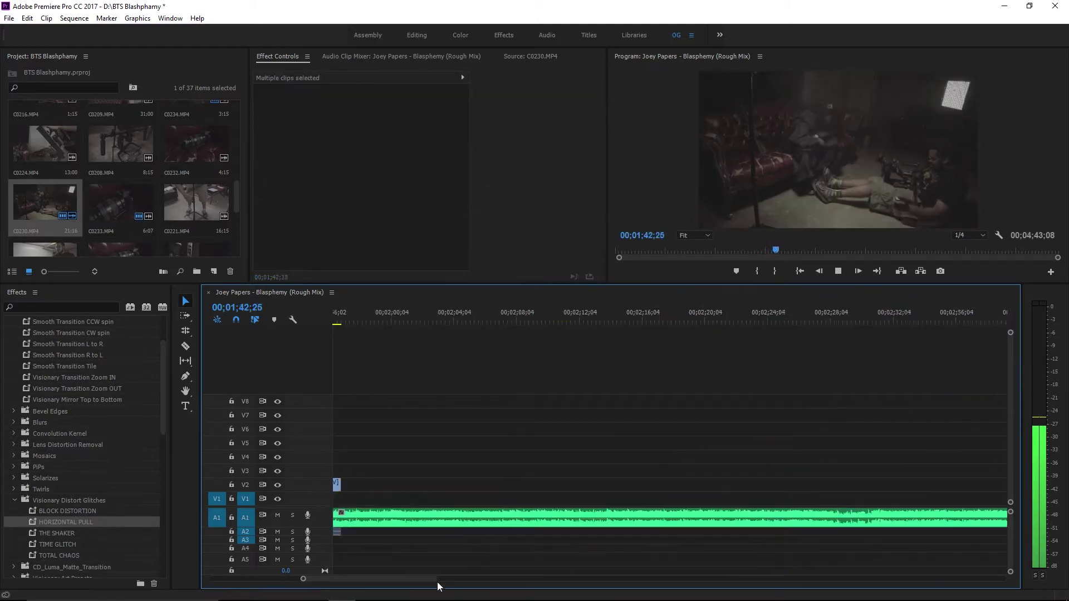
drag(658, 468, 695, 453)
key(ctrl+z)
key(ctrl+z)
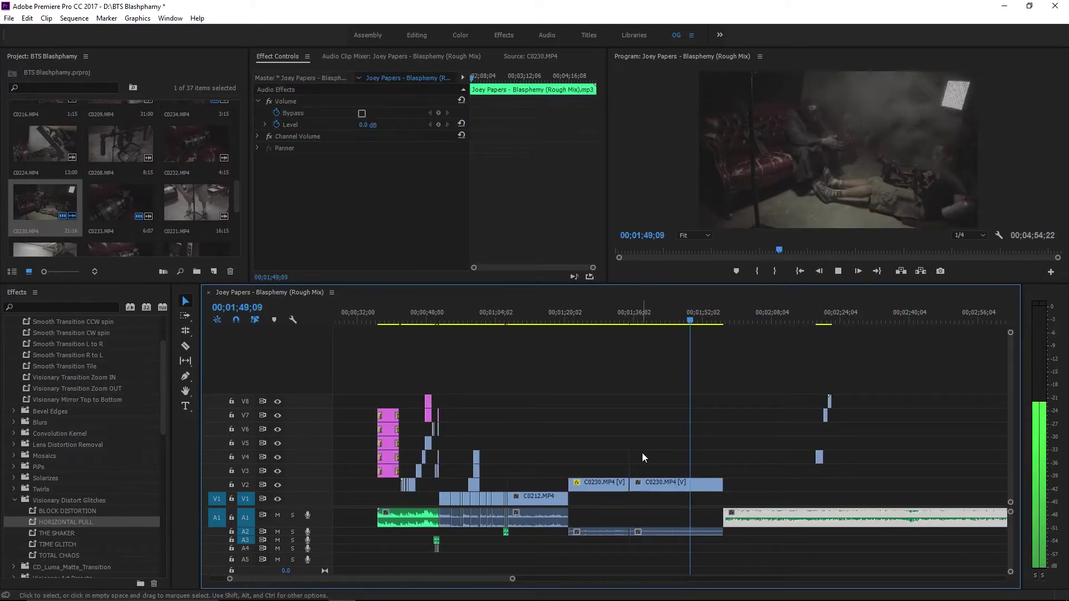
- Open C0213.MP4 as the source and skim through its unused second half for usable footage
key(space)
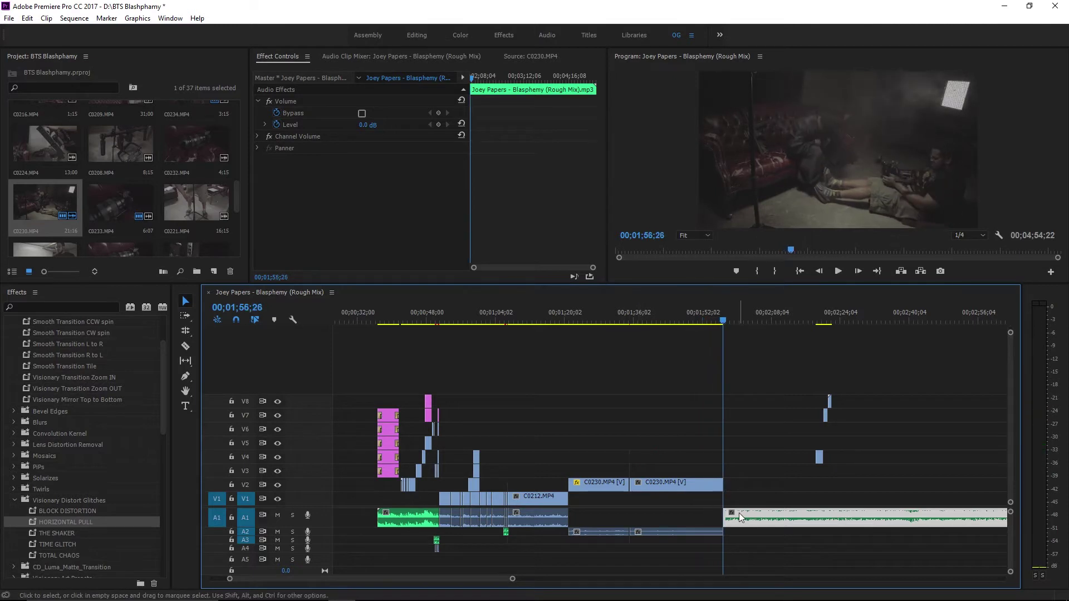
scroll(172, 185, down, 1)
scroll(172, 186, up, 5)
double_click(120, 202)
key(space)
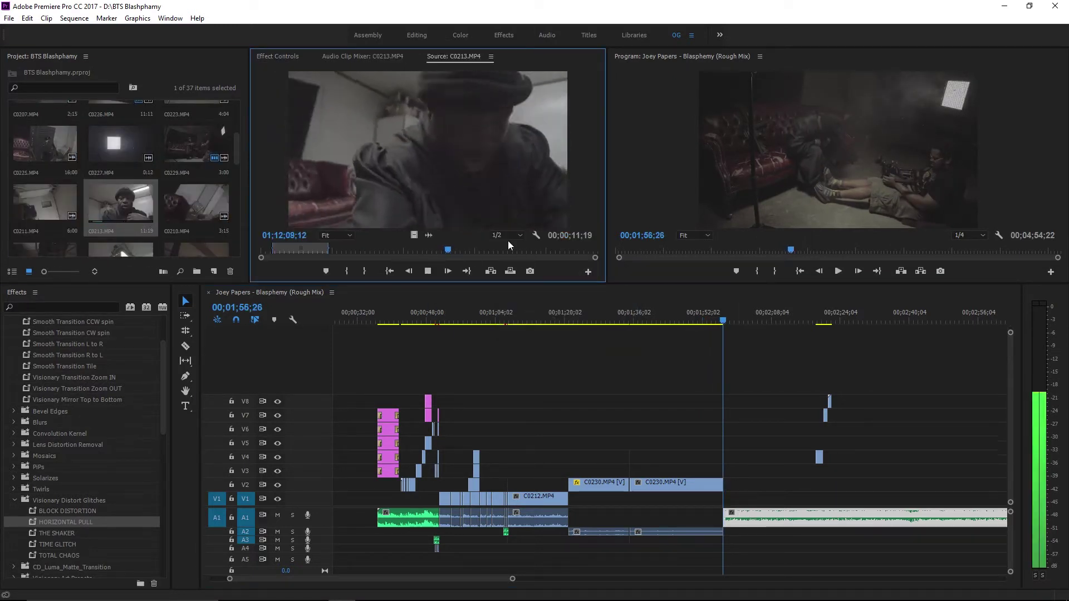
click(500, 250)
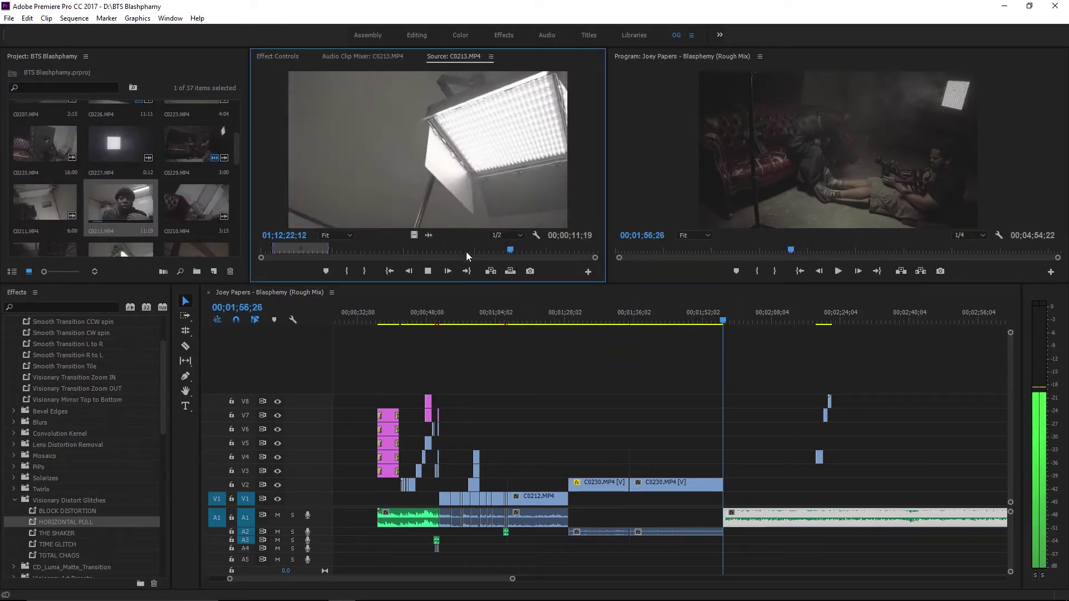
click(542, 250)
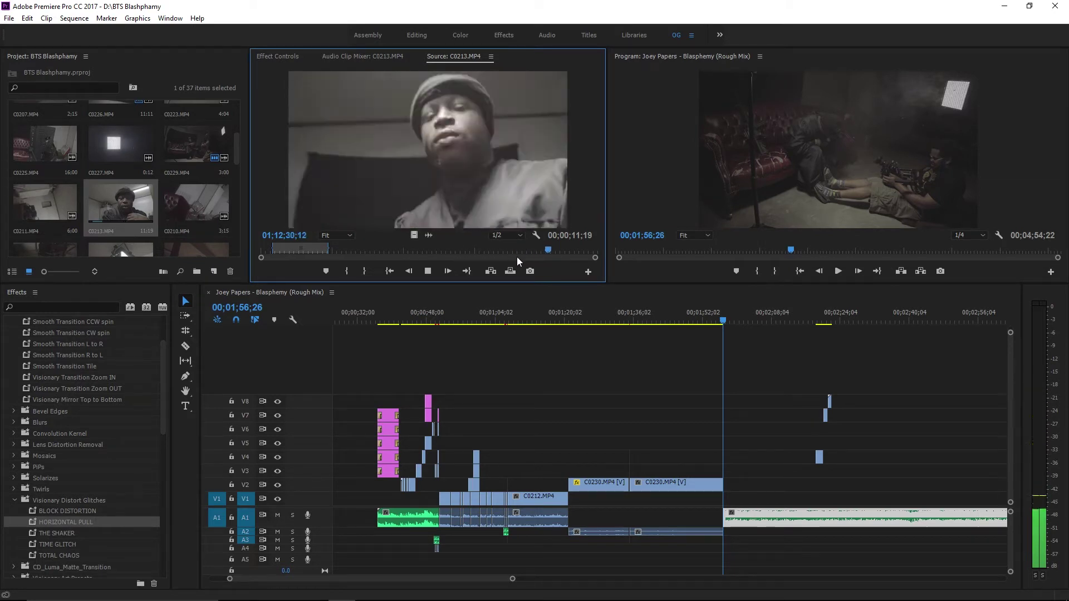
scroll(196, 183, up, 1)
- Open C0229.MP4 as the source, set an earlier in point for a 4:51:01 excerpt, and sample its middle
double_click(196, 203)
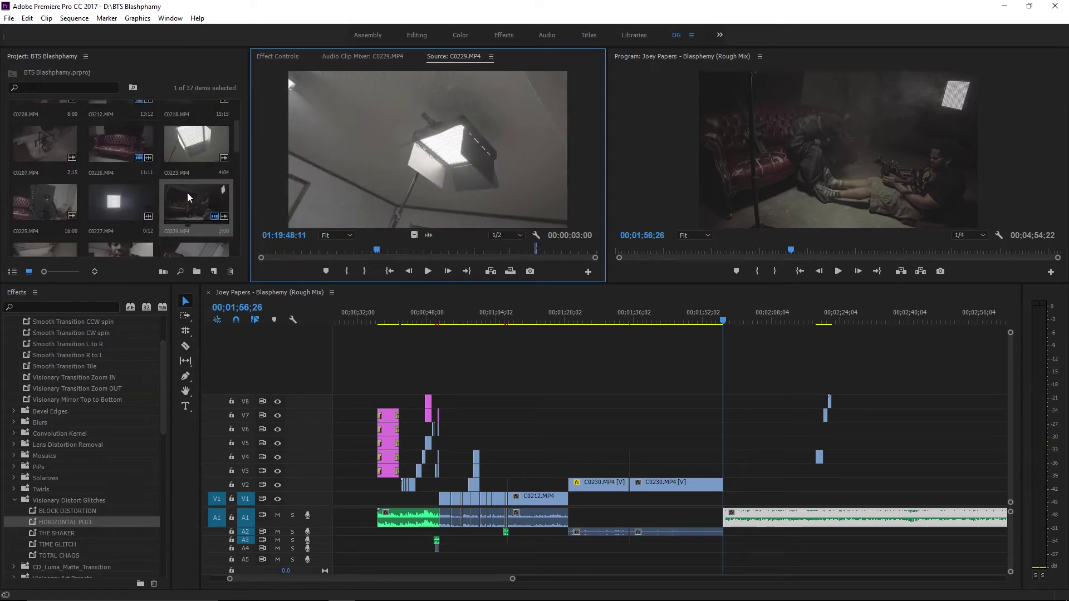
click(409, 249)
key(i)
click(453, 251)
click(454, 253)
key(space)
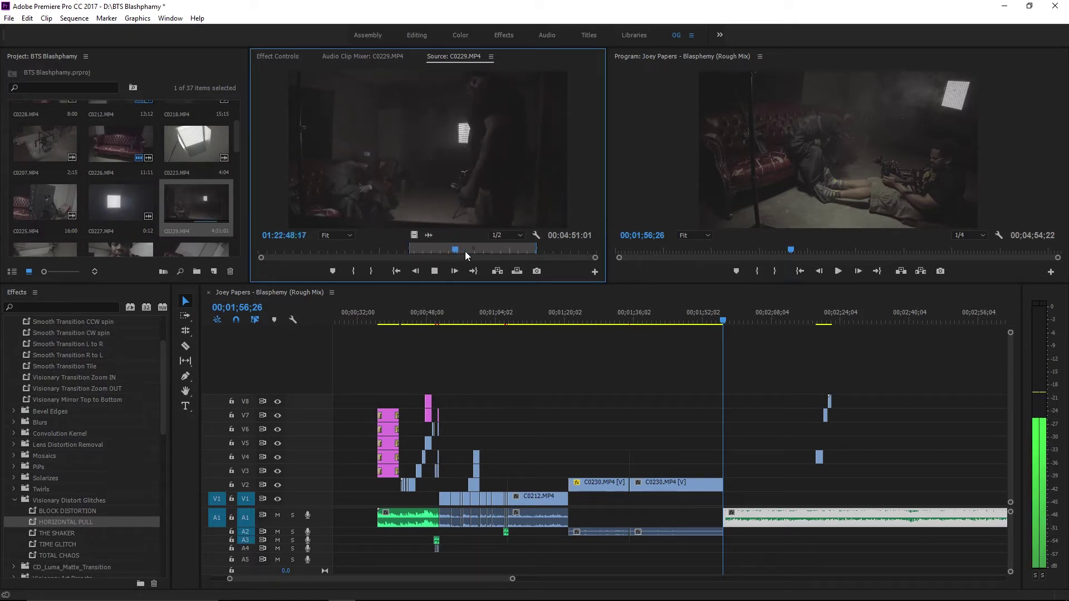
- Play the start of the C0229.MP4 excerpt to find the music sync point and add a marker at 01:21:33:16
click(412, 254)
key(l)
key(l)
key(l)
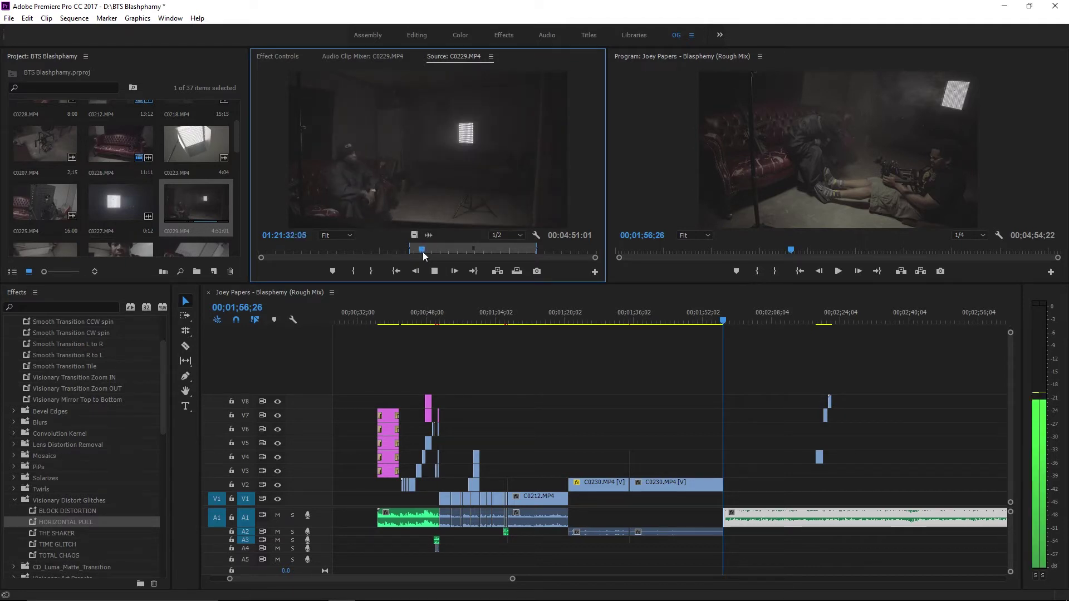
click(412, 252)
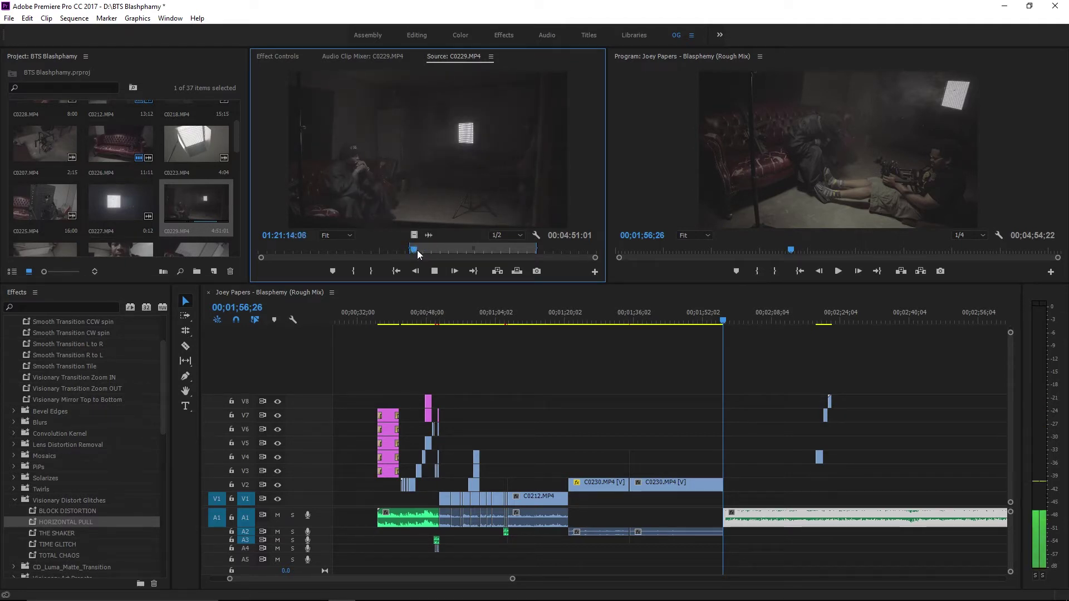
drag(594, 261, 448, 253)
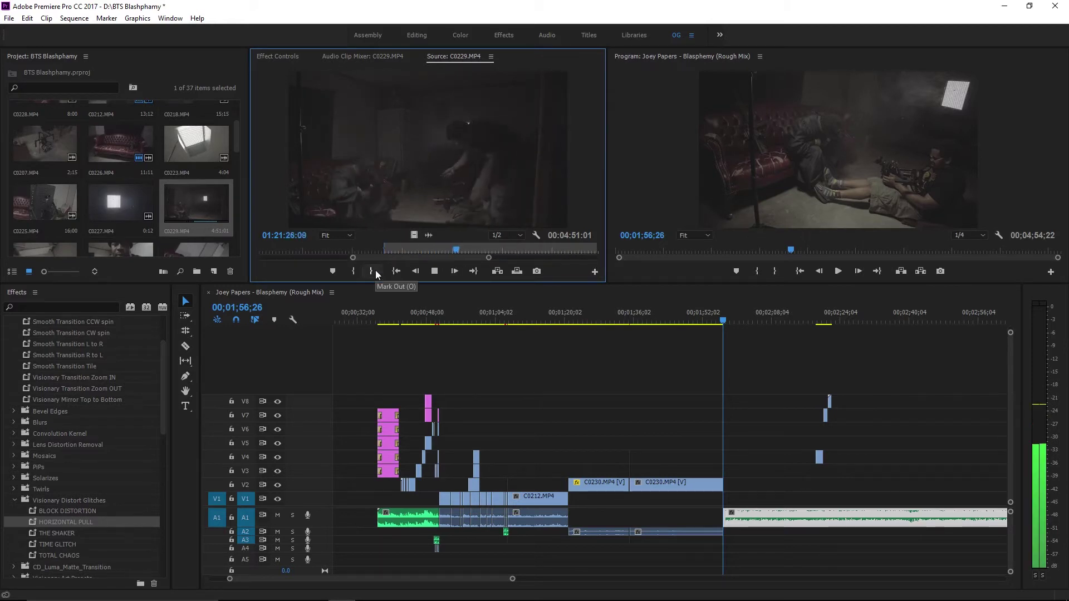
drag(489, 257, 561, 260)
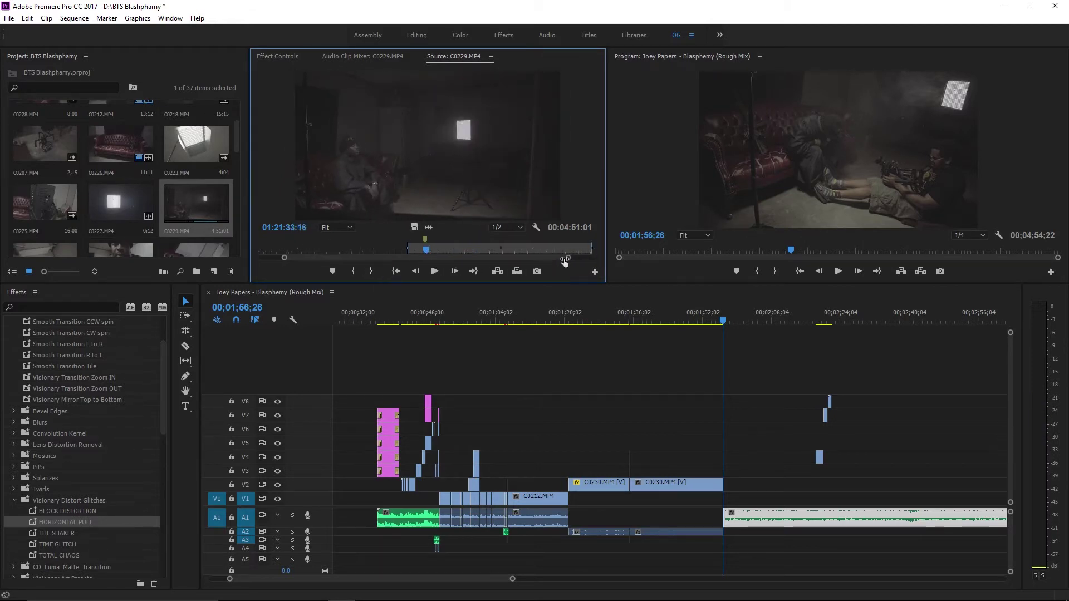
- Place only the video of C0229.MP4 on V2 after the second C0230.MP4 clip and roughly align the song with its marker
drag(416, 237, 730, 484)
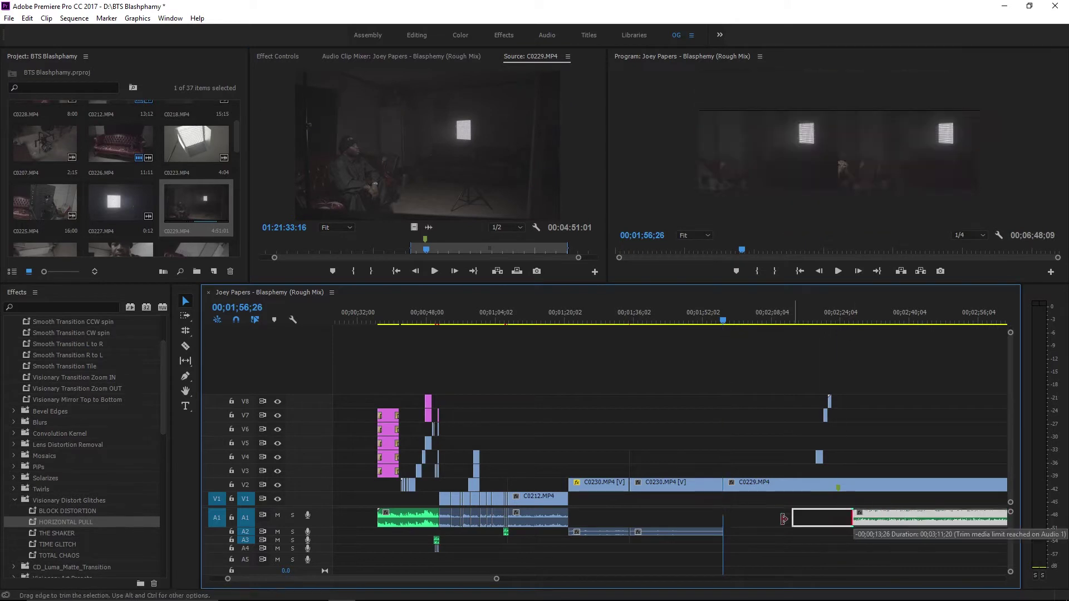
drag(834, 519, 843, 513)
click(843, 321)
key(space)
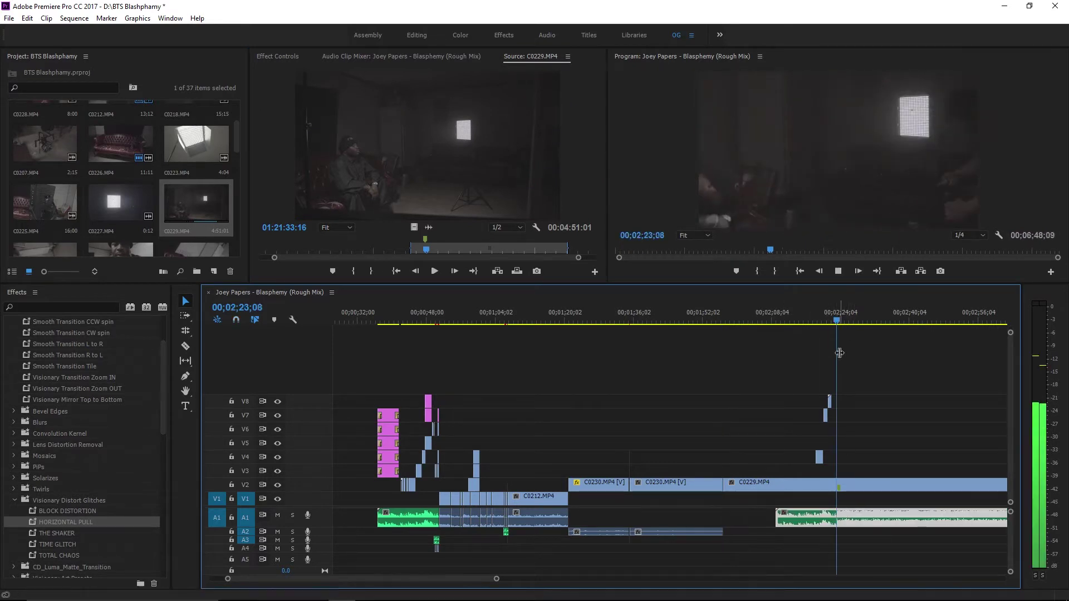
key(=)
right_click(675, 515)
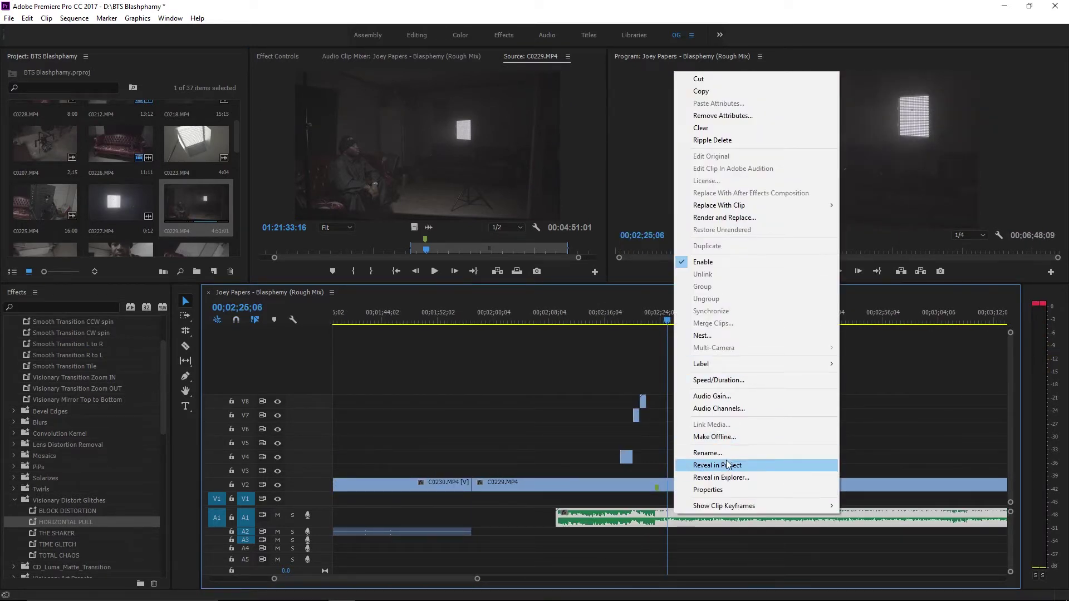
right_click(656, 483)
click(656, 481)
key(space)
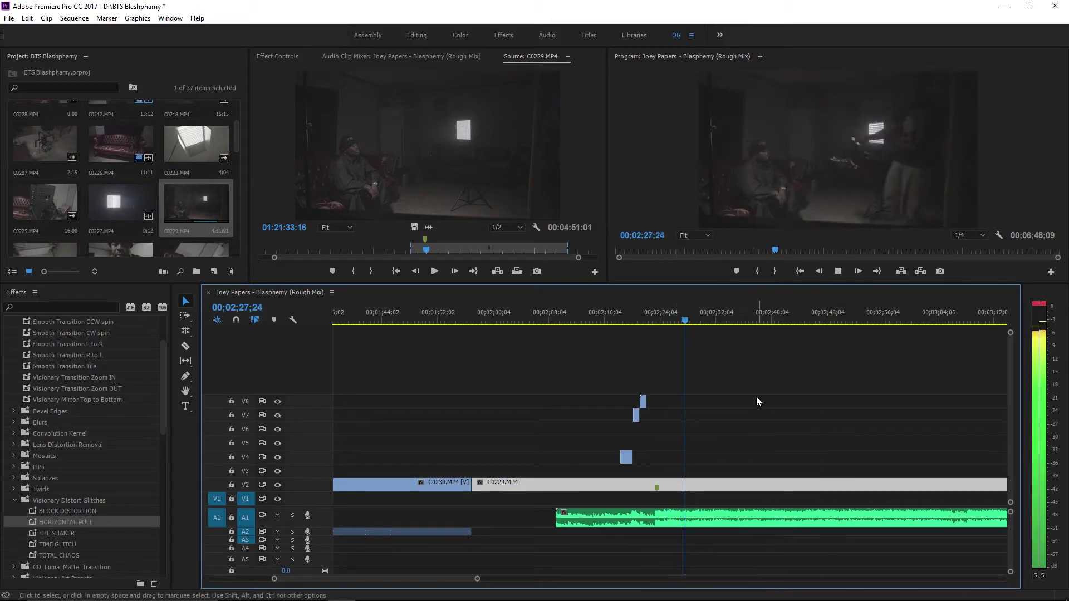
click(654, 309)
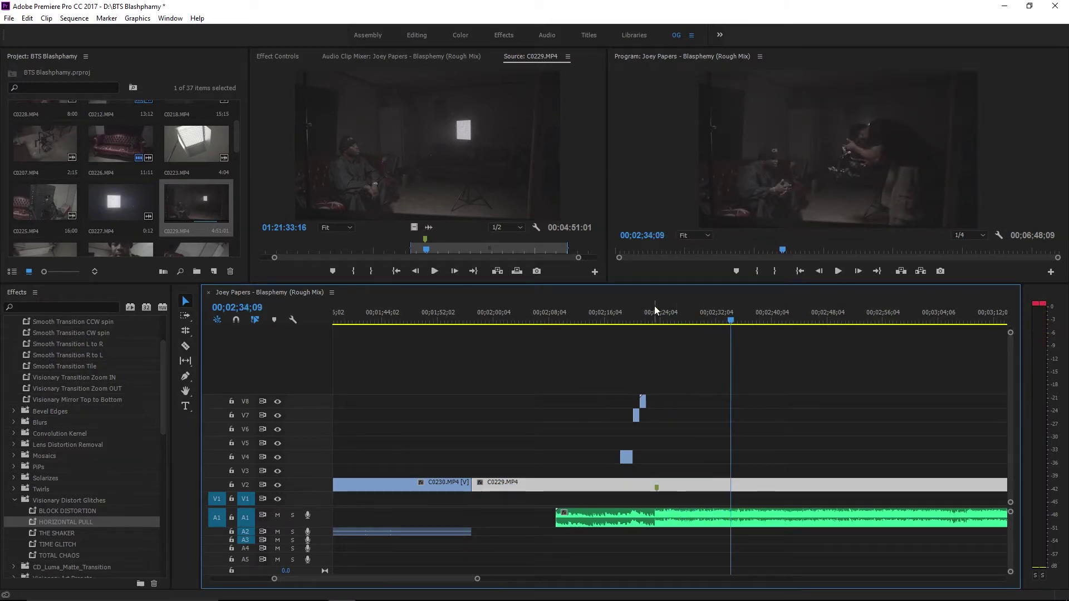
- Nudge the remaining song audio into sync with the C0229.MP4 marker and play it to check
key(=)
key(=)
click(546, 524)
click(614, 311)
click(640, 522)
key(space)
- Trim the start of C0229.MP4 and move it with the song to directly follow the second C0230.MP4 clip
drag(359, 579, 611, 580)
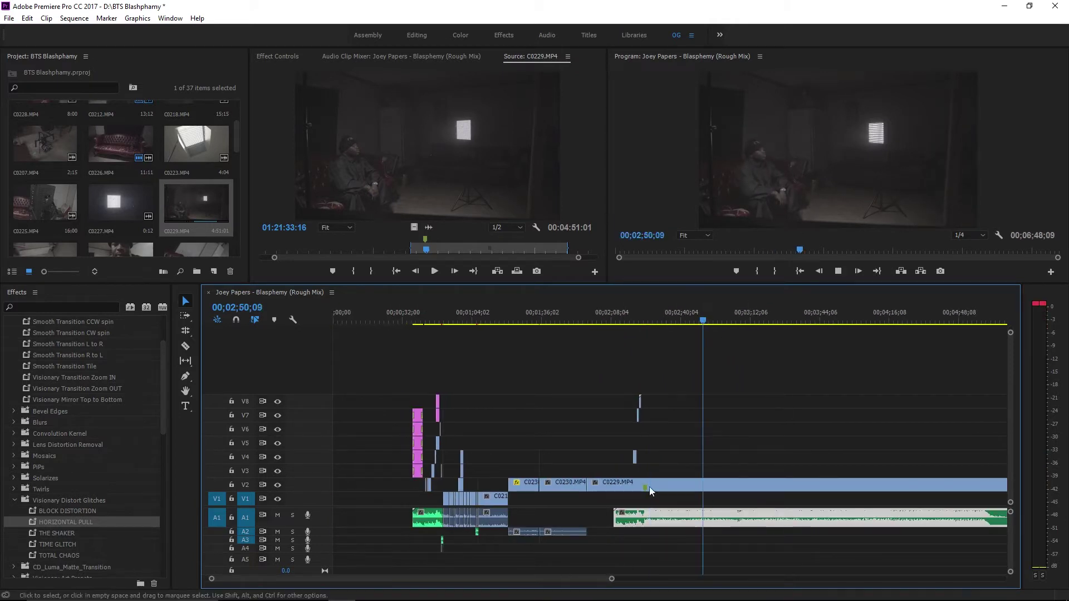
drag(594, 488, 633, 487)
click(671, 526)
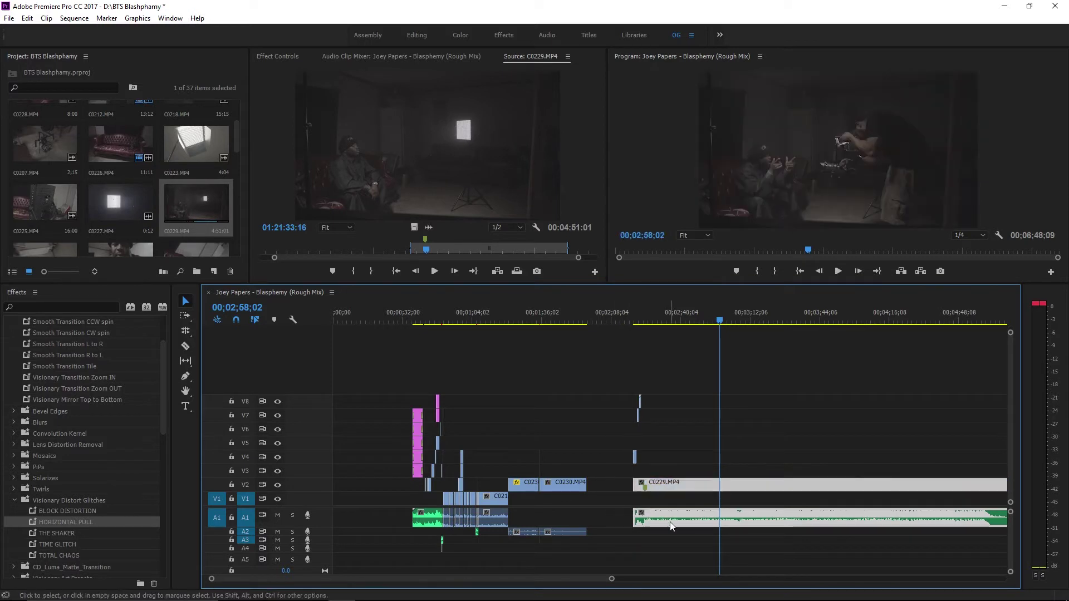
key(ctrl+z)
key(Up)
key(=)
key(space)
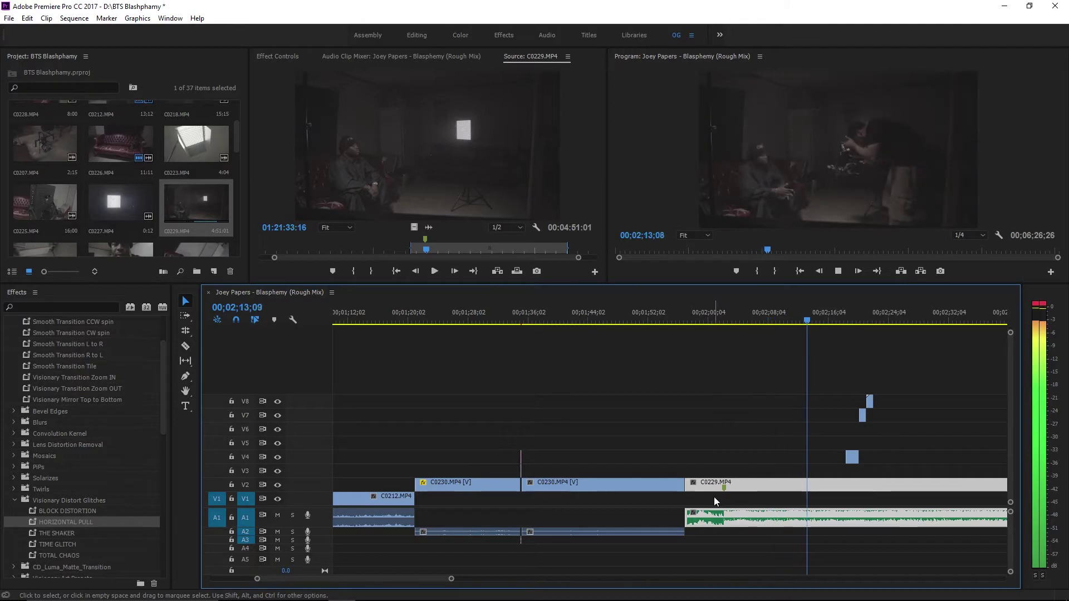
- Move the overlay clips on V4, V7 and V8 later in the timeline, to about 00;03;28, while reviewing C0229.MP4
drag(451, 579, 545, 579)
drag(648, 383, 668, 467)
drag(668, 466, 759, 458)
key(space)
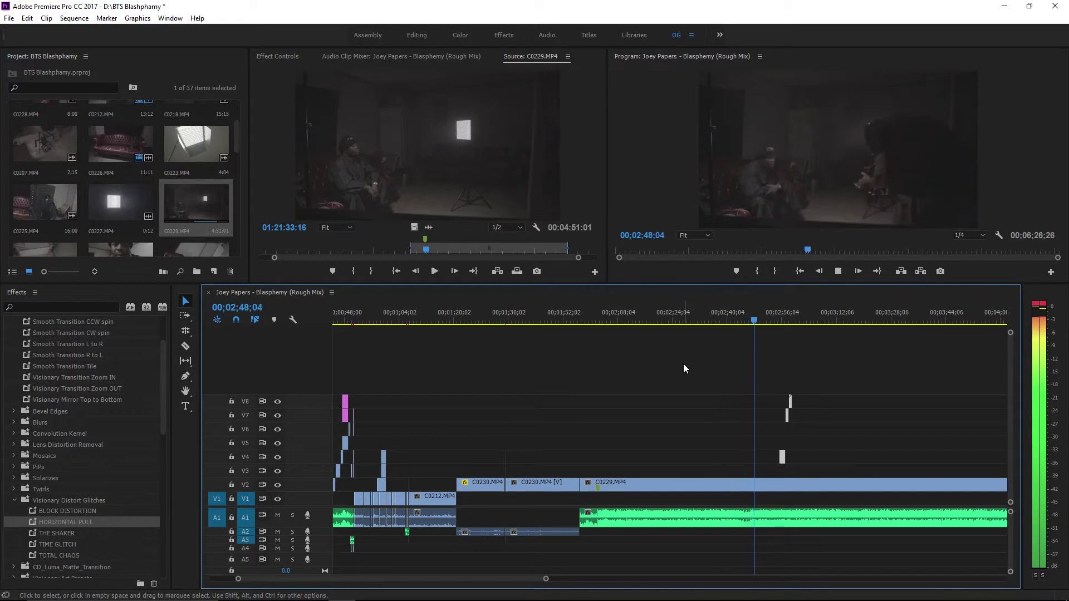
drag(784, 460, 849, 457)
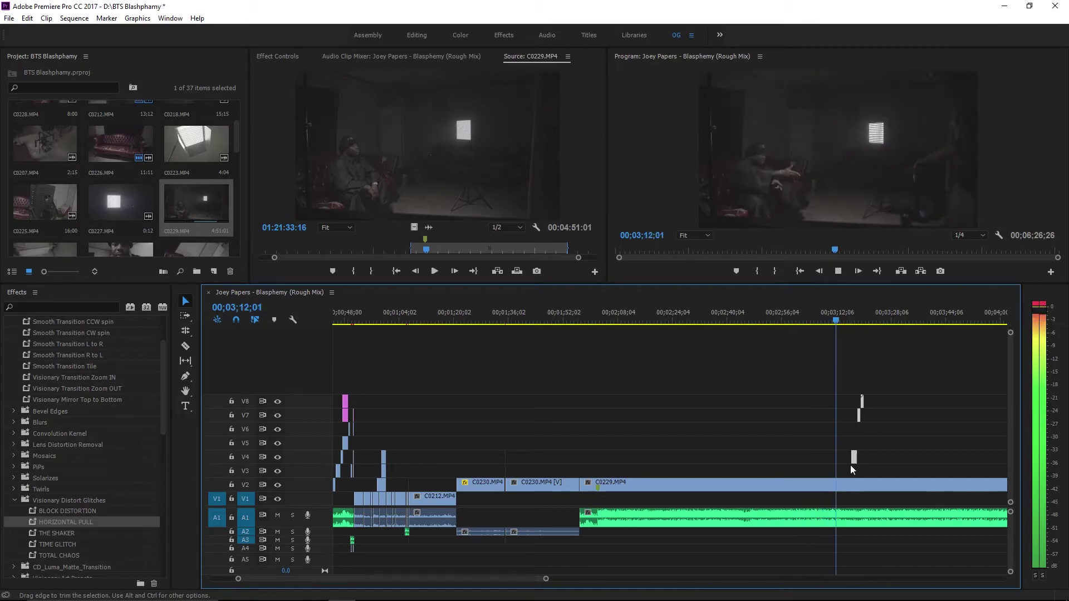
drag(856, 463, 875, 480)
key(space)
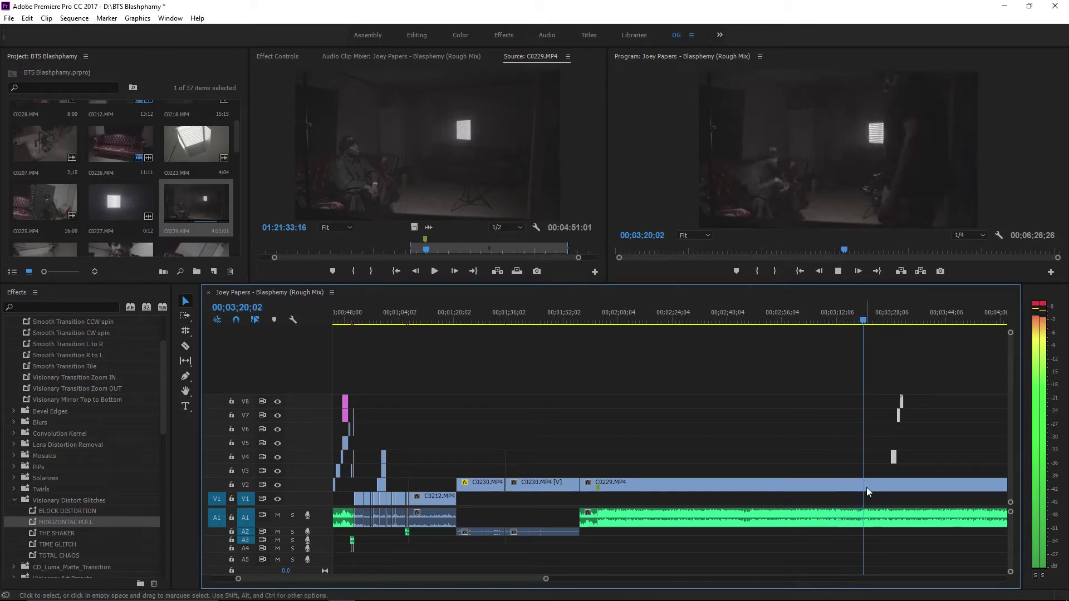
- Split C0229.MP4 on V2 at about 00;03;20;02 and delete the part after the cut
key(ctrl+k)
click(867, 487)
key(Delete)
click(573, 316)
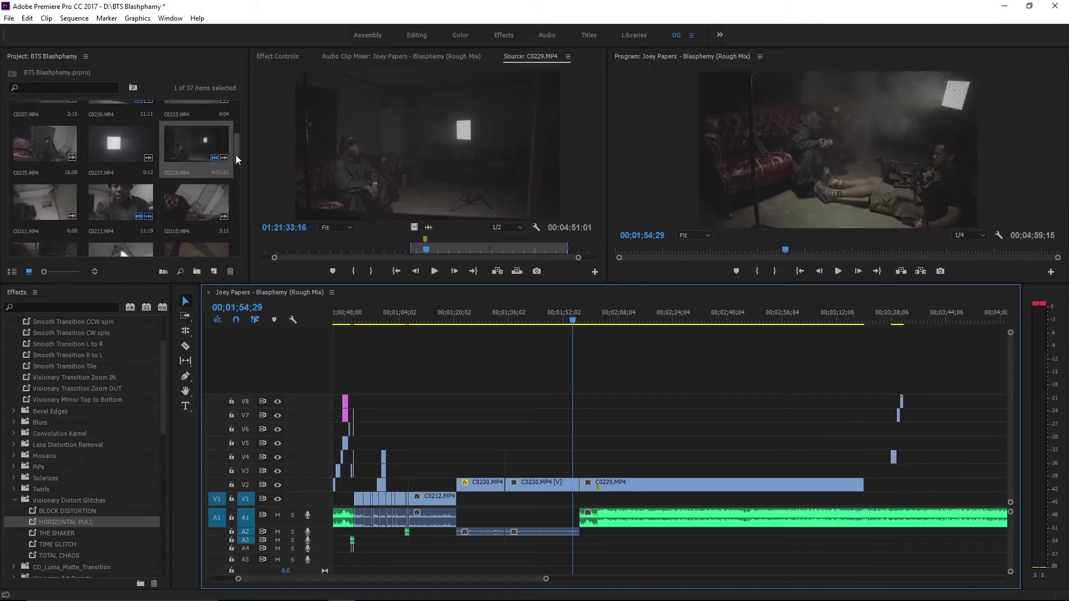
- Preview C0224.MP4 as the source and interpret its footage at an assumed frame rate of 23.976 fps
scroll(178, 186, down, 5)
scroll(195, 191, down, 1)
double_click(47, 234)
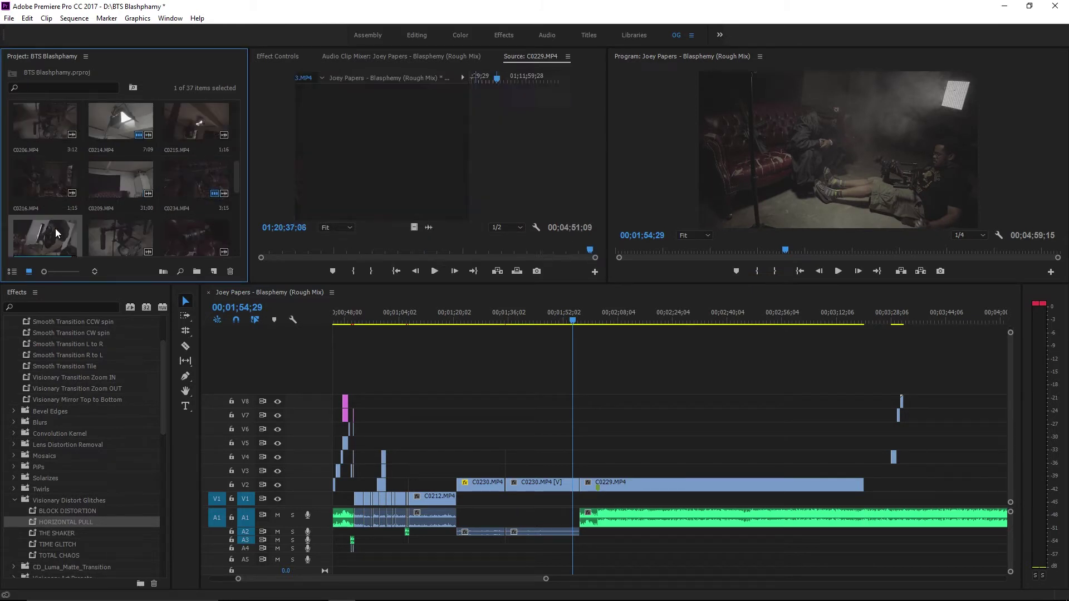
key(space)
click(539, 544)
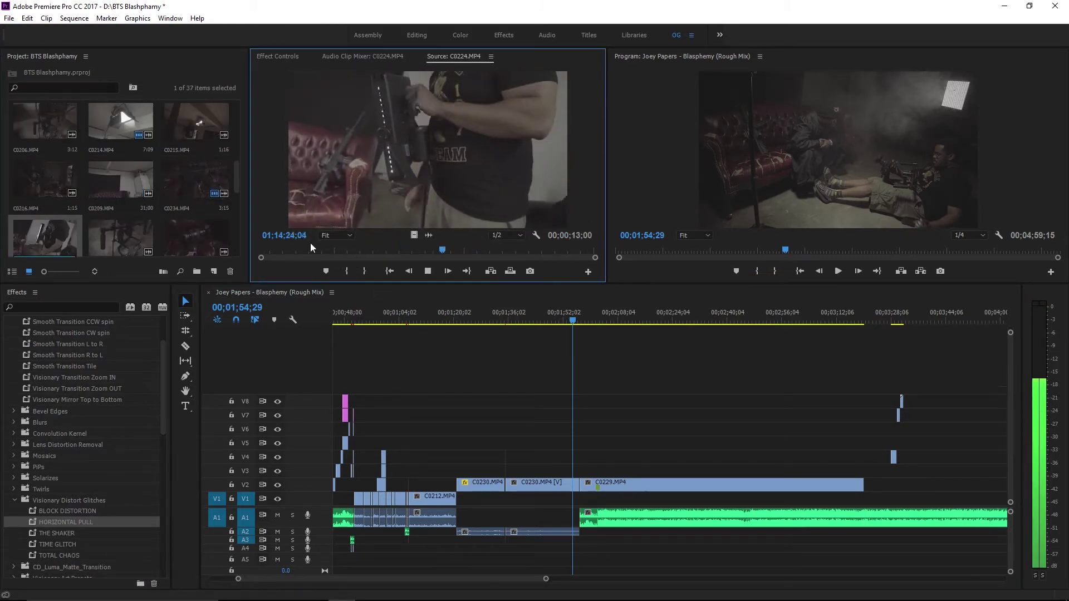
key(minus)
scroll(71, 237, down, 1)
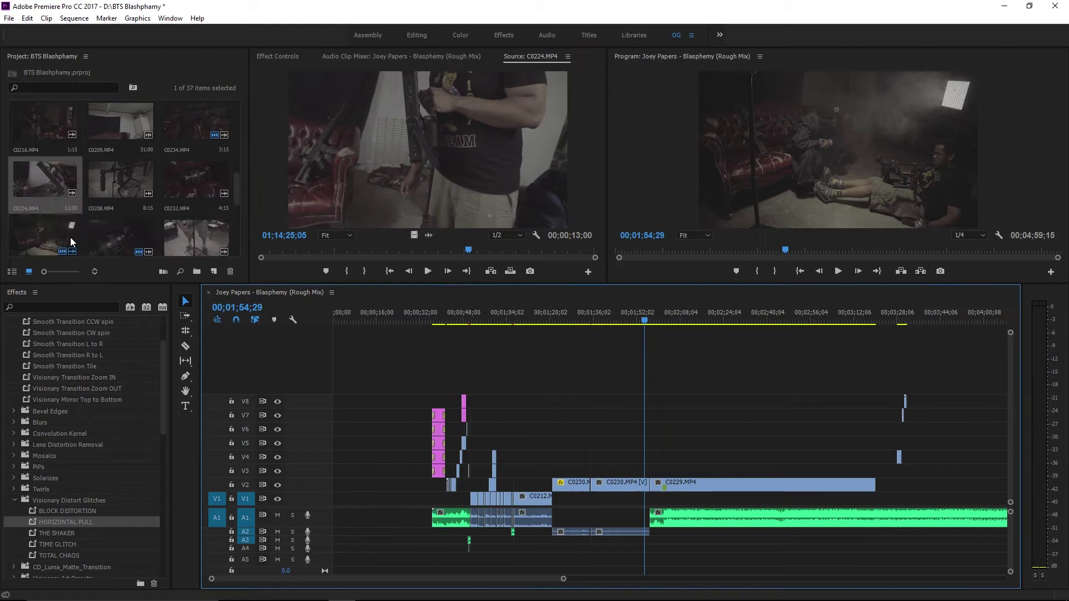
right_click(52, 203)
mouse_move(149, 204)
click(224, 215)
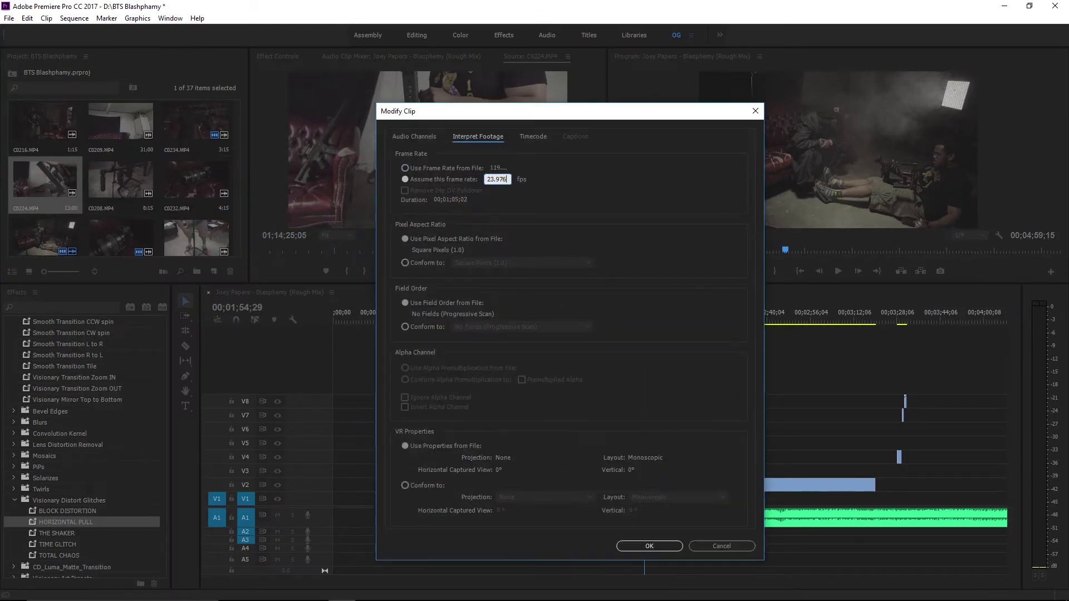
text(23.976)
key(Return)
- Look through C0213.MP4, C0227.MP4, C0225.MP4 and C0206.MP4 as possible cutaway sources
scroll(236, 203, down, 3)
double_click(120, 183)
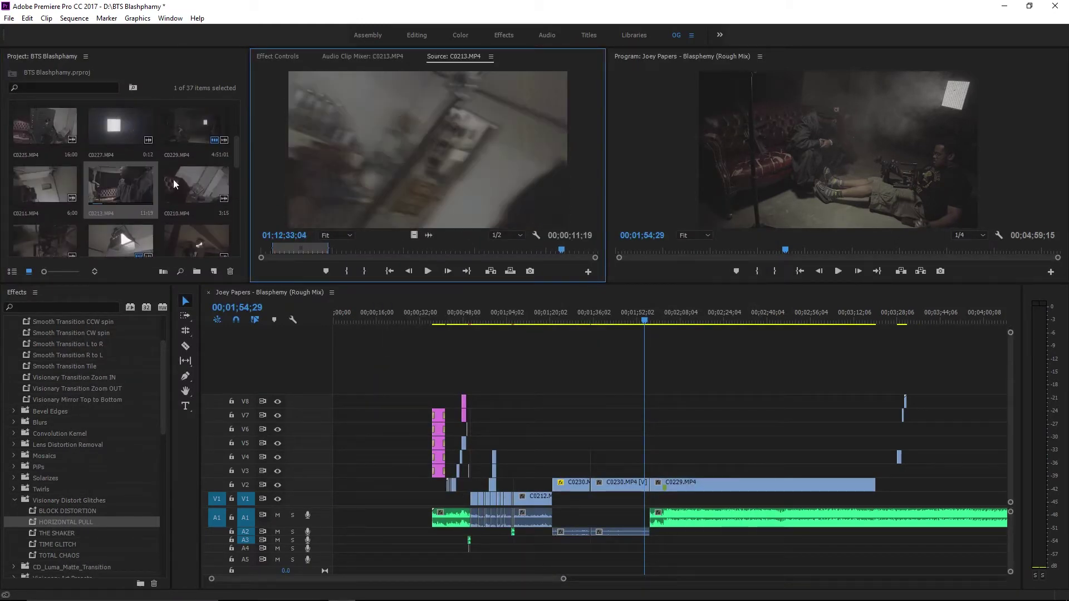
double_click(121, 127)
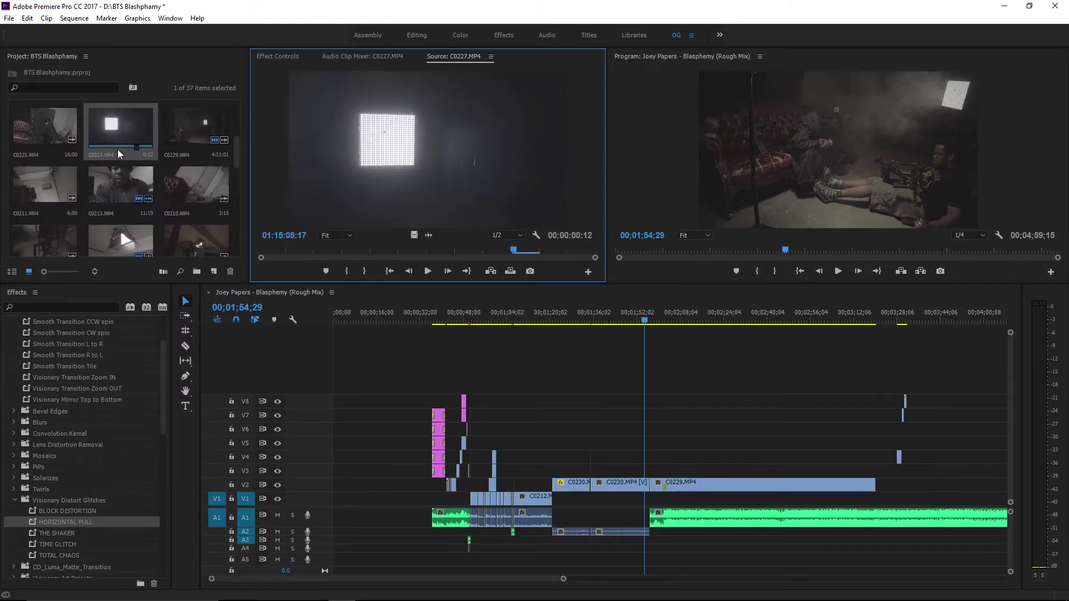
double_click(38, 152)
scroll(237, 170, down, 2)
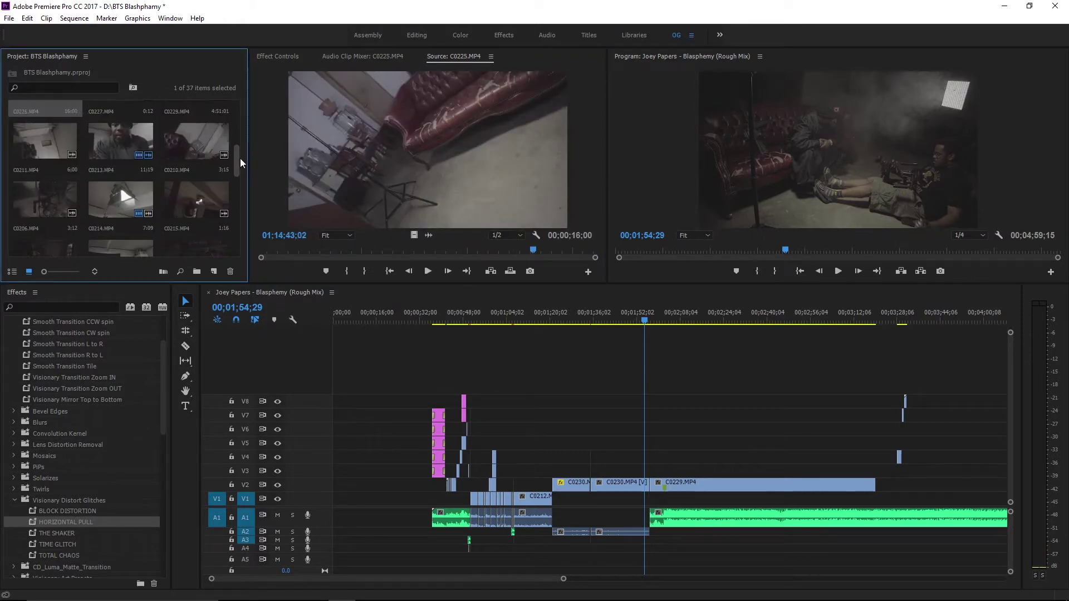
double_click(48, 220)
scroll(199, 149, up, 3)
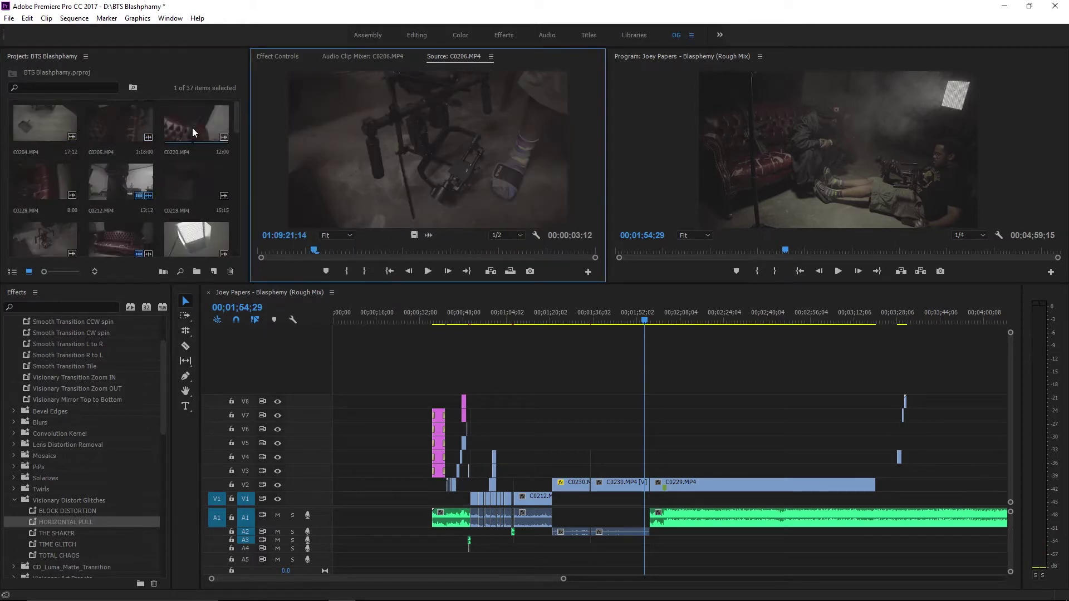
- Preview C0220.MP4 as the source and interpret its footage at an assumed frame rate
double_click(179, 151)
key(space)
right_click(181, 149)
mouse_move(251, 203)
click(119, 217)
click(409, 180)
key(Return)
- Mark an 11:00 excerpt of C0220.MP4 ending at 01:14:27:04 and place its video on V4 above C0229.MP4
click(292, 250)
drag(293, 250, 559, 250)
key(i)
key(o)
drag(428, 149, 693, 456)
key(equal)
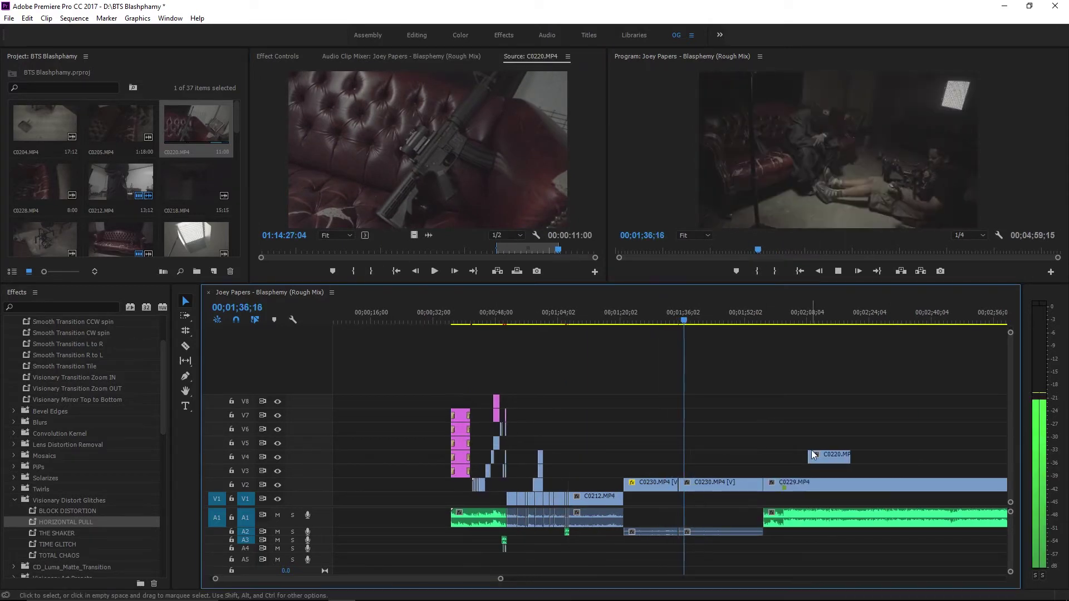
- Review the earlier part of the edit and place HD Bars and Tone on V4 over the C0212.MP4 to C0230.MP4 cut
click(513, 321)
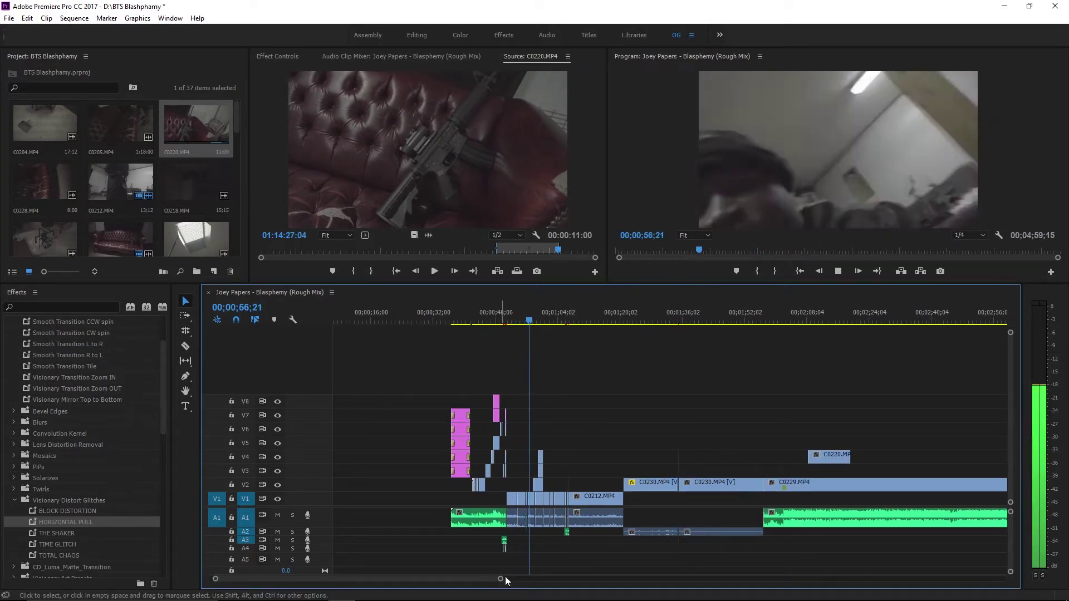
key(space)
click(539, 460)
key(space)
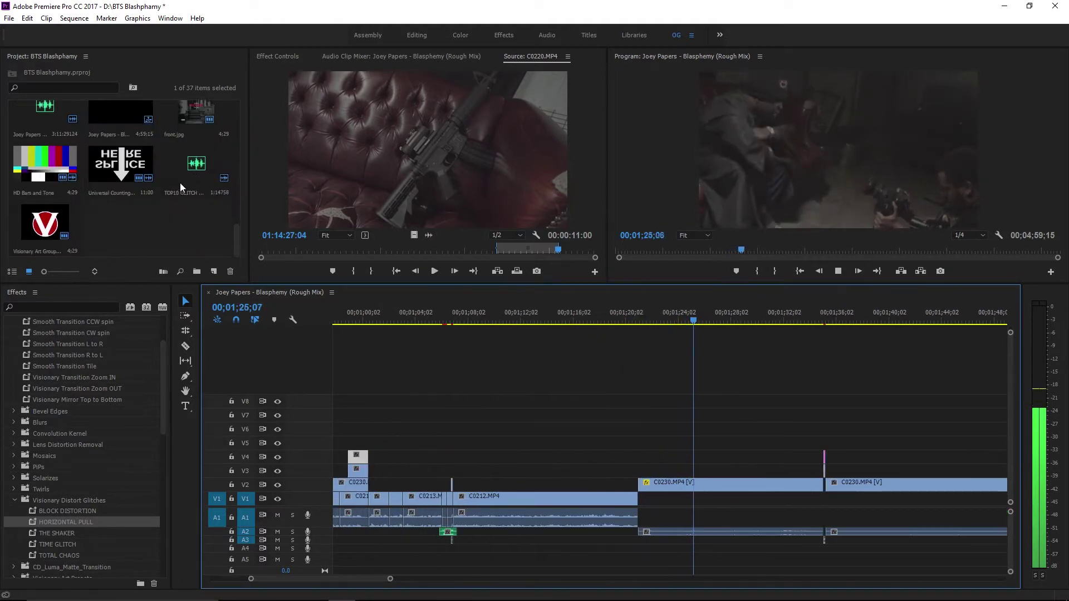
click(616, 376)
drag(45, 167, 635, 457)
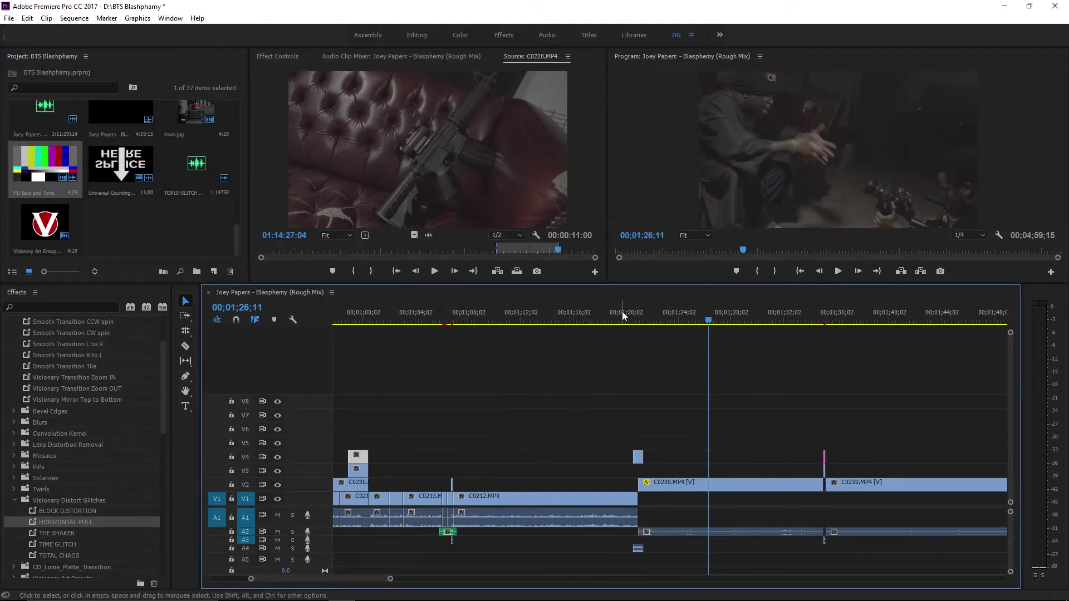
- Trim the HD Bars and Tone clip to about five frames straddling the C0212.MP4 to C0230.MP4 cut and preview it
click(622, 311)
key(equal)
key(equal)
key(equal)
key(equal)
drag(447, 457, 622, 456)
key(space)
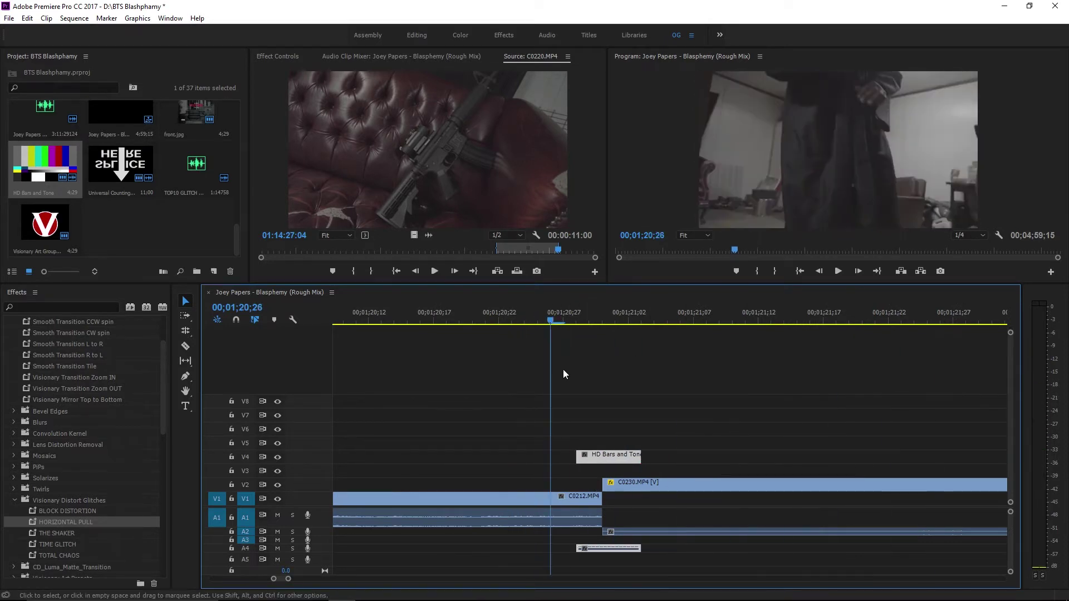
- Adjust the start of C0230.MP4 at the bars and trim the end of its first excerpt back to 00;01;30;29
key(minus)
key(minus)
key(minus)
drag(583, 482, 585, 482)
click(560, 313)
key(minus)
key(minus)
key(minus)
drag(738, 486, 713, 486)
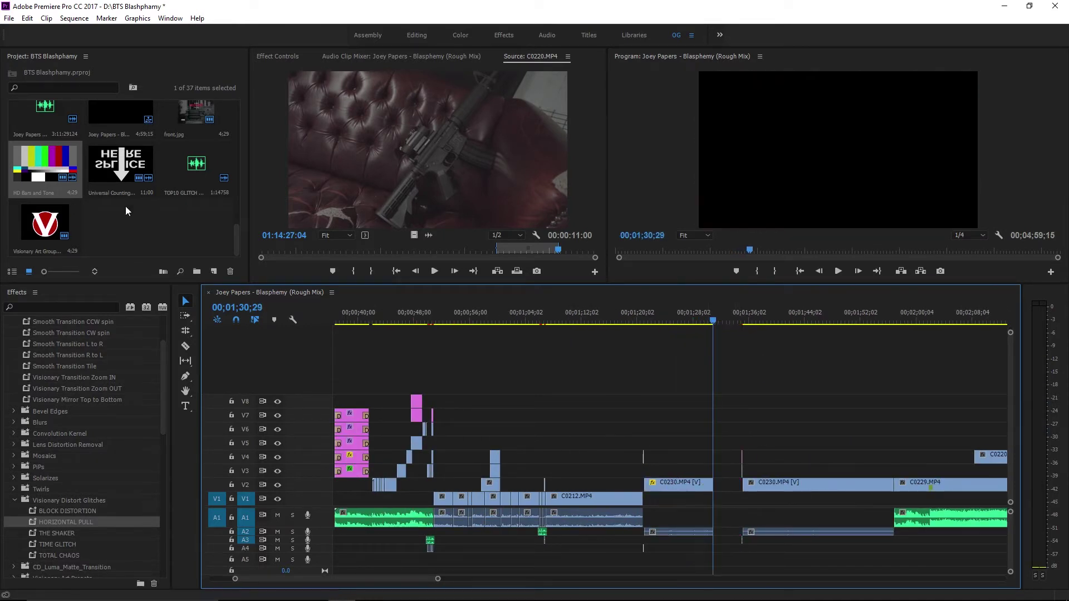
- Load C0229.MP4 from the project as the source and mark a 23:11 excerpt of it
scroll(92, 195, up, 5)
scroll(240, 212, down, 2)
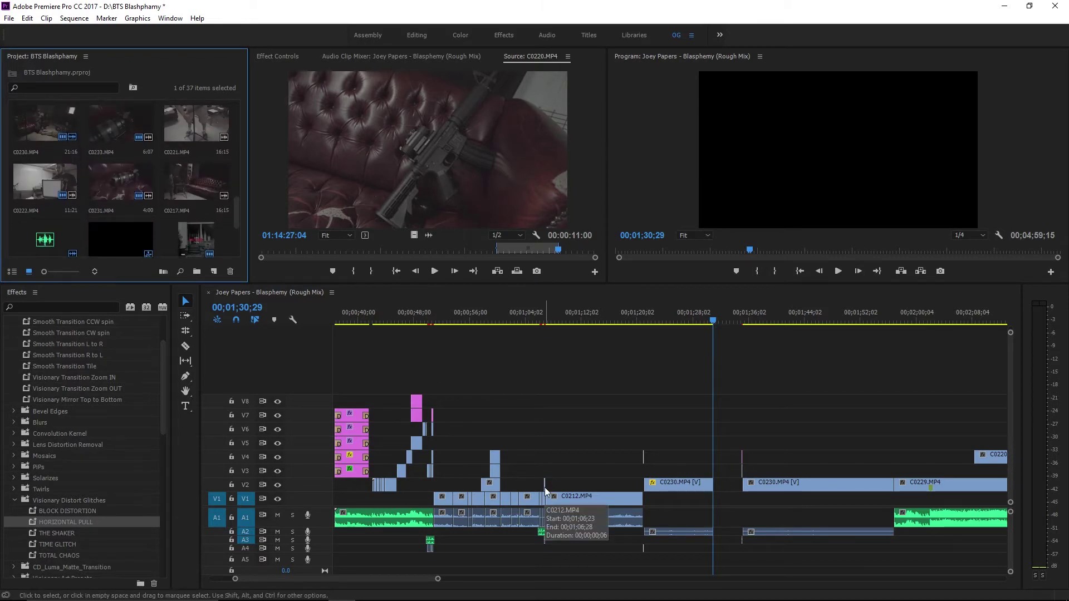
drag(238, 212, 248, 142)
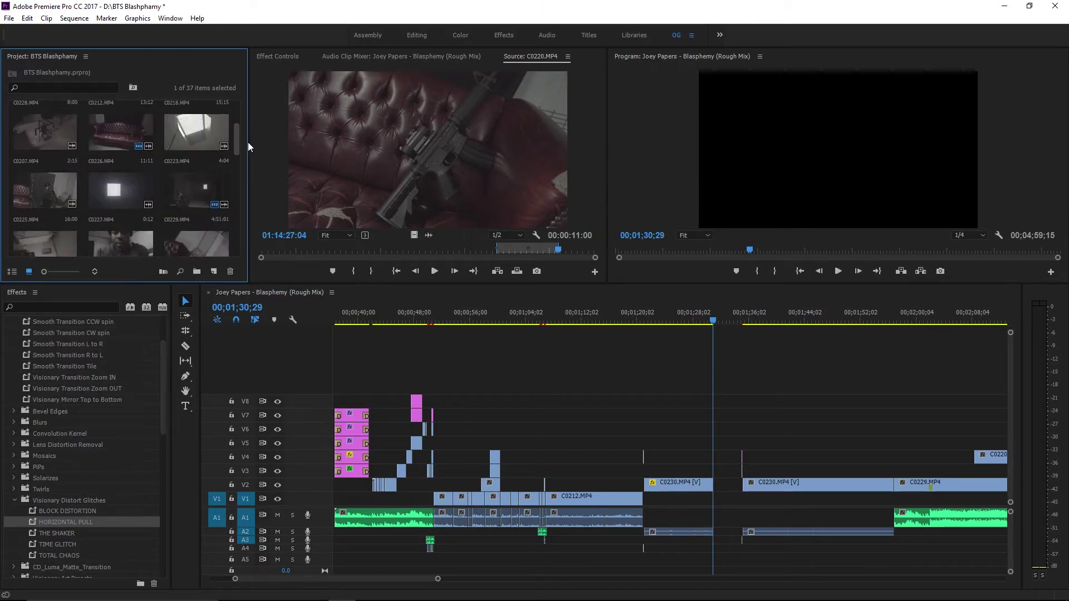
double_click(196, 186)
mouse_move(543, 252)
mouse_down()
mouse_move(560, 250)
mouse_move(490, 251)
mouse_move(533, 253)
mouse_up()
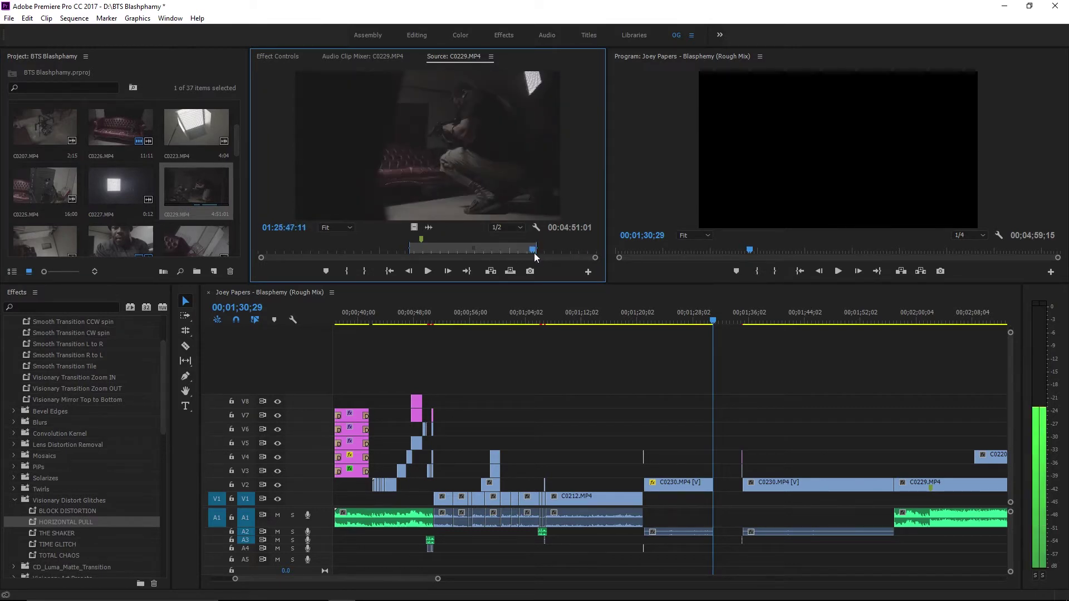
key(o)
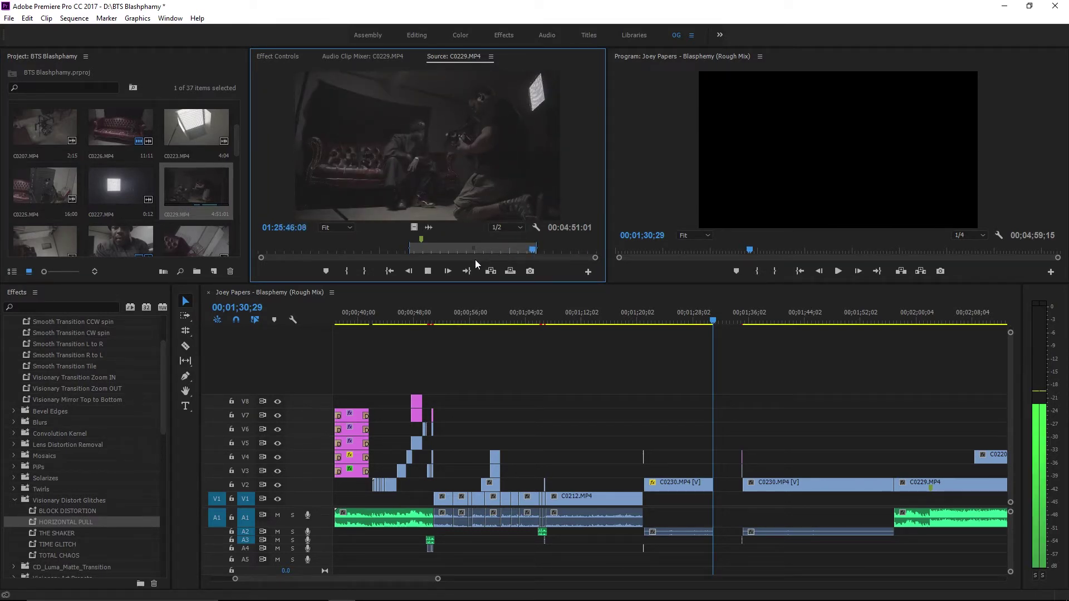
key(i)
- Examine C0229.MP4 before and after the marked range to choose a suitable excerpt
drag(530, 249, 580, 252)
key(space)
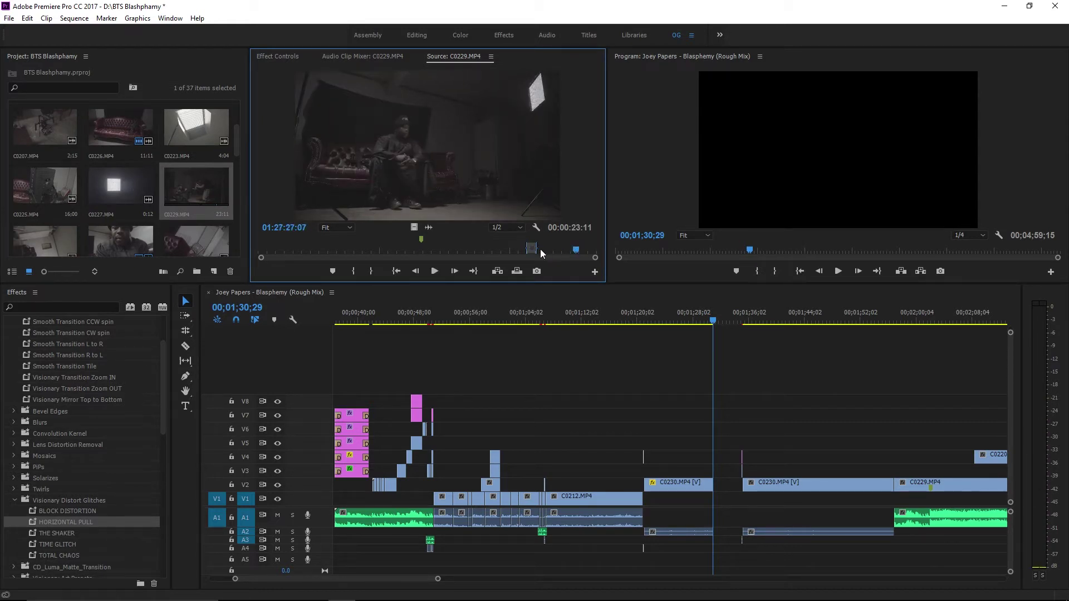
right_click(549, 214)
key(Escape)
drag(576, 250, 580, 249)
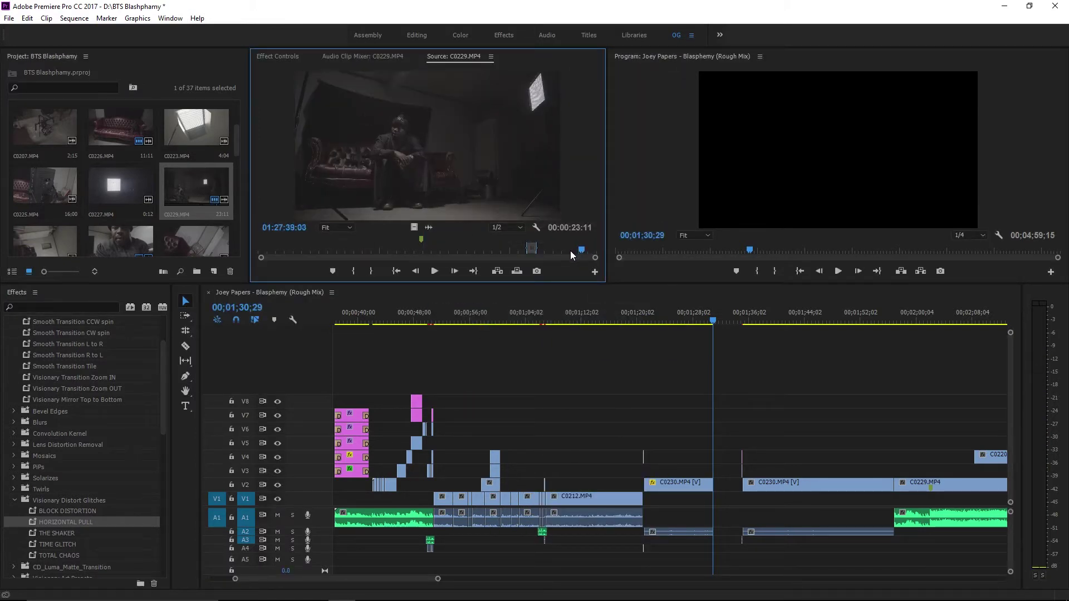
key(shift+Left)
key(shift+Left)
key(shift+Left)
key(shift+Right)
click(510, 249)
key(space)
click(522, 252)
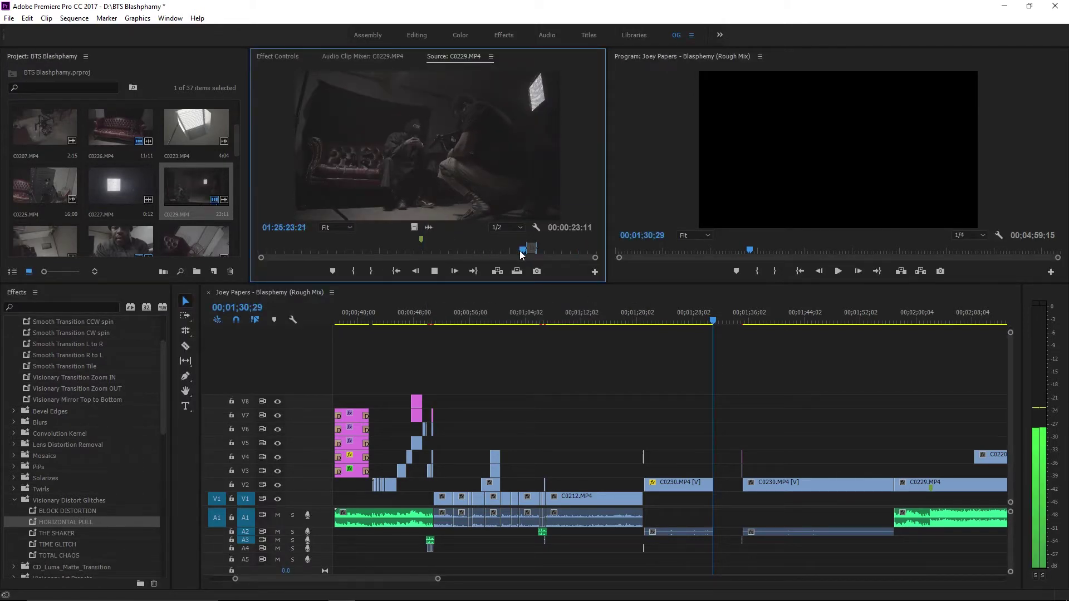
drag(513, 251, 522, 253)
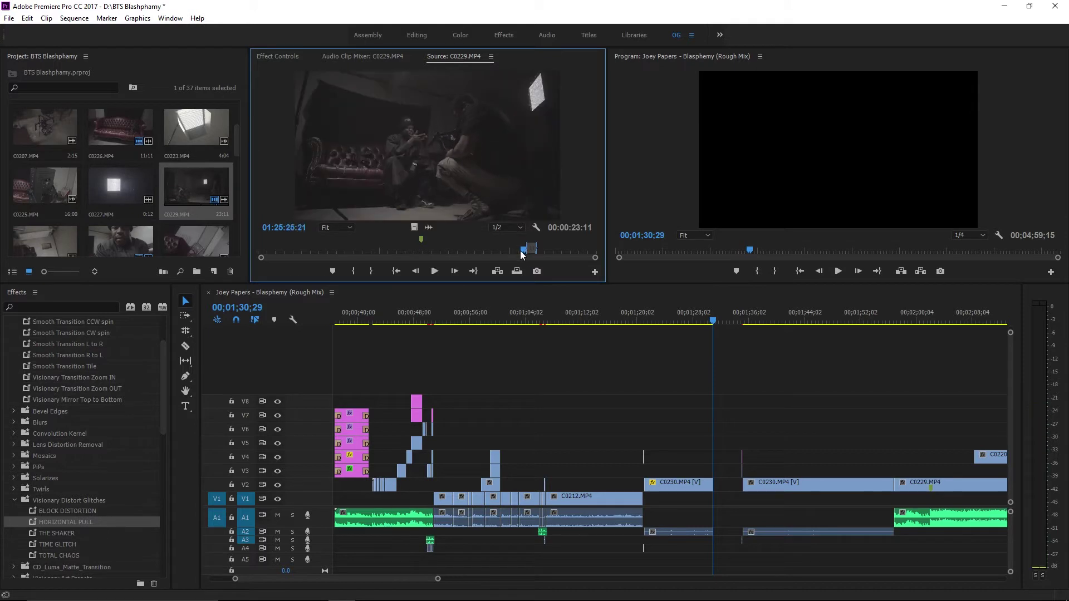
key(space)
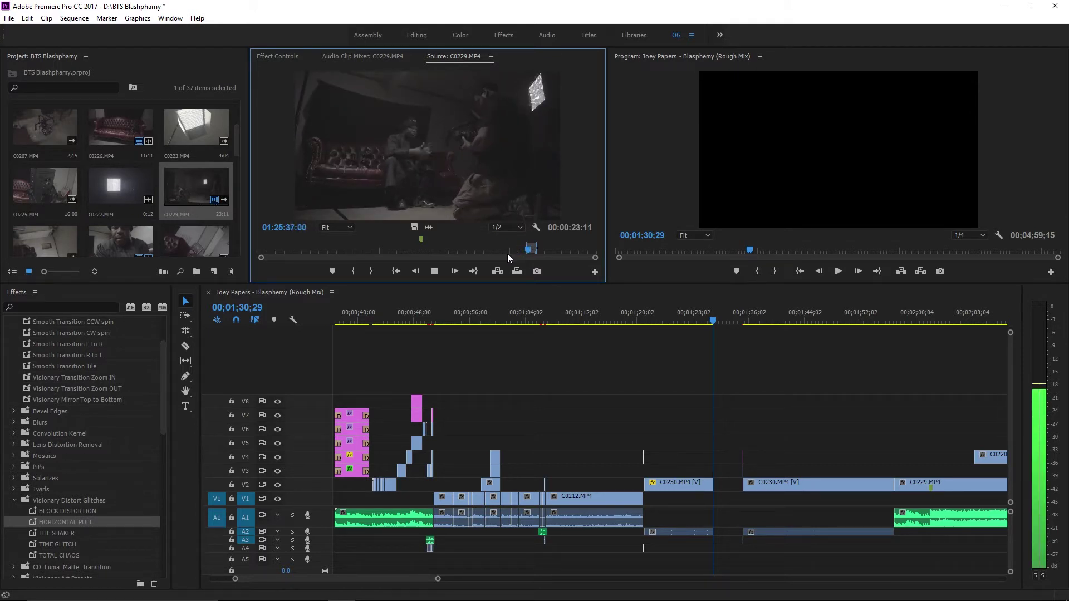
key(space)
key(space)
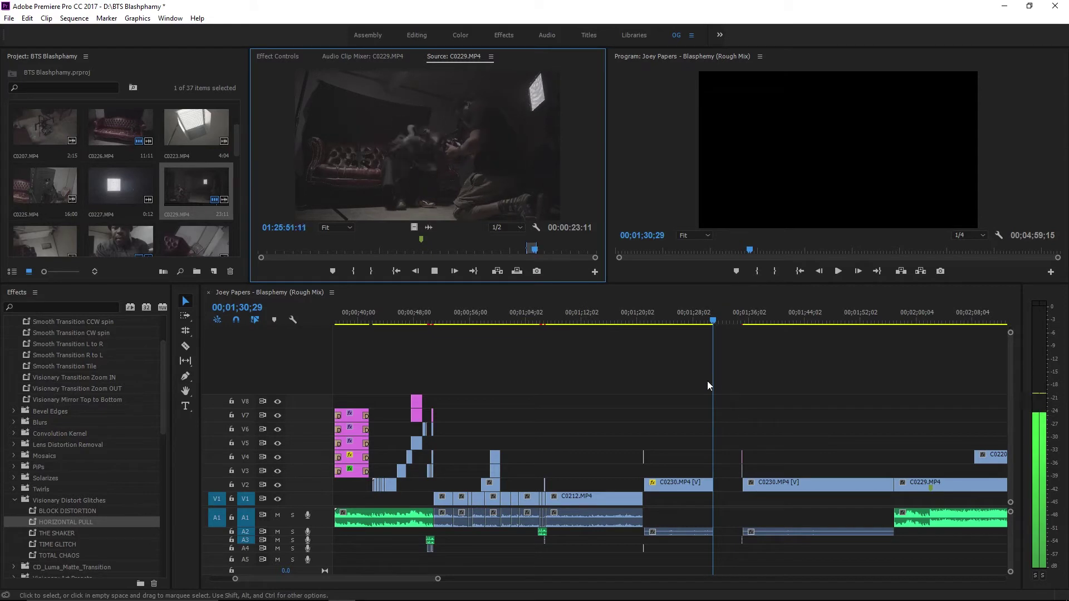
- Mark a 16:04 excerpt of C0229.MP4 and place it on V7 from the end of the first C0230.MP4 excerpt, with a short preview
click(532, 252)
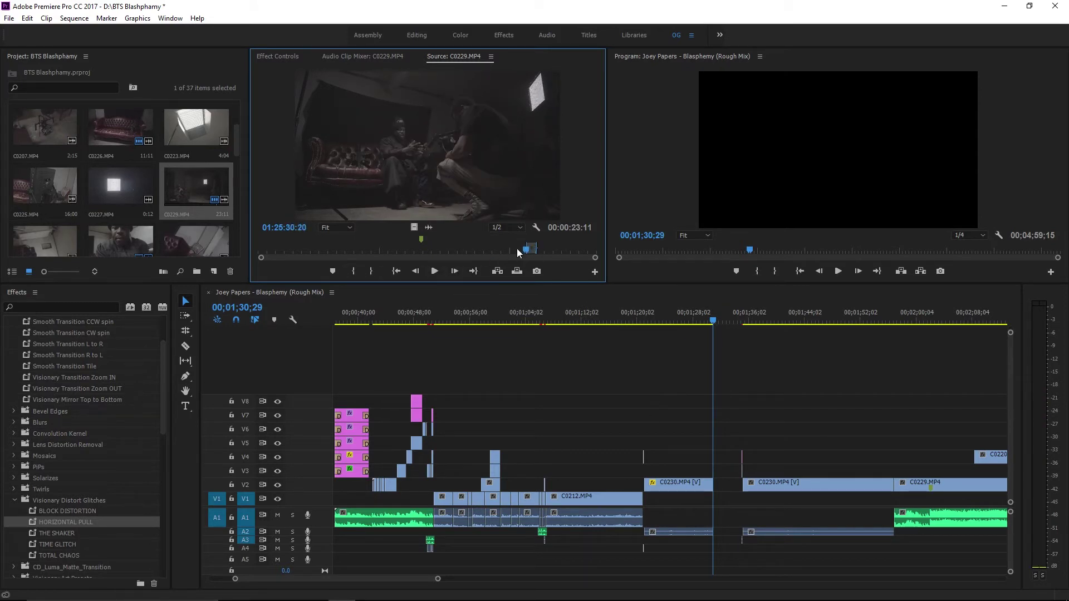
drag(518, 249, 521, 250)
key(space)
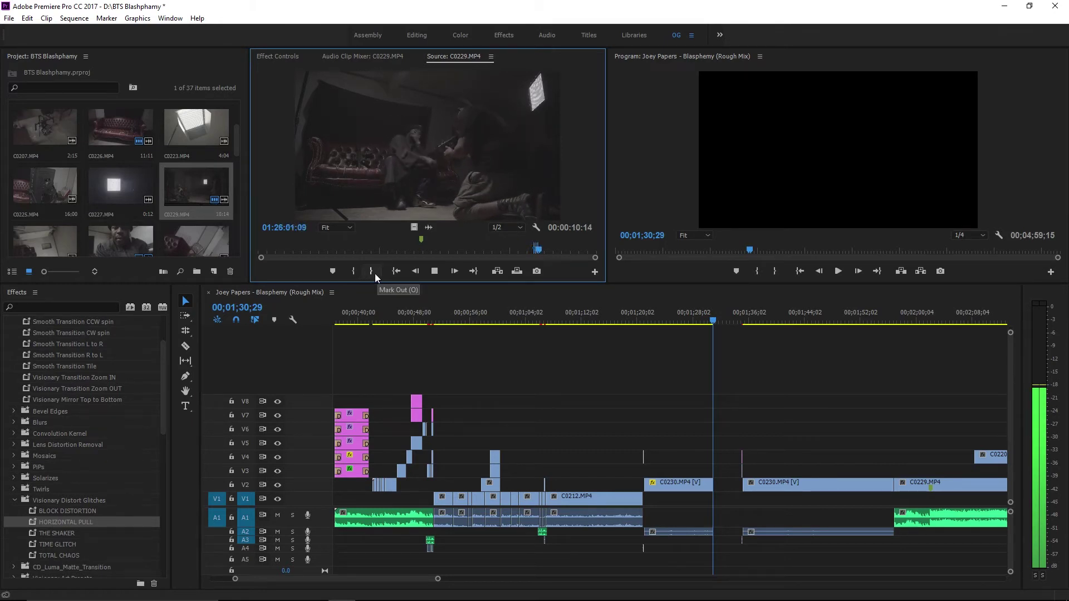
drag(412, 184, 713, 413)
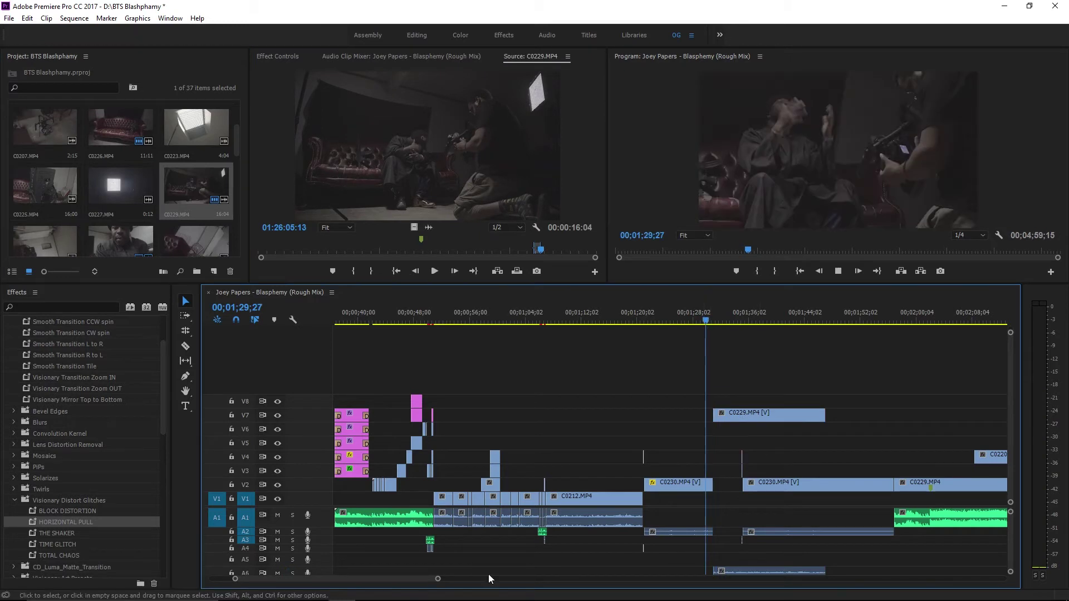
key(minus)
right_click(713, 423)
key(Escape)
key(space)
key(space)
- Try moving the HD Bars and Tone clip to the C0230.MP4 to C0229.MP4 cut and undo the move
key(equal)
drag(430, 463, 650, 460)
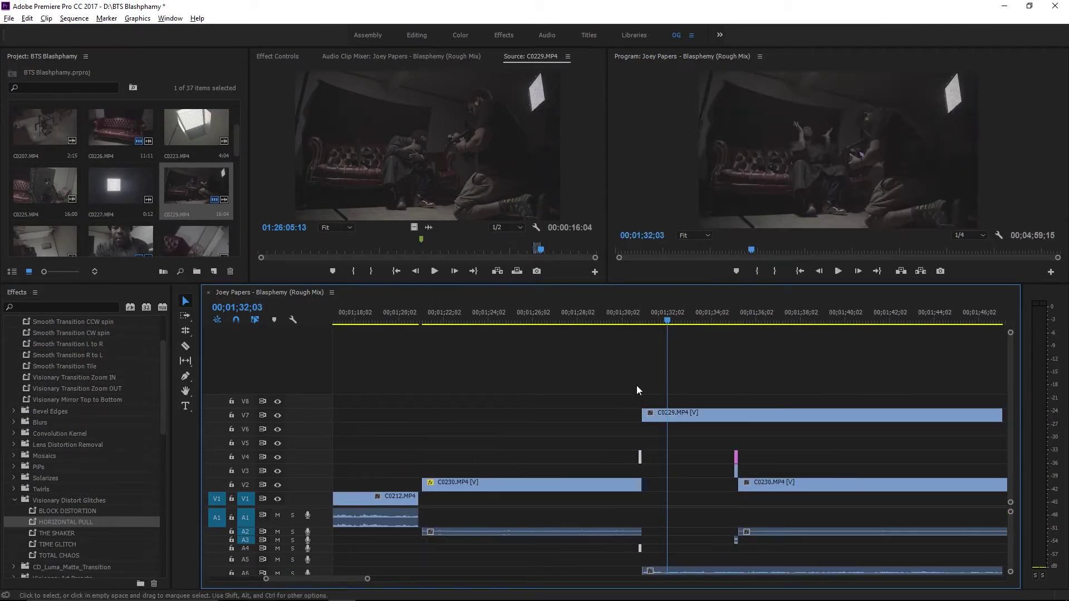
key(ctrl+z)
- Put a copy of the bars between C0230.MP4 and C0229.MP4 and shift the following clips about 22 seconds later
key(v)
key(space)
drag(348, 579, 445, 579)
key(minus)
drag(770, 415, 773, 494)
key(equal)
drag(673, 457, 879, 483)
- Move the new C0229.MP4 excerpt down from V7 to V4 and preview the bars transition into it
scroll(780, 390, right, 2)
click(566, 320)
drag(599, 415, 599, 458)
key(space)
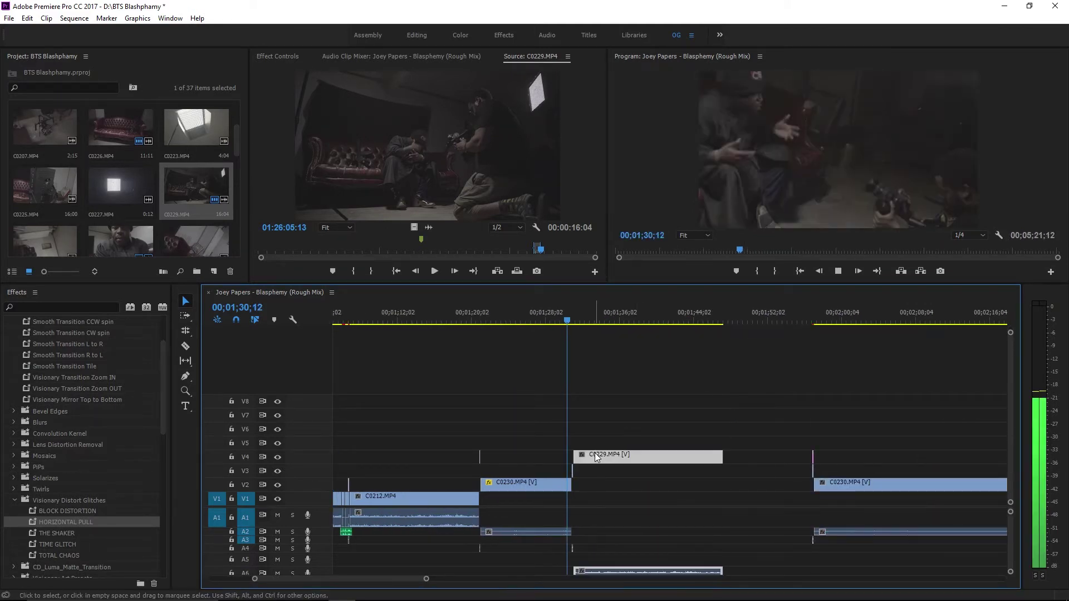
key(equal)
key(equal)
key(equal)
key(space)
key(space)
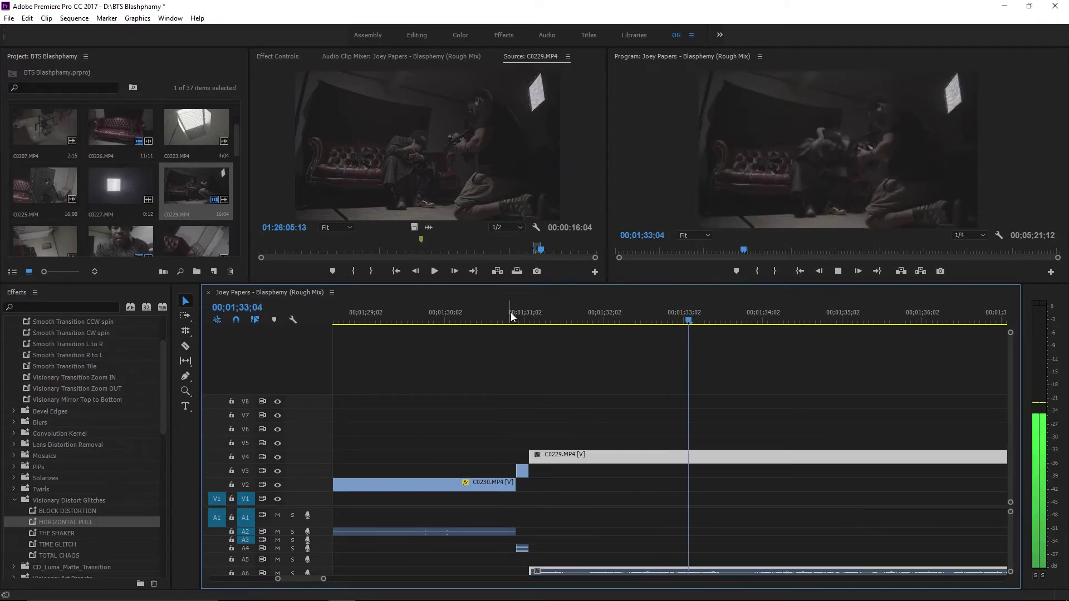
- Shift the second C0230.MP4 excerpt and all later clips about 10 seconds earlier to follow C0229.MP4, and preview the joined section
drag(324, 580, 380, 579)
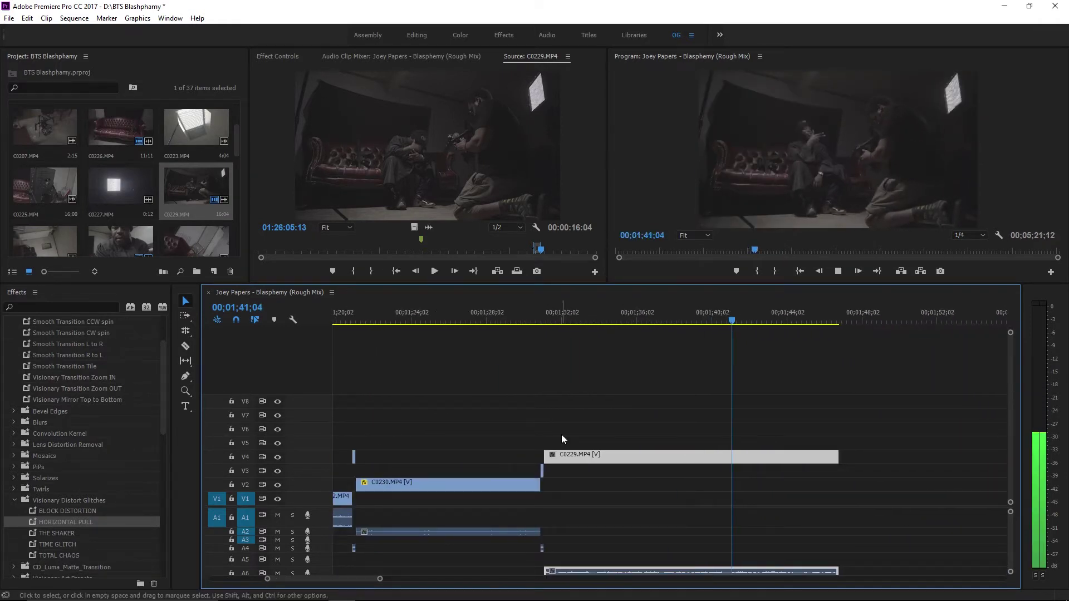
drag(380, 579, 456, 579)
drag(948, 486, 882, 490)
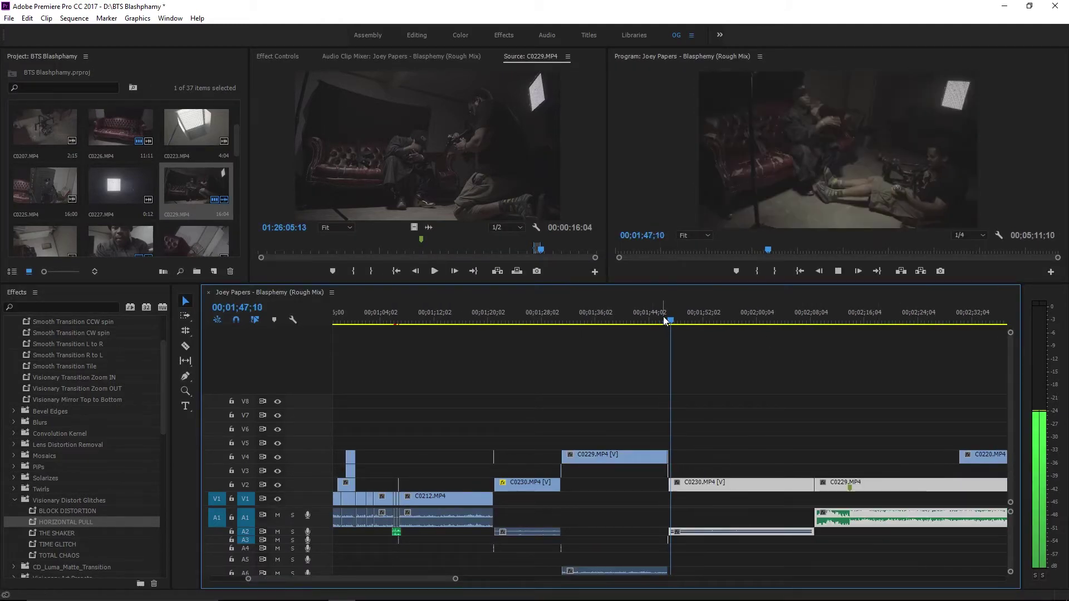
drag(469, 579, 548, 579)
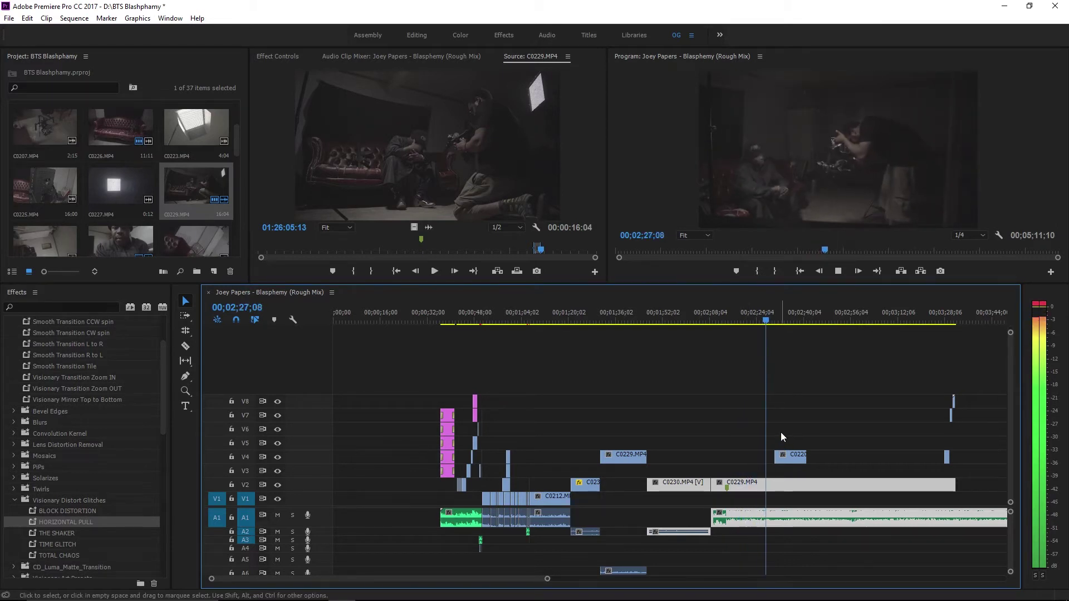
- Load C0207.MP4 as the source, try it on V5 over C0220.MP4, and interpret its footage at an assumed frame rate
scroll(48, 162, up, 1)
double_click(48, 168)
drag(48, 167, 800, 462)
key(space)
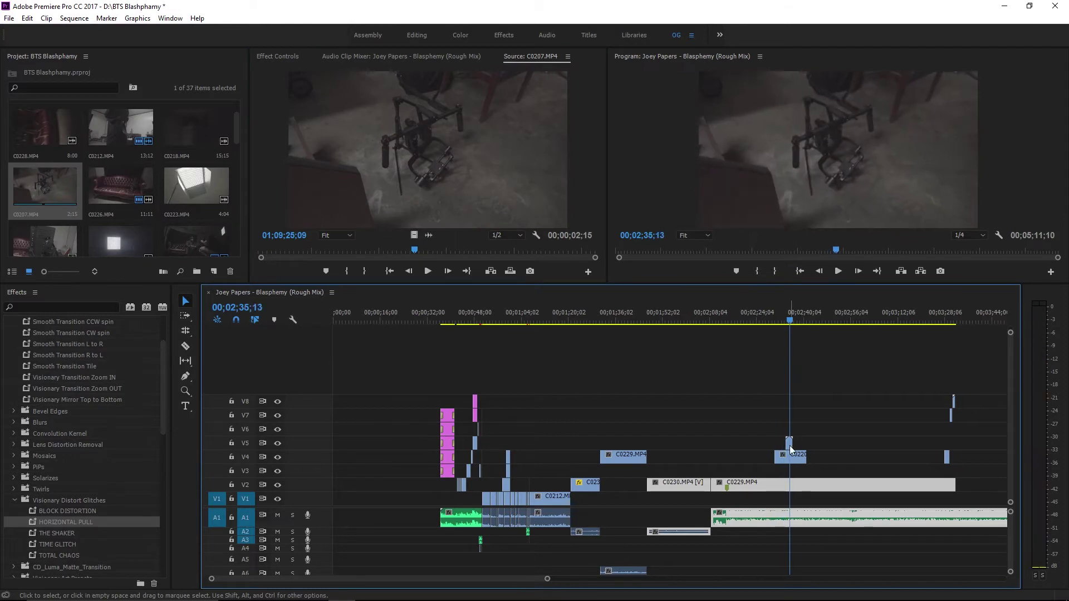
right_click(35, 211)
click(220, 215)
click(440, 182)
key(Return)
- Mark a 7:19 excerpt of C0207.MP4 ending at 01:09:29:07 and place its video on V5 above C0220.MP4
drag(314, 257, 337, 253)
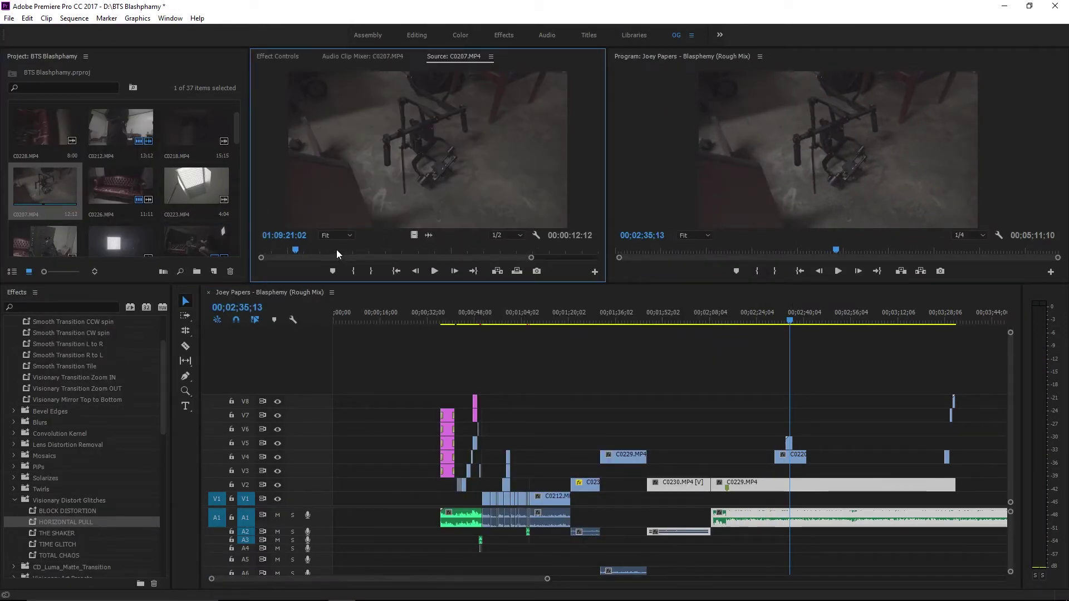
key(space)
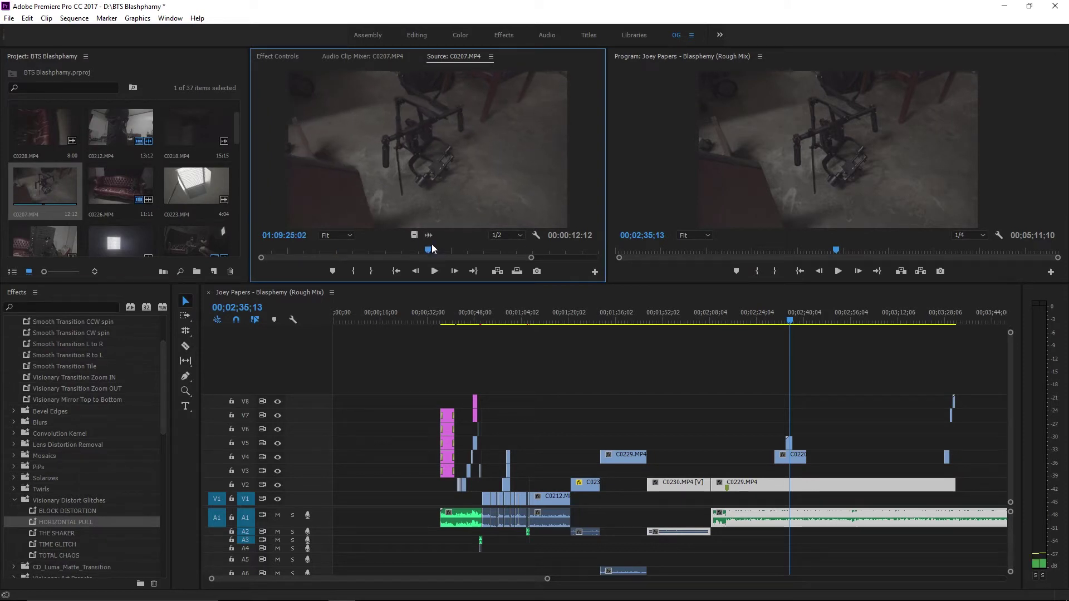
click(511, 250)
click(371, 272)
drag(414, 235, 802, 444)
key(Down)
key(space)
key(=)
drag(705, 443, 692, 445)
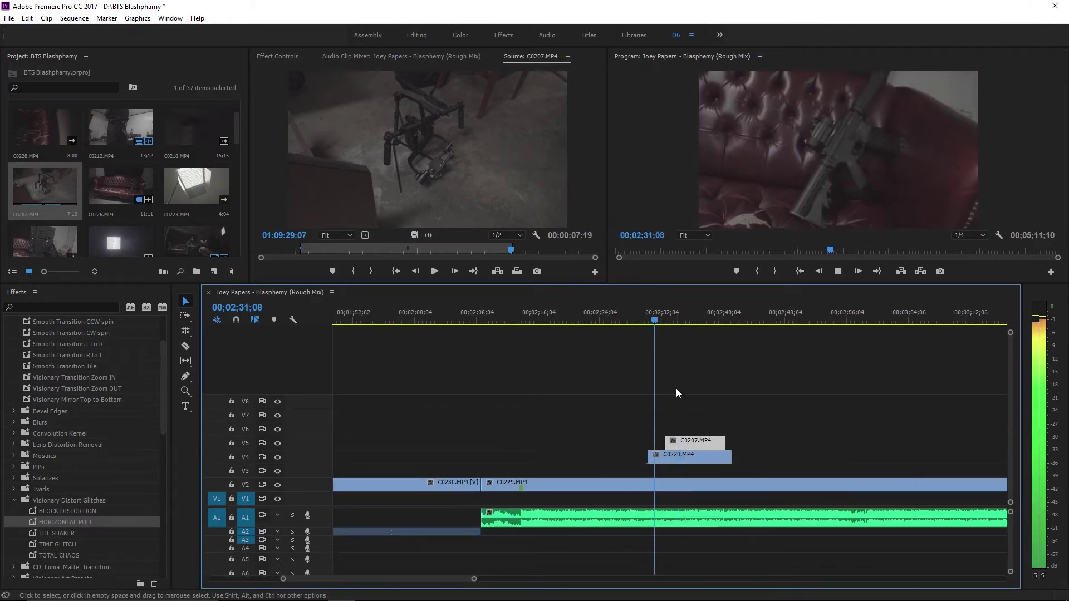
- Move the late C0222.MP4 and C0233.MP4 cutaways to V6 and V9 after C0207.MP4, and shorten C0220.MP4 and C0207.MP4
key(minus)
key(Down)
drag(903, 415, 684, 389)
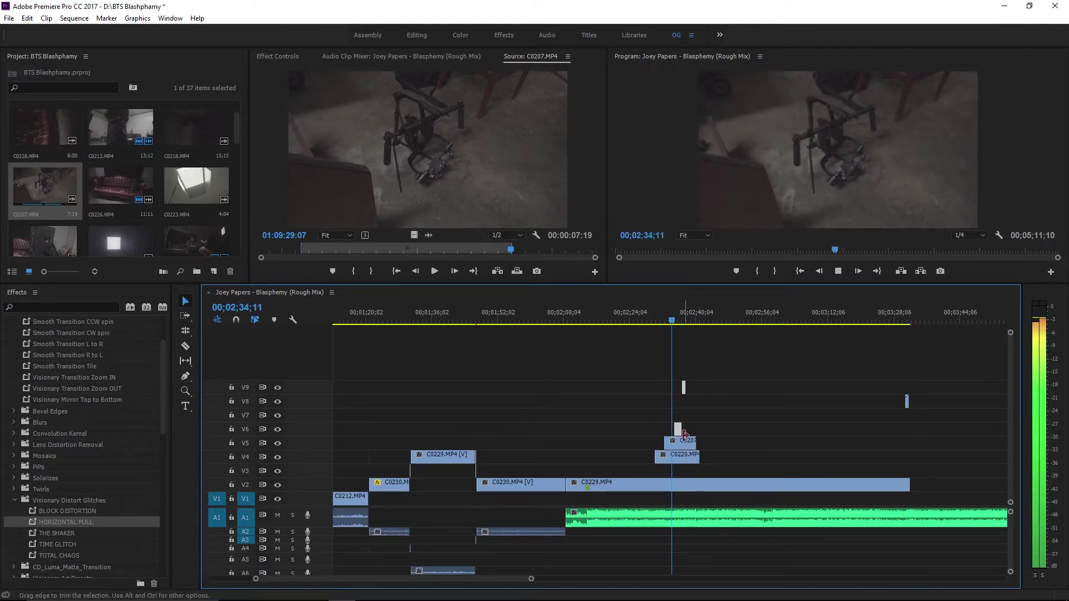
mouse_move(679, 433)
mouse_down()
mouse_move(705, 444)
mouse_move(676, 440)
mouse_up()
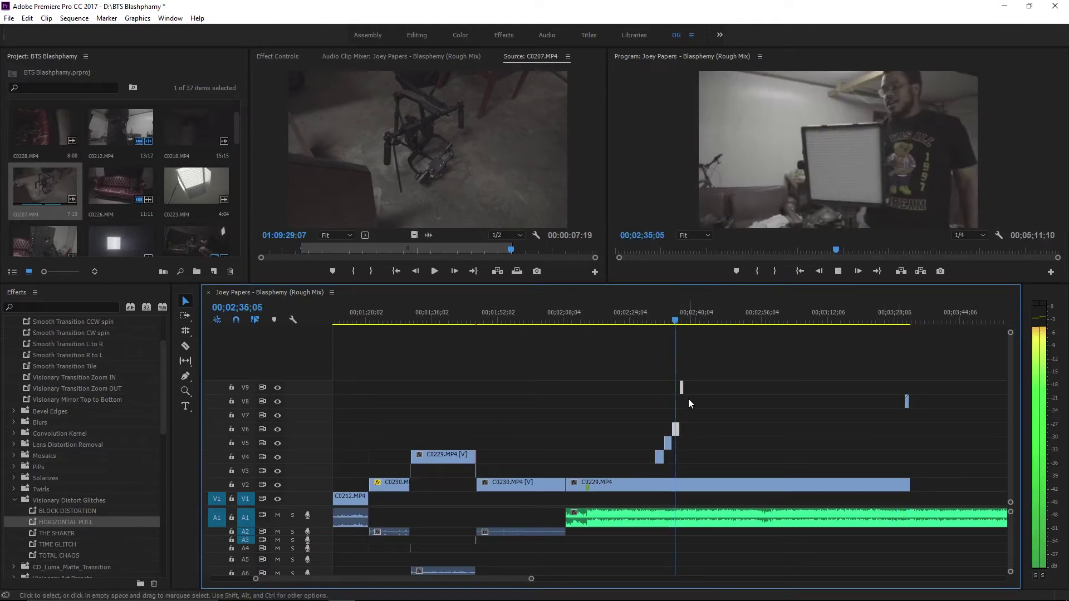
key(equal)
mouse_move(668, 318)
mouse_down()
mouse_move(645, 319)
mouse_move(662, 322)
mouse_up()
- Preview further source clips including C0226.MP4 and C0210.MP4, and interpret C0210.MP4 at an assumed frame rate
double_click(101, 203)
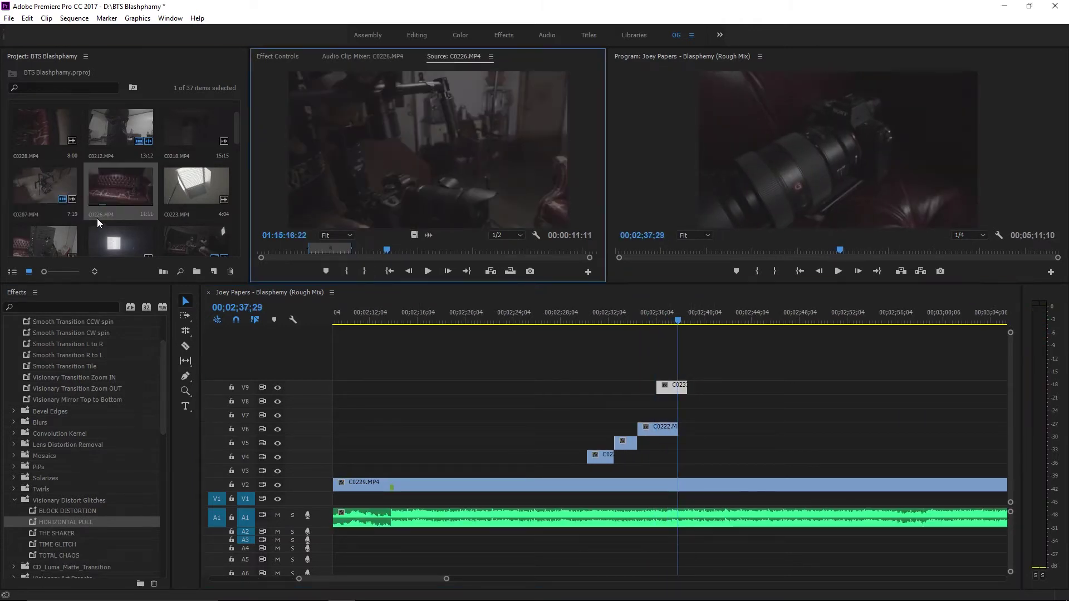
scroll(161, 183, down, 2)
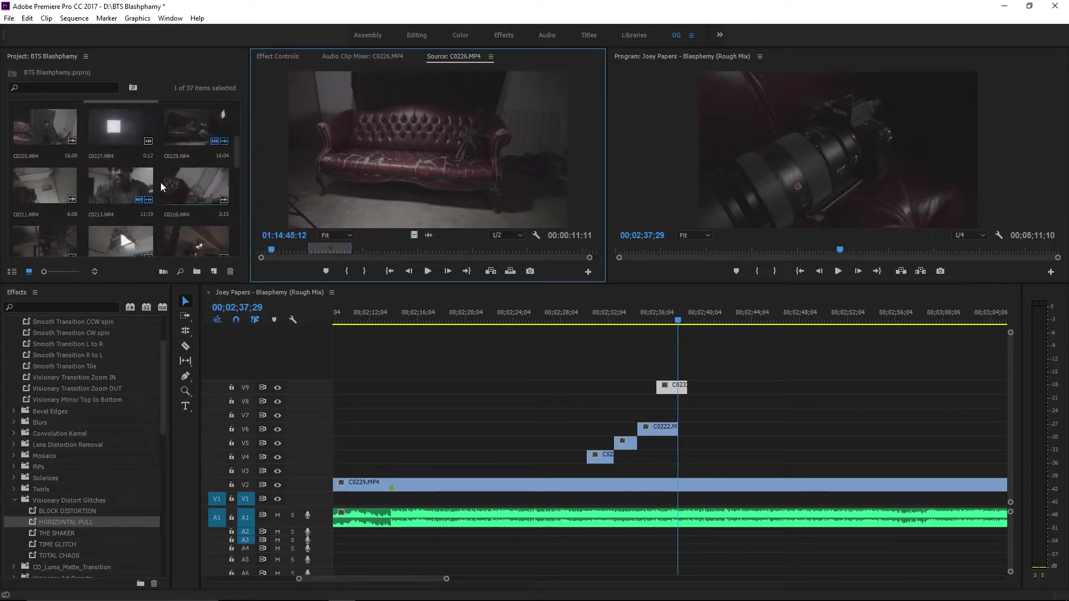
double_click(80, 198)
double_click(192, 217)
right_click(193, 216)
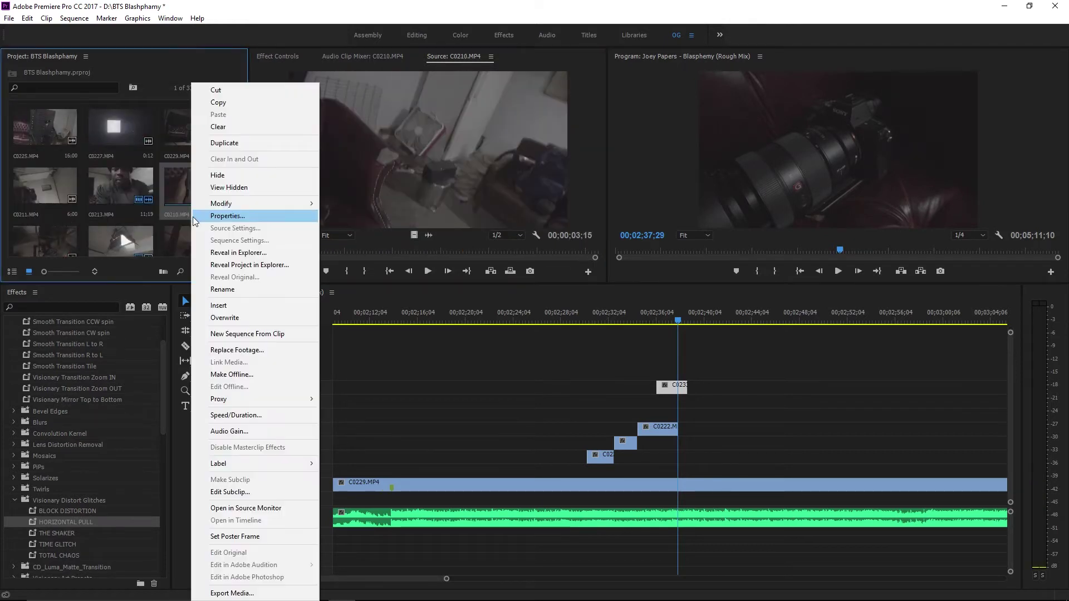
click(345, 218)
key(Return)
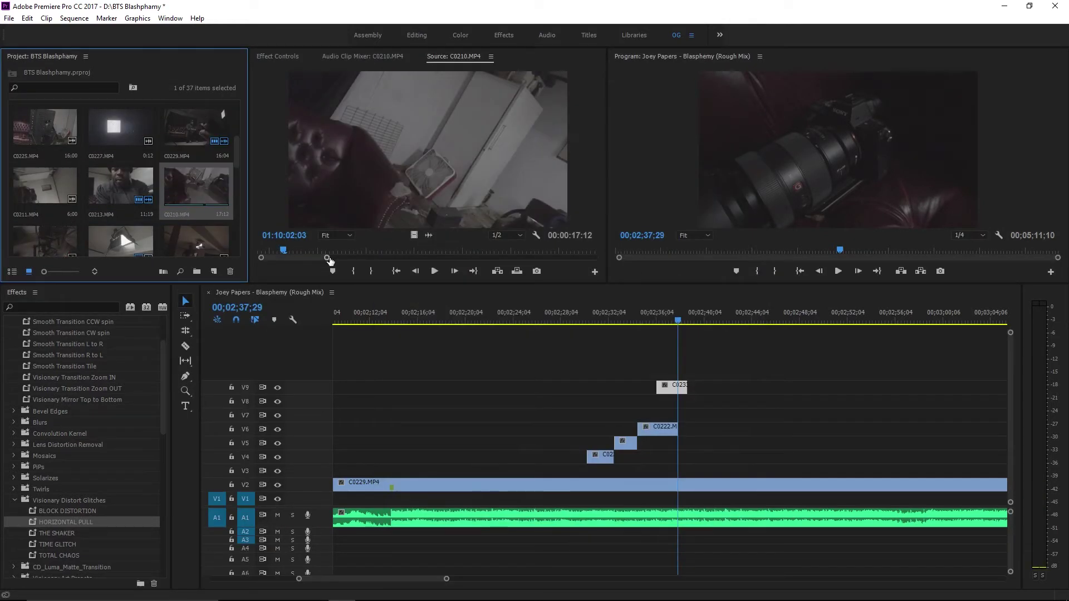
- Mark a 4:20 excerpt of C0210.MP4 ending at 01:10:17:05 and place its video on V7 right after C0233.MP4
click(352, 271)
drag(461, 250, 553, 250)
key(o)
drag(428, 151, 722, 415)
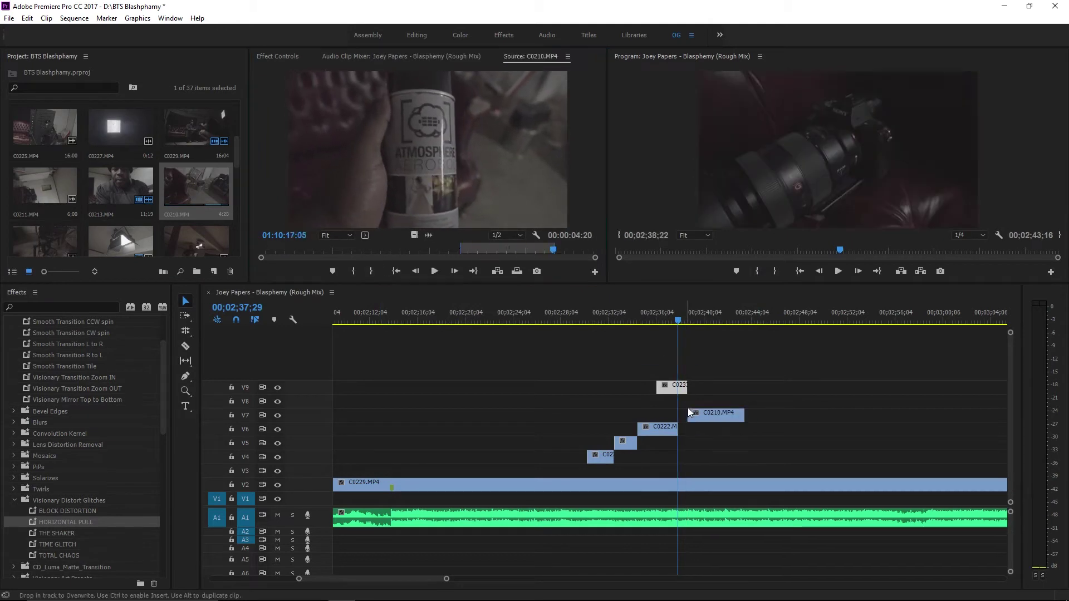
key(space)
key(space)
- Move the five cutaways onto V5 to V10 right after the first C0229.MP4 excerpt and shift the second C0230.MP4 excerpt onward later
drag(447, 579, 480, 580)
click(363, 318)
click(699, 321)
click(774, 321)
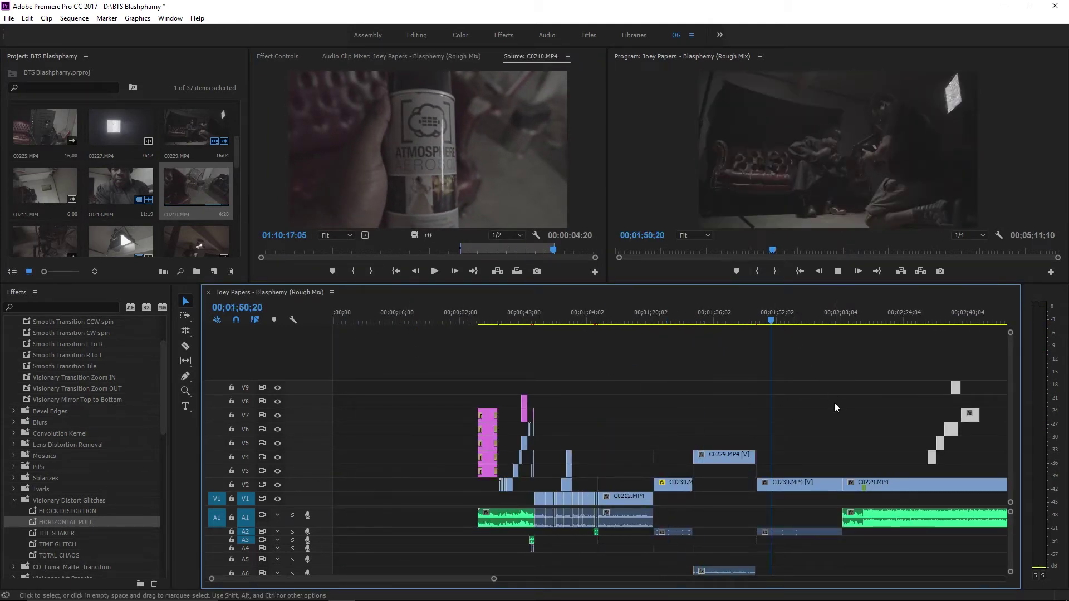
drag(934, 460, 768, 449)
drag(494, 579, 571, 580)
key(ctrl+z)
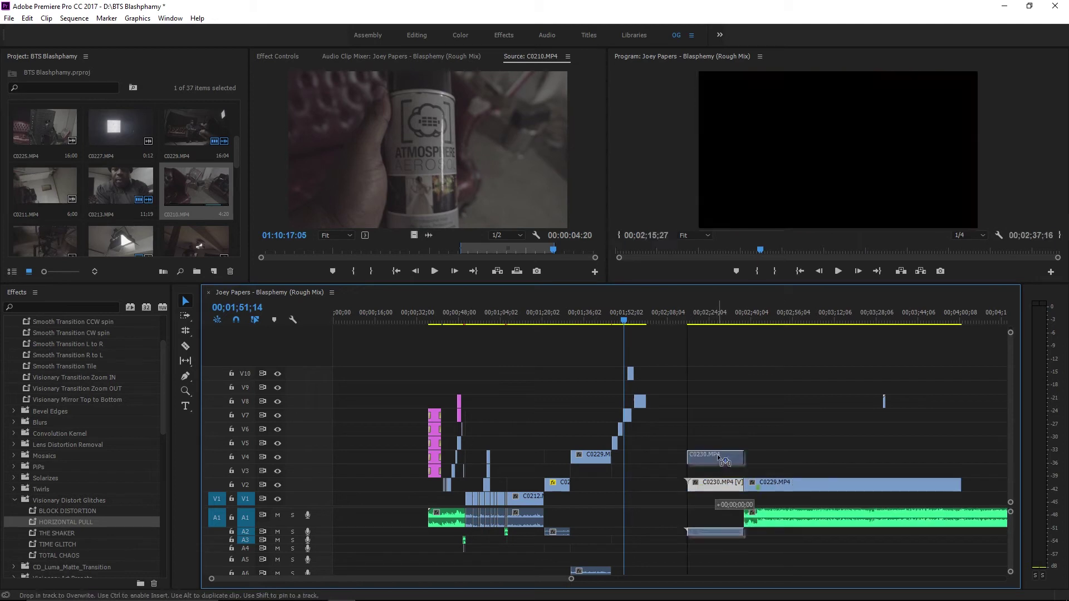
- Place a section of the song audio on A1 beneath the cutaways, starting with C0220.MP4, and preview the transition into it
click(804, 488)
drag(746, 518, 682, 520)
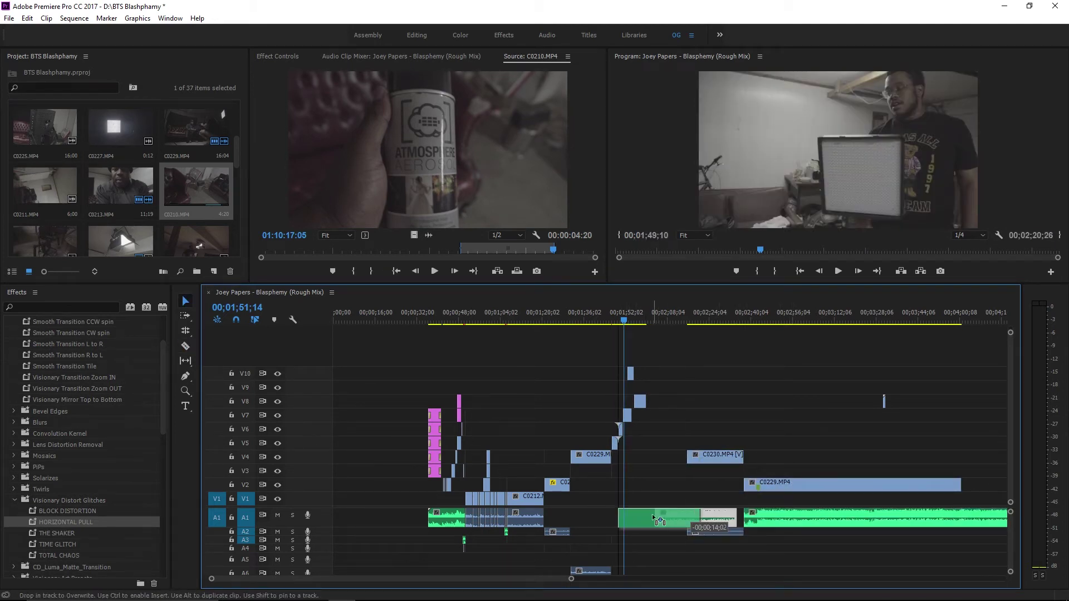
key(=)
key(=)
key(=)
key(=)
key(Up)
key(space)
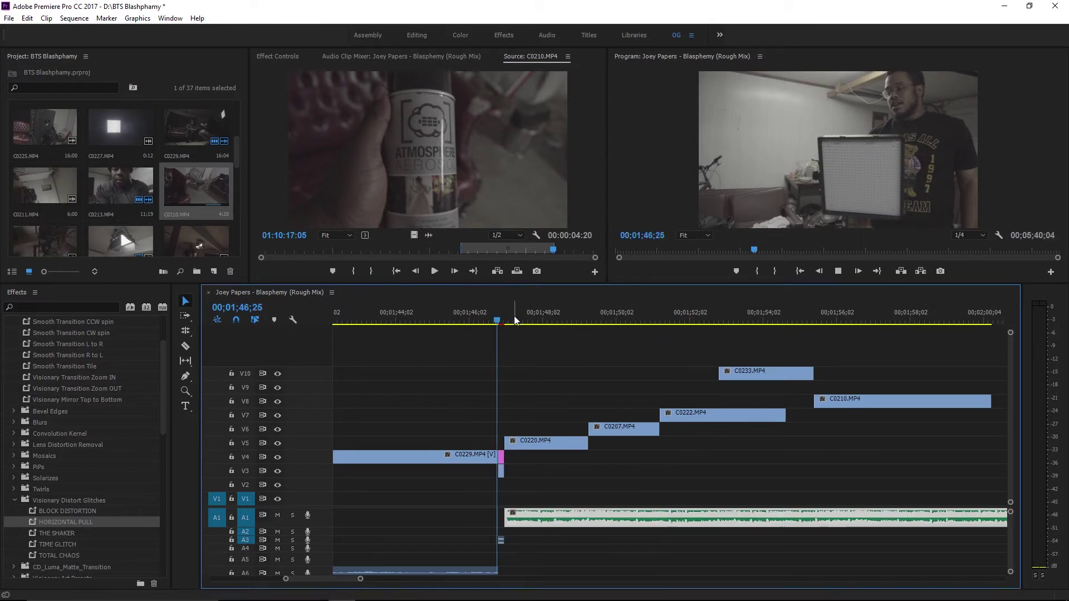
- Extend C0220.MP4 on V5, cut off its tail, and speed the tail up so it ends where C0207.MP4 starts
drag(609, 434, 624, 434)
key(Up)
right_click(715, 414)
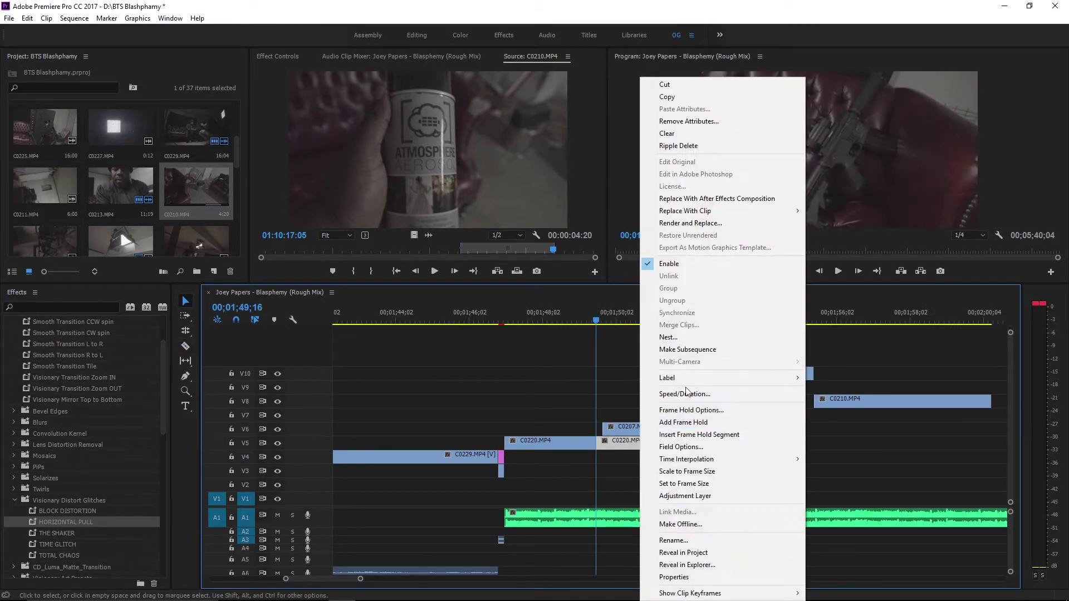
click(743, 350)
key(space)
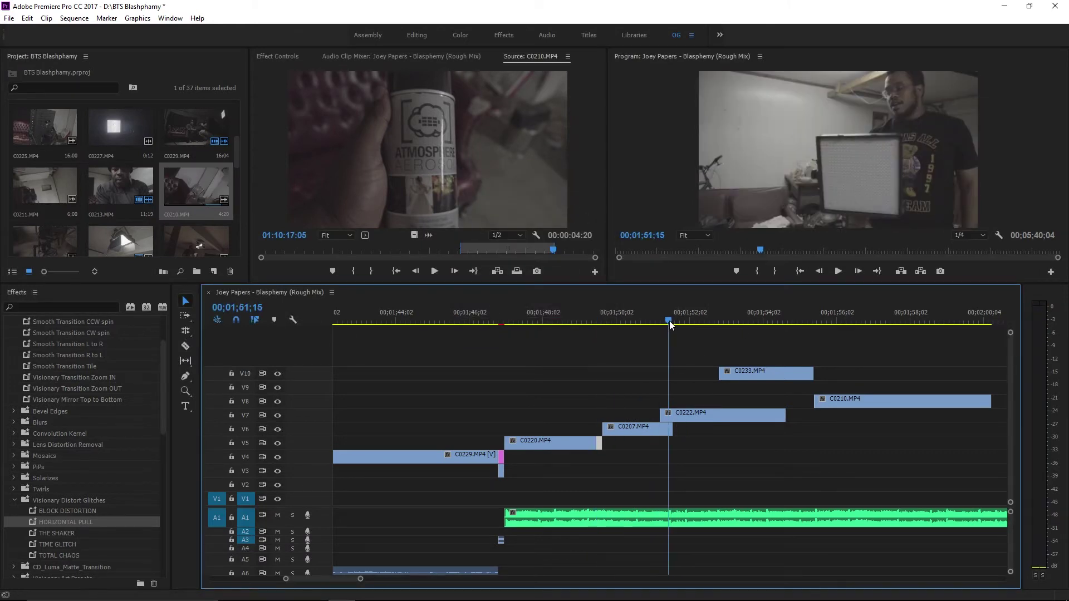
- Extend C0207.MP4 on V6, cut off its tail section and increase that section's speed
drag(675, 434, 665, 435)
right_click(671, 428)
click(768, 394)
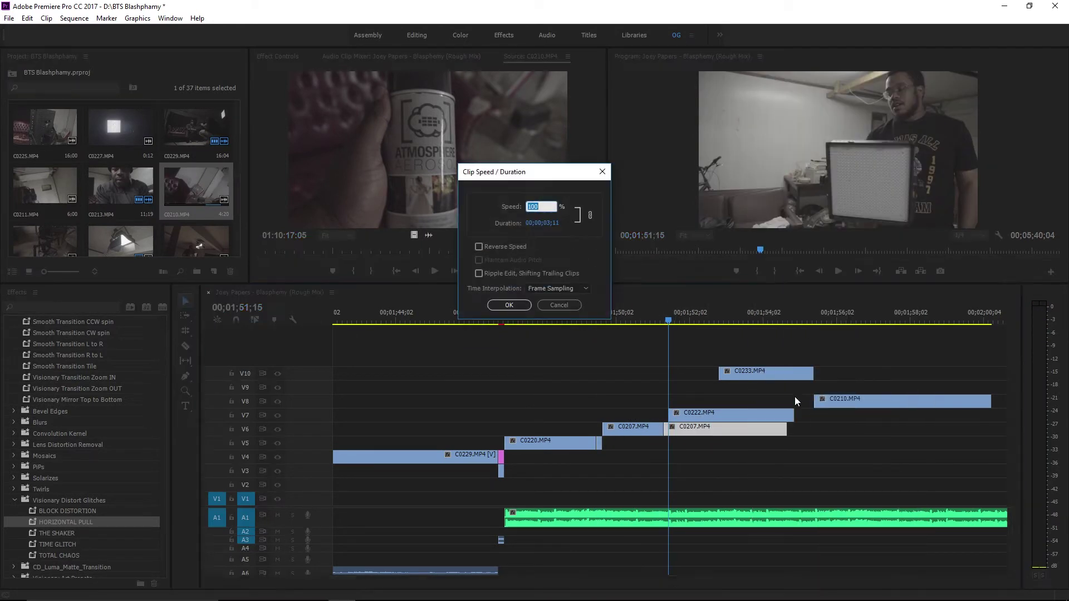
key(Return)
key(space)
- Cut C0222.MP4 on V7, speed up its tail section and start C0233.MP4 on V10 where it ends
click(659, 322)
click(724, 321)
click(699, 322)
right_click(759, 415)
click(769, 408)
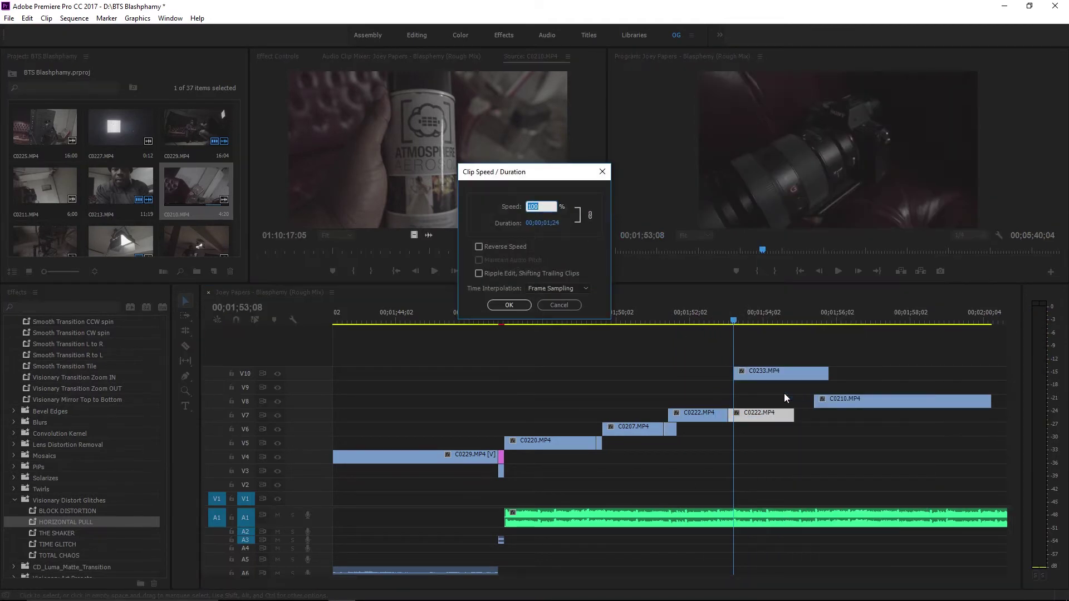
key(Return)
key(space)
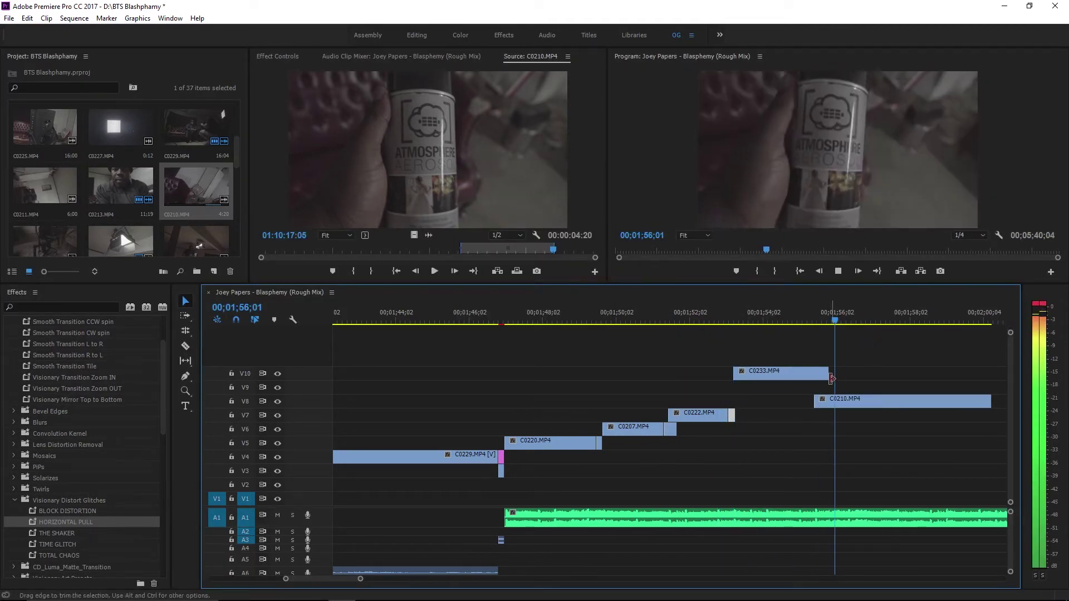
- Move the second C0230.MP4 excerpt and the closing C0229.MP4 with its song audio earlier, right after C0210.MP4
scroll(377, 579, down, 2)
scroll(377, 582, down, 2)
key(space)
scroll(442, 582, down, 3)
drag(859, 406, 779, 538)
key(space)
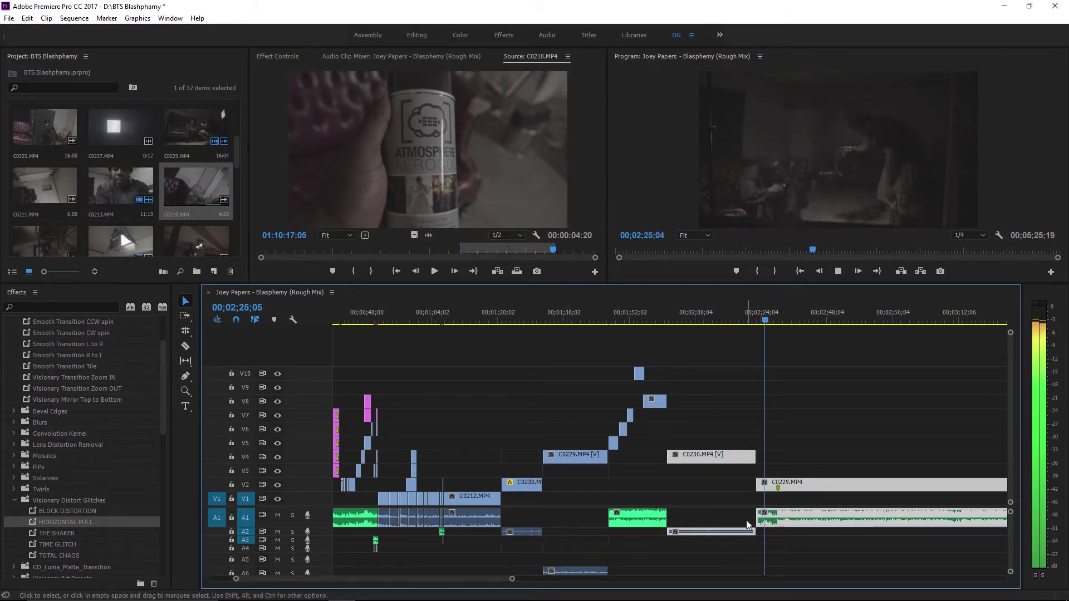
- Trim the closing song audio on A1 to end with C0229.MP4 and delete the stray short clip on V8
key(backslash)
drag(1006, 517, 809, 509)
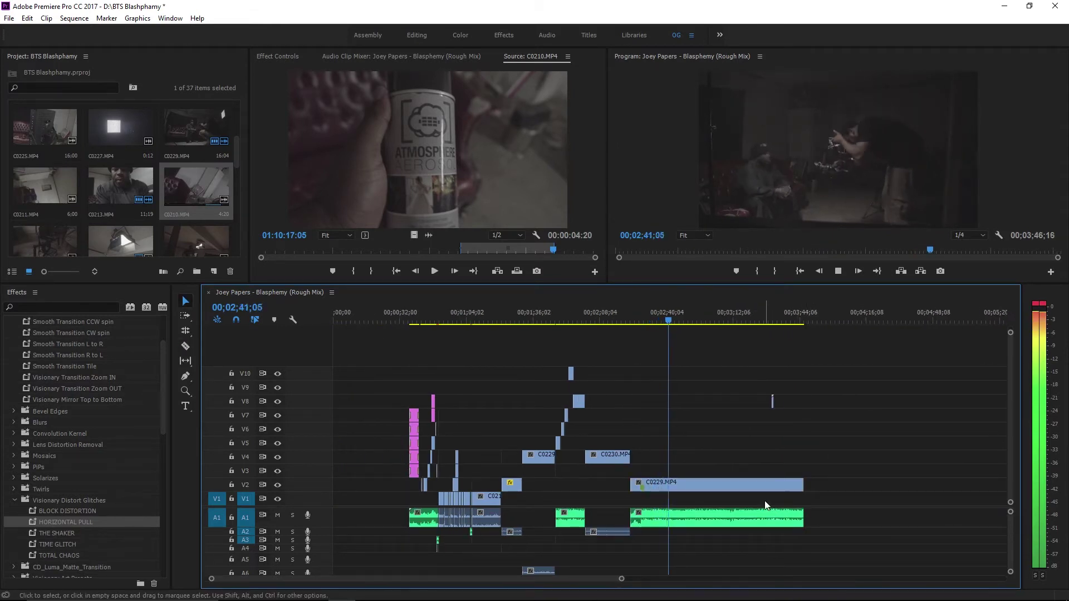
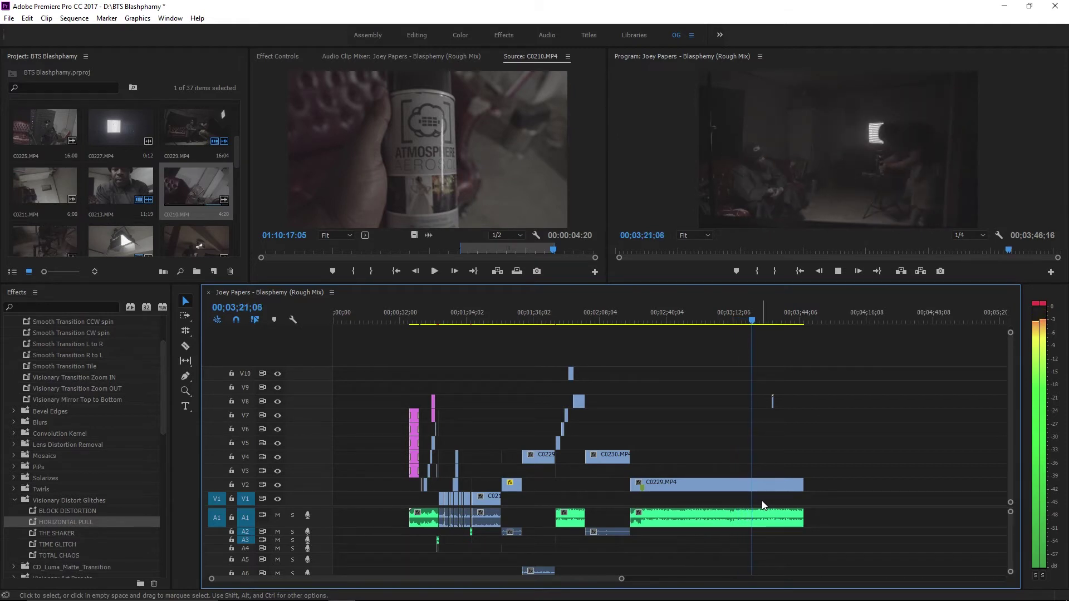
click(753, 318)
key(equal)
key(equal)
key(equal)
key(equal)
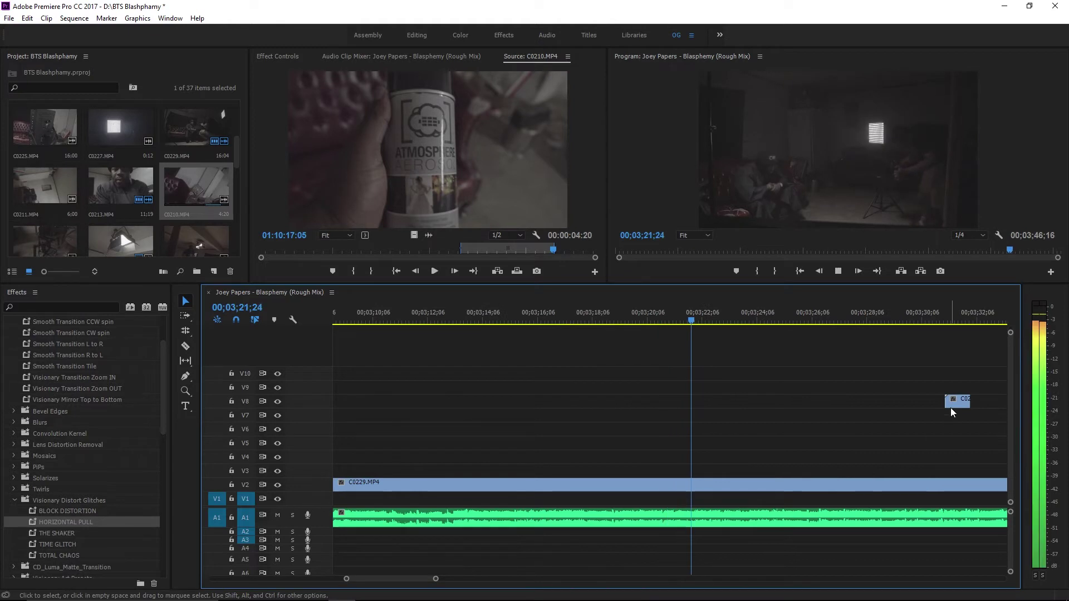
key(space)
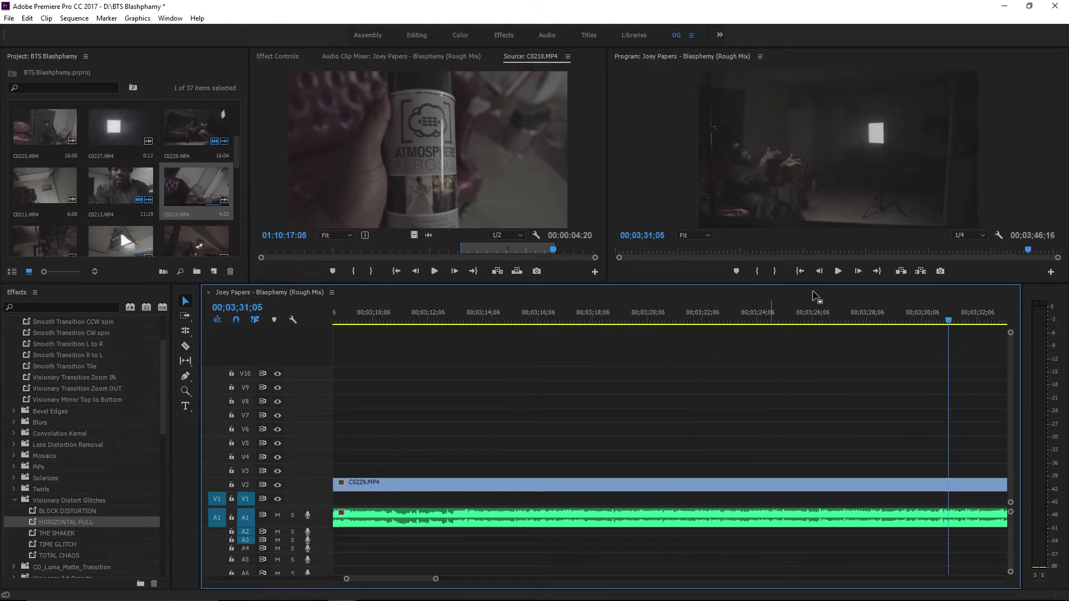
- Save the project and trim the closing C0229.MP4 video on V2 to end at 00;03;26;13, keeping the song audio
key(minus)
key(minus)
key(space)
key(ctrl+s)
key(space)
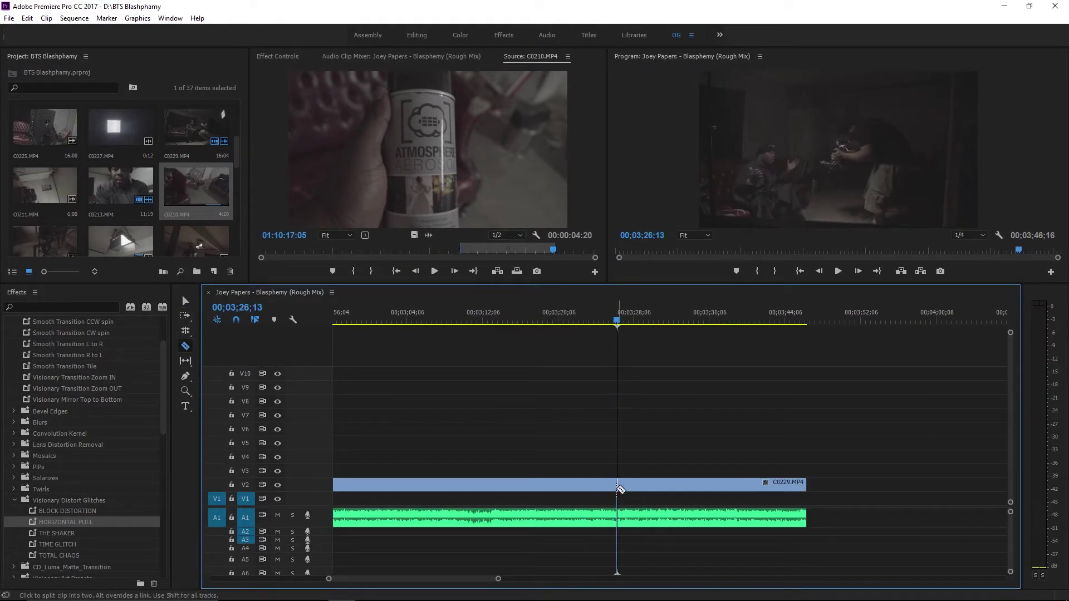
key(w)
- Open C0226.MP4 in the Source Monitor and scrub through it to choose an excerpt for a cutaway
scroll(173, 188, up, 5)
double_click(125, 239)
drag(384, 253, 553, 249)
click(471, 522)
- Place the C0226.MP4 excerpt's video on V7 right after C0233.MP4
key(minus)
key(minus)
key(Up)
key(Up)
key(Up)
key(space)
key(equal)
click(510, 322)
key(equal)
drag(428, 149, 742, 421)
- Cut C0226.MP4 on V7, speed up its tail section and start C0210.MP4 on V8 right after it
right_click(744, 397)
click(759, 414)
key(space)
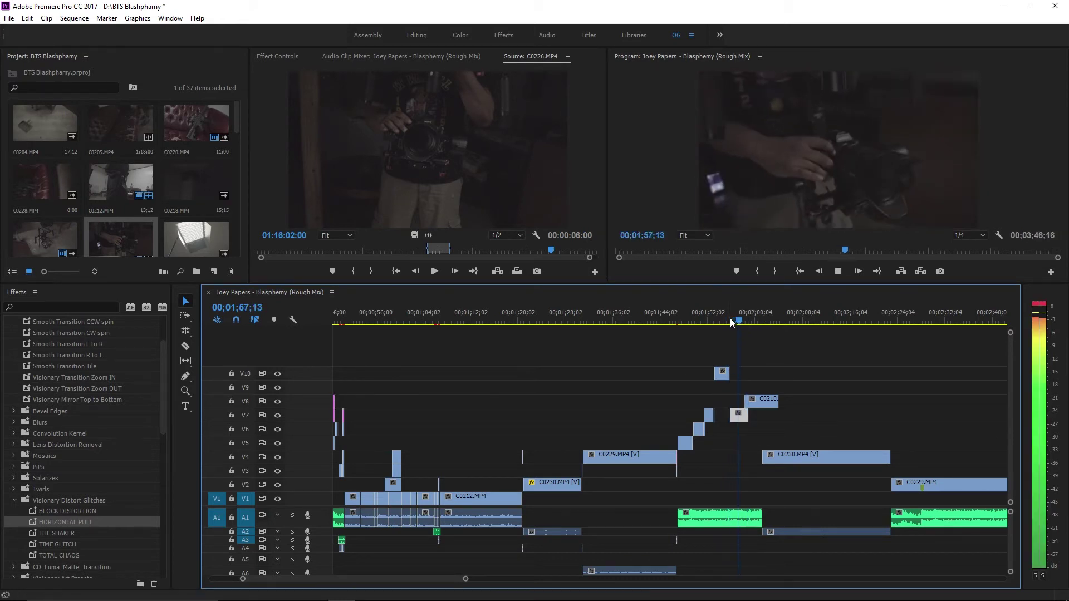
key(space)
key(=)
right_click(690, 400)
click(702, 390)
text(6)
key(Return)
key(space)
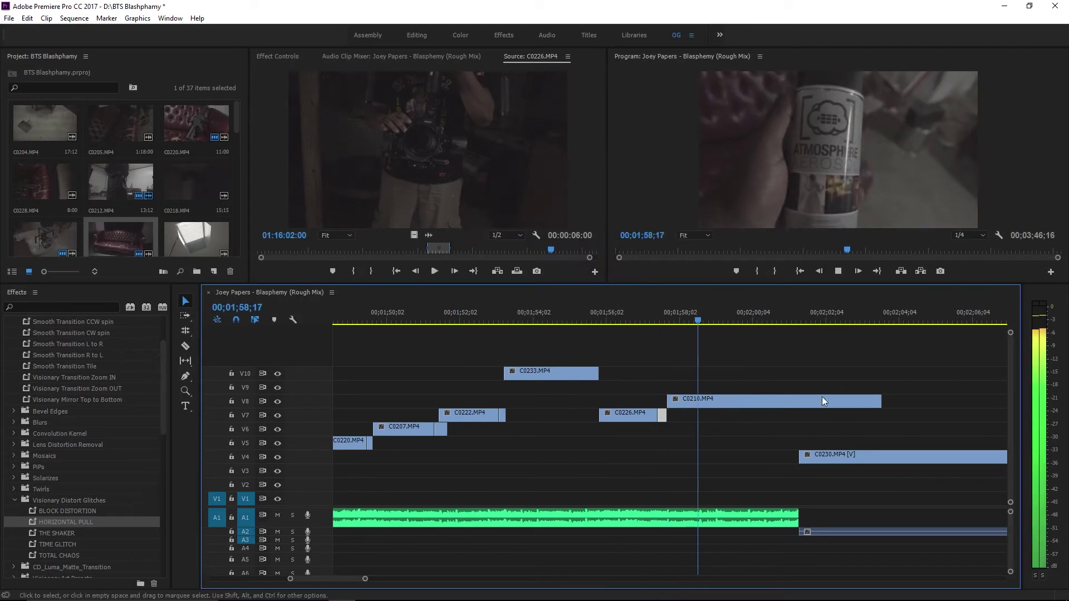
- Cut off the tail of C0210.MP4 on V8 and speed it up so it ends where the second C0230.MP4 excerpt starts
click(776, 319)
right_click(802, 401)
key(Escape)
drag(799, 402, 810, 401)
key(space)
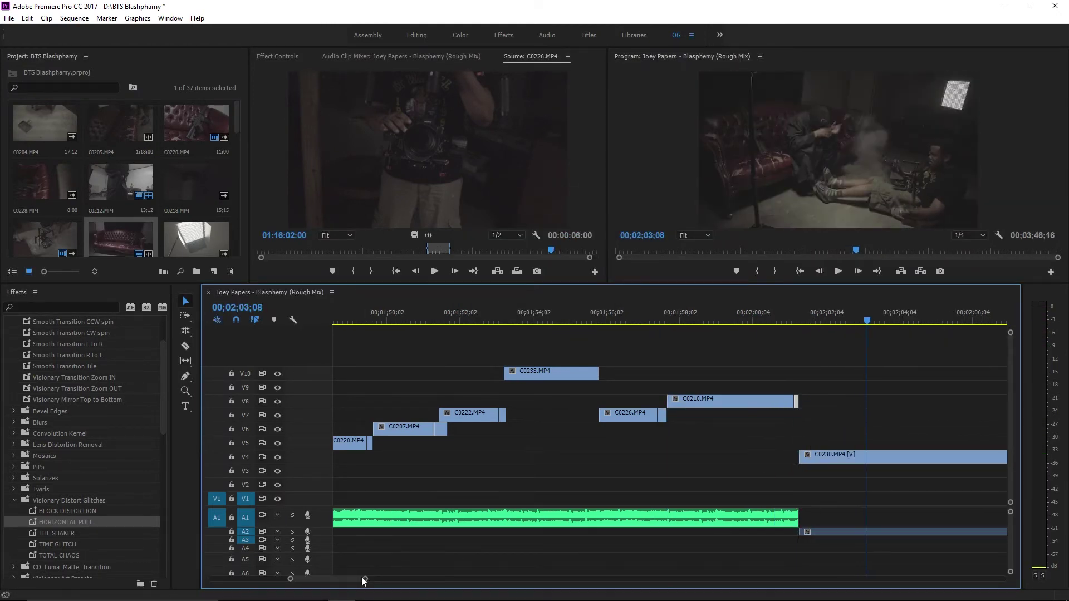
- Copy the HD Bars and Tone transition with its sound to V10 and A3 at the cut from C0210.MP4 to C0230.MP4
key(minus)
key(minus)
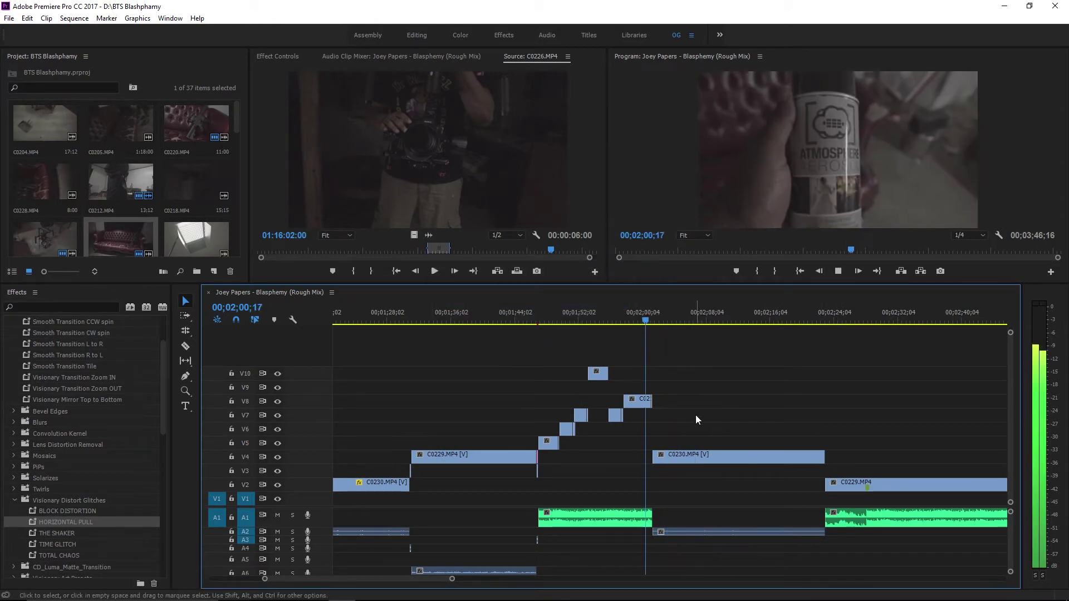
key(space)
key(equal)
drag(441, 471, 660, 373)
key(space)
mouse_move(666, 323)
mouse_down()
mouse_move(650, 325)
mouse_move(660, 325)
mouse_up()
- Set the blend mode of the copied HD Bars and Tone clip to Difference
click(278, 56)
click(396, 230)
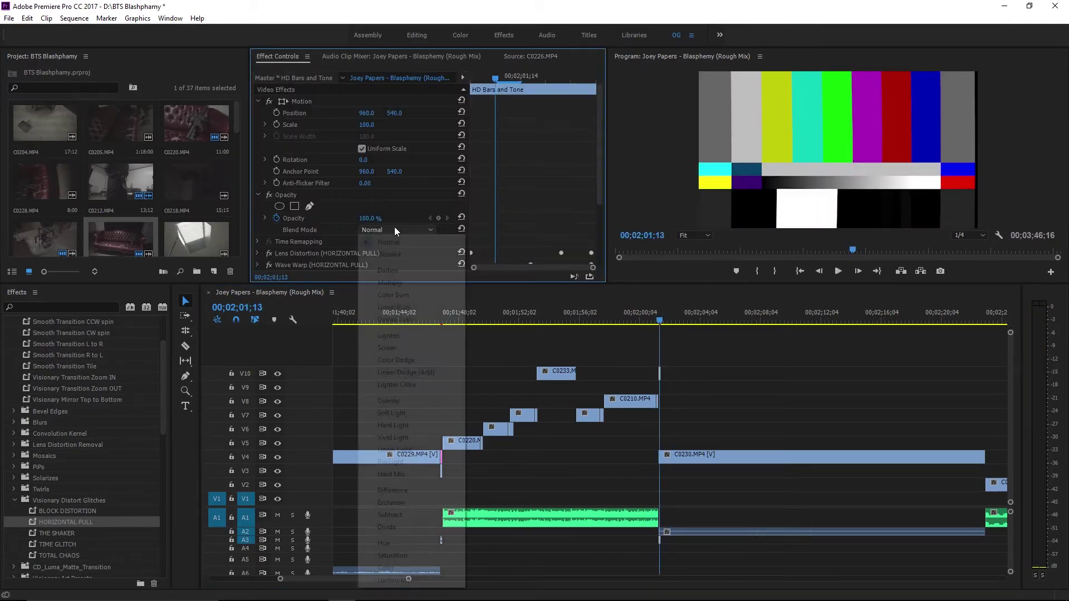
click(396, 489)
- Split off the opening frames of the second C0230.MP4 excerpt, apply the HORIZONTAL PULL glitch to them and preview the transition
key(c)
key(space)
key(space)
drag(656, 460, 669, 457)
drag(663, 320, 658, 320)
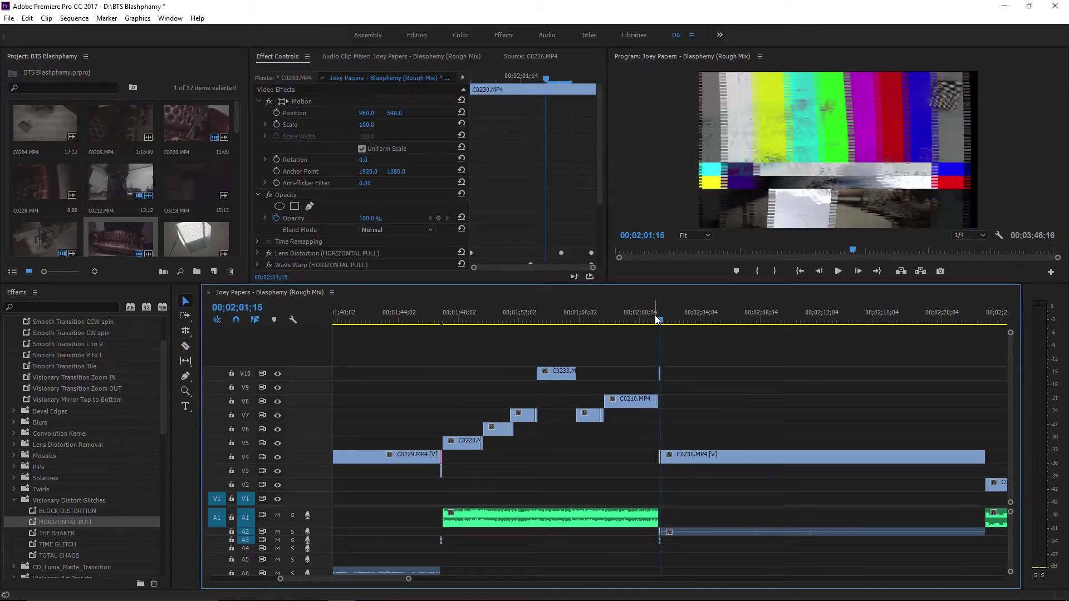
key(space)
- Save the project and split the closing C0229.MP4 video on V2 about five seconds after its start
key(minus)
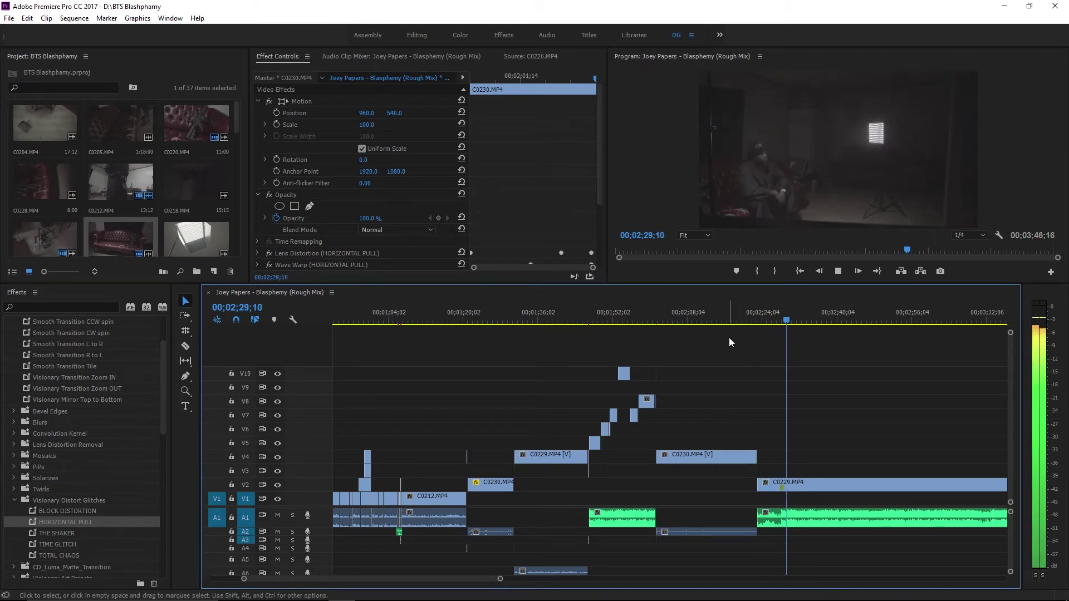
click(756, 316)
key(ctrl+s)
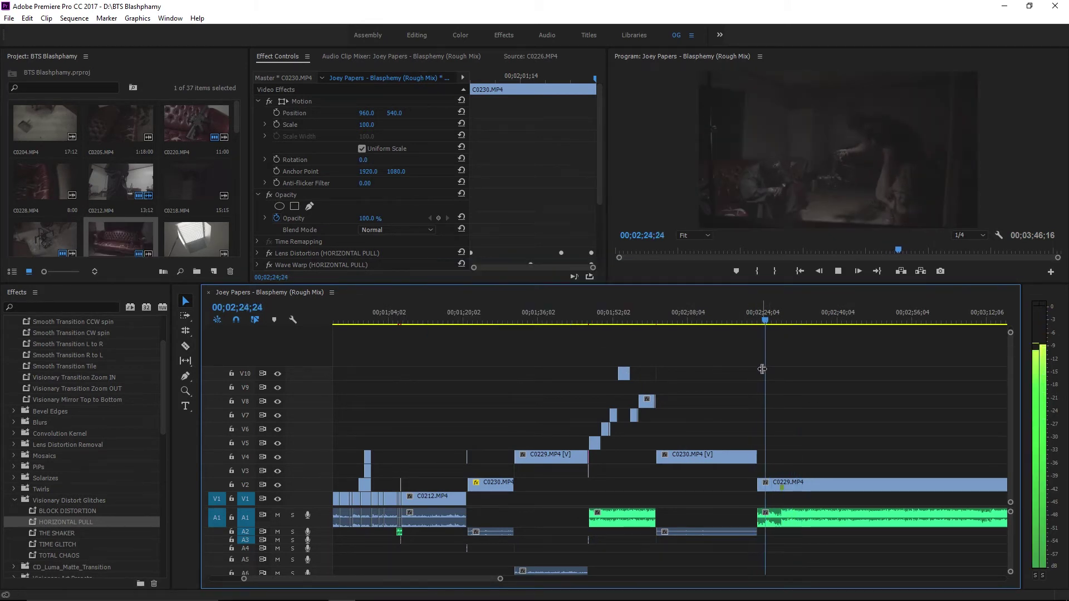
key(space)
key(ctrl+k)
- Place front.jpg on V6 above the first section of the closing C0229.MP4 and check the opening cover graphic for reference
scroll(122, 184, down, 10)
drag(196, 183, 770, 432)
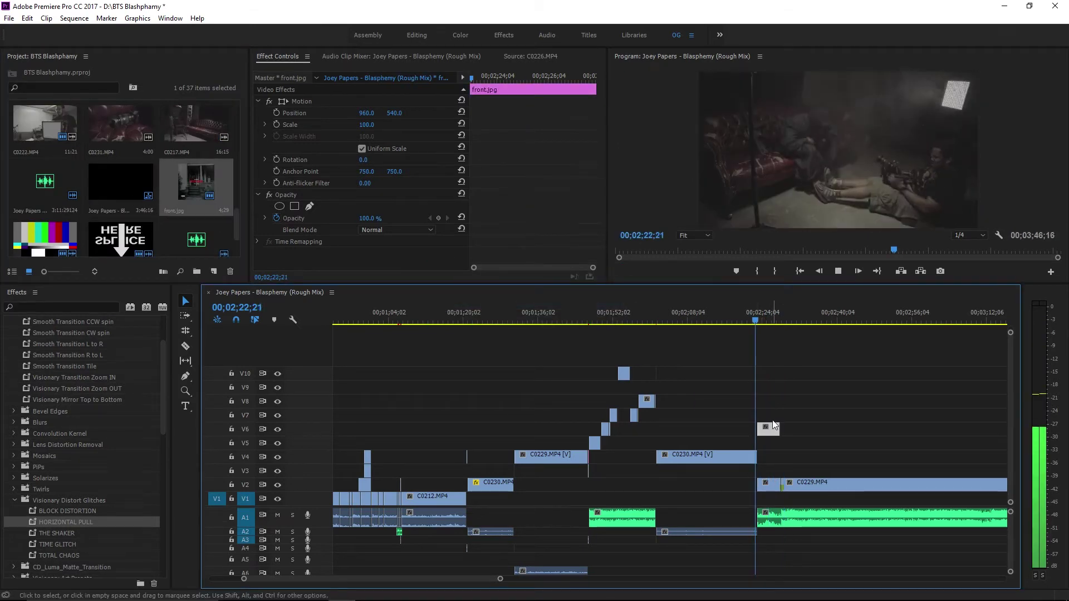
drag(441, 581, 409, 582)
click(516, 322)
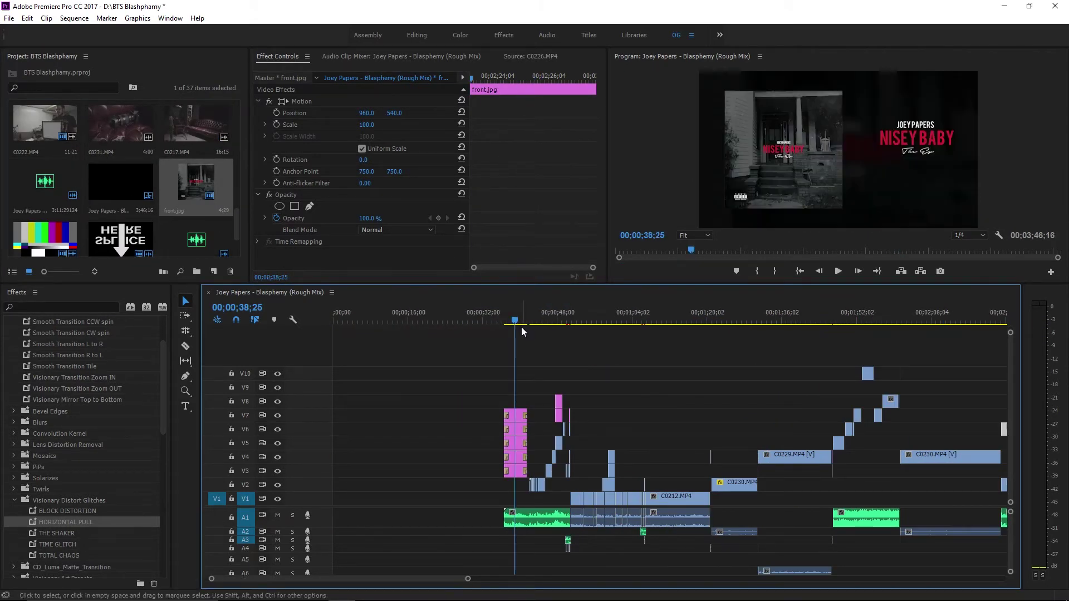
drag(989, 318, 811, 323)
key(=)
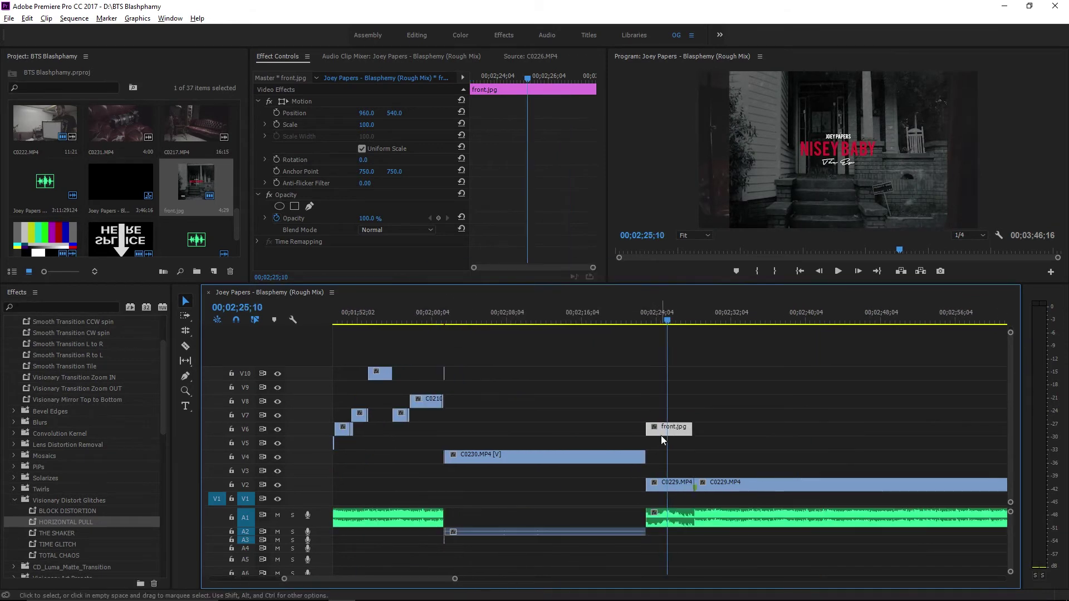
- Copy front.jpg to V5 at scale 198 with Gaussian Blur and move the short C0229.MP4 section from V2 to V1
text(BLUR)
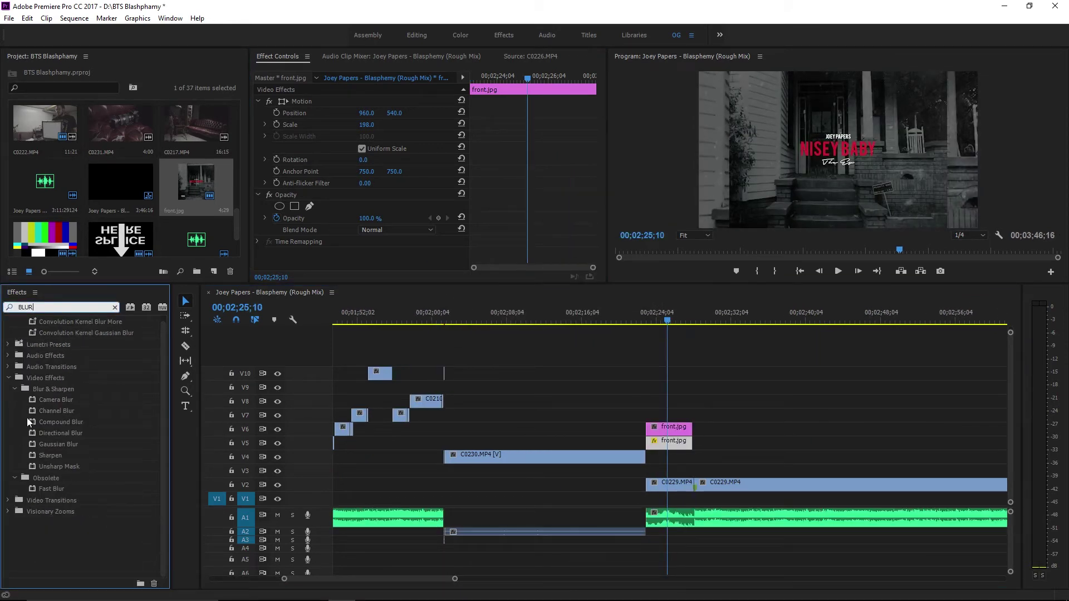
drag(675, 446, 736, 496)
click(668, 443)
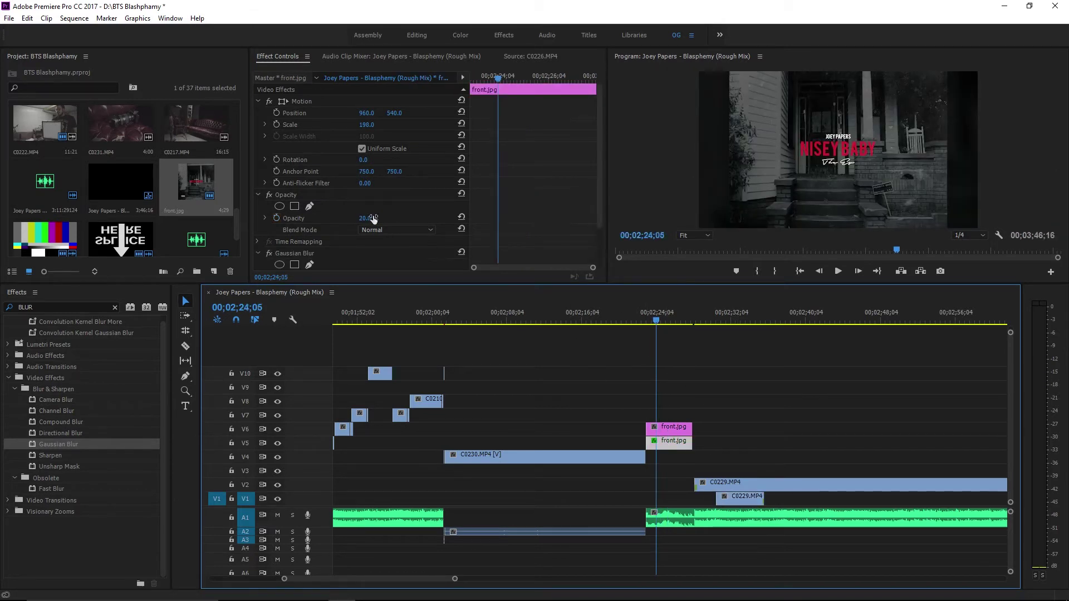
- Set the V5 front.jpg's opacity to 27%, animate its scale with keyframes at both ends of the clip and preview it
scroll(540, 262, down, 2)
key(space)
scroll(534, 234, up, 2)
click(640, 322)
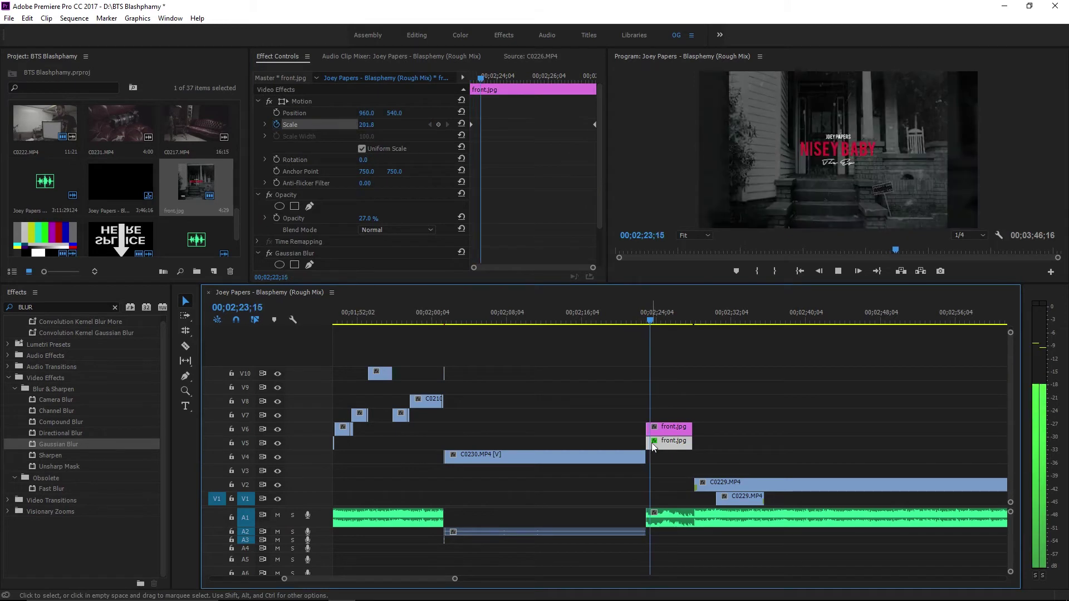
- Set the scale of the V6 front.jpg to 55 and preview it over the blurred cover background
click(669, 427)
drag(363, 125, 390, 124)
drag(642, 321, 661, 321)
click(939, 271)
click(647, 316)
key(space)
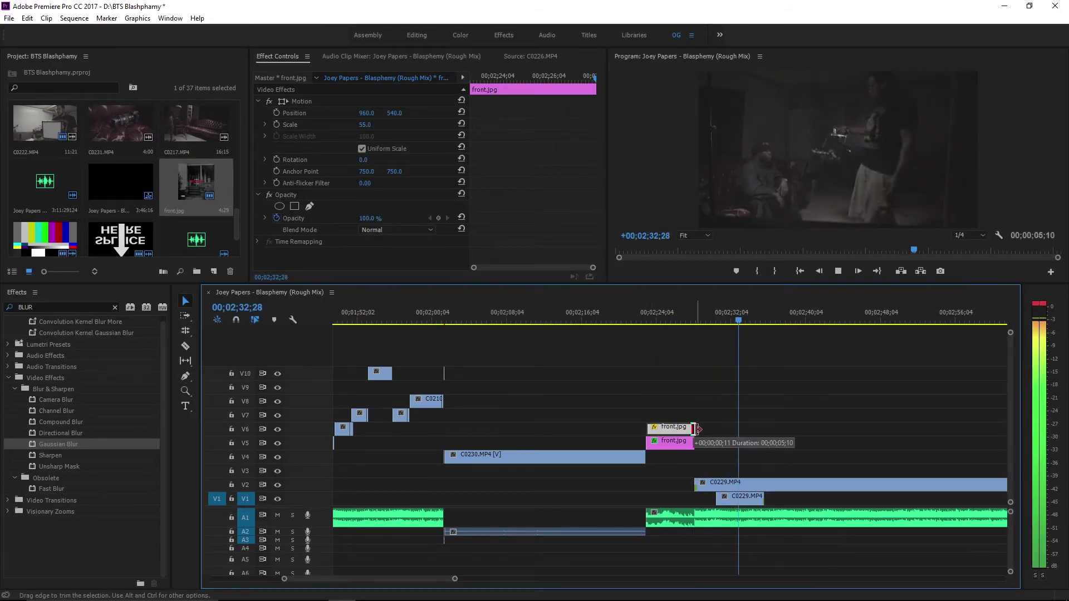
- Extend both front.jpg clips to meet C0229.MP4 on V2, enlarge the preview area and delete the leftover C0229.MP4 section on V1
click(684, 317)
drag(647, 284, 647, 356)
key(space)
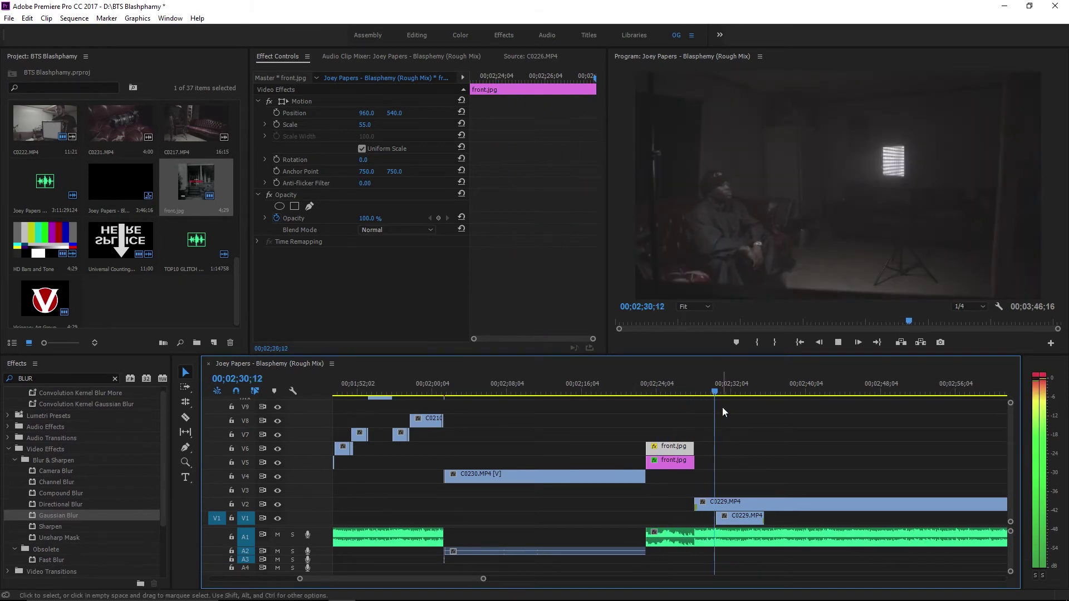
mouse_move(484, 579)
mouse_down()
mouse_move(568, 579)
mouse_move(488, 580)
mouse_up()
key(space)
- Split both front.jpg clips shortly after their start and apply the HORIZONTAL PULL glitch preset to the opening slices
key(c)
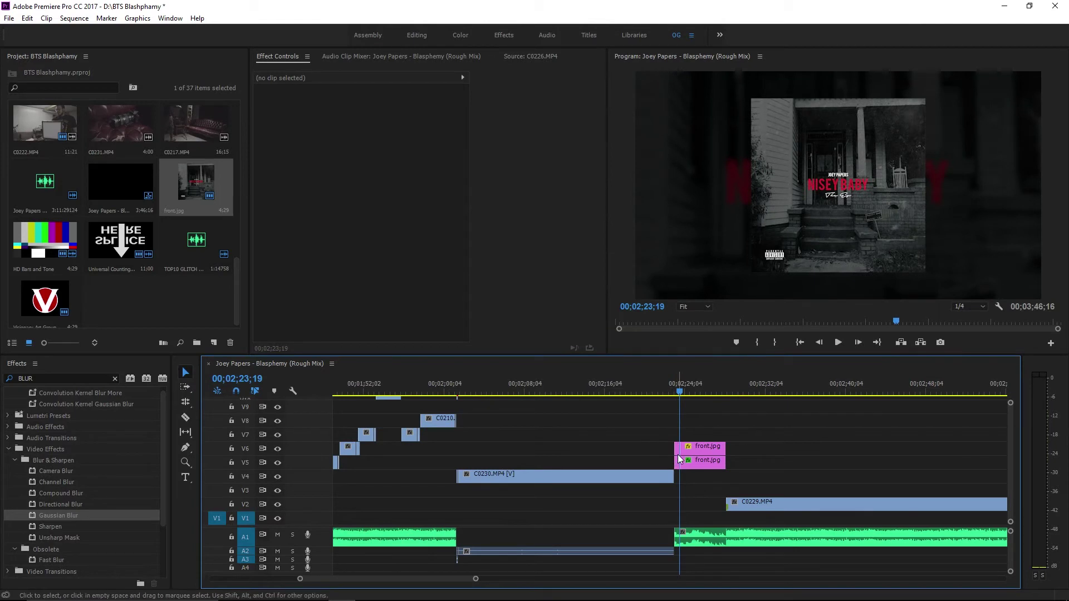
click(679, 459)
scroll(170, 390, up, 3)
click(115, 380)
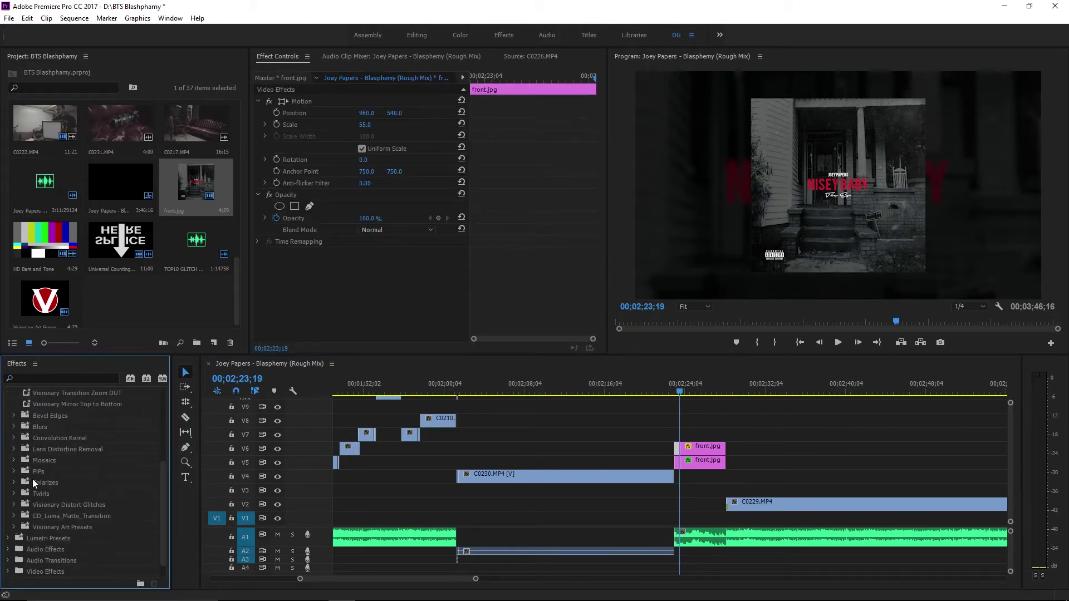
scroll(22, 490, down, 5)
click(14, 484)
scroll(35, 472, down, 1)
click(680, 386)
key(space)
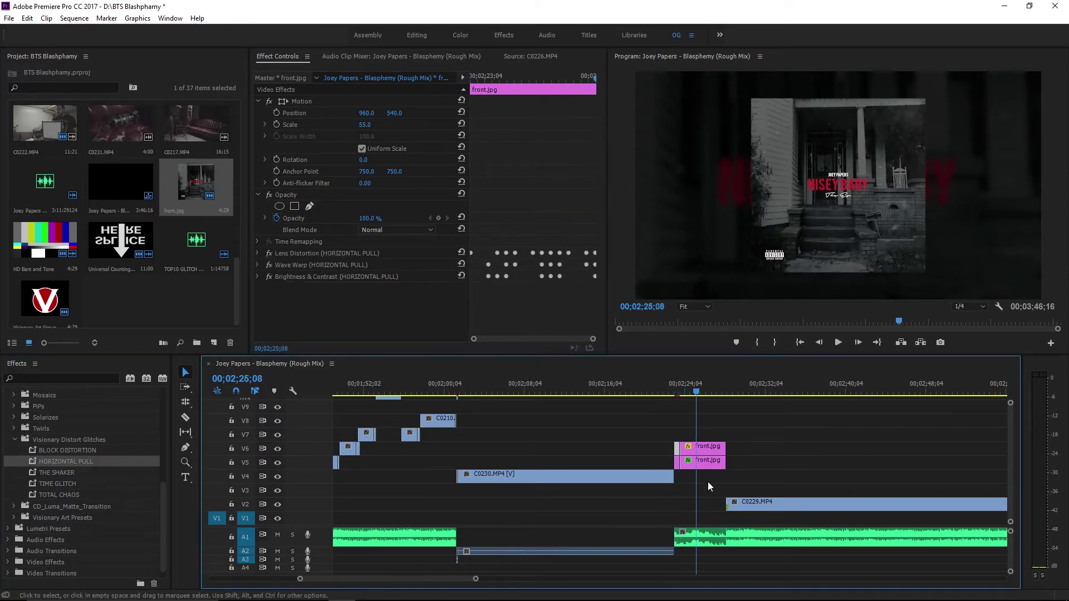
- Place the marked 1:10 section of the TOP10 GLITCH sound effect on A3 around the start of the front.jpg clips
drag(196, 239, 433, 319)
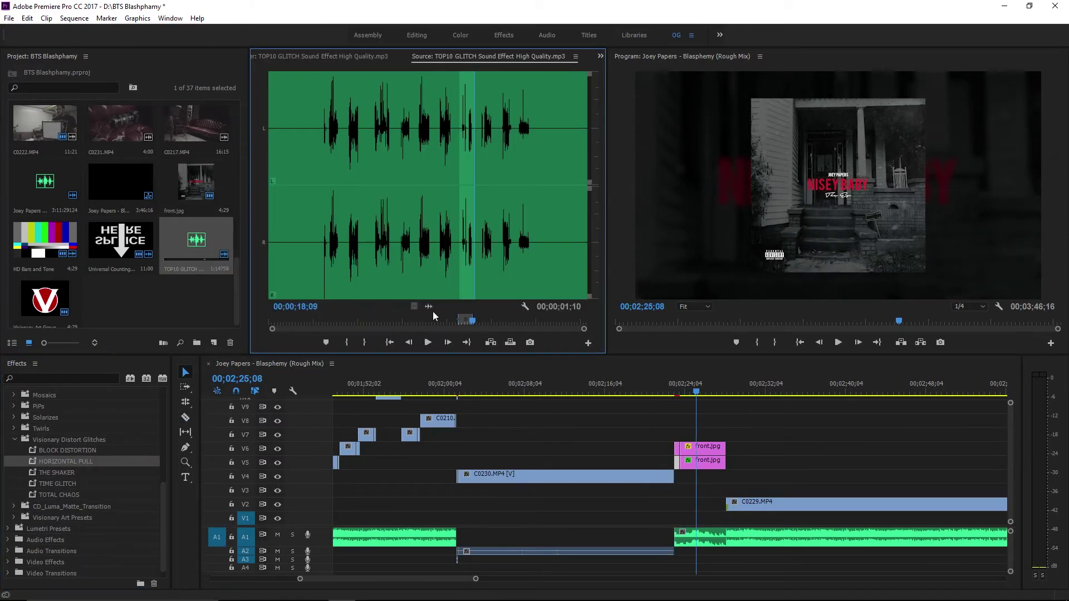
key(equal)
key(equal)
key(equal)
drag(683, 567, 410, 566)
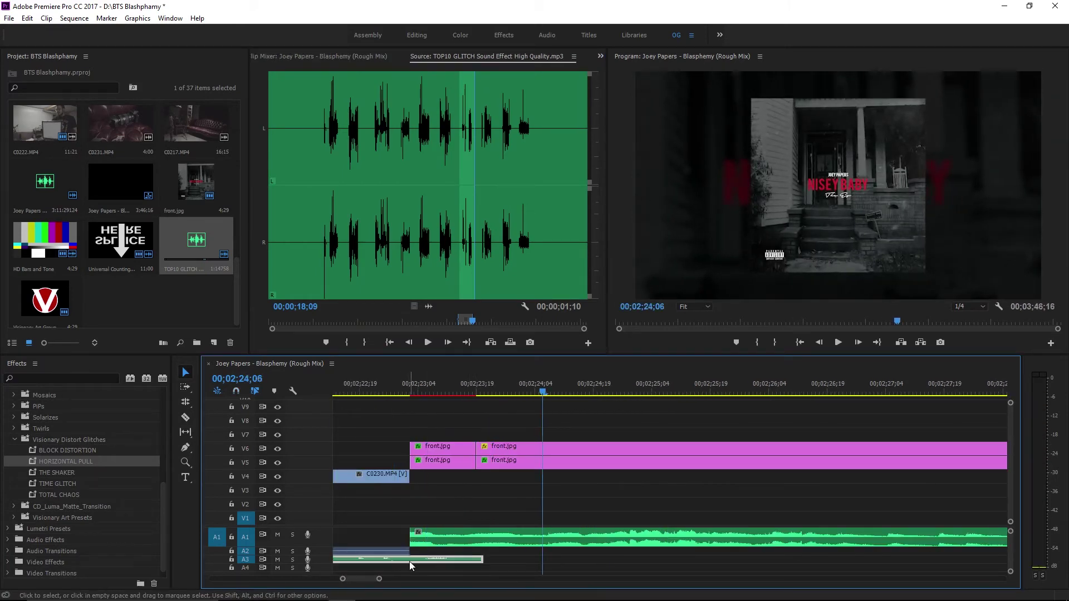
click(400, 391)
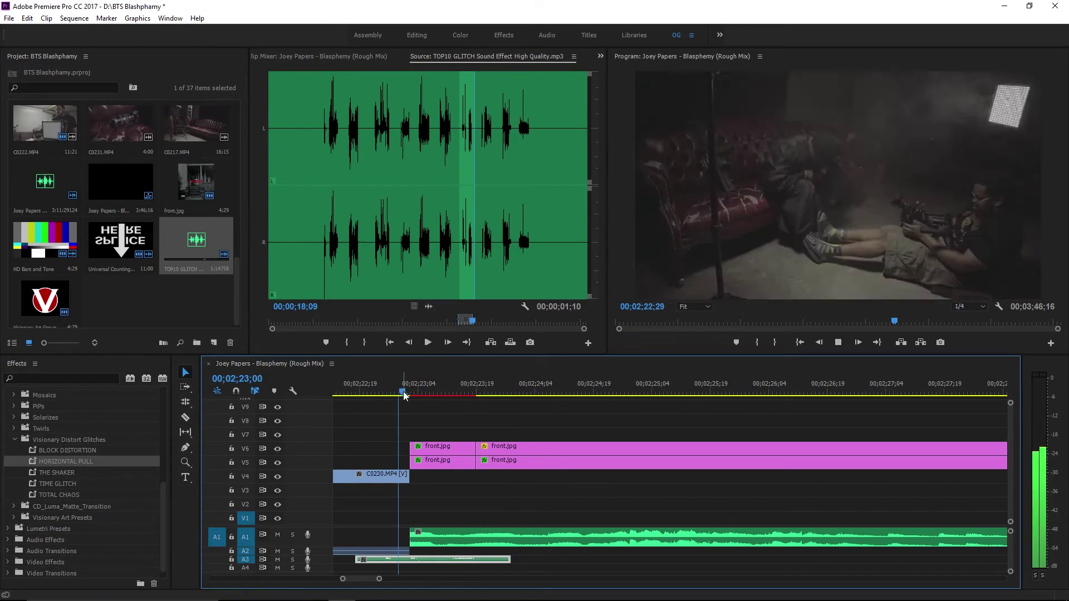
key(space)
- Save the project and play back from the cover graphic into the closing C0229.MP4 section
key(minus)
key(minus)
key(minus)
key(ctrl+s)
click(712, 390)
key(space)
- Save the project and import the six still images from C0226, C0229 and C0230 stored on the Desktop
drag(413, 580, 623, 579)
scroll(178, 167, down, 5)
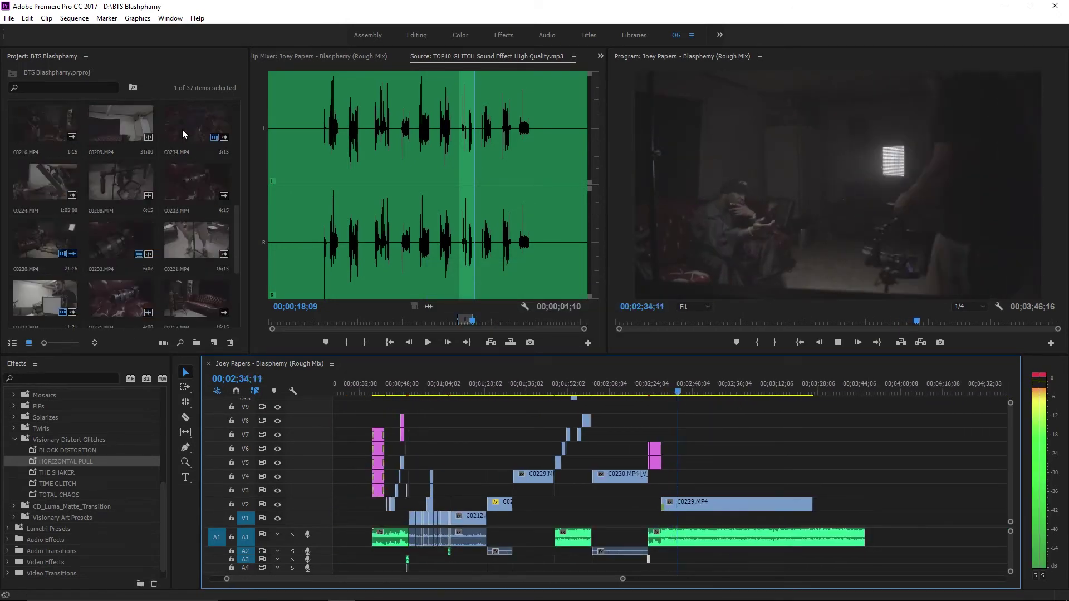
key(ctrl+s)
click(9, 18)
click(48, 281)
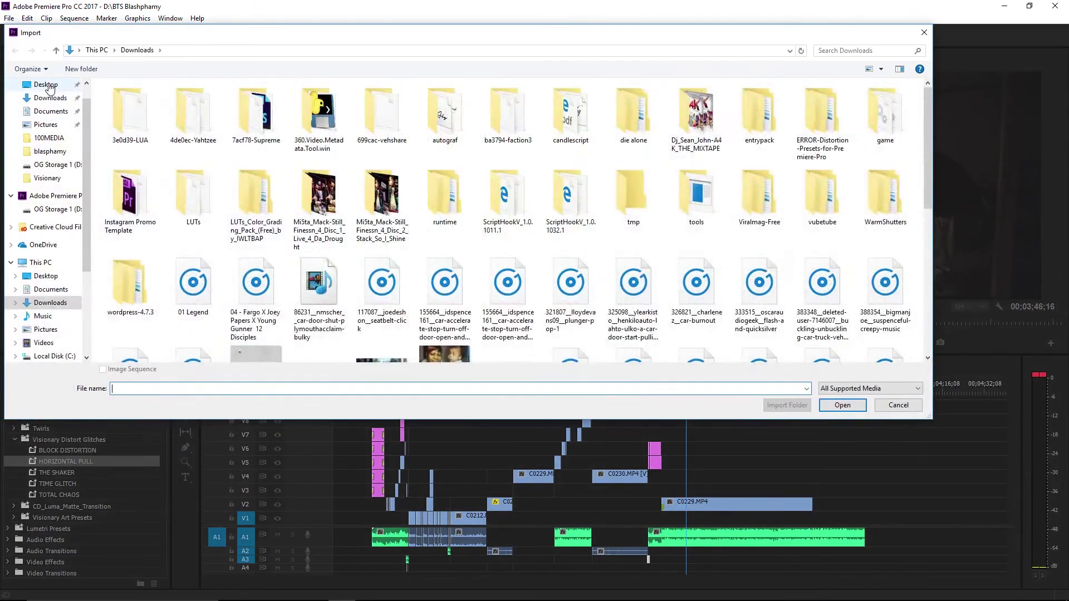
click(46, 84)
shift+click(256, 210)
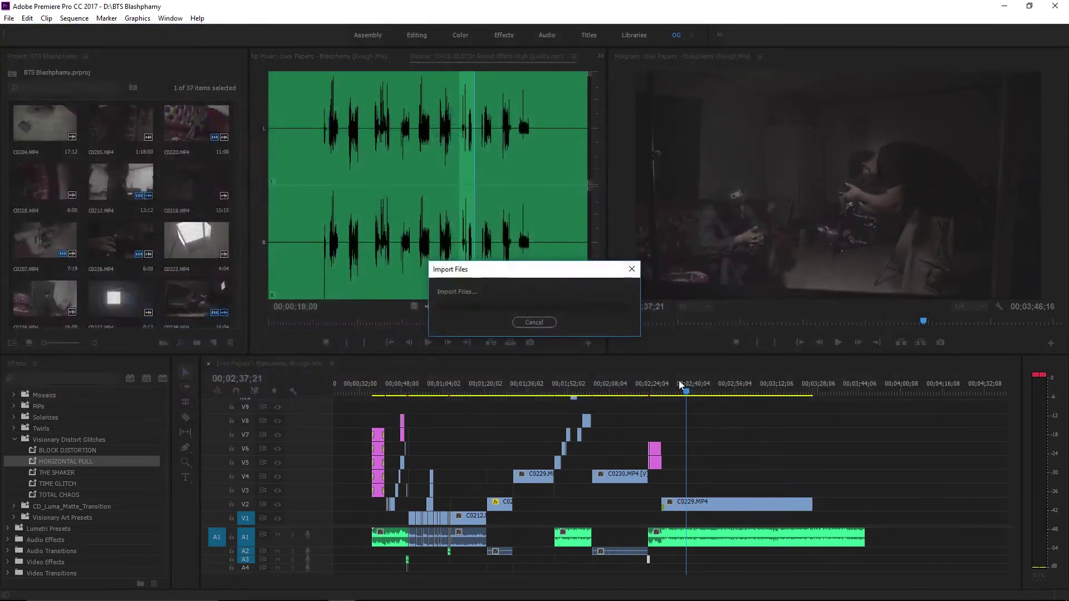
key(Return)
- Preview the imported C0226, C0229 and C0230 stills one after another to compare them for the closing image
double_click(196, 241)
double_click(129, 238)
double_click(44, 286)
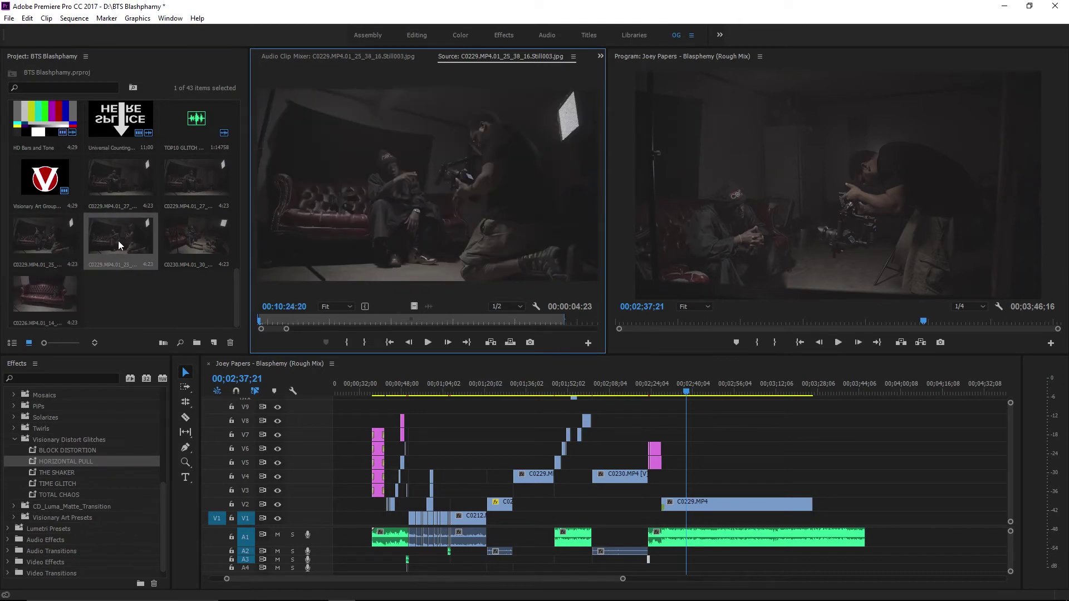
double_click(192, 233)
double_click(180, 185)
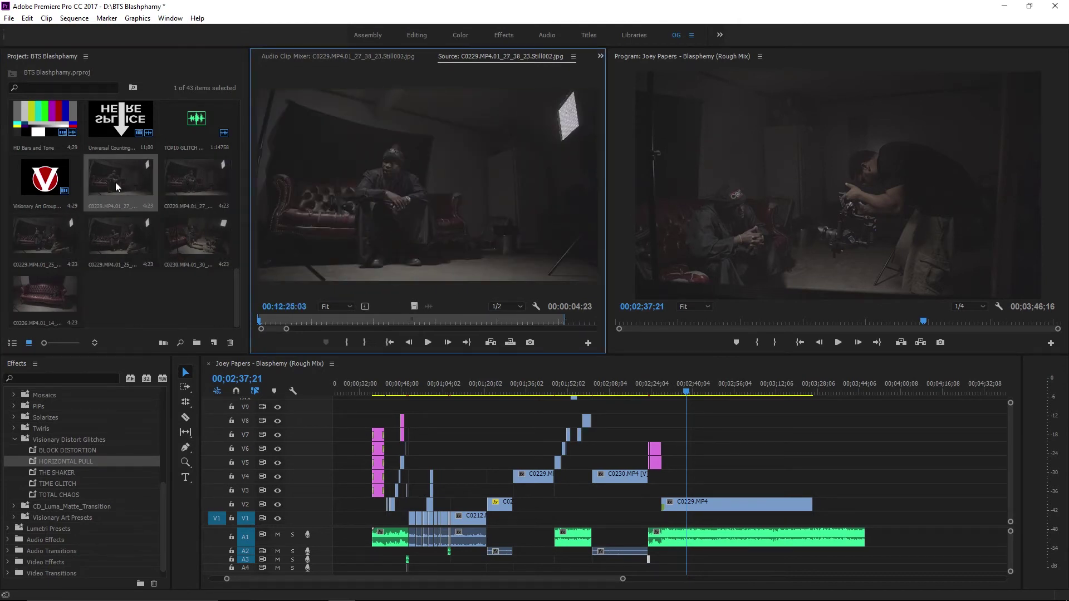
double_click(55, 255)
double_click(136, 204)
double_click(148, 238)
double_click(54, 289)
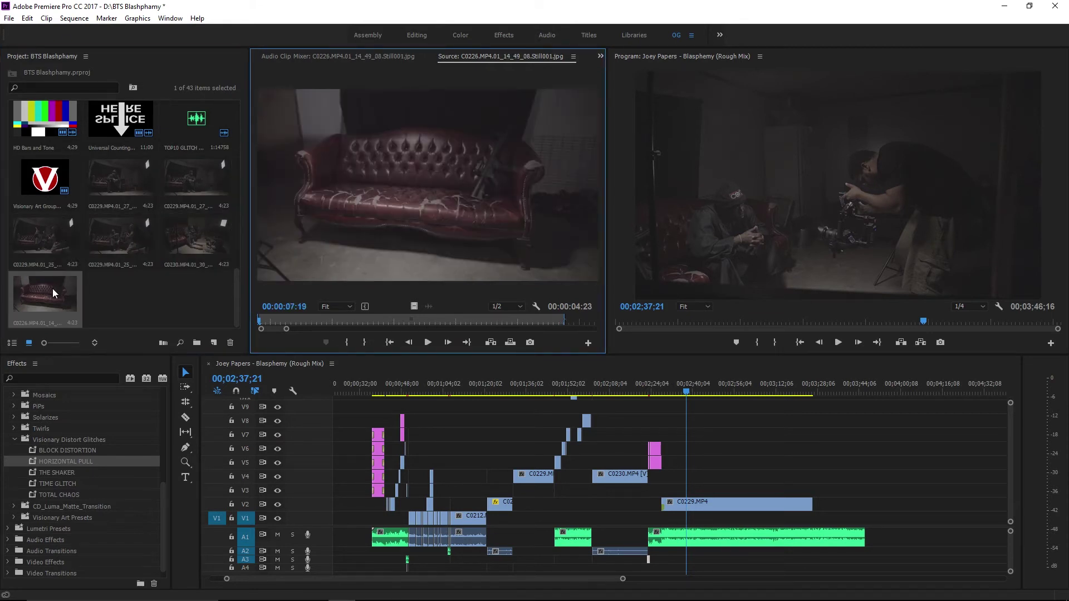
double_click(54, 239)
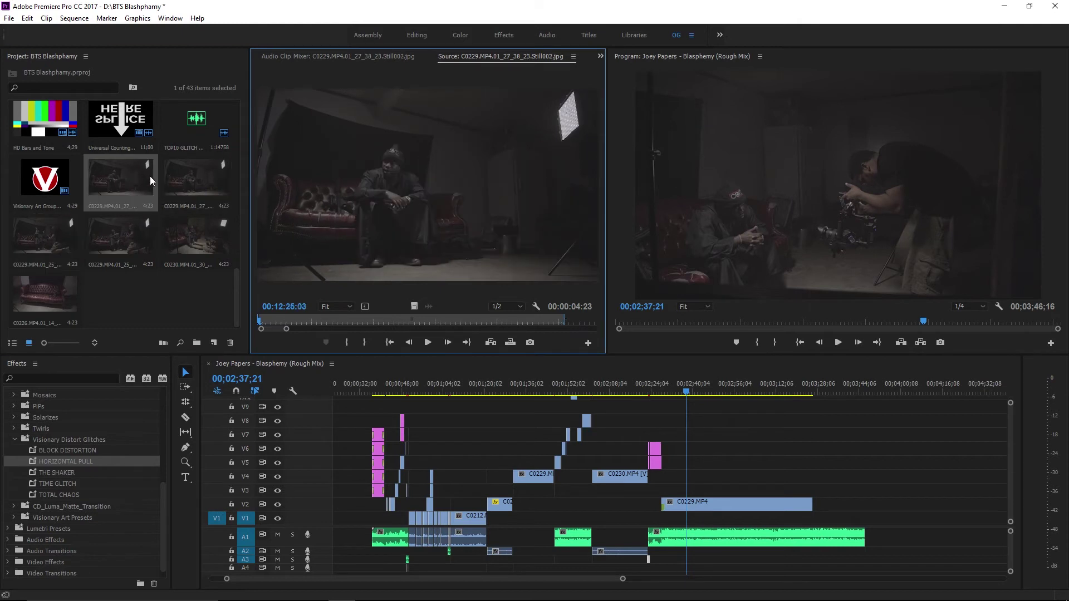
- Place C0229.MP4.01_27_28_14.Still001.jpg on V3 after the closing C0229.MP4 clip, extend it to the song's end, and save the project
double_click(195, 178)
drag(195, 178, 866, 487)
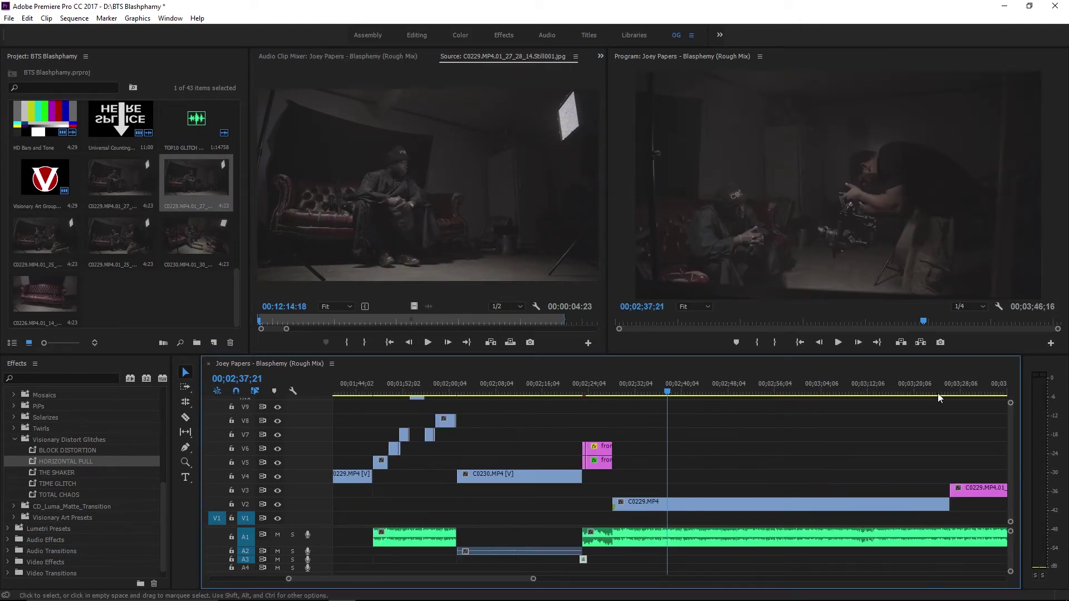
click(936, 390)
key(equal)
key(equal)
key(space)
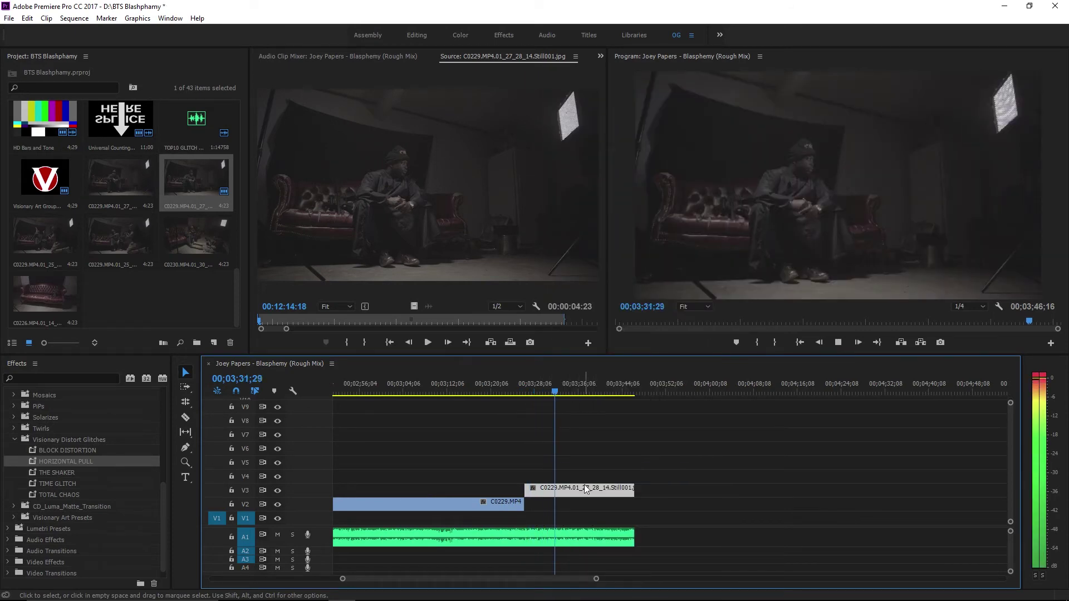
key(ctrl+s)
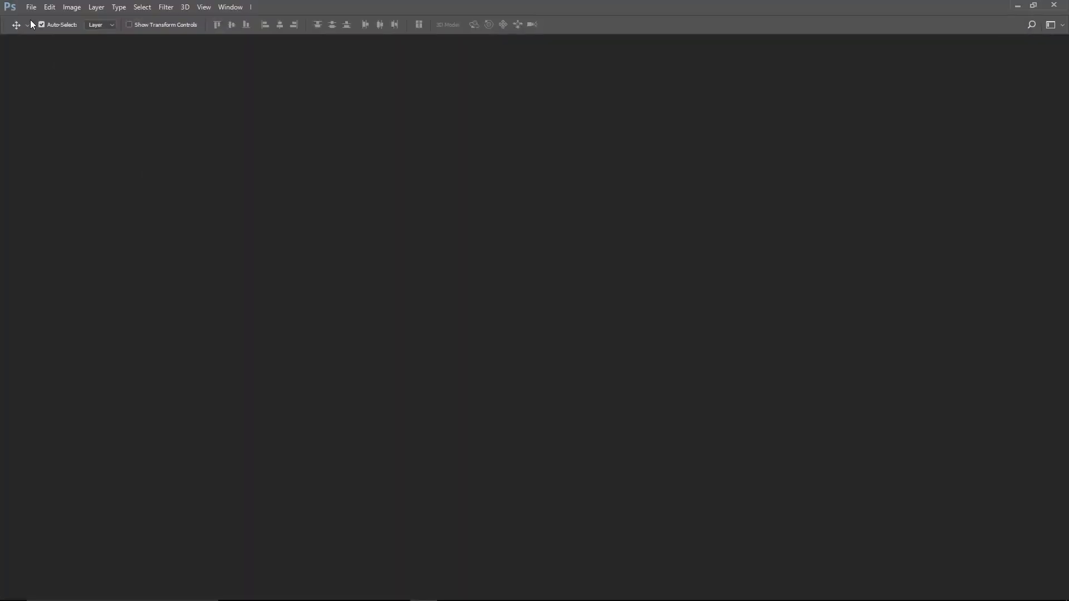
- Switch to Photoshop and open the still C0229.MP4.01_27_28_14.Still001.jpg
click(31, 7)
click(68, 27)
key(Escape)
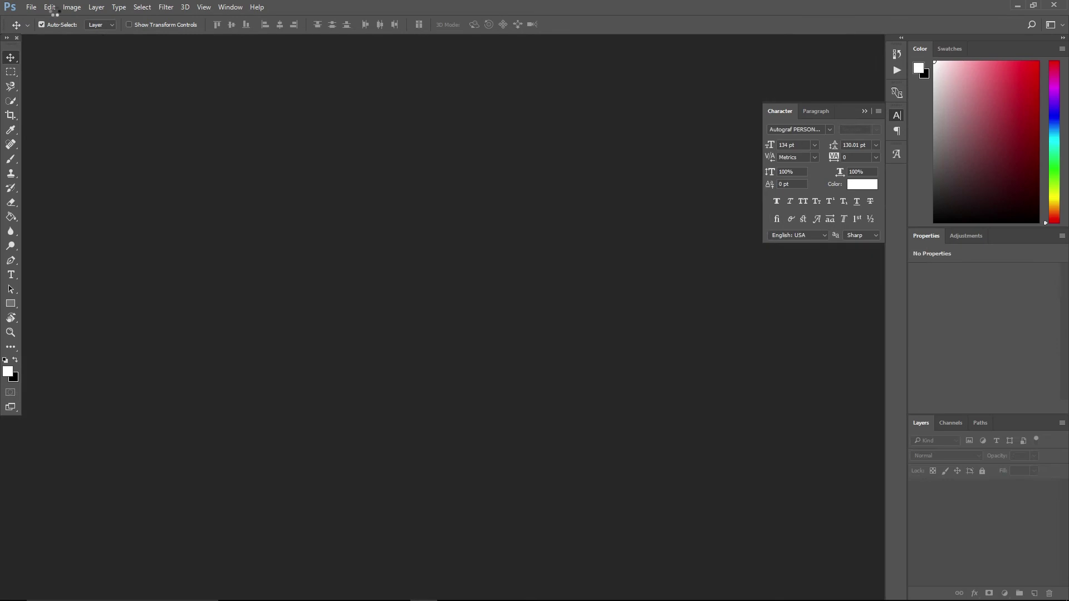
click(31, 7)
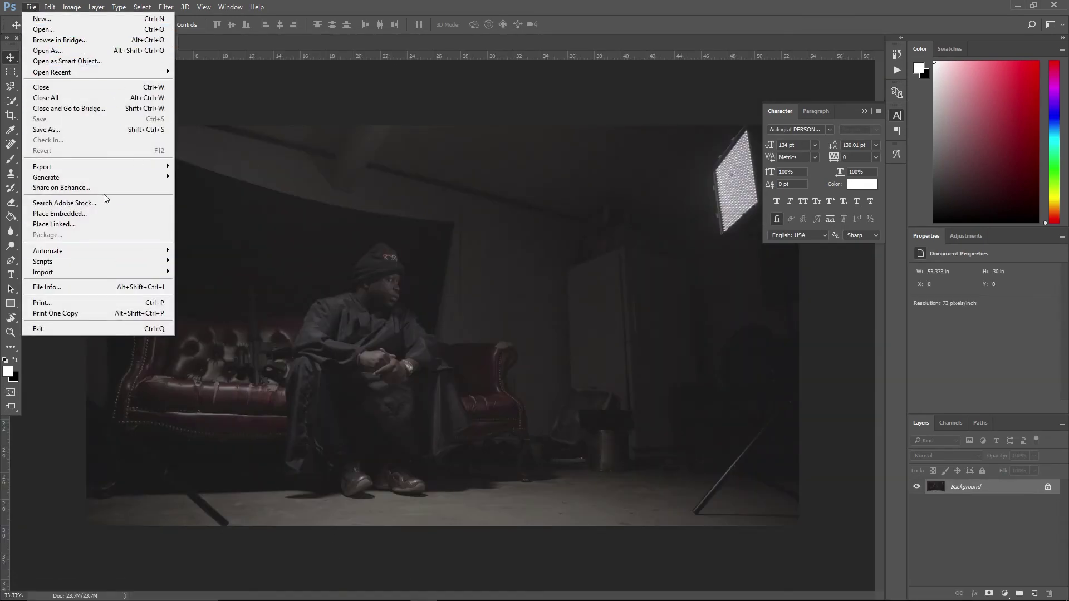
click(44, 29)
double_click(130, 84)
scroll(209, 198, down, 5)
scroll(209, 198, up, 5)
key(Escape)
- Add the text OFFICIAL YOUTUBE over the lower part of the sofa and set it in Trajan Pro 3 at 74 pt
click(177, 426)
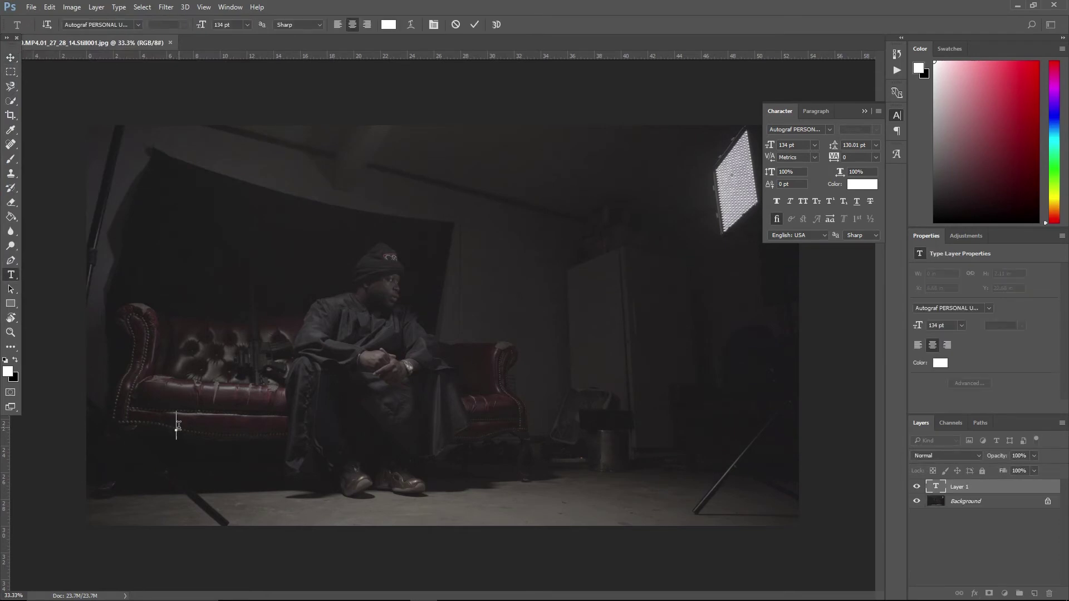
text(OFFICIALYOUTUBE)
key(ctrl+a)
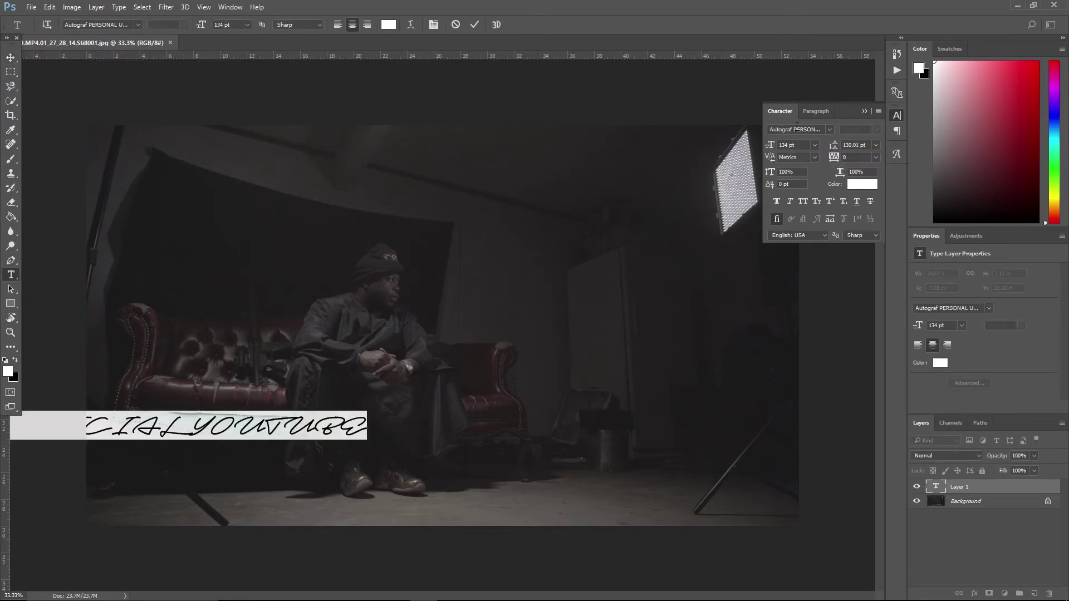
click(808, 129)
text(Trajan)
click(802, 181)
drag(782, 147, 761, 150)
key(ctrl+Return)
- Duplicate the OFFICIAL YOUTUBE text below it and change the copy to "Visionary Art Group" in the Autograf PERSONAL USE ONLY font
drag(165, 428, 226, 438)
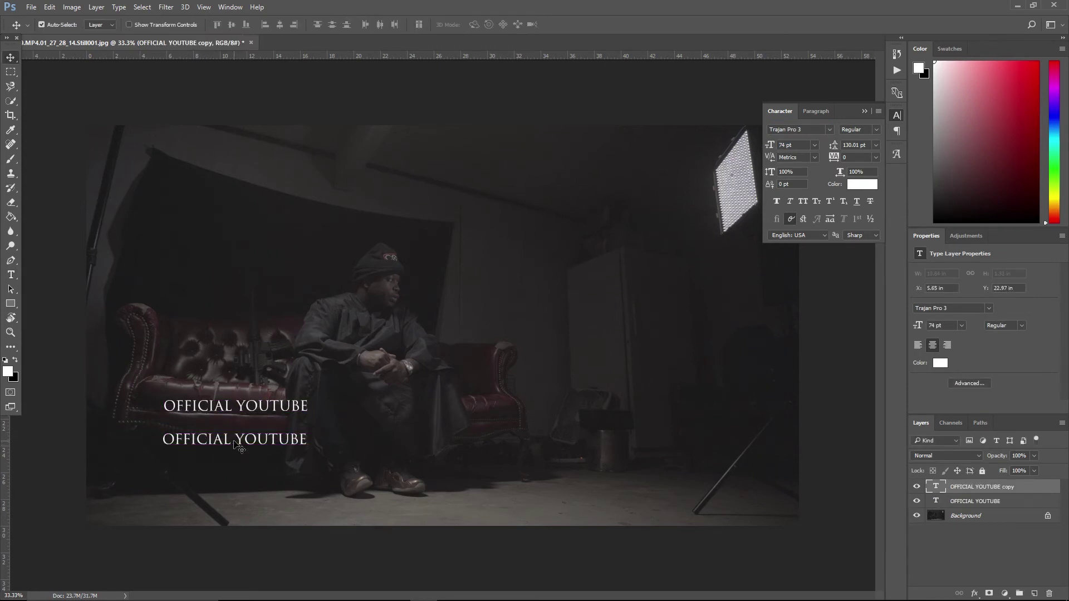
triple_click(226, 438)
key(BackSpace)
text(Visionary Art Group)
key(ctrl+a)
click(808, 129)
click(796, 164)
drag(771, 145, 816, 143)
- Shrink OFFICIAL YOUTUBE to 36.58 pt with 600 tracking above Visionary Art Group, and move both lines toward the photo's lower-left corner
click(974, 501)
key(ctrl+t)
mouse_move(258, 441)
mouse_down()
mouse_move(223, 437)
mouse_move(247, 426)
mouse_up()
key(Return)
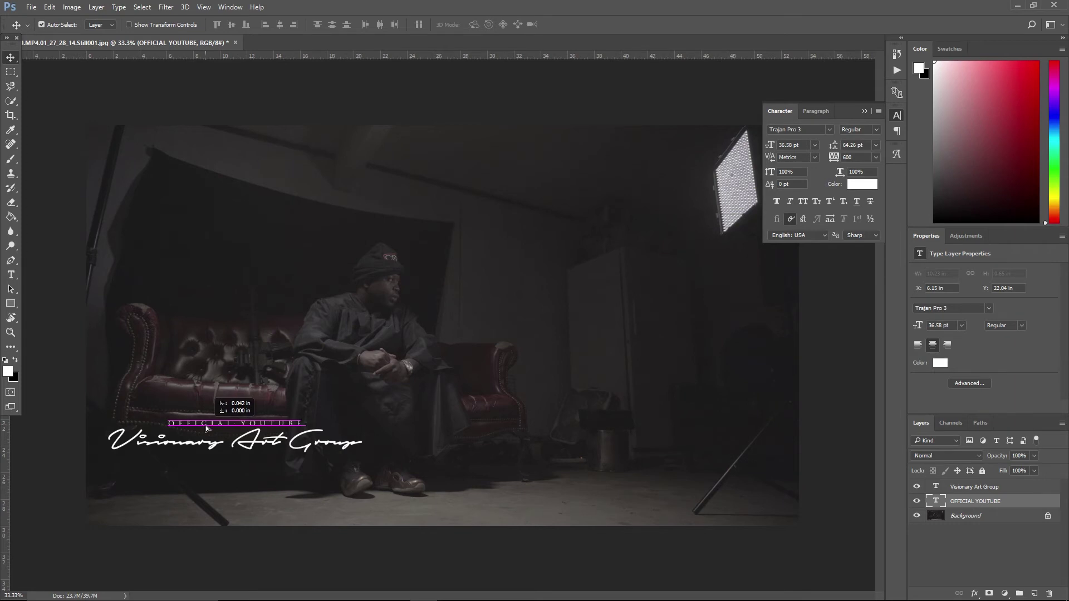
click(208, 402)
click(206, 421)
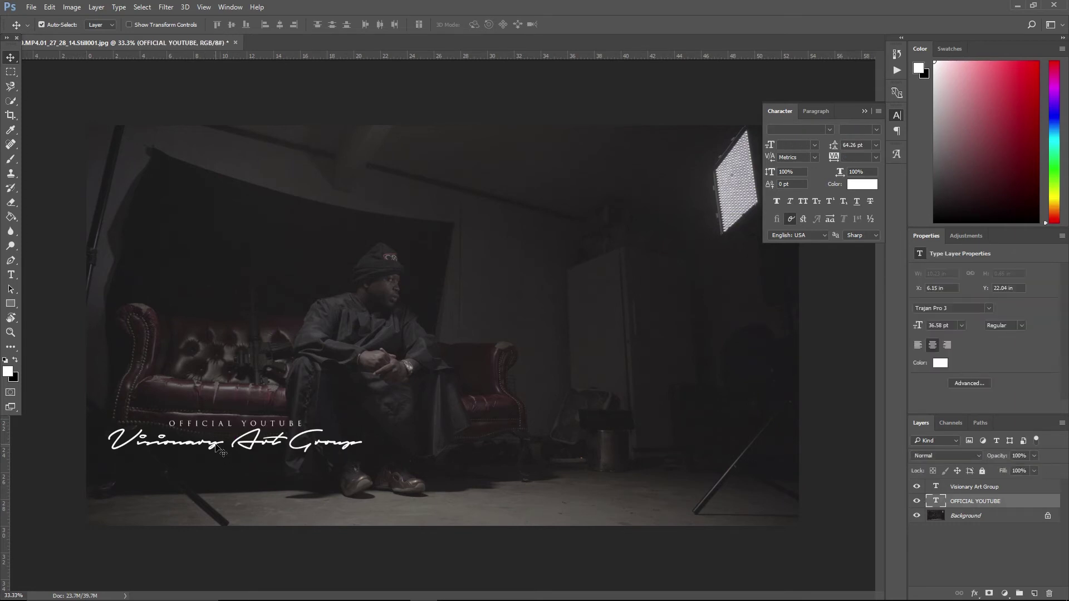
shift+click(227, 448)
drag(227, 448, 212, 464)
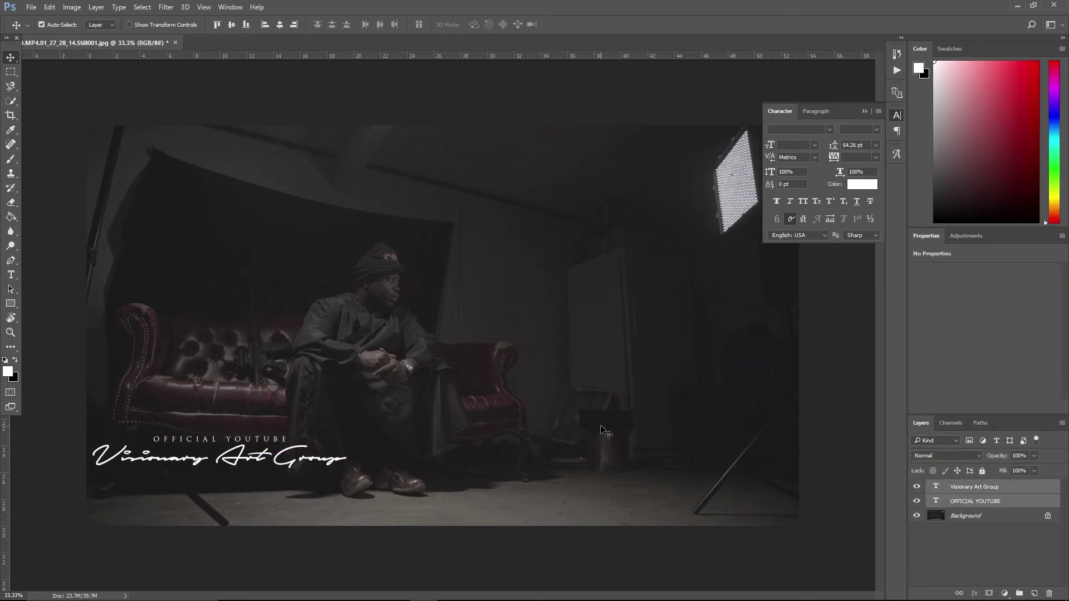
- Add a WATCH MORE HERE text line in Trajan Pro 3 at 74 pt across the upper part of the photo
key(t)
click(544, 193)
text(WATCH MORE HERE)
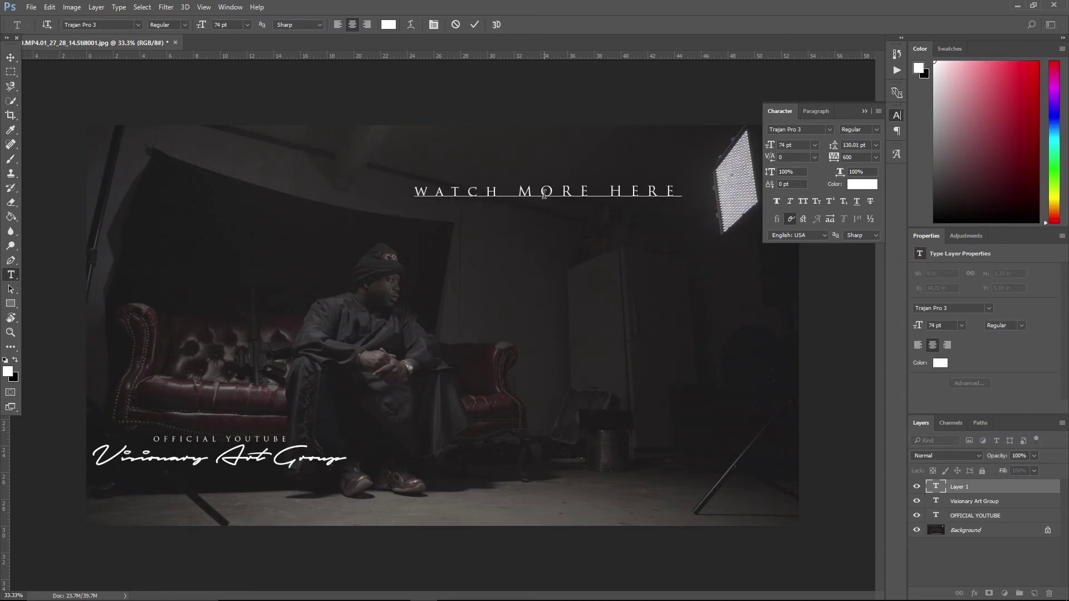
key(ctrl+Return)
- Set the WATCH MORE HERE line's tracking to 100 and retype its first and last words in lowercase
drag(582, 192, 664, 196)
text(Here)
drag(522, 192, 437, 199)
text(W)
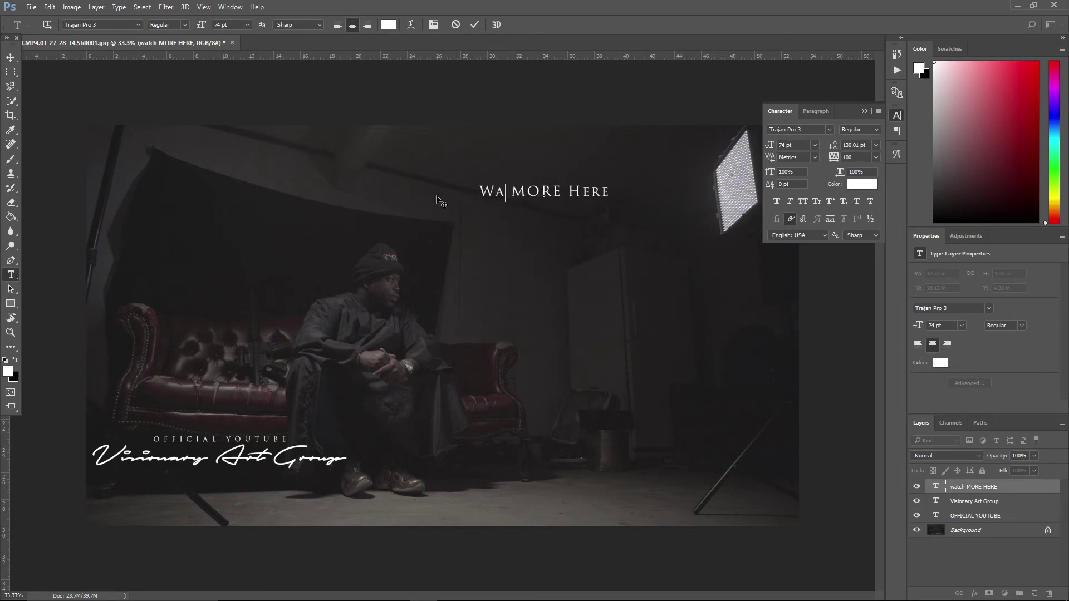
drag(519, 192, 450, 196)
text(wa)
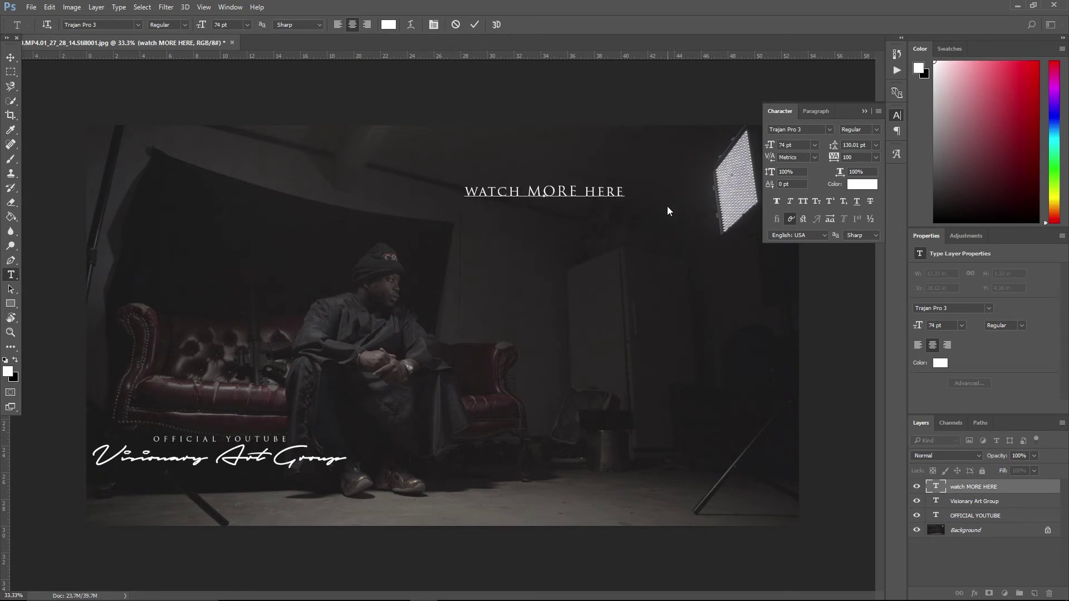
- Make only the word MORE bold in the text line at the top of the photo
click(830, 130)
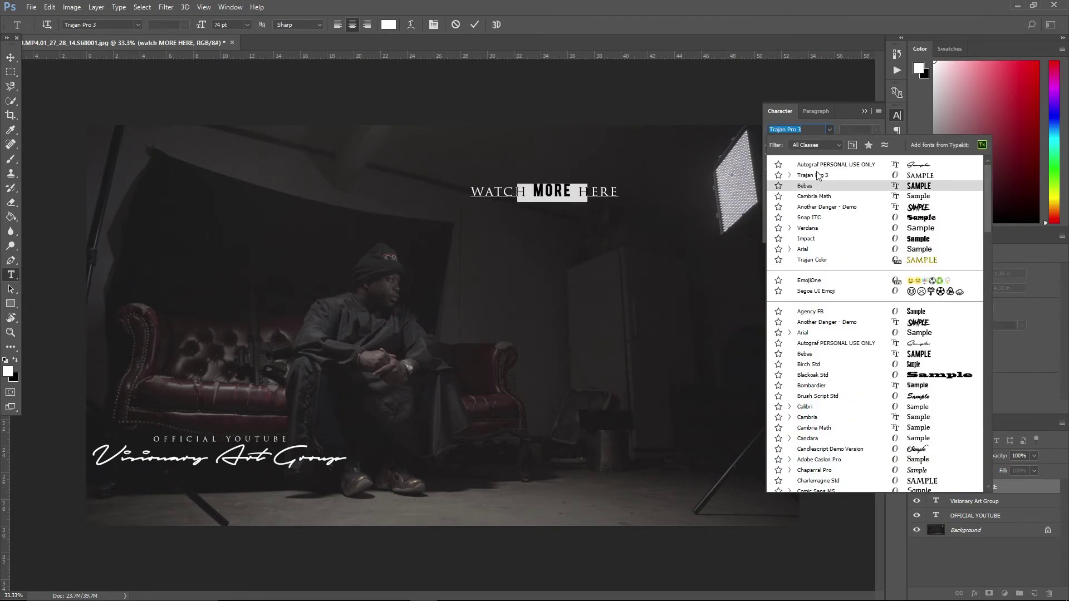
key(Escape)
click(886, 149)
click(739, 356)
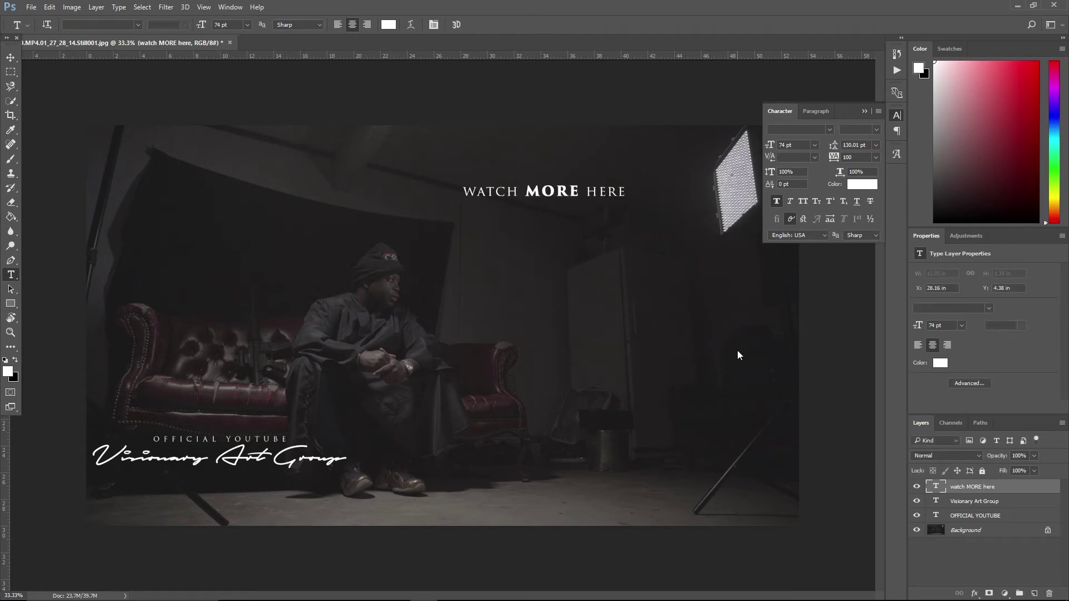
- Retype the upper text line as plain lowercase "watch more here" at 54 pt and move it close to the light panel
double_click(586, 192)
key(ctrl+a)
text(WATC)
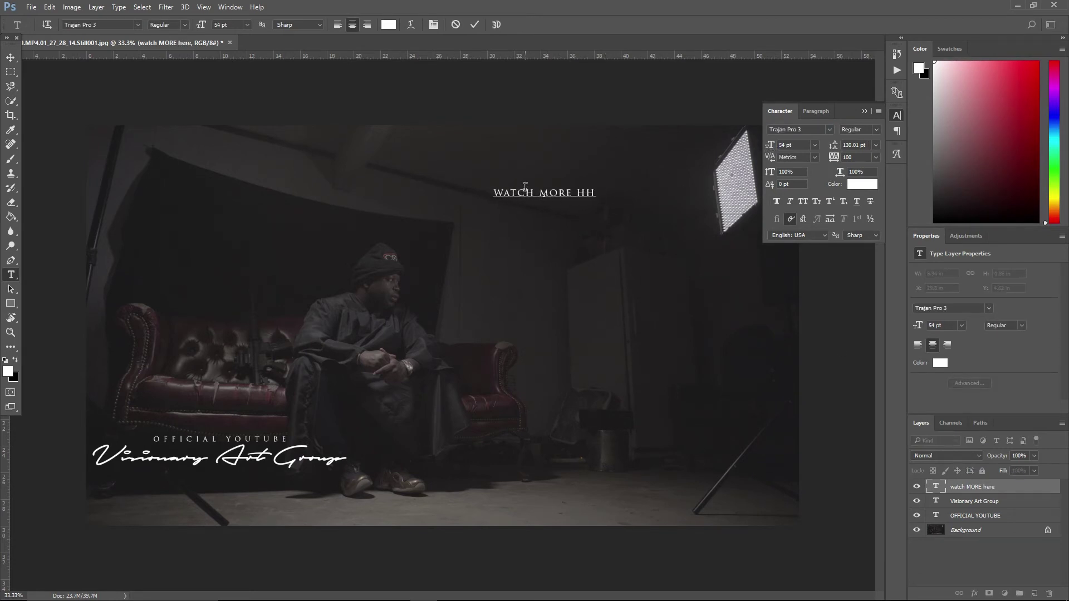
click(11, 58)
drag(521, 195, 573, 181)
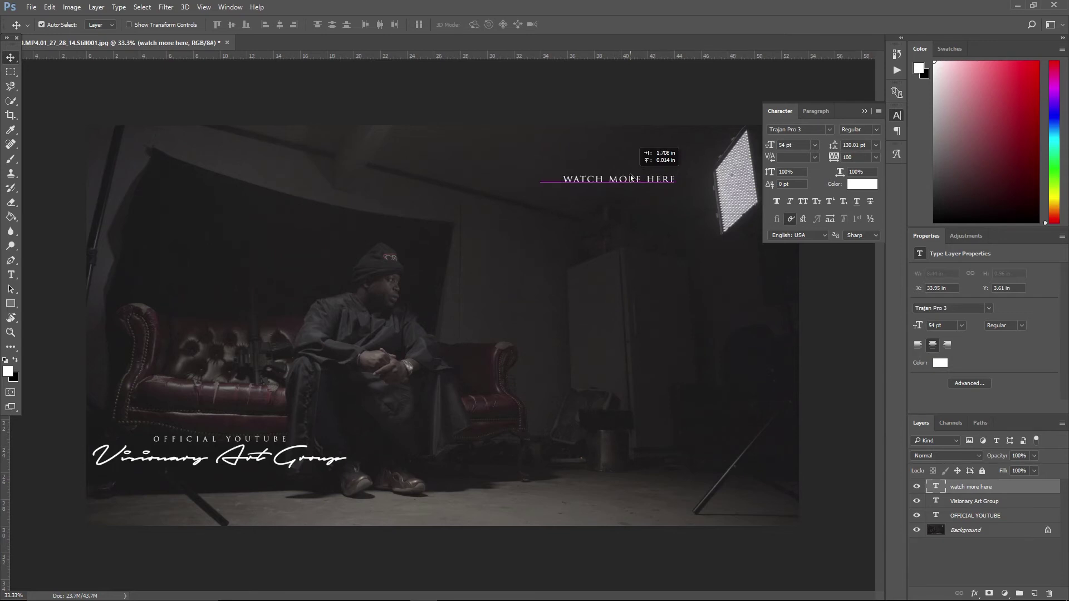
drag(631, 178, 632, 179)
- Save the titled still to the Desktop as an image copy named C0229.MP4.01_27_28_14.Still001
click(31, 7)
click(67, 141)
click(156, 257)
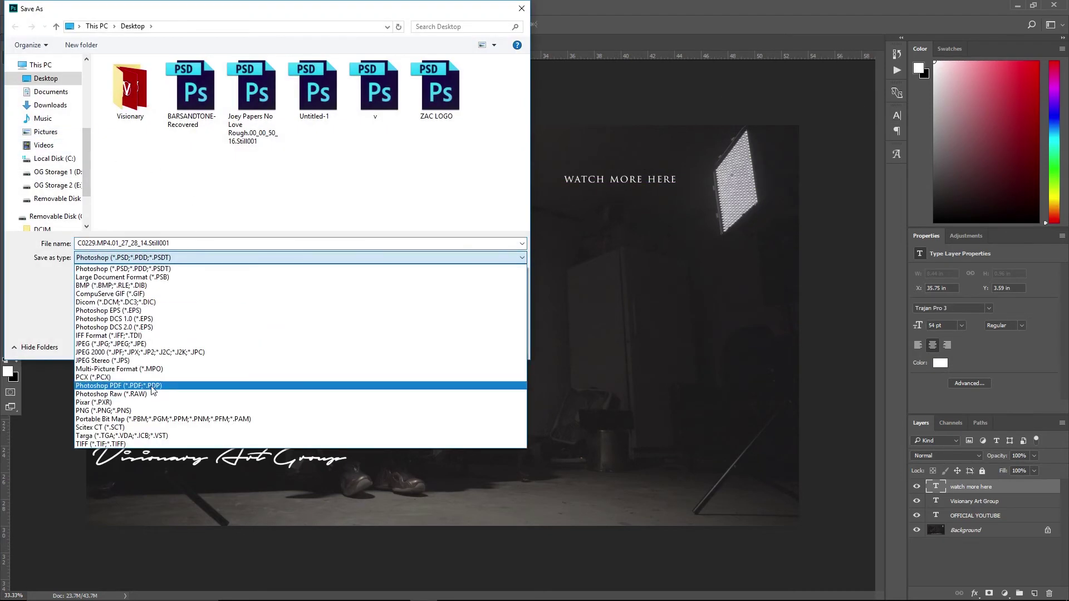
click(111, 344)
click(434, 411)
key(Return)
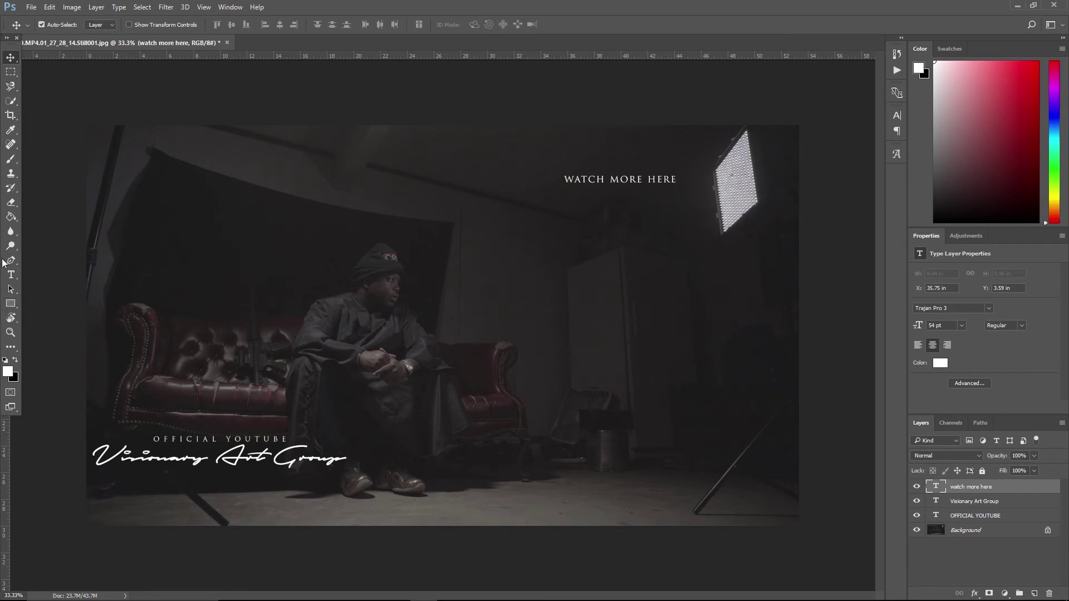
key(ctrl+shift+s)
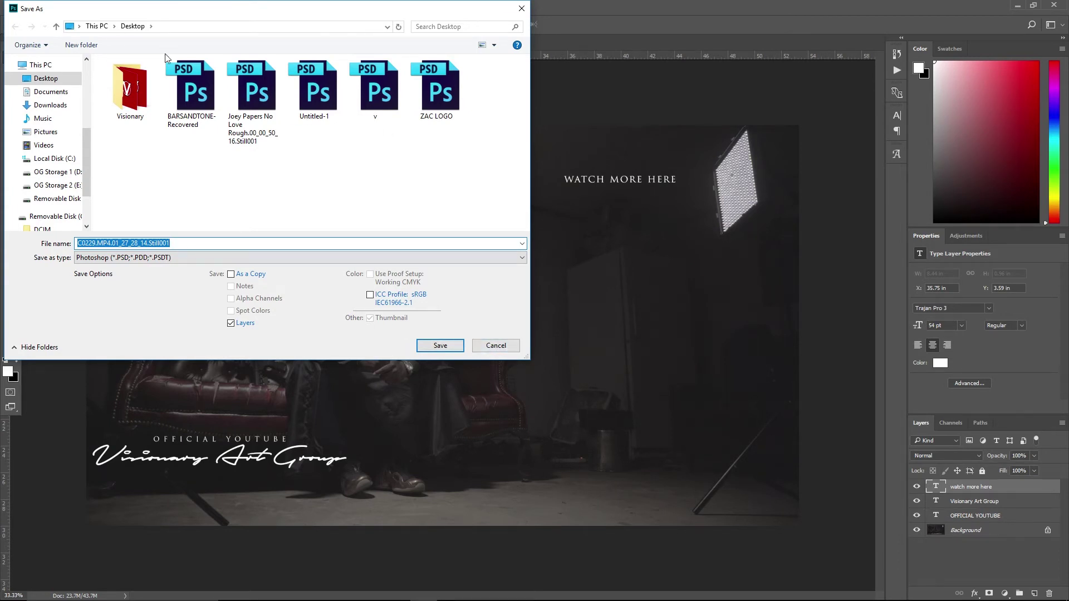
click(477, 350)
- Switch to Premiere Pro, import the titled C0229.MP4.01_27_28_14.Still001 image and place it on V4 directly above the plain still
click(341, 590)
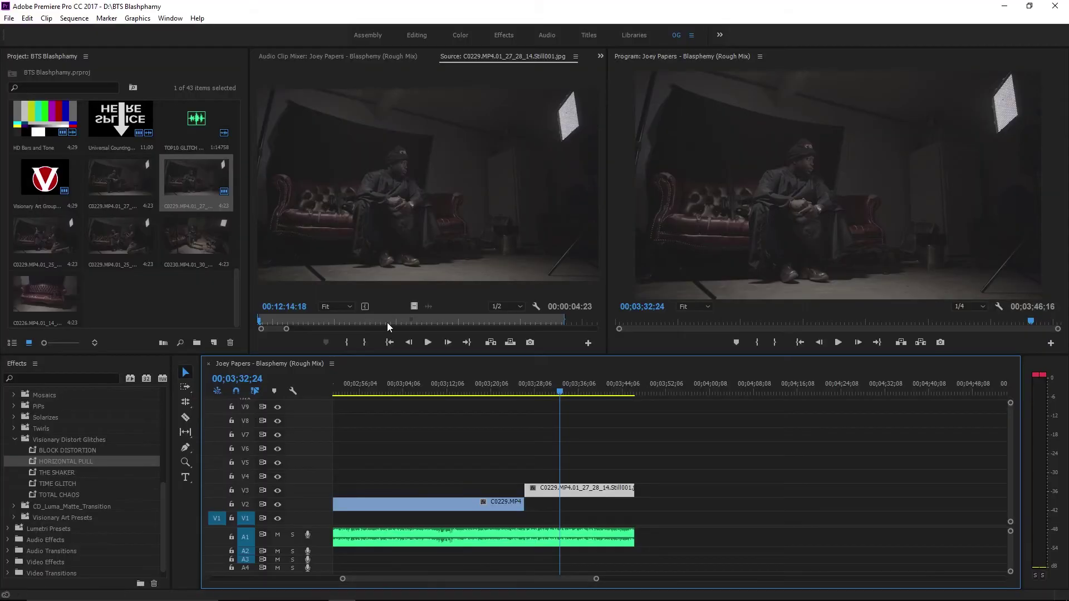
click(9, 17)
click(68, 287)
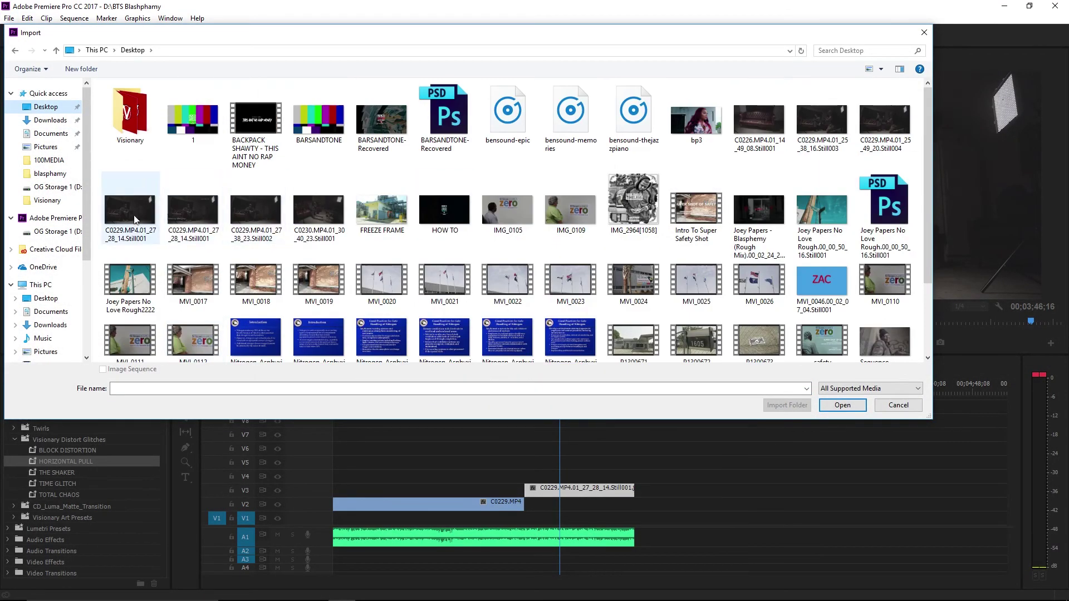
double_click(189, 220)
drag(121, 295, 526, 490)
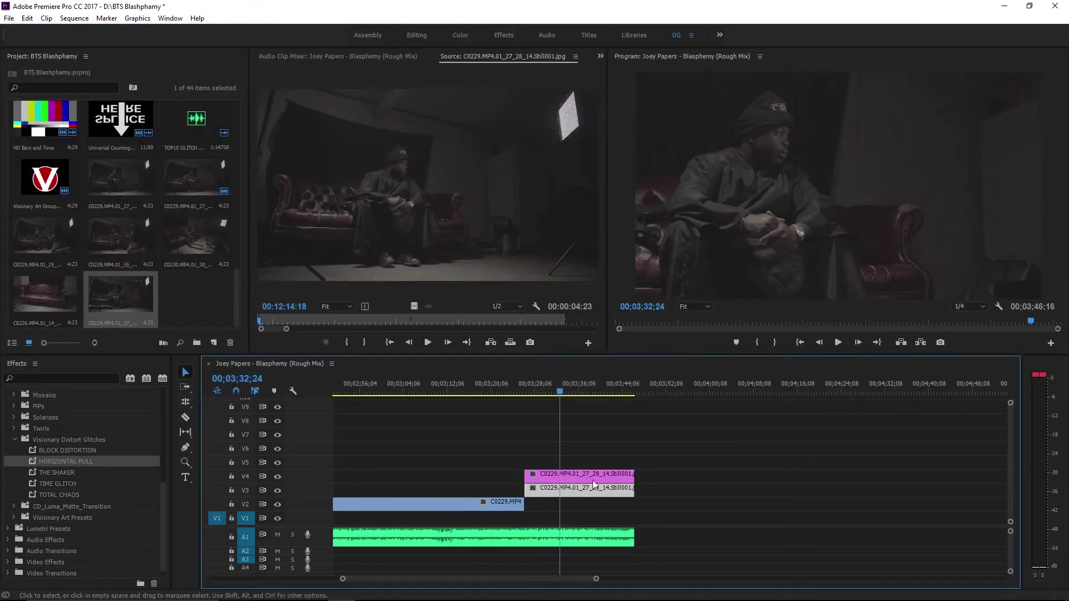
key(ctrl+s)
- Check the titled still at the start of its clip on V4 and save the project
click(524, 388)
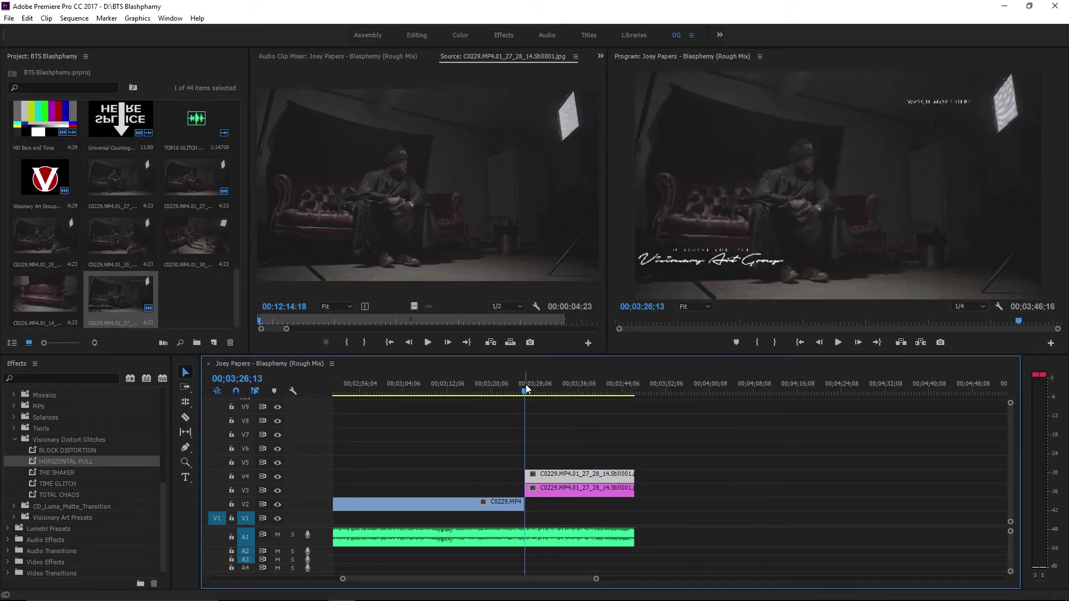
key(ctrl+s)
click(529, 389)
key(minus)
key(minus)
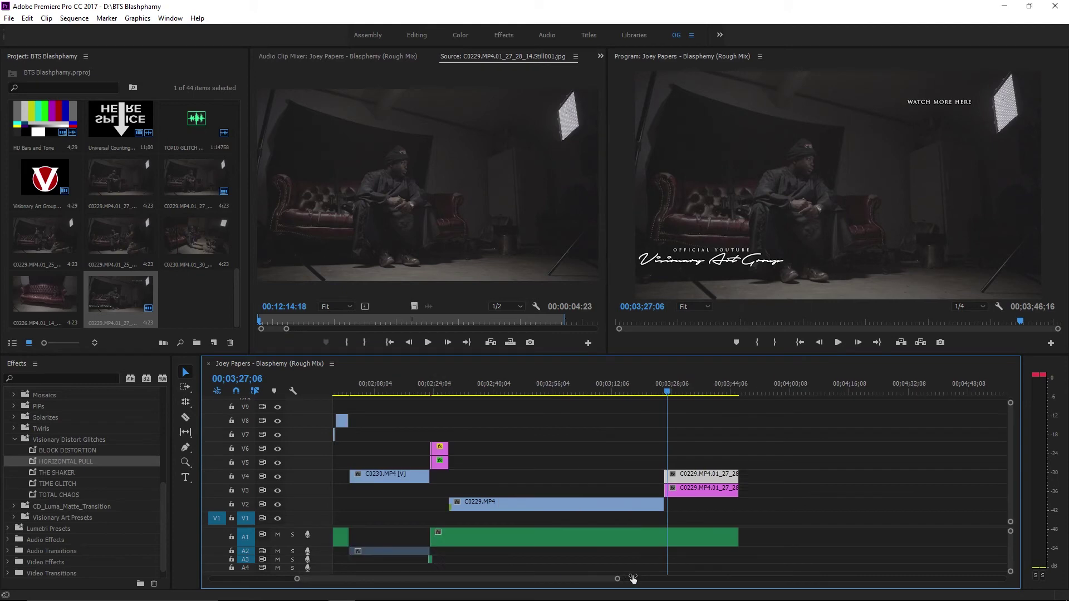
key(ctrl+s)
- Create an adjustment layer, place it on V9 above the opening title clips, and play the sequence from about 1:56
click(213, 343)
click(240, 384)
click(550, 306)
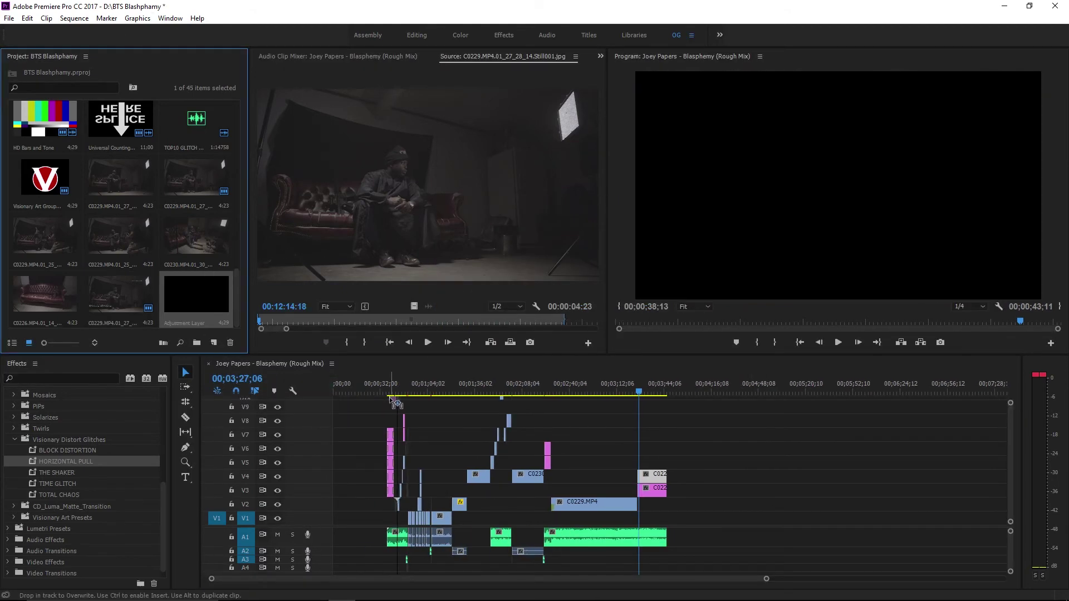
click(505, 314)
key(space)
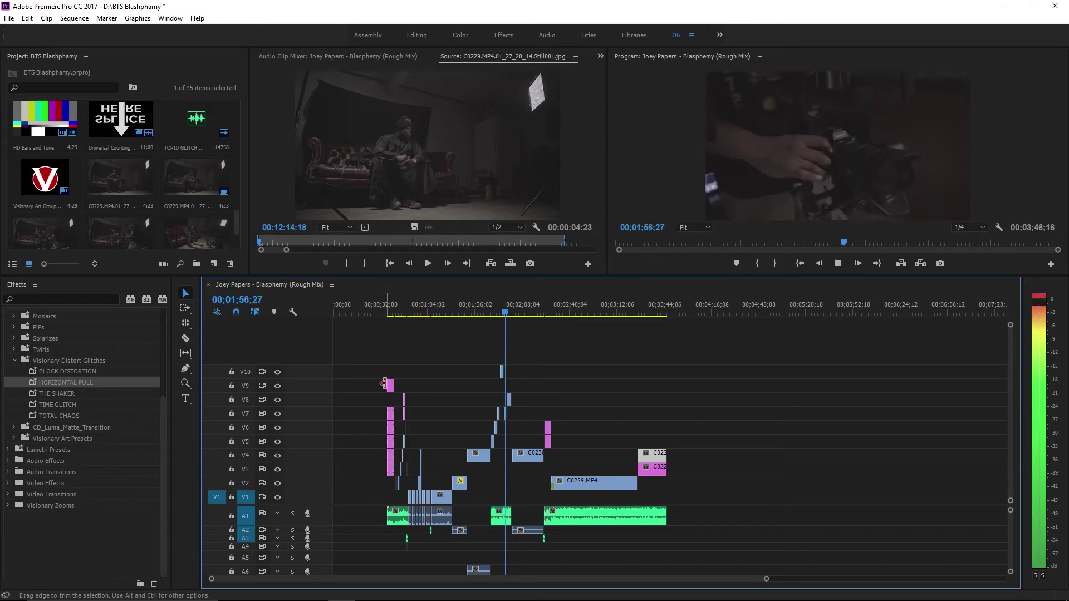
- Move the adjustment layer to V11, stretch it to the sequence's end, start it right after the opening titles, and play the result
drag(389, 386, 667, 358)
drag(388, 358, 393, 358)
key(equal)
key(space)
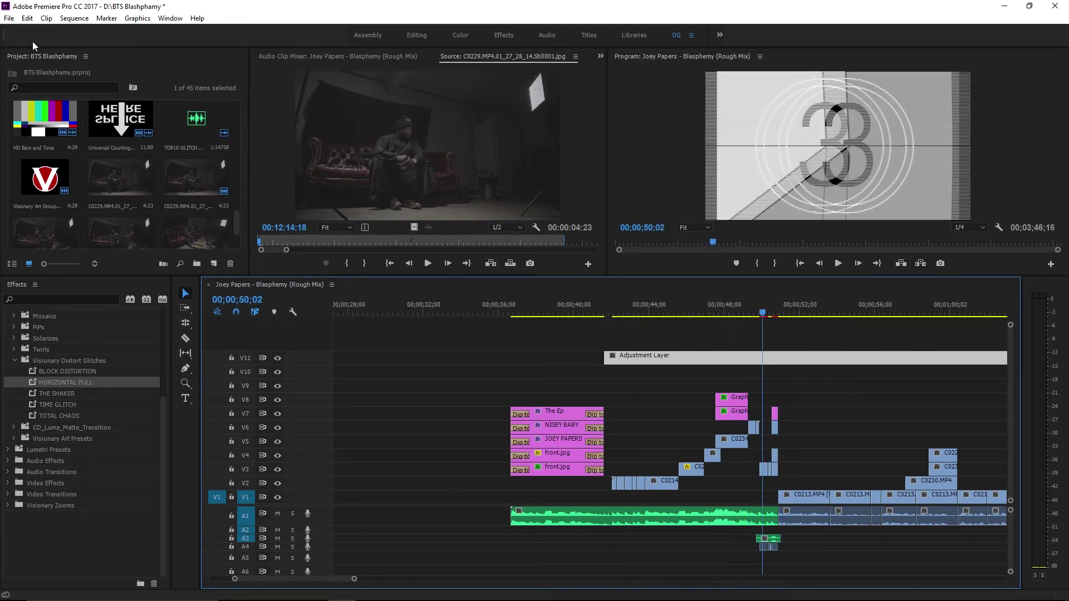
- Import the Swoosh 1-SoundBible.com-231145780 sound from Downloads and open it in the source viewer
key(ctrl+i)
click(50, 325)
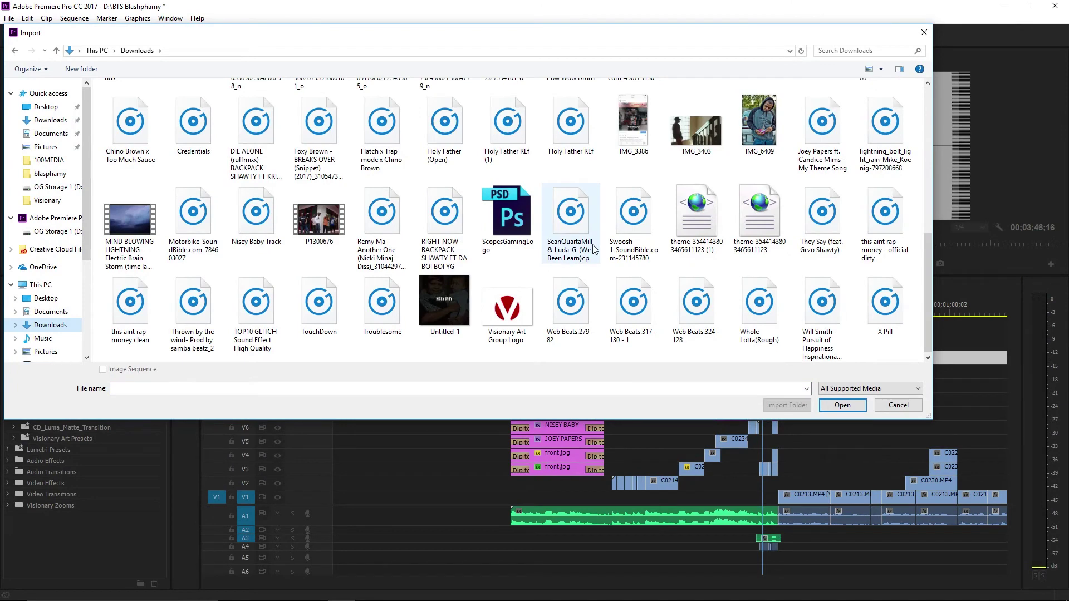
click(624, 220)
scroll(629, 222, up, 3)
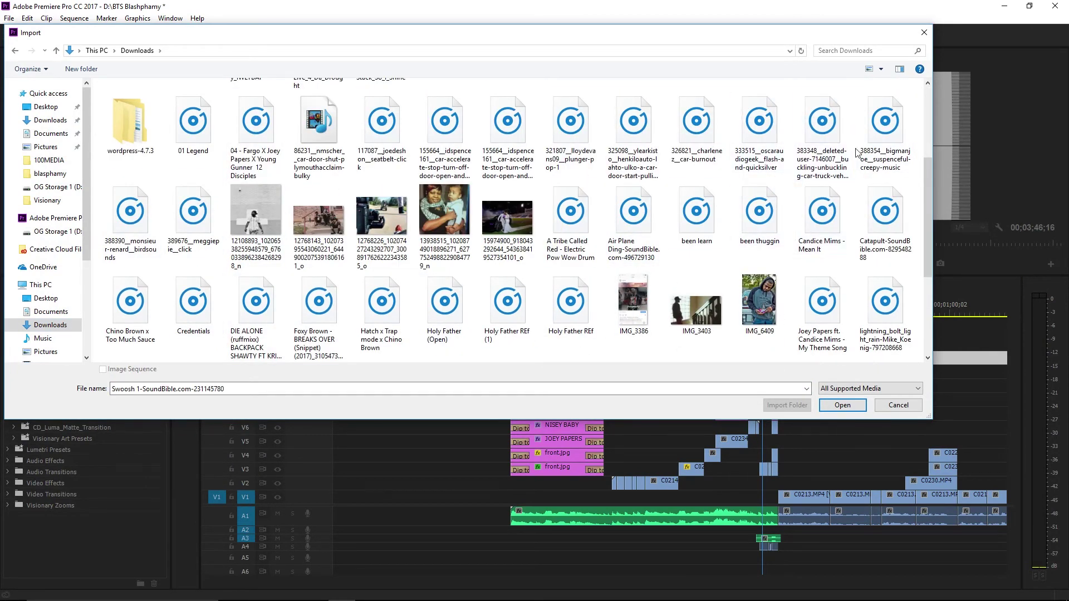
scroll(482, 191, down, 3)
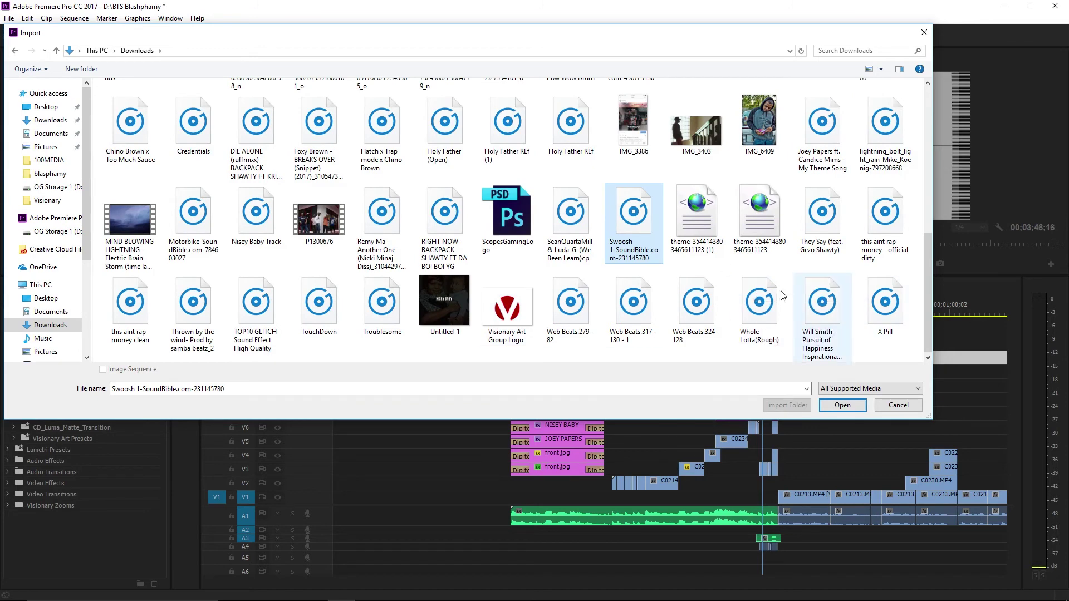
click(836, 411)
double_click(40, 210)
- Import the 333515__oscaraudiogeek__flash-and-quicksilver sound from Downloads and open it for preview
click(9, 18)
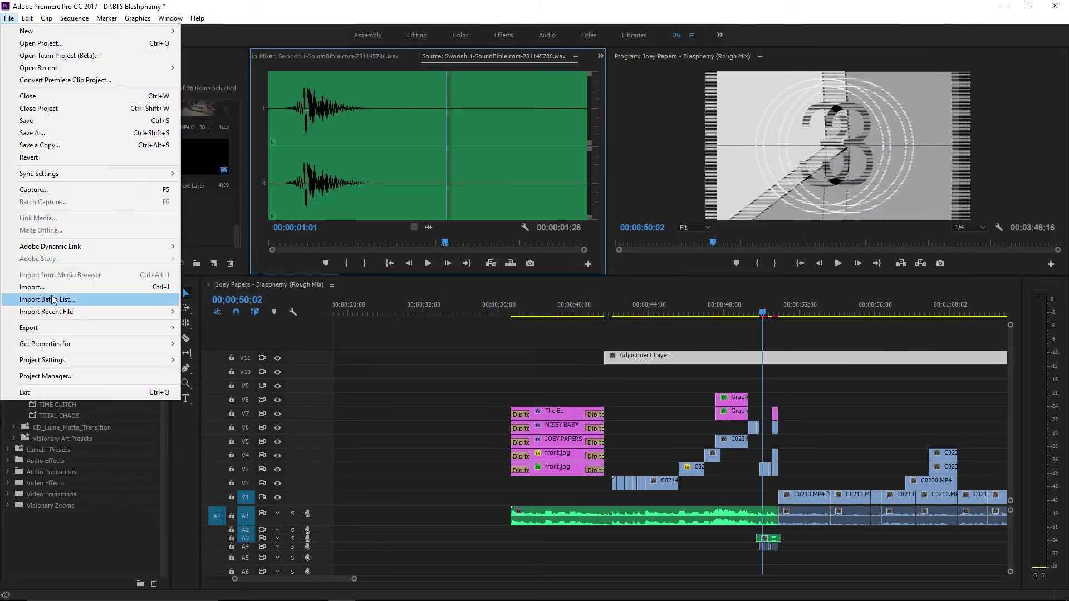
click(33, 298)
scroll(171, 177, up, 3)
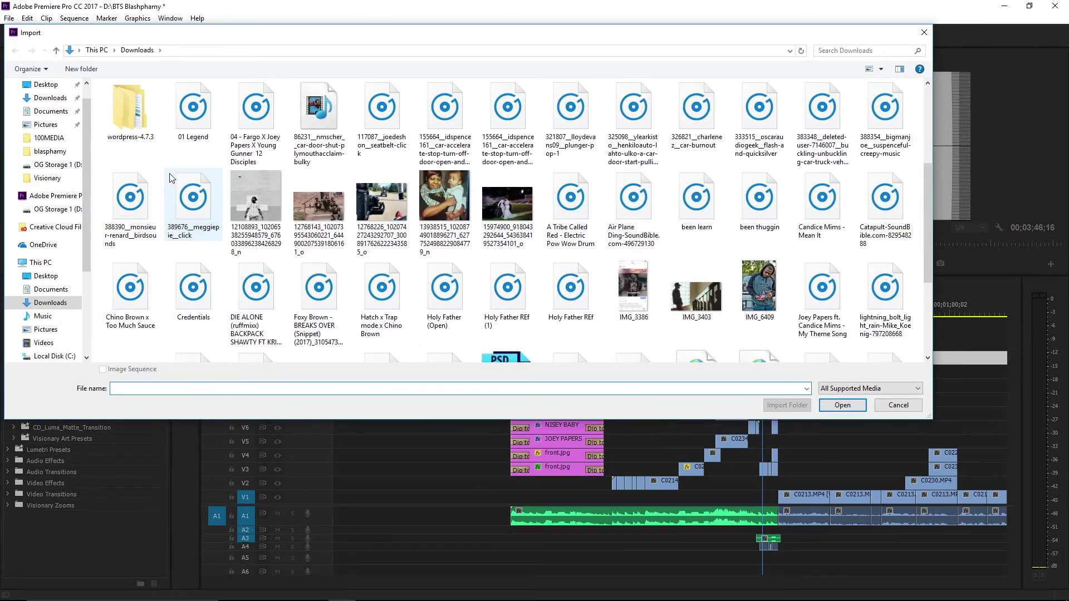
click(174, 184)
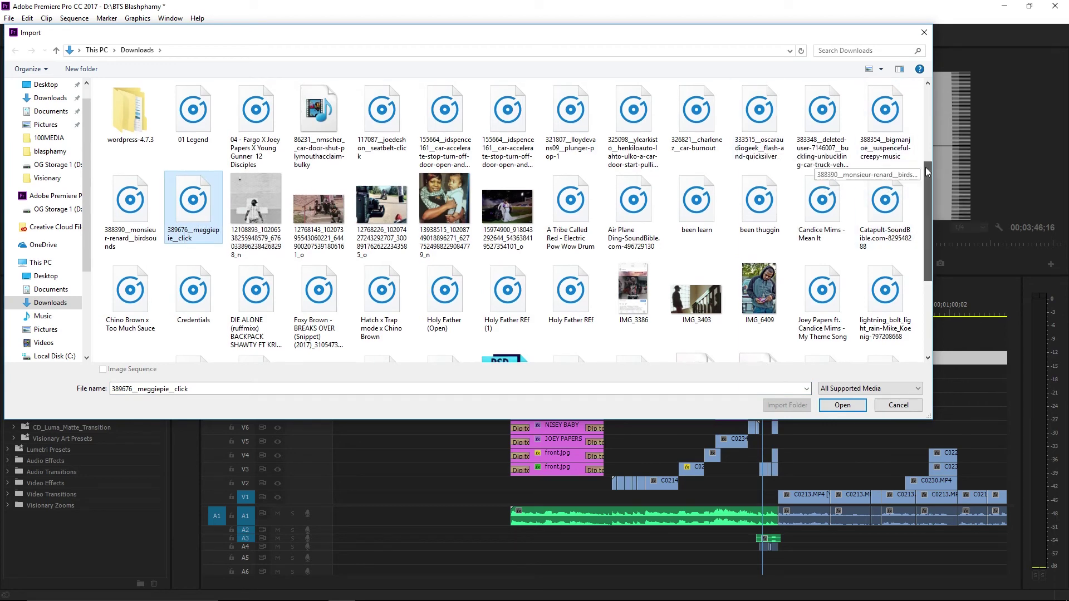
scroll(927, 172, up, 1)
double_click(760, 195)
- Mark in and out around the sound's second whoosh, place that section on A5 beneath the C0234 clips, and save the project
click(418, 199)
key(space)
key(i)
click(536, 195)
key(o)
drag(429, 227, 751, 557)
key(=)
key(=)
key(ctrl+s)
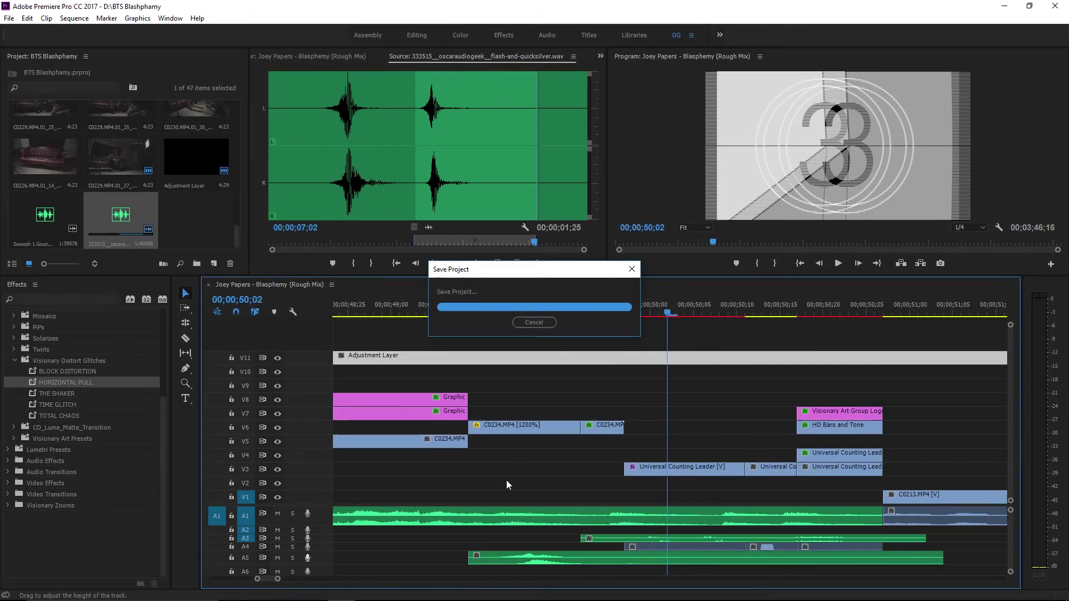
- Shift the whoosh sound on A5 so it starts at about 00;00;49;15, before the counting leader
key(space)
click(525, 561)
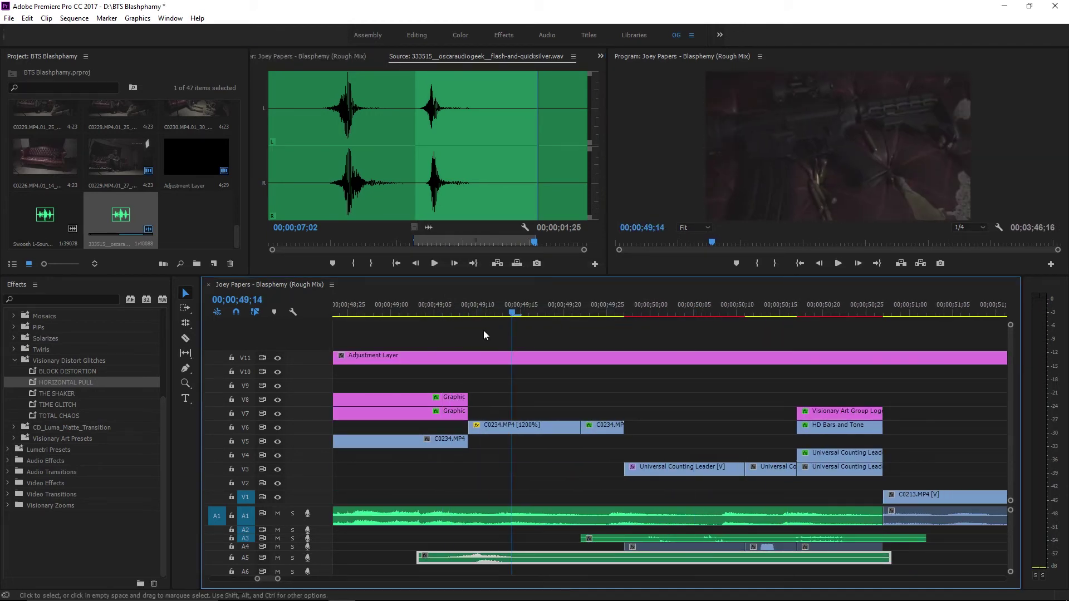
drag(627, 561, 680, 564)
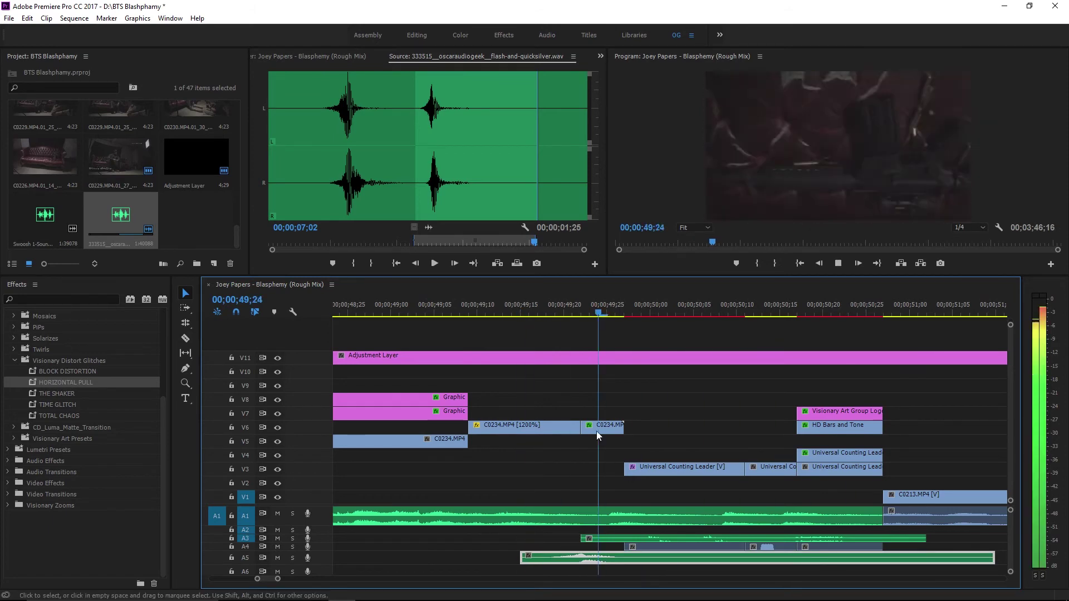
- Play the sequence from 00;00;49;12 to check the whoosh against the counting leader and the footage after it
key(minus)
key(minus)
key(minus)
click(585, 307)
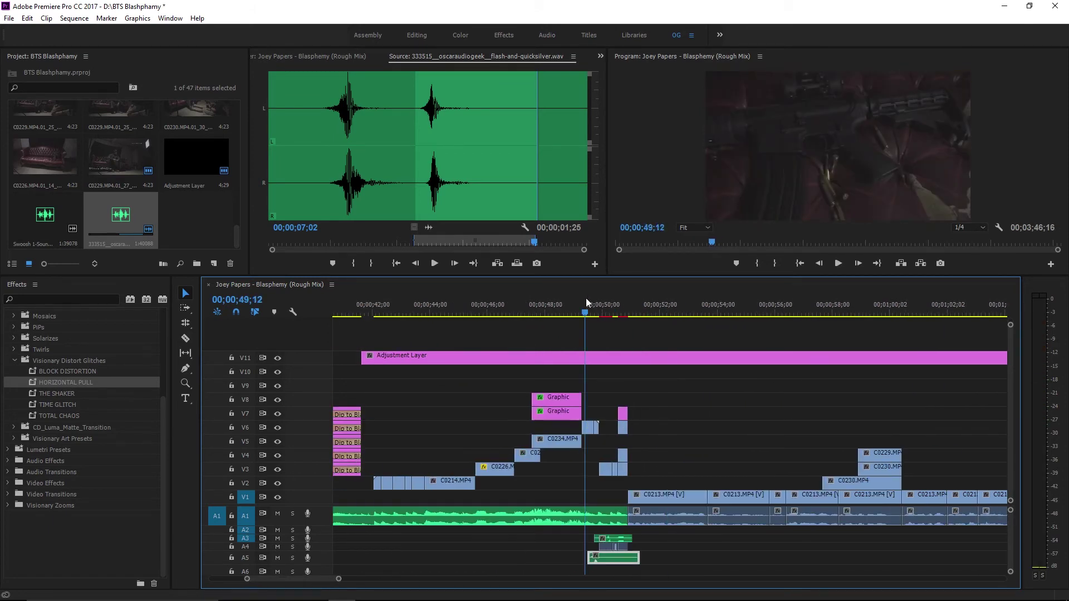
key(space)
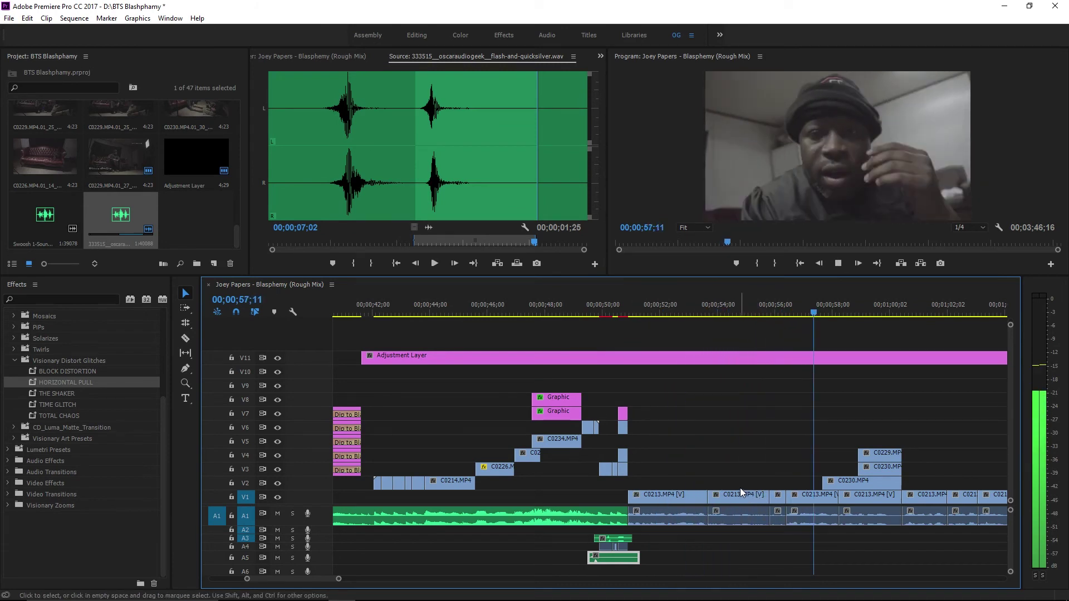
key(space)
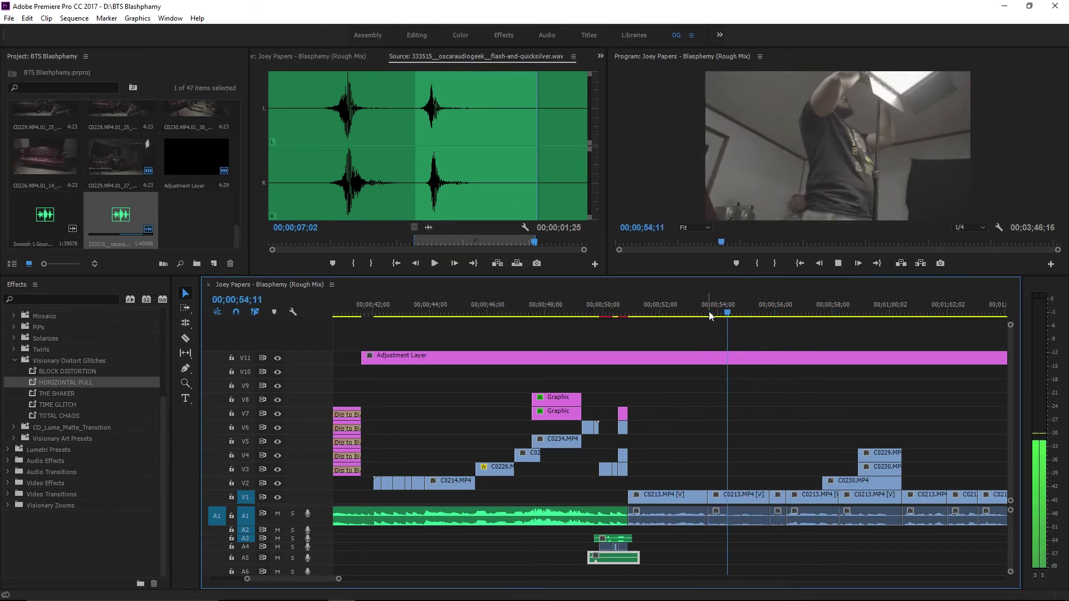
- Save the project, enlarge the preview at 00;00;54;14 and add the two-line title "KP CERTIFIEDXAPPROVED" over the man with the light
drag(724, 314, 731, 311)
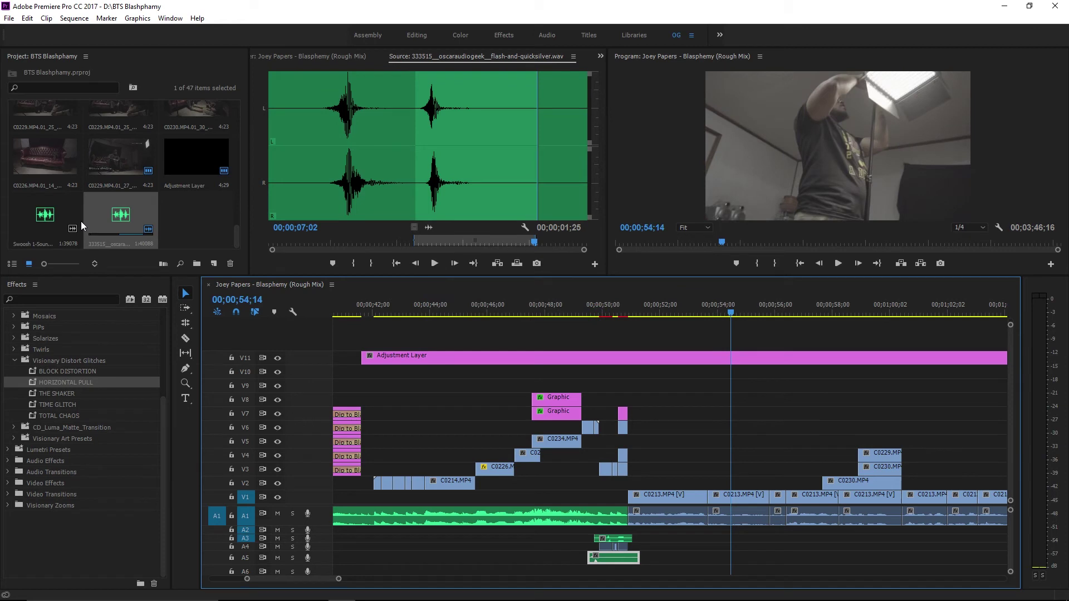
key(ctrl+s)
drag(239, 276, 239, 362)
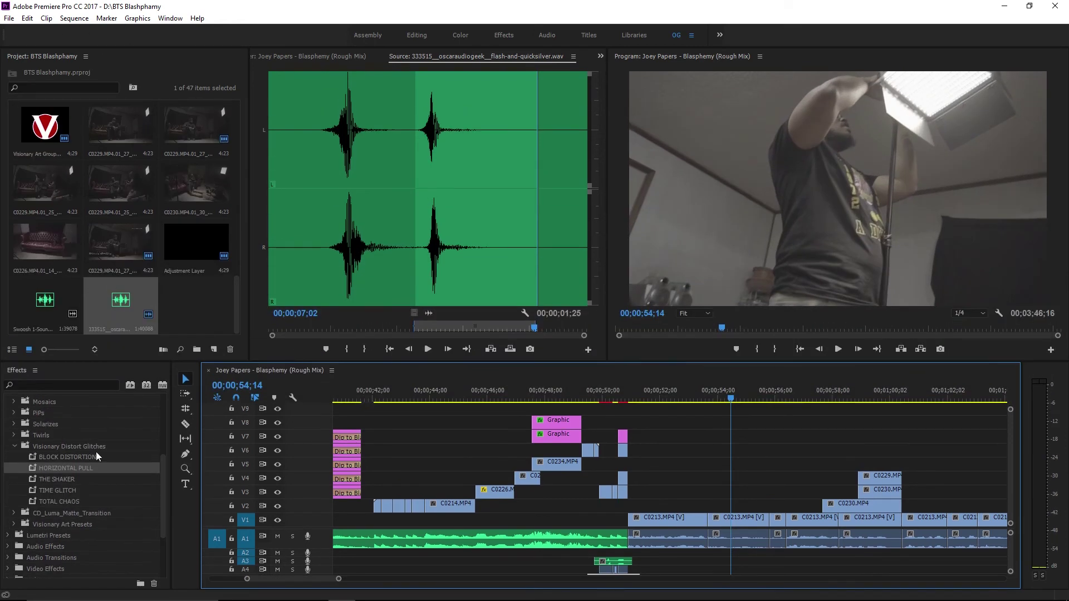
scroll(78, 490, down, 1)
click(186, 484)
click(661, 180)
text(KP )
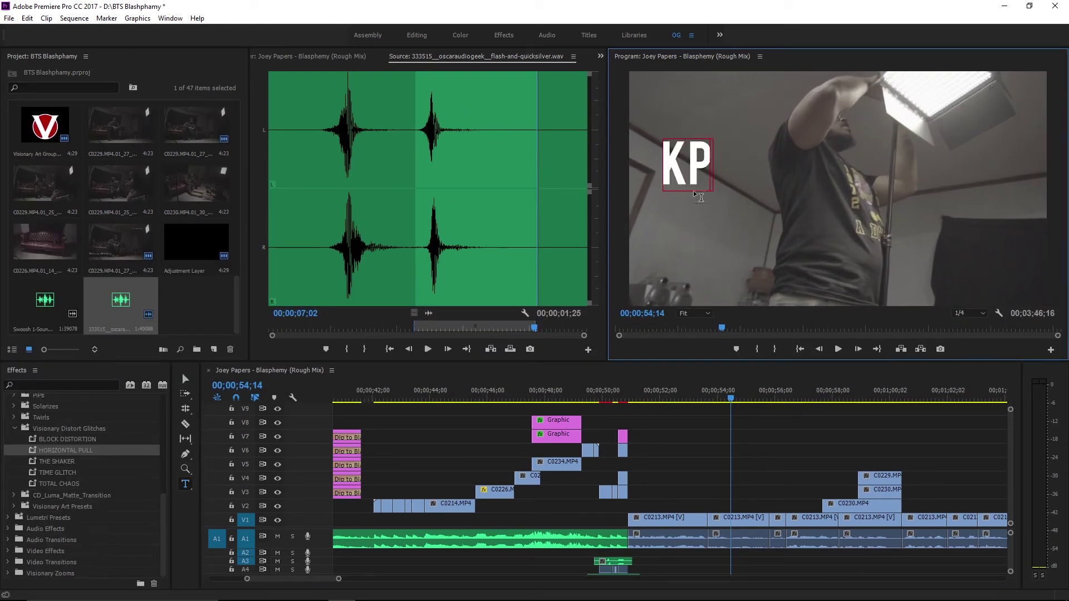
text(CERTIFIEDXAPPROVE)
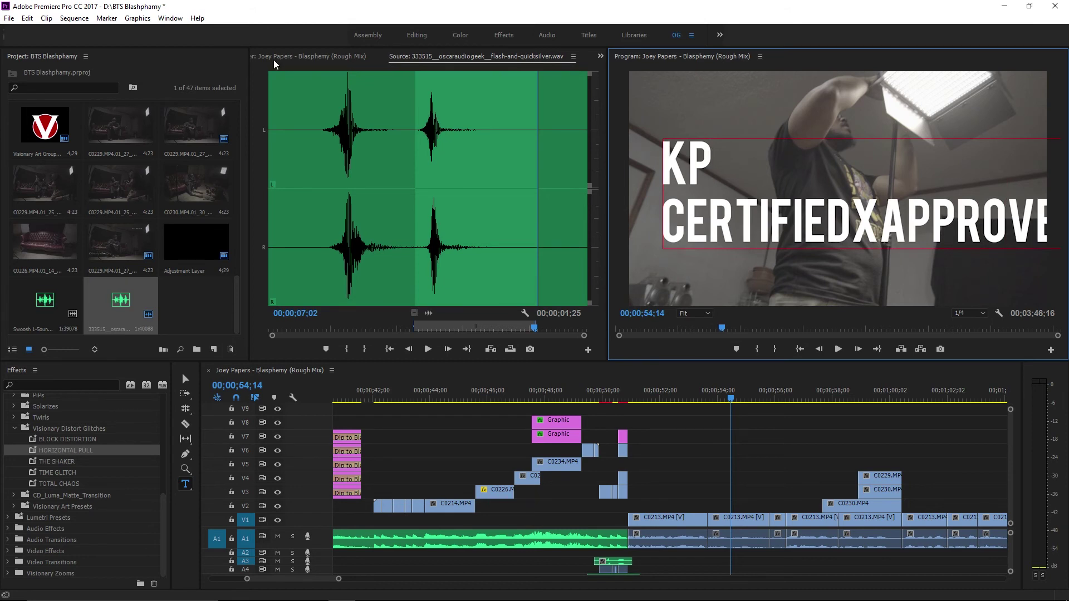
- Centre-align the KP title, shrink it, tilt it upward and place it beside the man
click(184, 379)
drag(1036, 198, 749, 212)
click(299, 323)
click(749, 212)
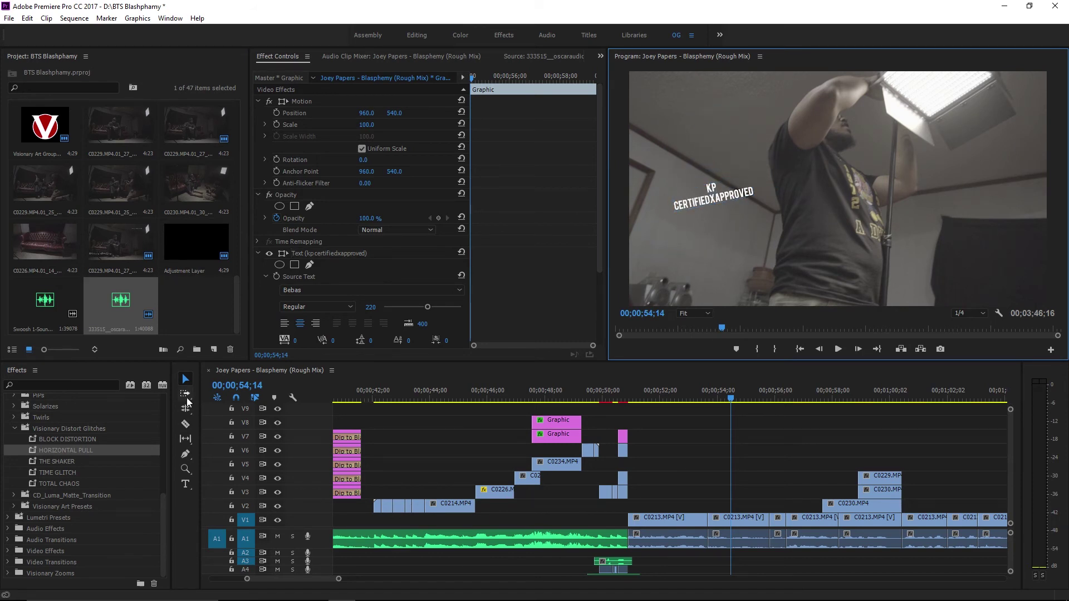
- Try to draw a short line beneath the KP title with the Pen tool and save the project
scroll(537, 263, down, 3)
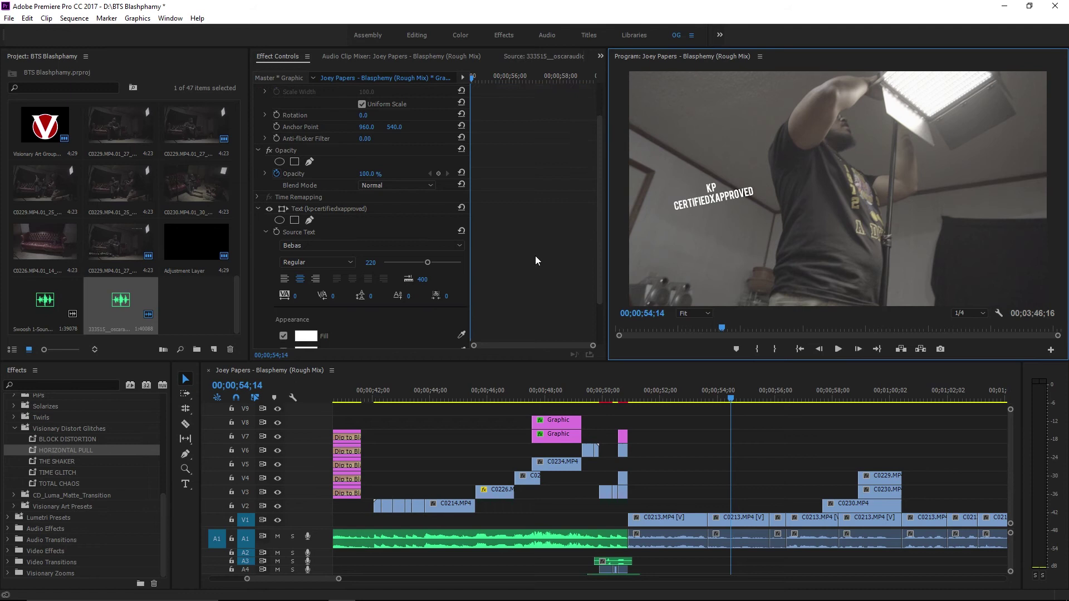
scroll(537, 262, up, 3)
click(188, 509)
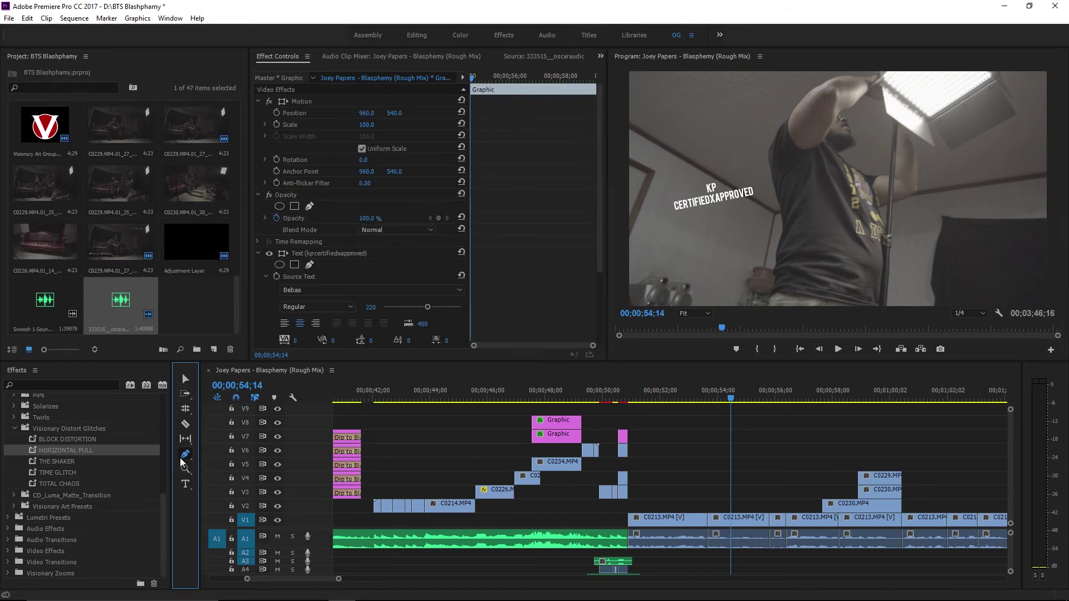
drag(723, 239, 750, 231)
key(ctrl+s)
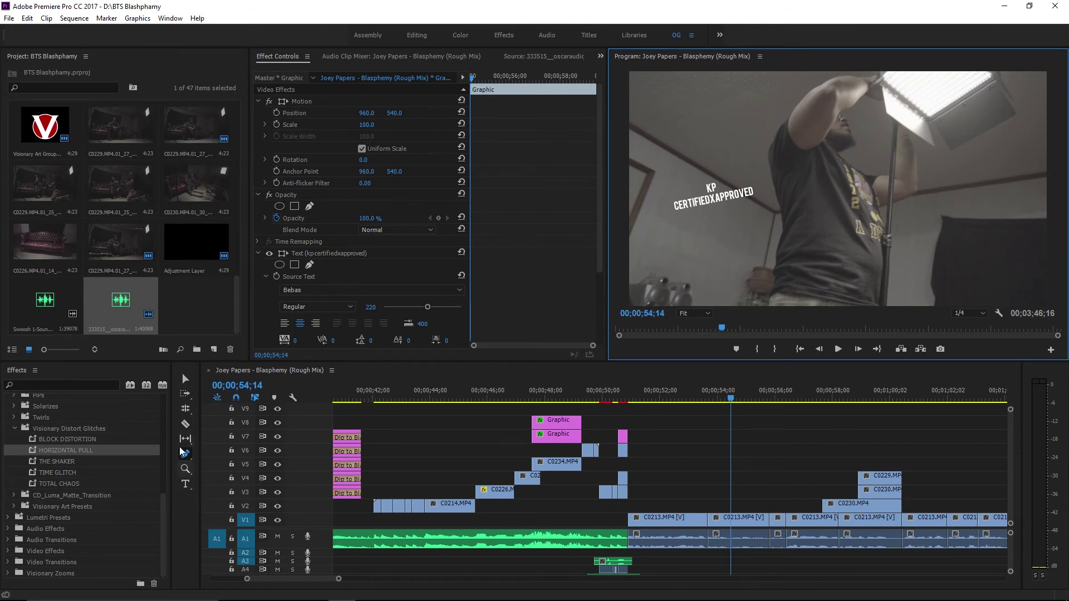
- Try adding a separate "I" text below the KP title as a line element
click(186, 484)
click(676, 273)
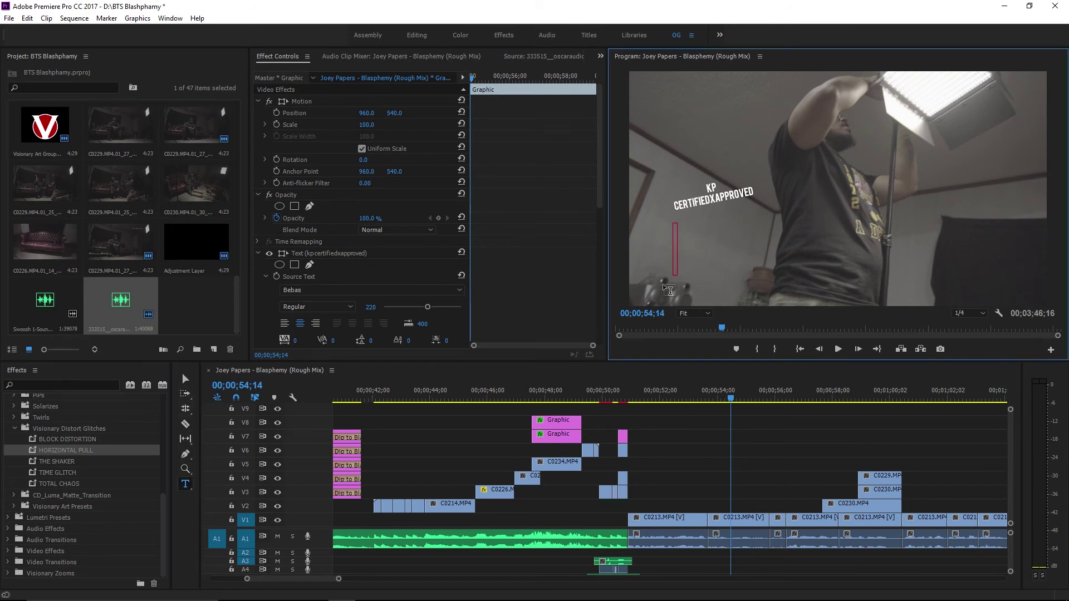
text(I)
key(Escape)
click(736, 211)
click(729, 398)
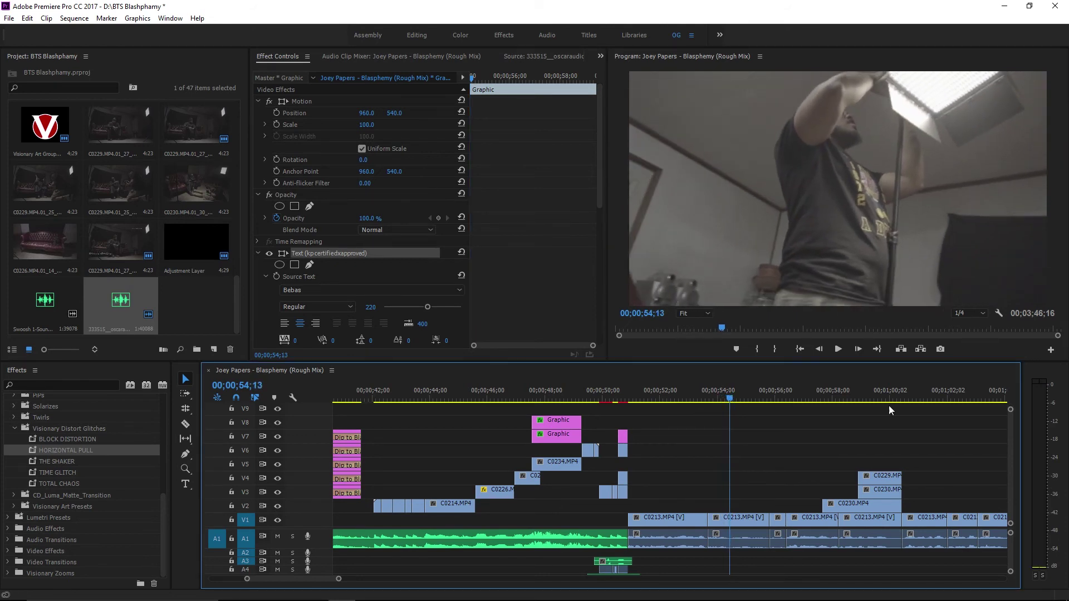
- Enlarge the timeline area, remove the extra "I" text and move the title graphic on V12 to start at about 00;00;53;24
drag(782, 361, 783, 294)
key(ctrl+z)
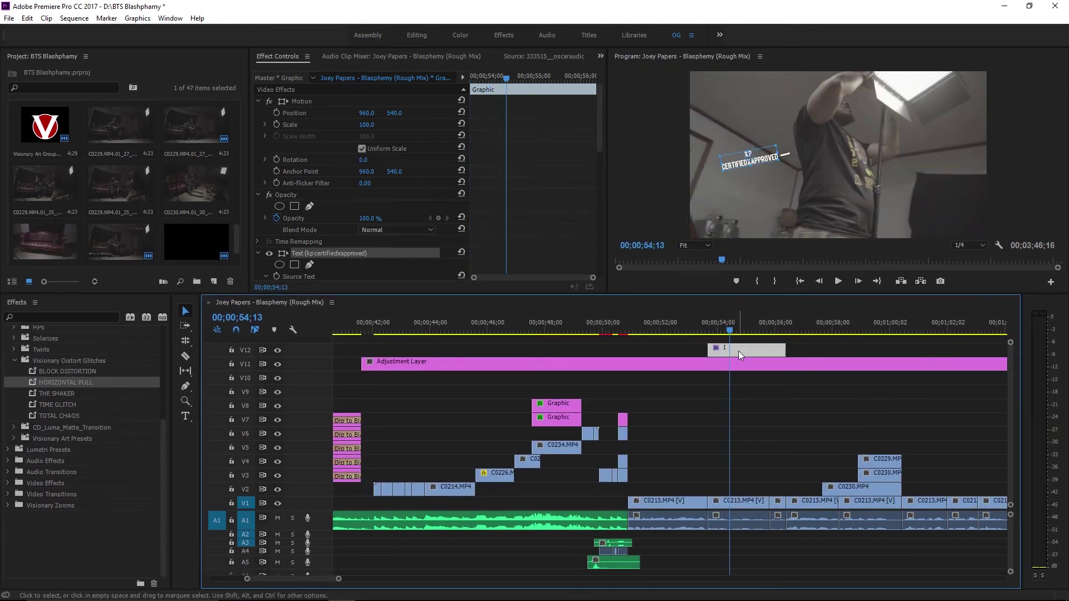
click(740, 161)
key(space)
key(ctrl+shift+z)
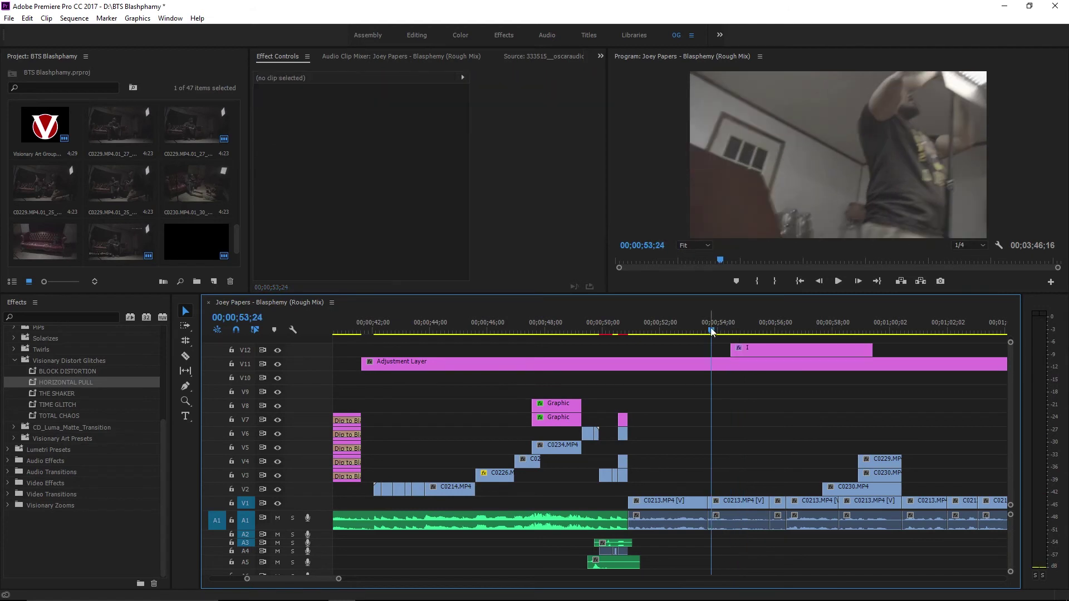
drag(761, 357, 738, 356)
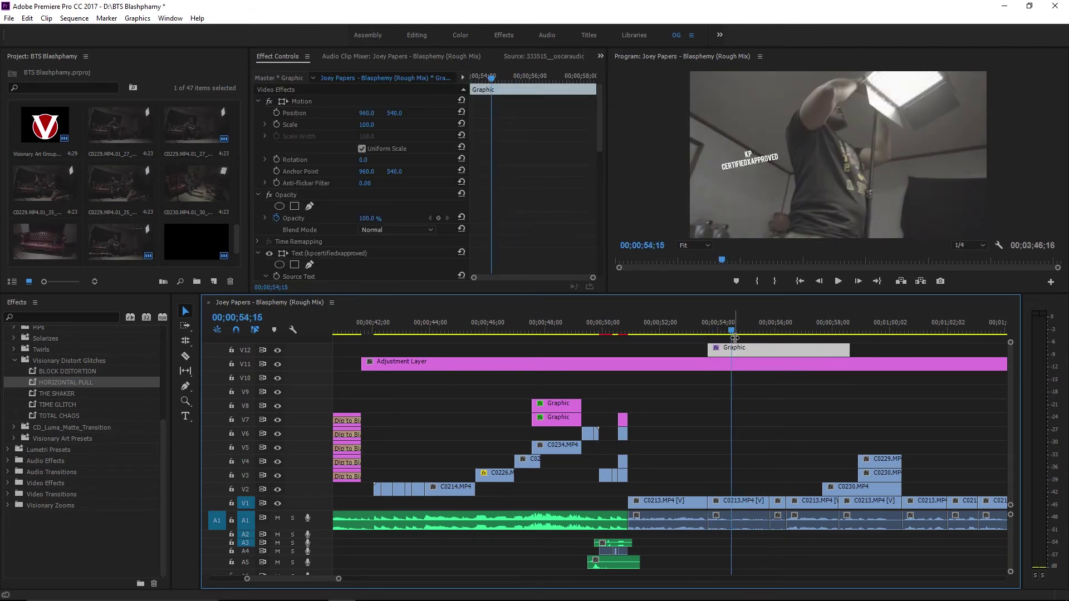
- Turn on the title's scale and position keyframes, keyframing its position at the clip's start and as 1159, 552 at 00;00;54;13
click(276, 125)
click(715, 333)
drag(368, 113, 330, 113)
click(728, 333)
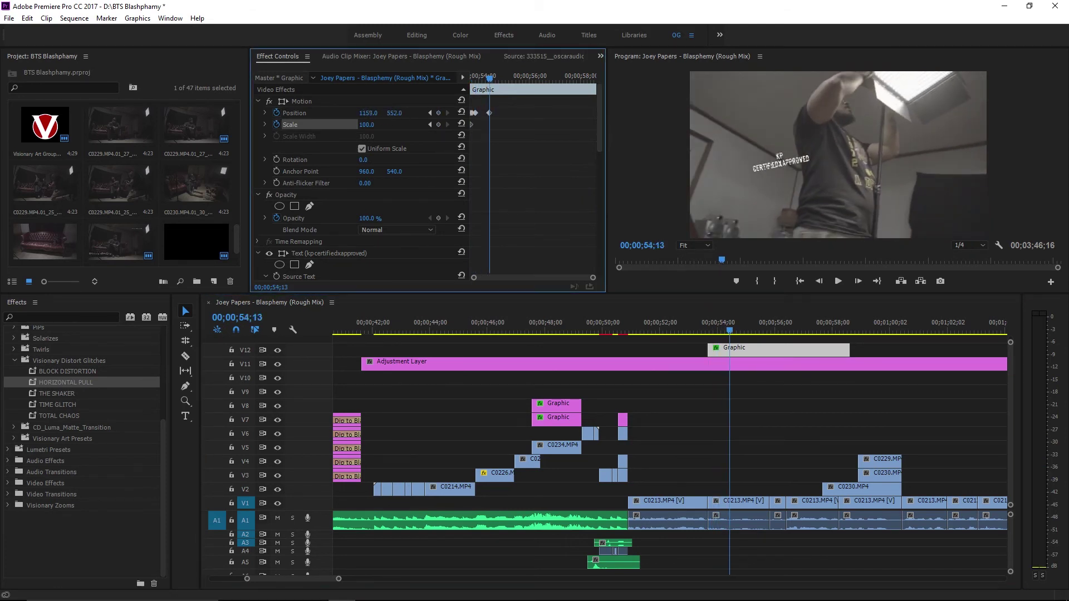
click(735, 333)
key(space)
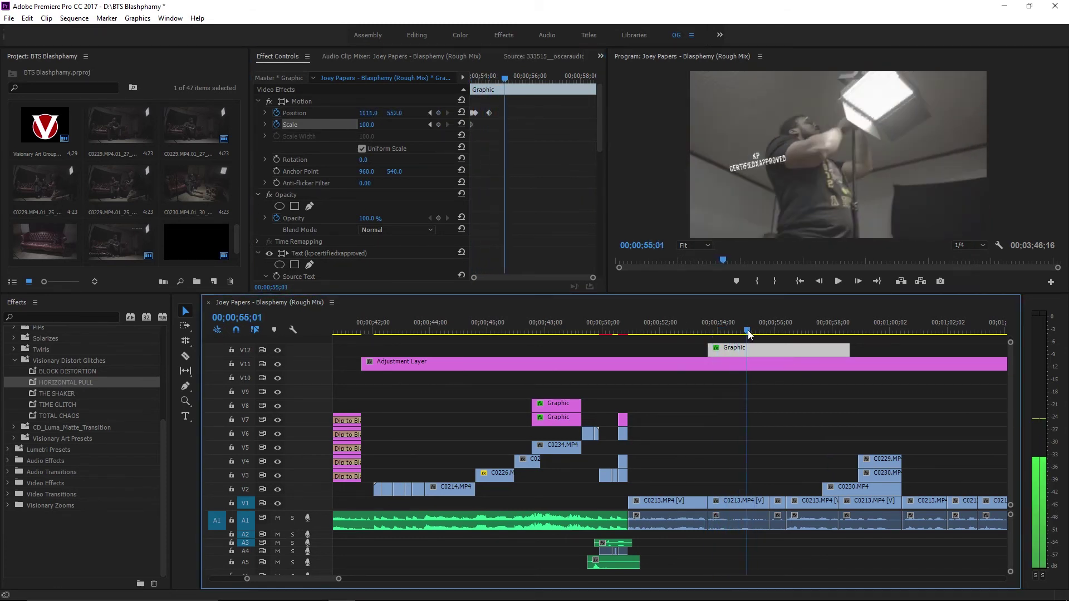
- Add further position keyframes so the title follows the wall, ending at 1136, 445 near 00;00;56
click(486, 80)
drag(399, 116, 372, 116)
drag(798, 142, 777, 140)
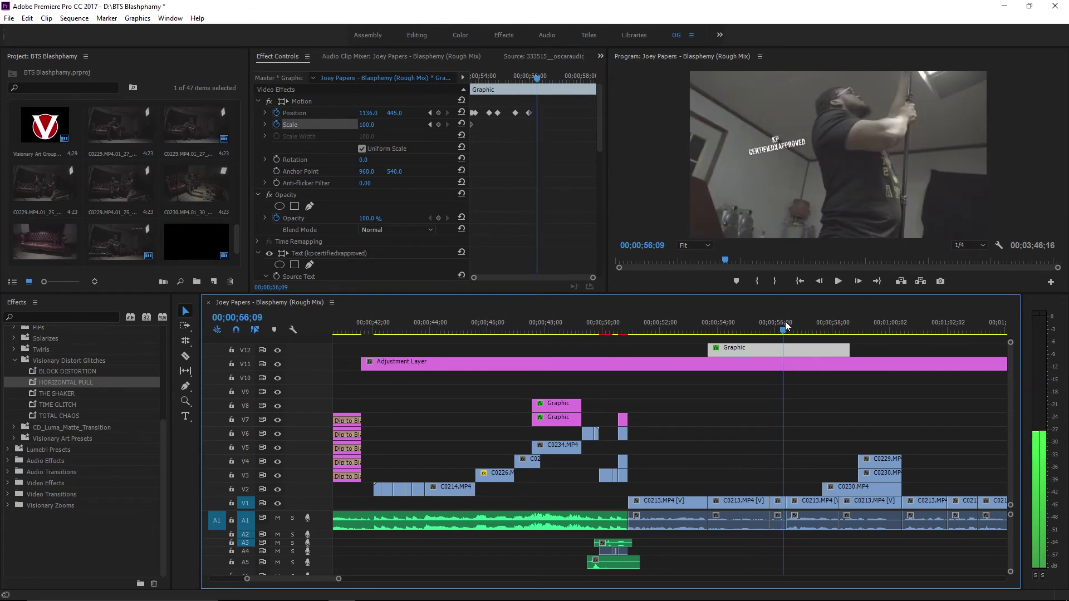
- Shorten the title graphic on V12 to end at about 00;00;56;10 and play it from before its start
key(ctrl+z)
click(695, 329)
key(space)
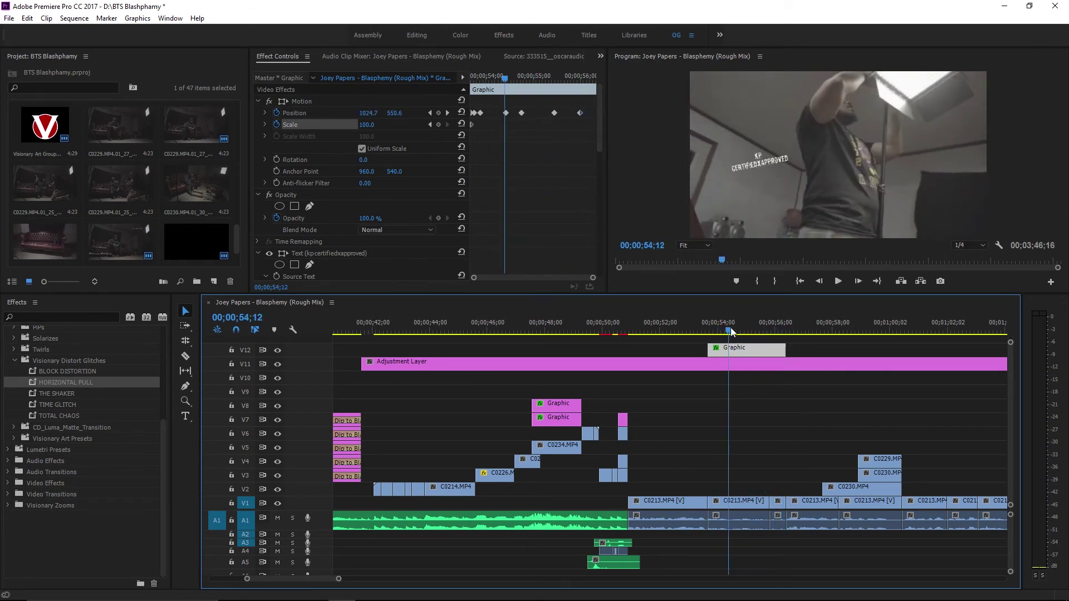
- Refine the title's tracking with intermediate position keyframes, including ones at 00;00;55;00 and 00;00;55;19
click(741, 331)
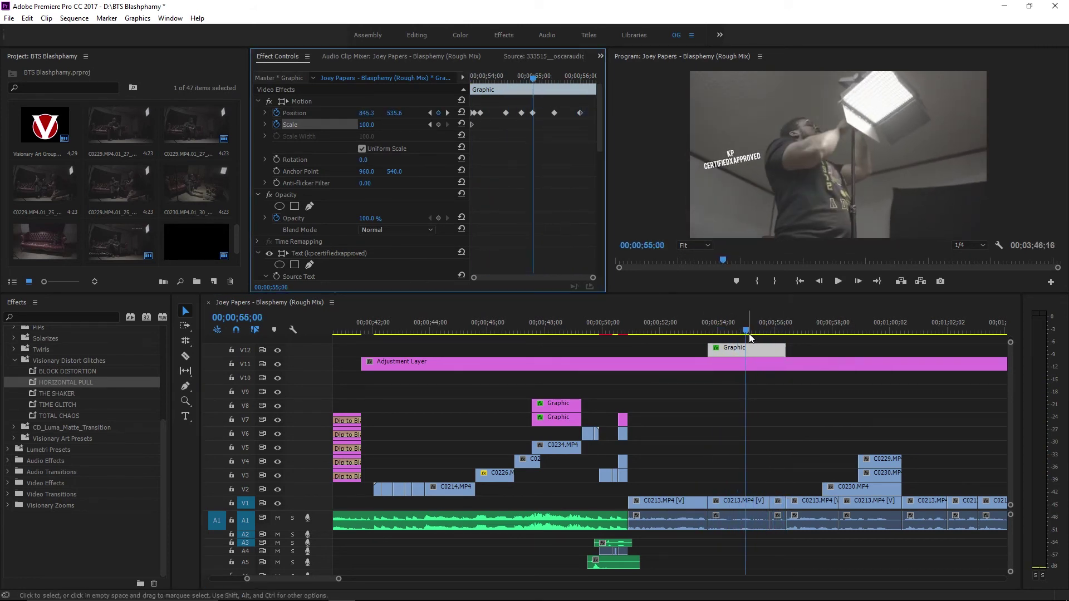
mouse_move(744, 333)
mouse_down()
mouse_move(711, 340)
mouse_move(743, 333)
mouse_up()
click(552, 168)
key(space)
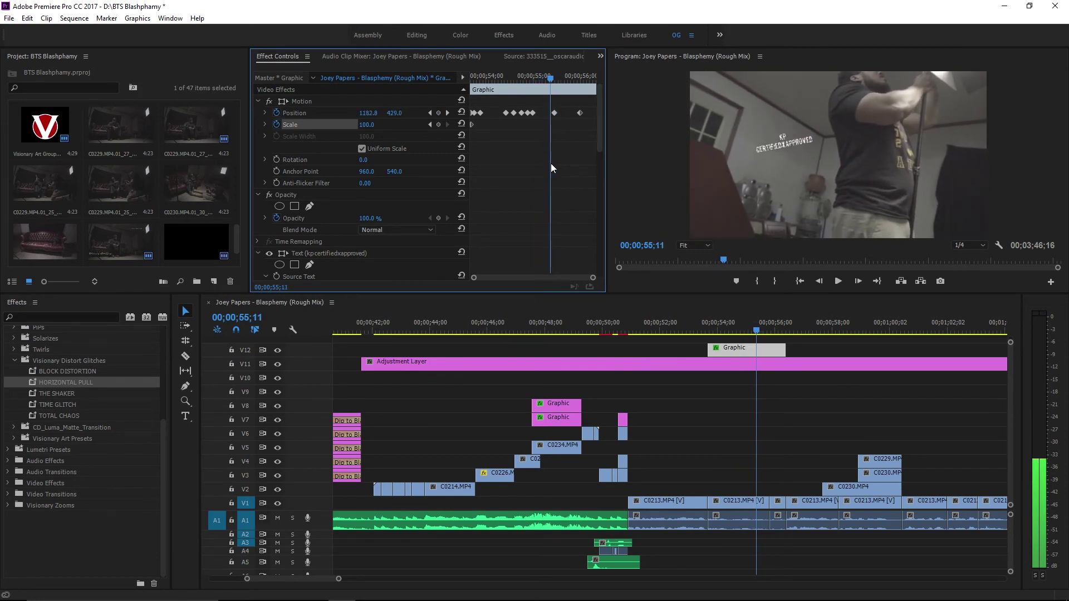
key(space)
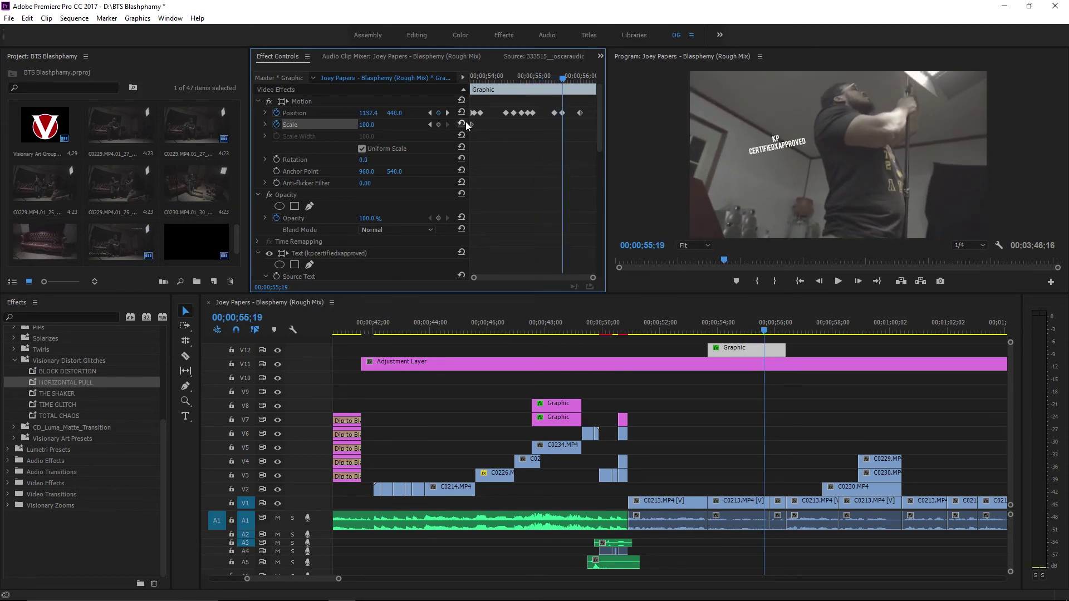
- Play the tracked KP title through to its end and replay it from just before its start
key(space)
key(space)
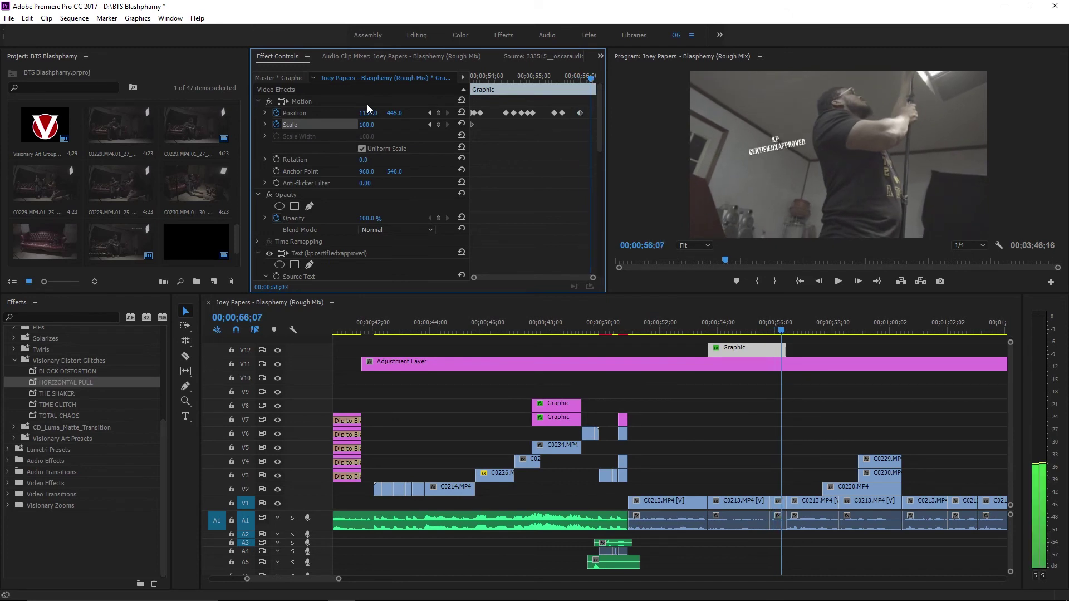
click(701, 325)
key(space)
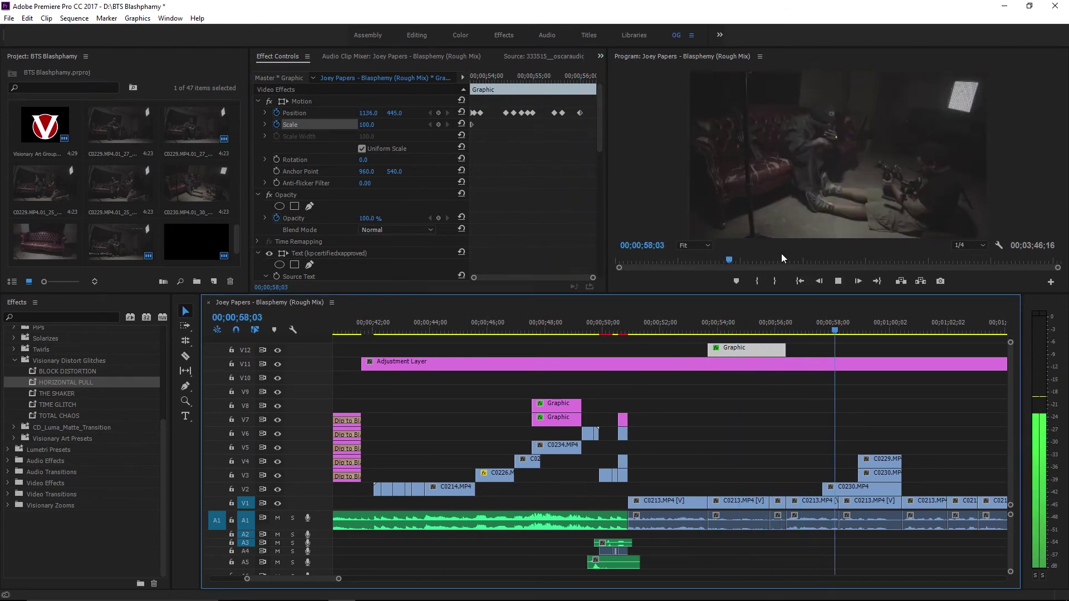
- Save the project and play the sequence from about 00;00;48;01
key(space)
drag(339, 580, 526, 563)
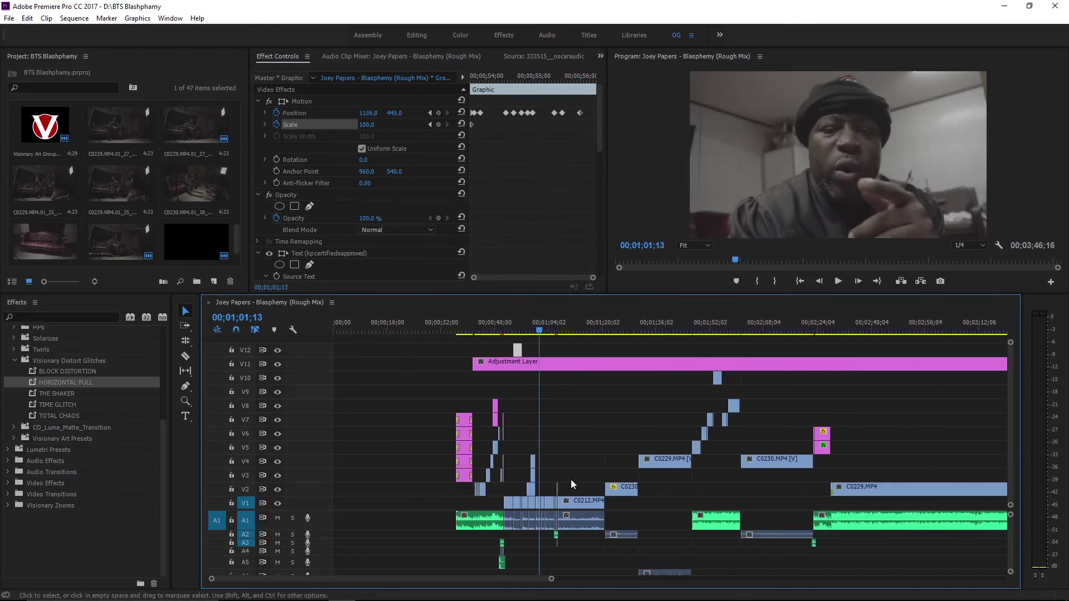
click(495, 332)
key(ctrl+s)
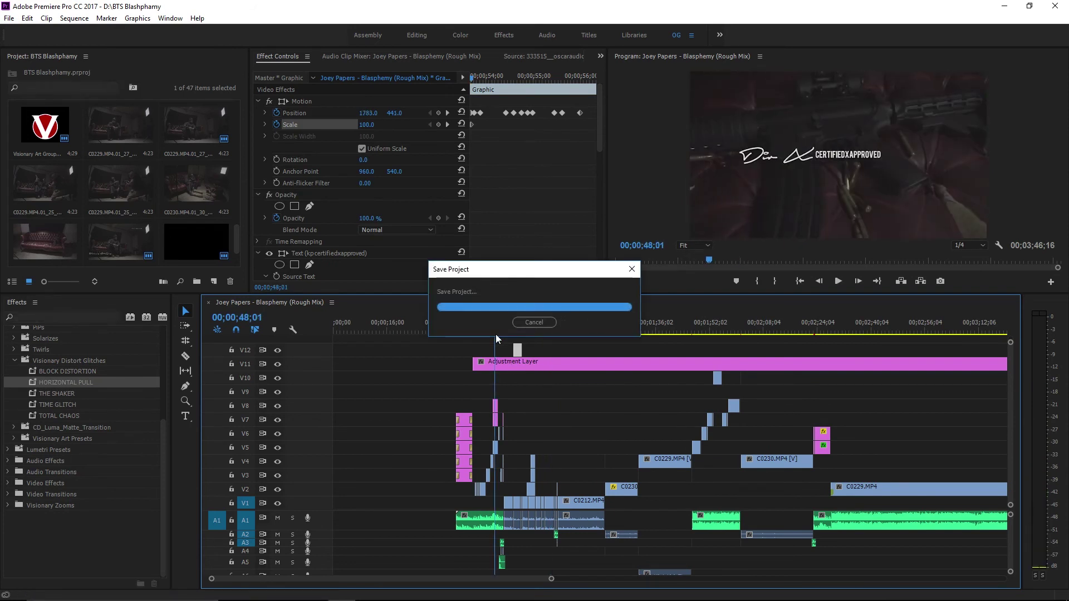
key(space)
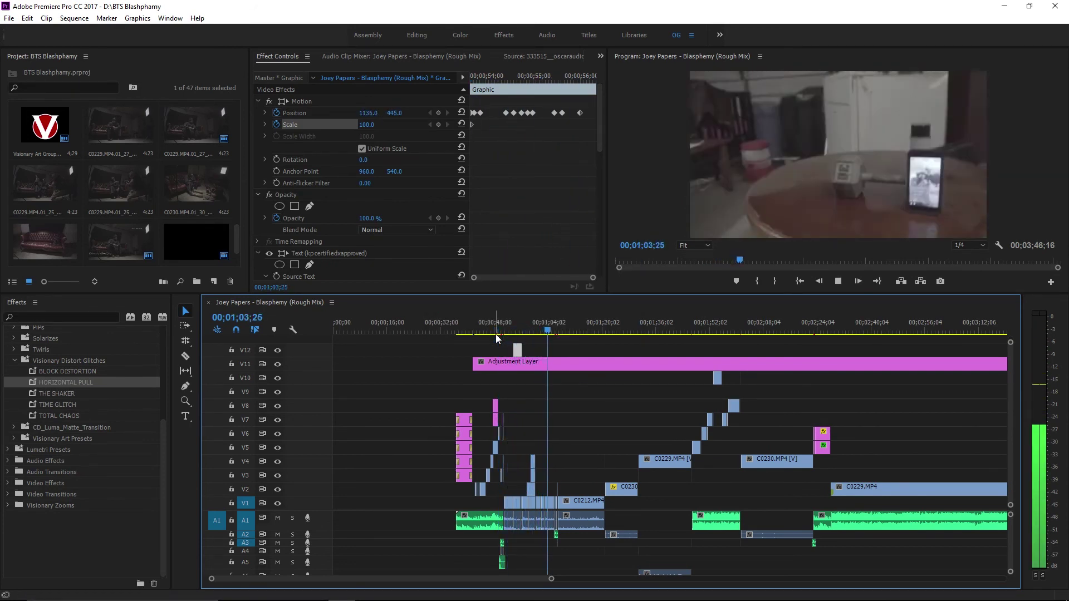
- Stop playback at about 00;01;08;23, then open source clip C0213.MP4 and preview it
scroll(145, 195, up, 5)
key(space)
double_click(144, 195)
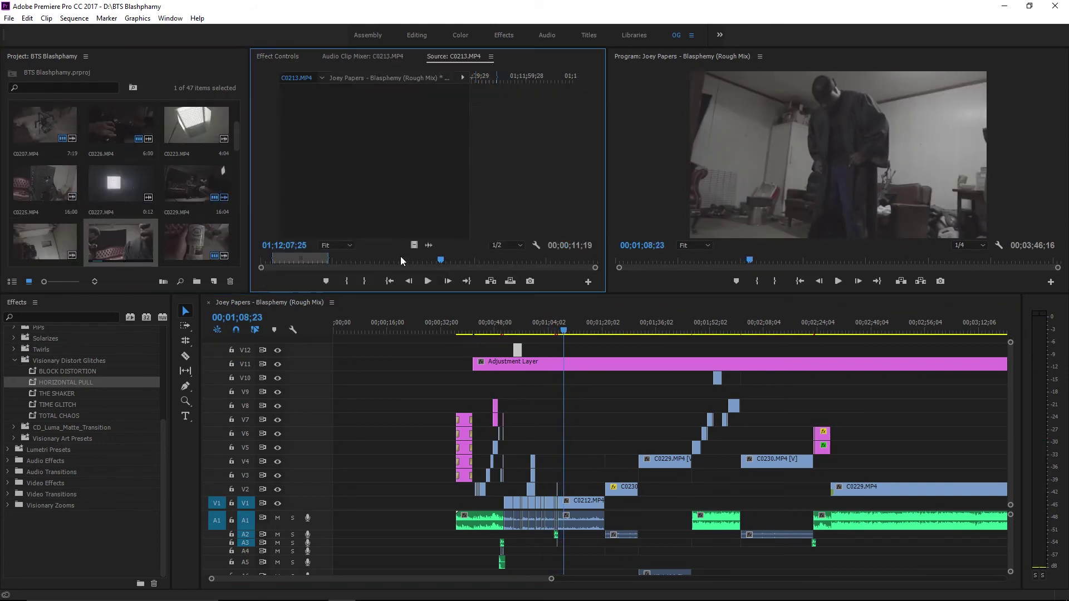
key(space)
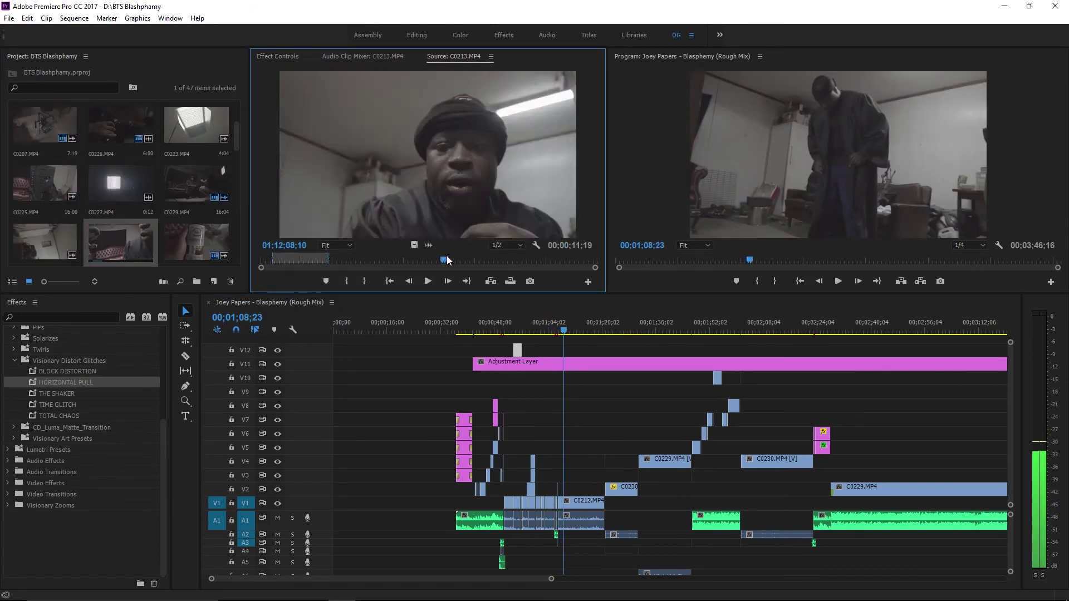
click(297, 261)
scroll(166, 202, up, 2)
- Open C0204.MP4, mark a short range of the phone shot and place it on V4 at about 00;01;08;24
double_click(45, 123)
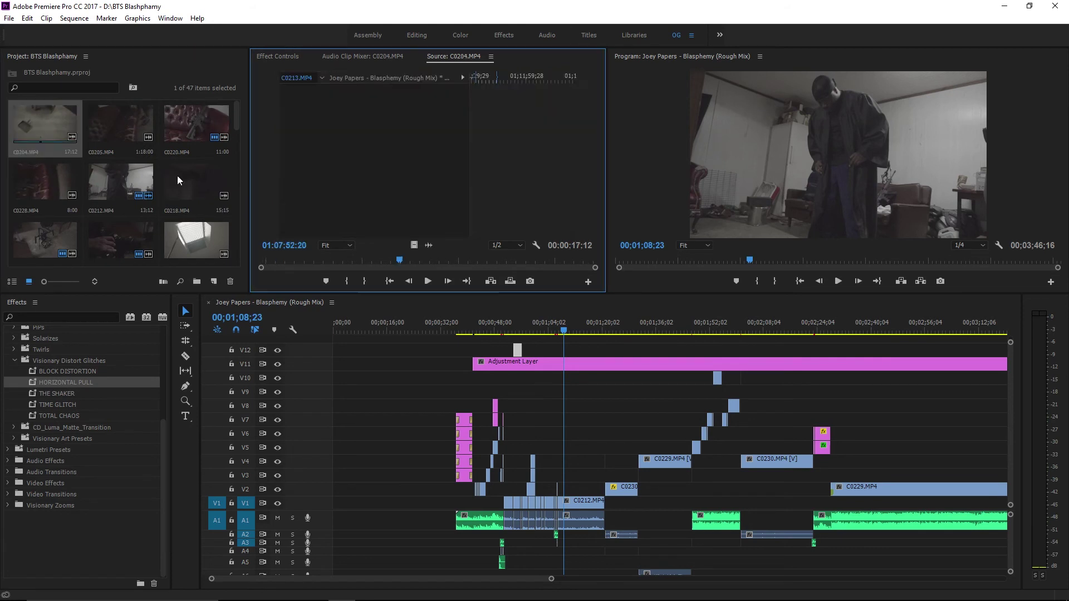
key(space)
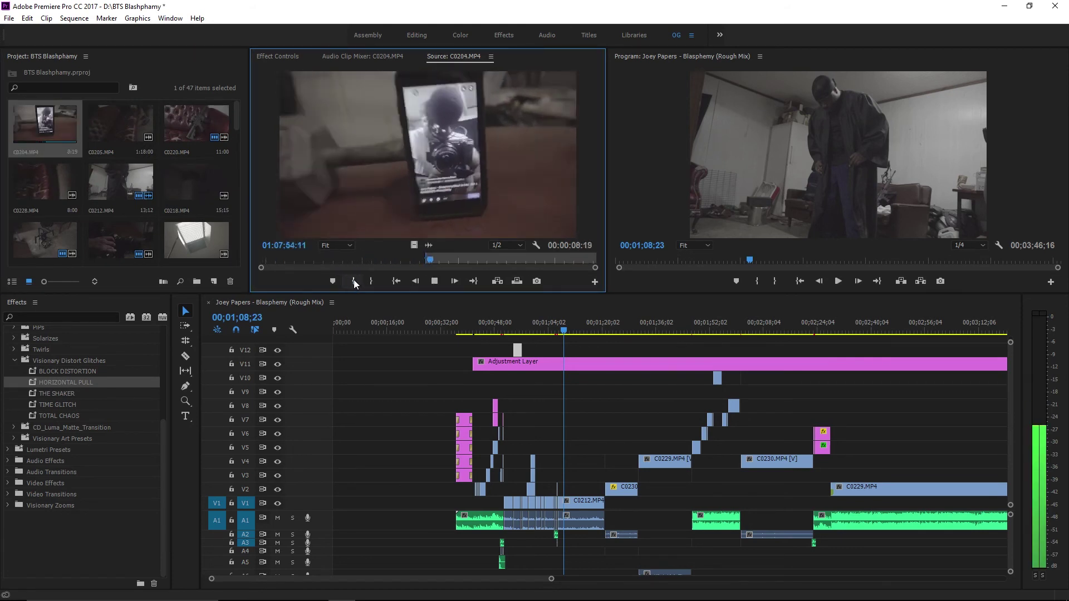
click(349, 281)
mouse_move(509, 254)
mouse_down()
mouse_move(376, 256)
mouse_move(569, 471)
mouse_up()
key(space)
click(353, 281)
click(371, 281)
key(equal)
key(equal)
key(equal)
right_click(680, 458)
click(729, 470)
- Try the C0204.MP4 cutaway on V3 near 00;01;04, then delete it from the sequence
key(minus)
key(minus)
key(minus)
key(space)
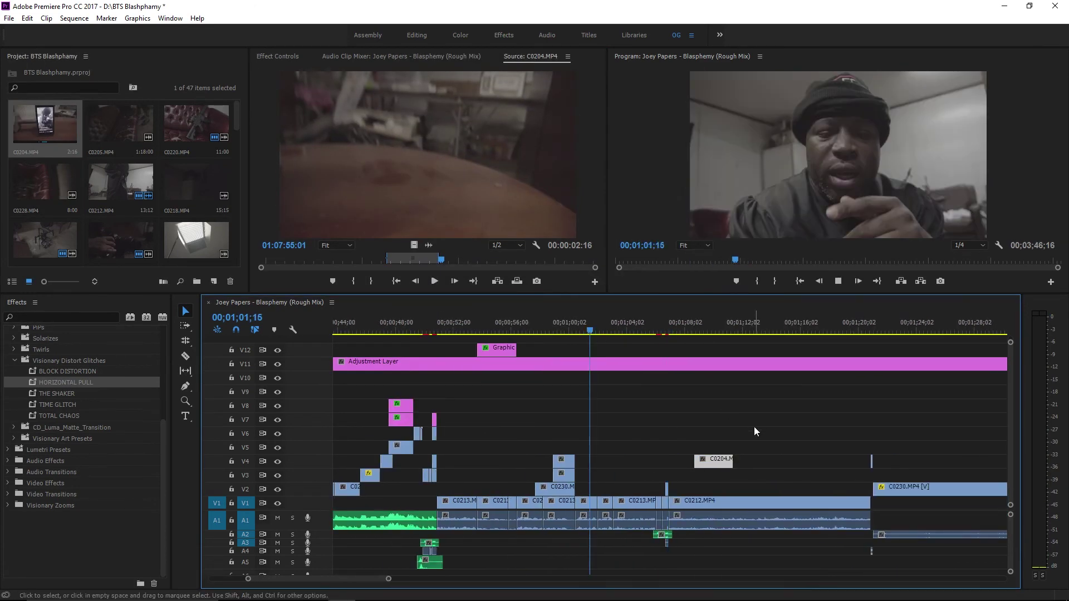
drag(703, 462, 646, 473)
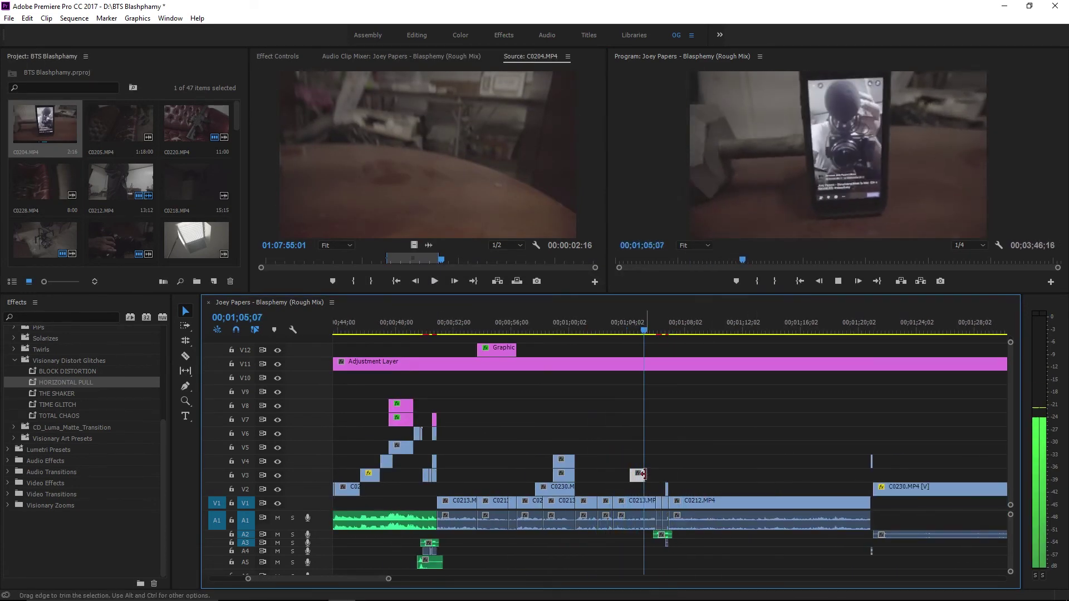
key(Delete)
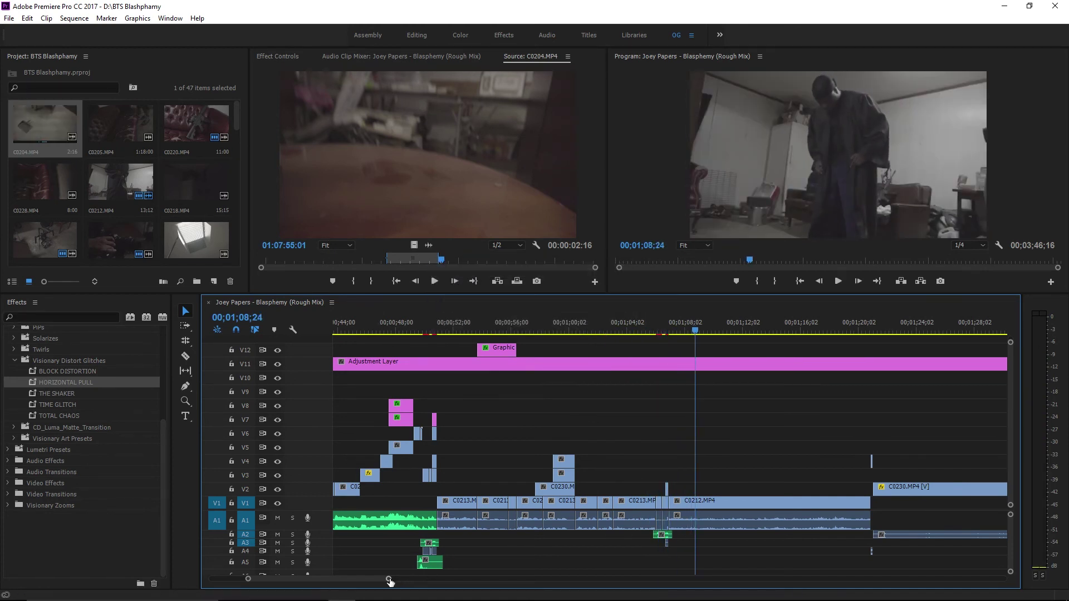
- Review the remaining sections of the sequence from about 00;01;22 onwards against the whole timeline
key(minus)
key(minus)
key(minus)
click(720, 331)
key(space)
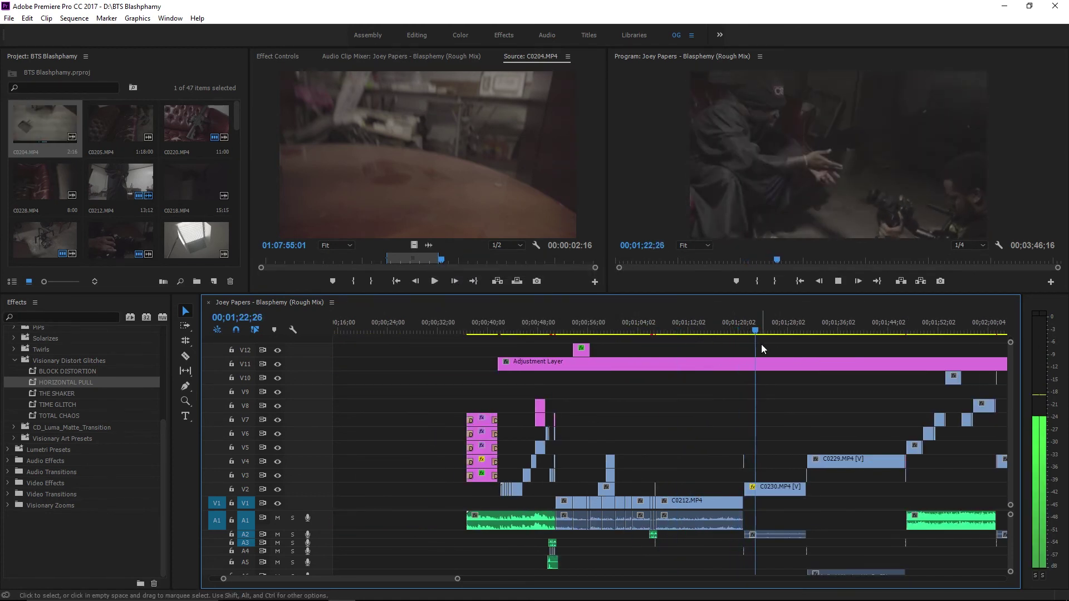
drag(457, 579, 564, 580)
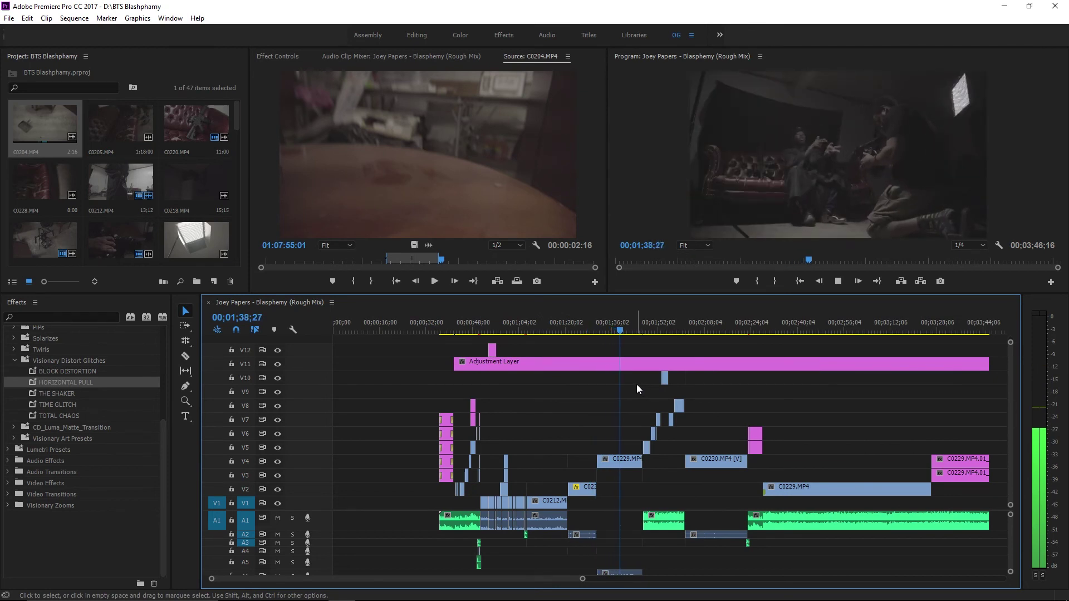
key(space)
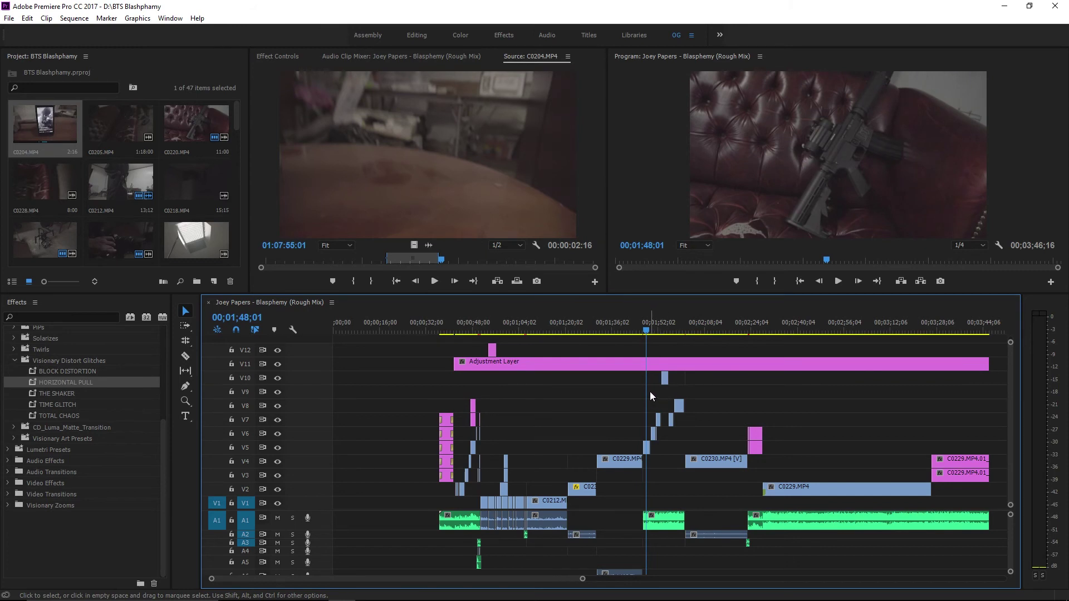
key(space)
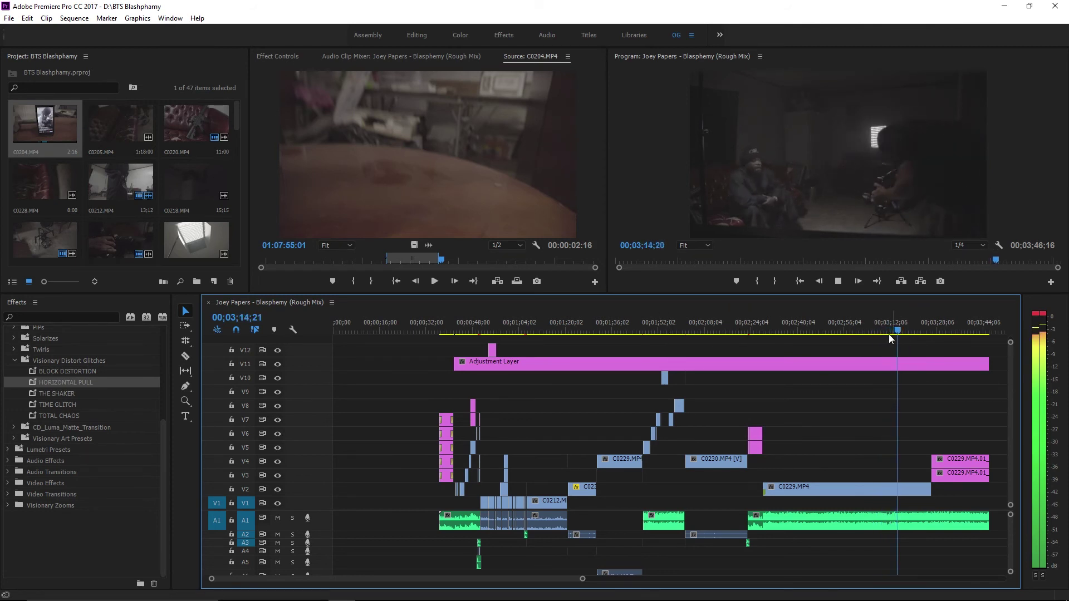
- Find the Exponential Fade audio transition and apply it to the end of the music on A1
scroll(610, 570, down, 5)
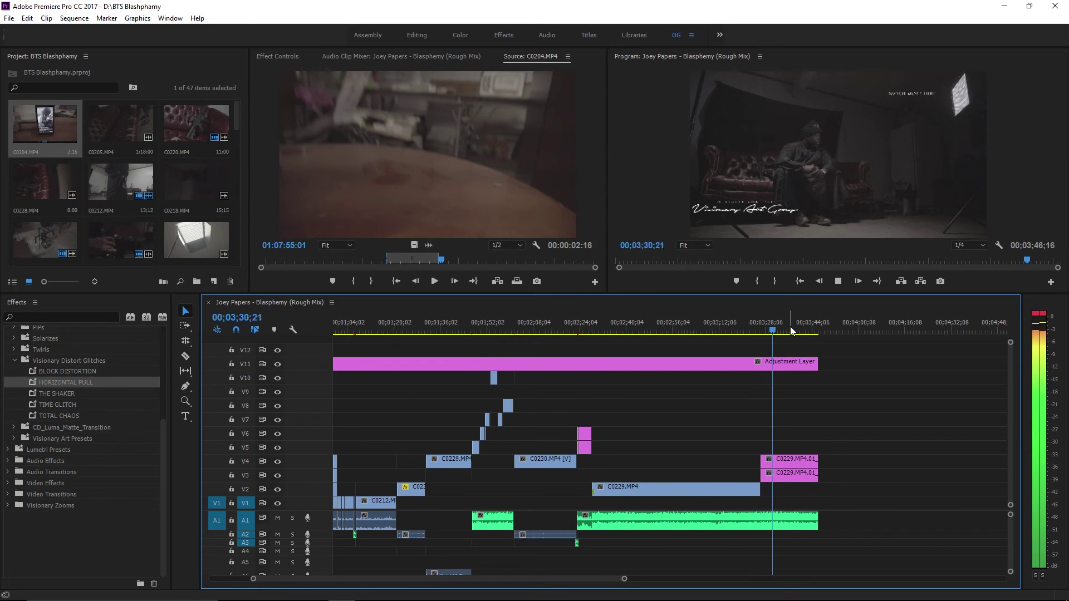
click(62, 317)
text(fade)
drag(63, 521, 818, 520)
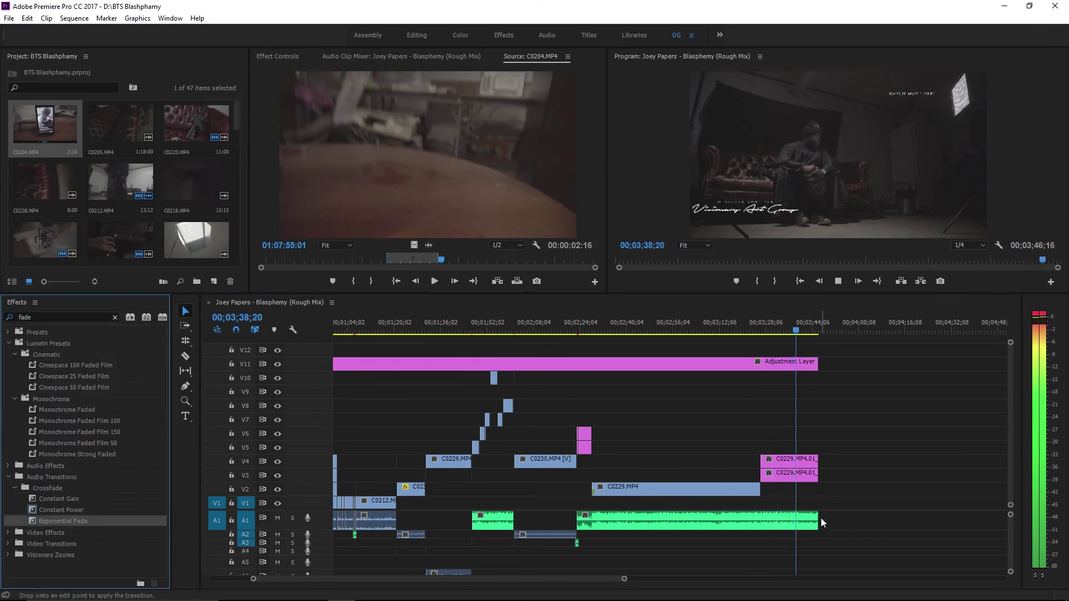
- Try extending the end of the A1 music to about 00;03;50;00, and save the project
drag(823, 362, 826, 375)
drag(817, 520, 828, 521)
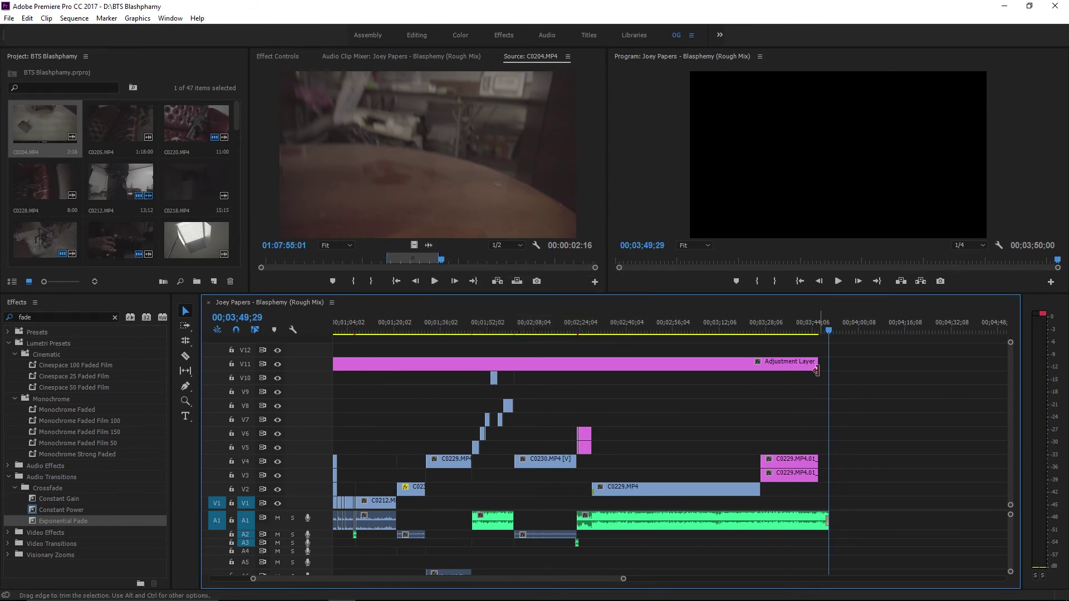
key(space)
key(ctrl+s)
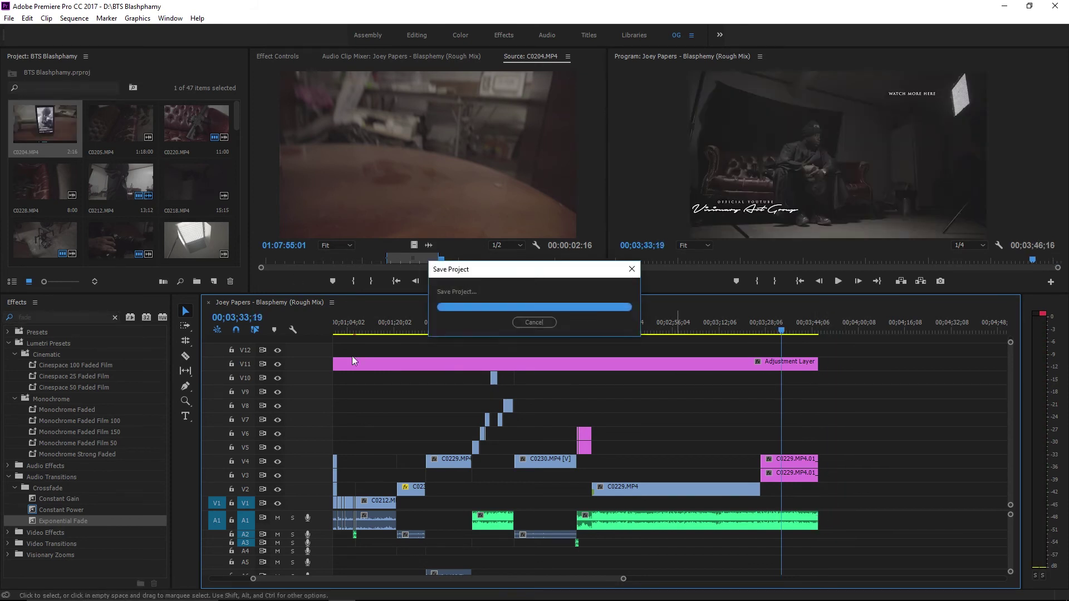
- Select the adjustment layer on V11 and switch to the Color workspace, with the playhead near 00;02;08
click(352, 362)
click(460, 34)
click(576, 337)
click(559, 409)
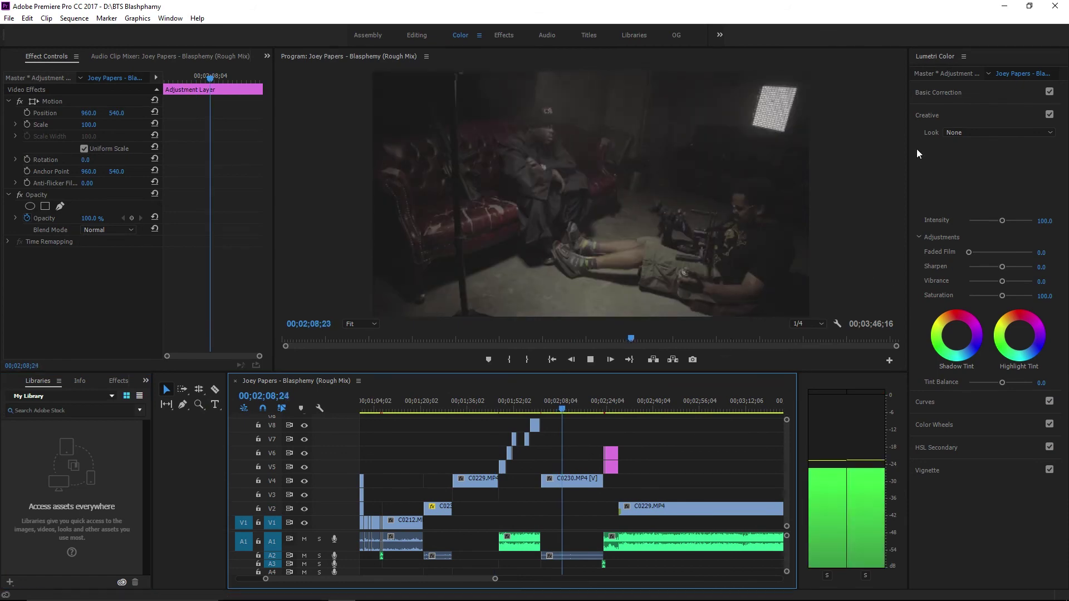
- Browse the downloaded LUT folders and load M31 - LOG32 as the adjustment layer's Creative look
click(980, 132)
click(813, 50)
double_click(424, 111)
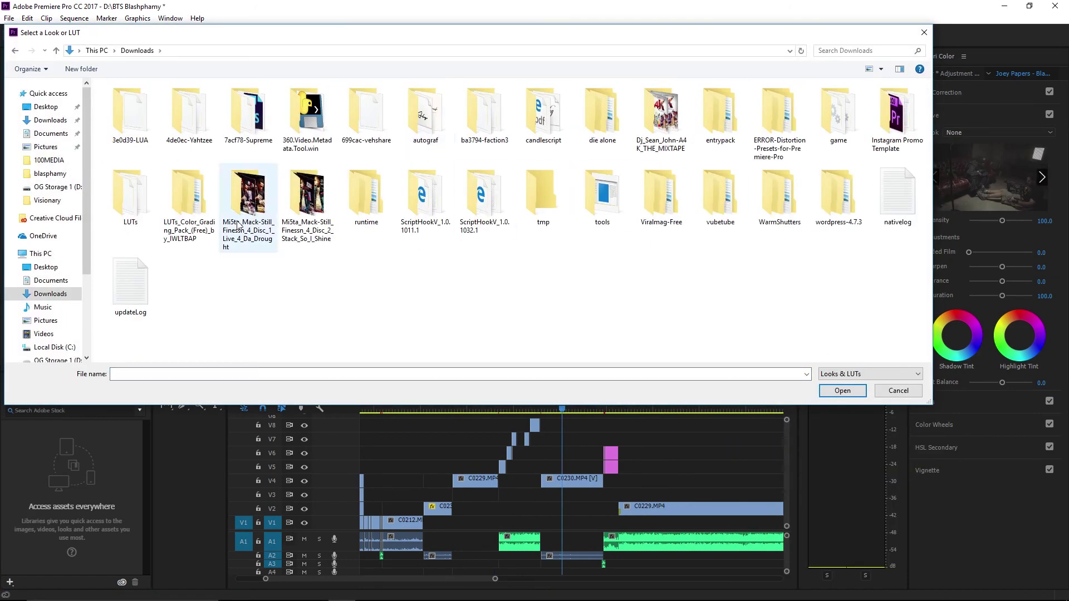
double_click(197, 211)
double_click(167, 101)
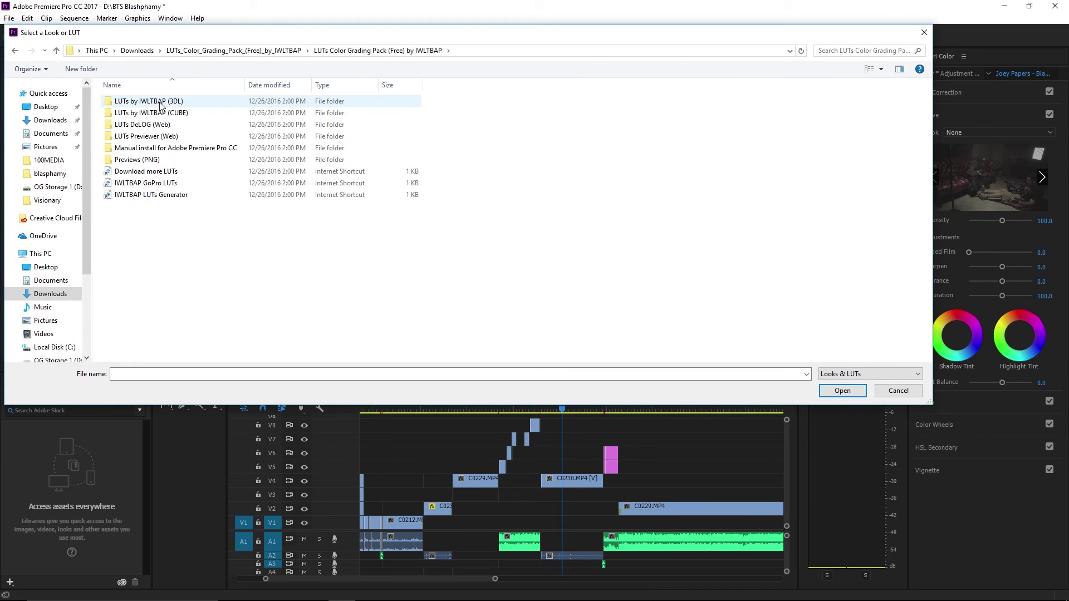
click(15, 50)
click(15, 50)
double_click(136, 187)
double_click(142, 276)
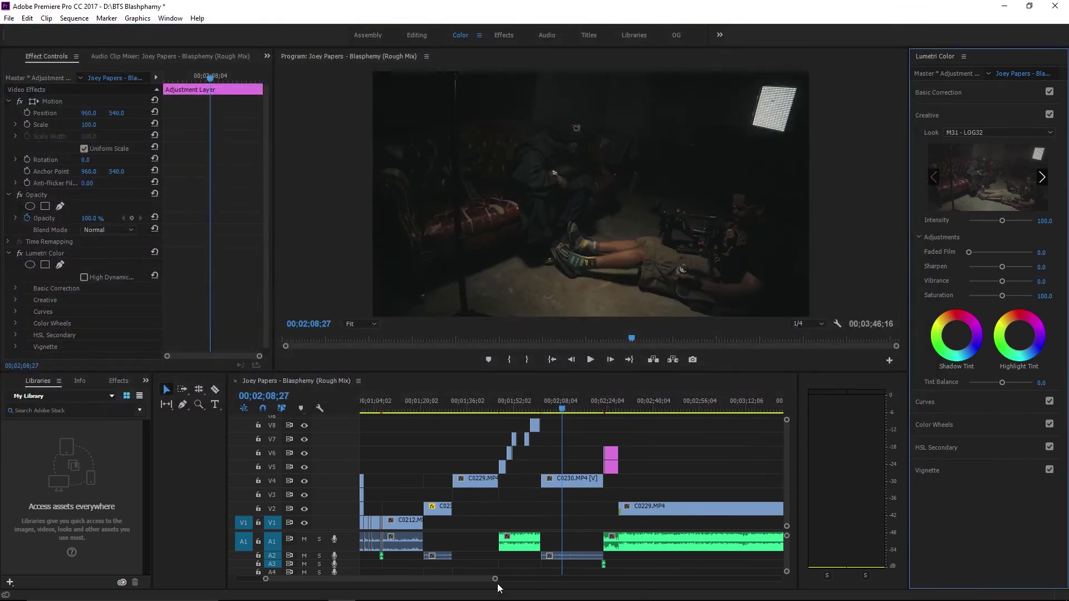
- Set the look's Vibrance to -9.6 and Saturation to 128.7, trying a higher Intensity and undoing it
drag(495, 579, 620, 579)
click(418, 407)
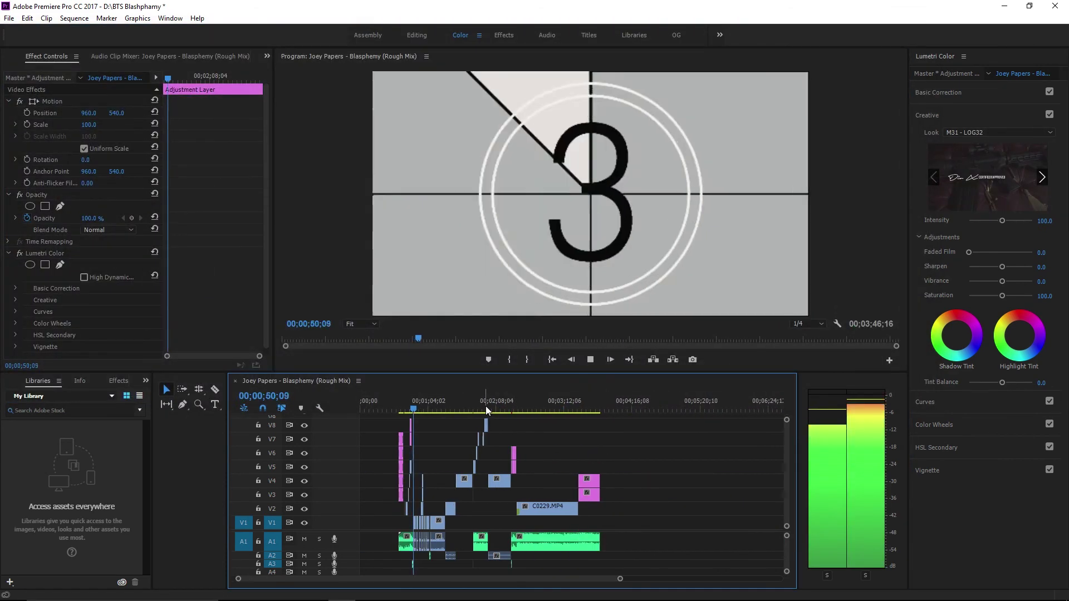
drag(543, 371, 549, 311)
drag(969, 252, 980, 253)
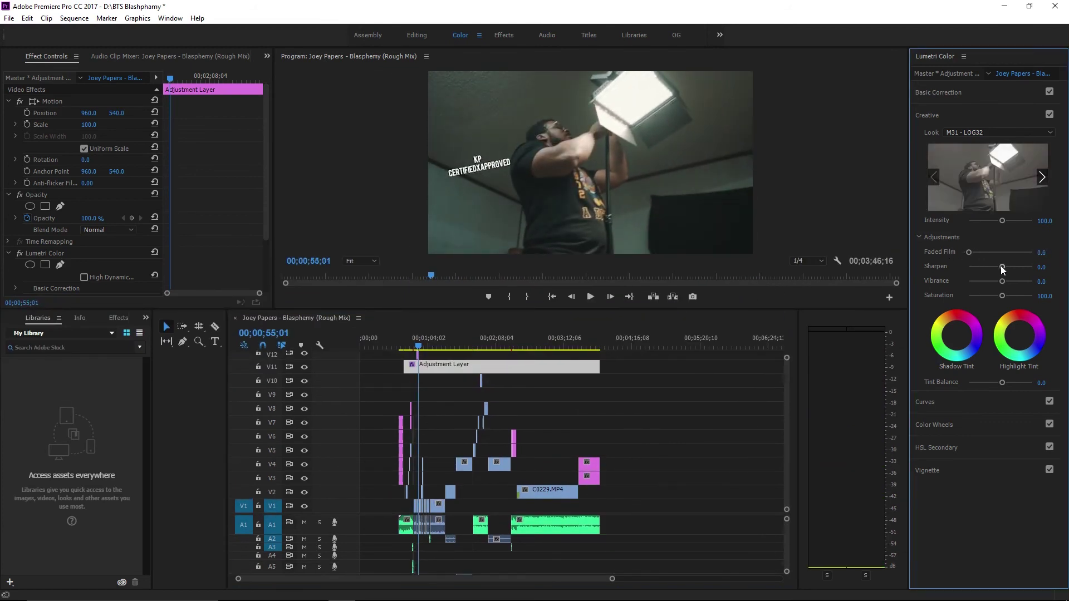
drag(994, 277, 997, 277)
key(space)
drag(1002, 221, 1015, 221)
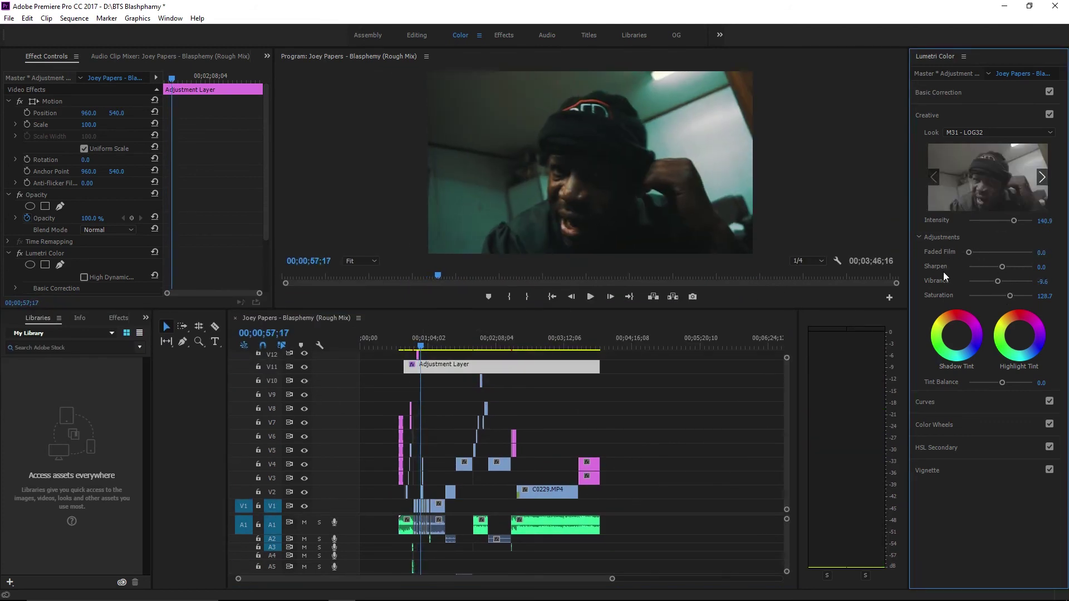
key(ctrl+z)
drag(996, 296, 1012, 296)
key(space)
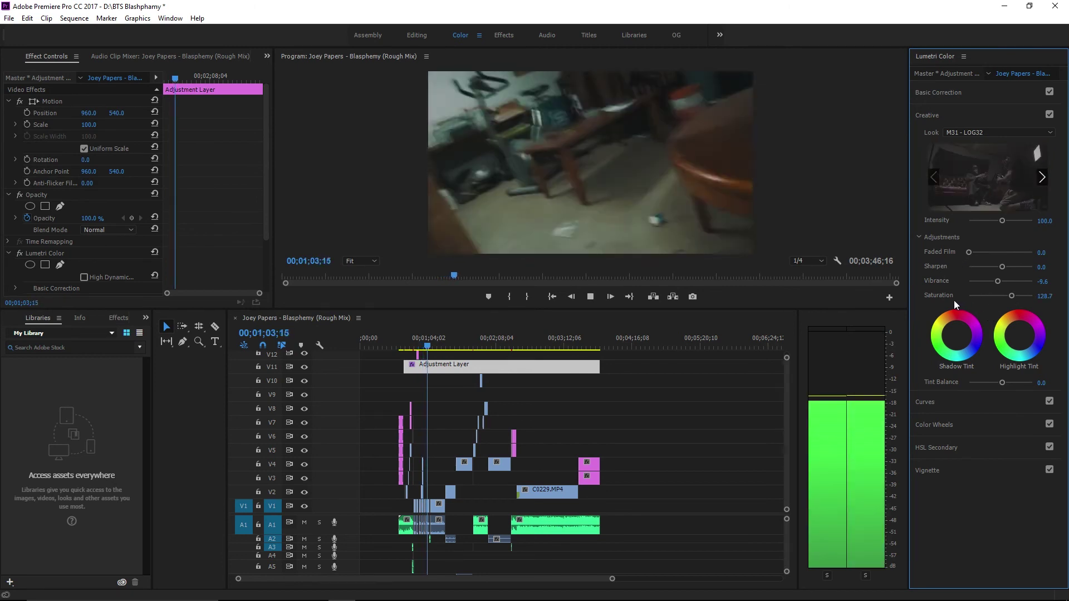
- Lift the midtones on the adjustment layer's RGB curve, add a shadow point and play back the darker shots
click(452, 342)
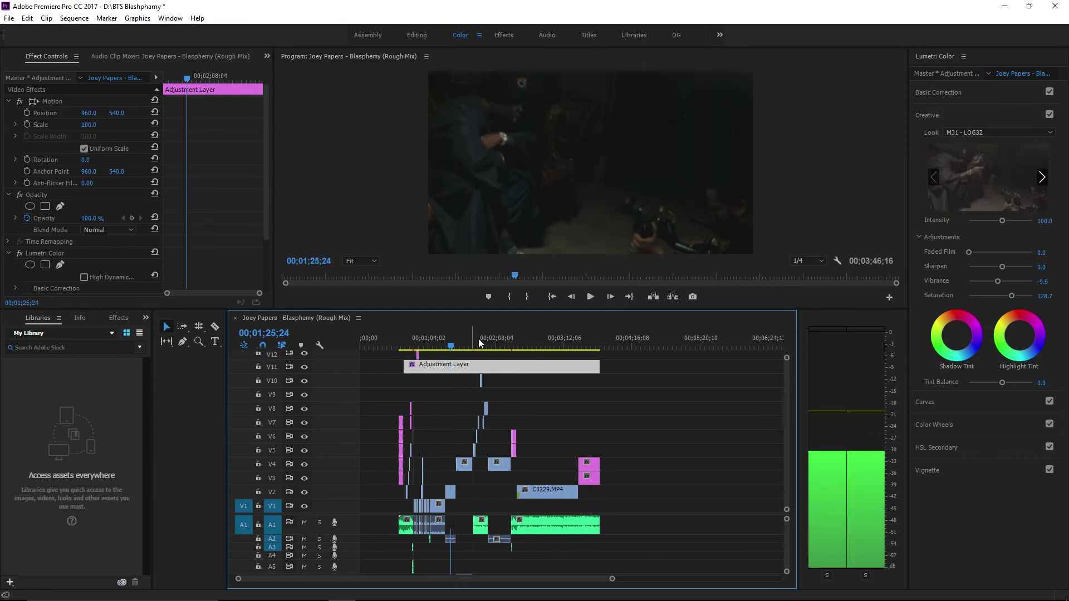
click(925, 401)
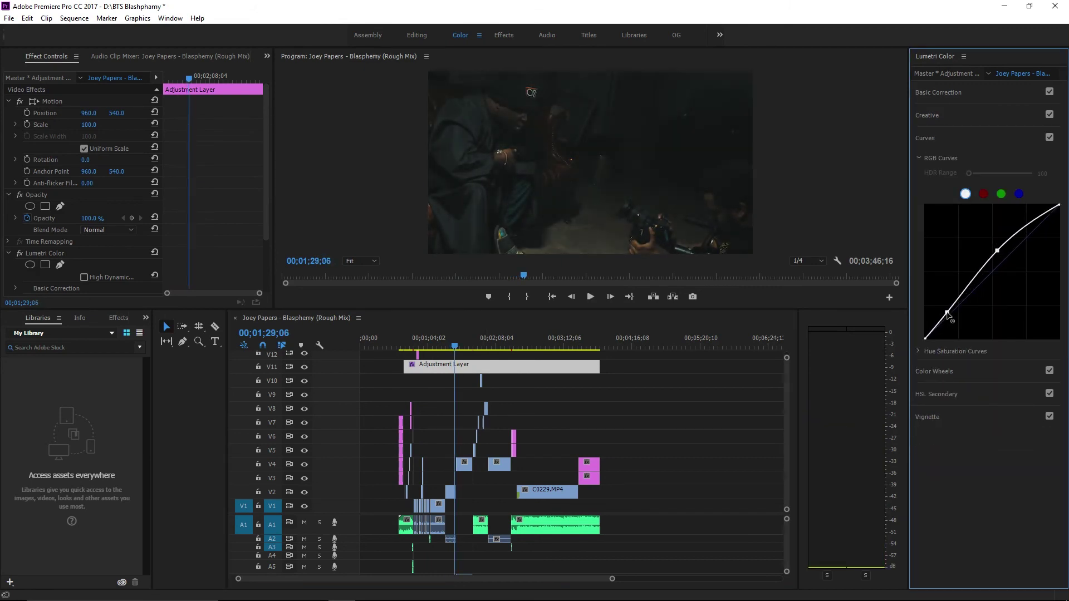
key(space)
drag(486, 310, 486, 360)
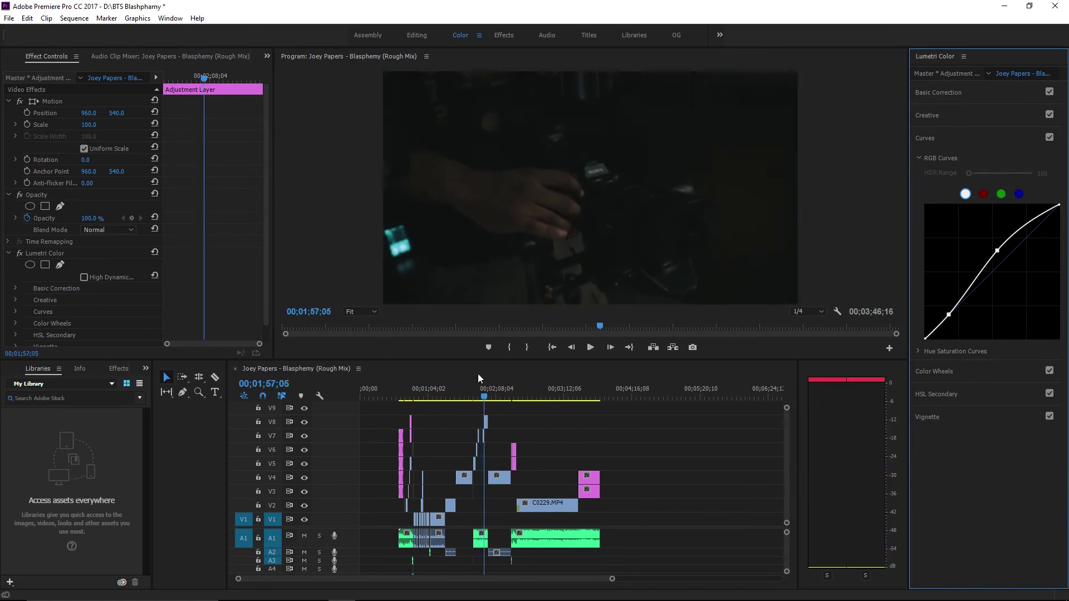
key(space)
key(space)
key(space)
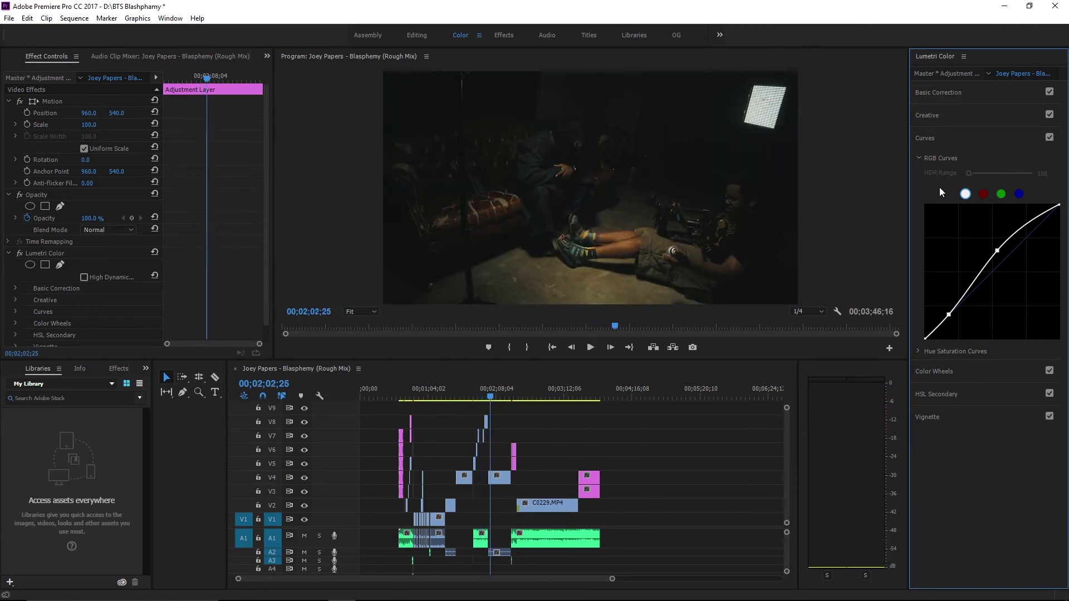
- Set the Creative Saturation to 83.5 and Vibrance to 2.6, and play the graded montage
click(947, 115)
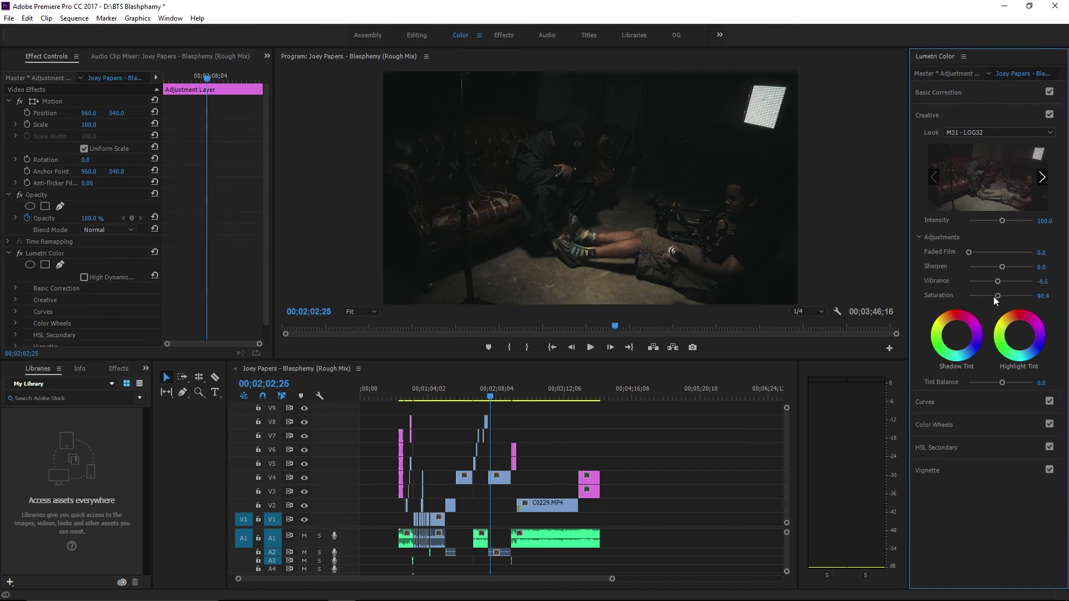
drag(1000, 296, 1001, 281)
click(535, 403)
key(j)
key(j)
key(j)
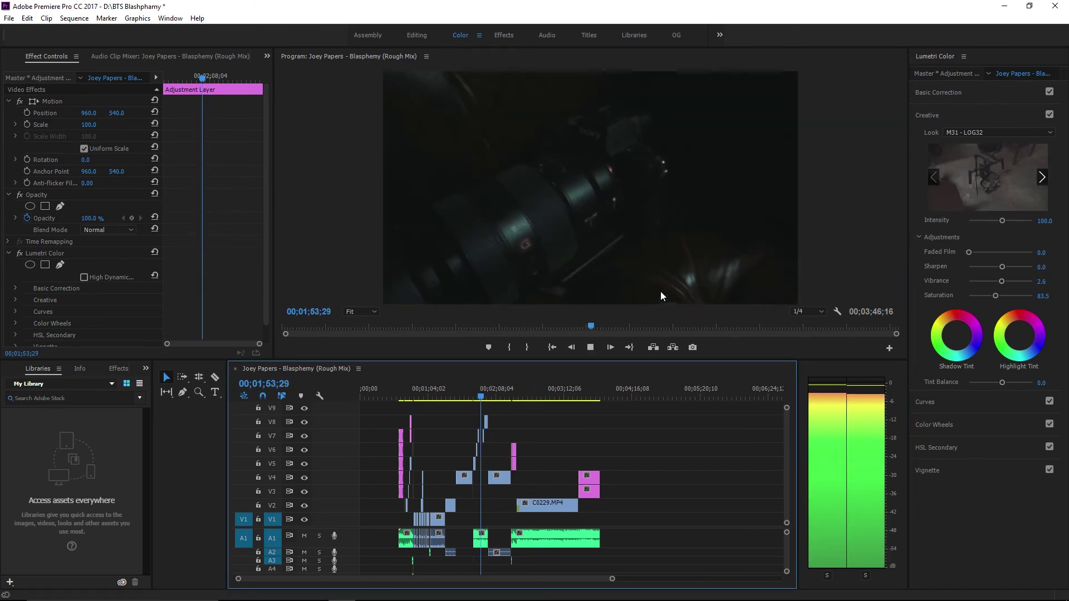
- Check the grade across the later clips, moving through to the end screen at about 00;03;40;05
click(482, 397)
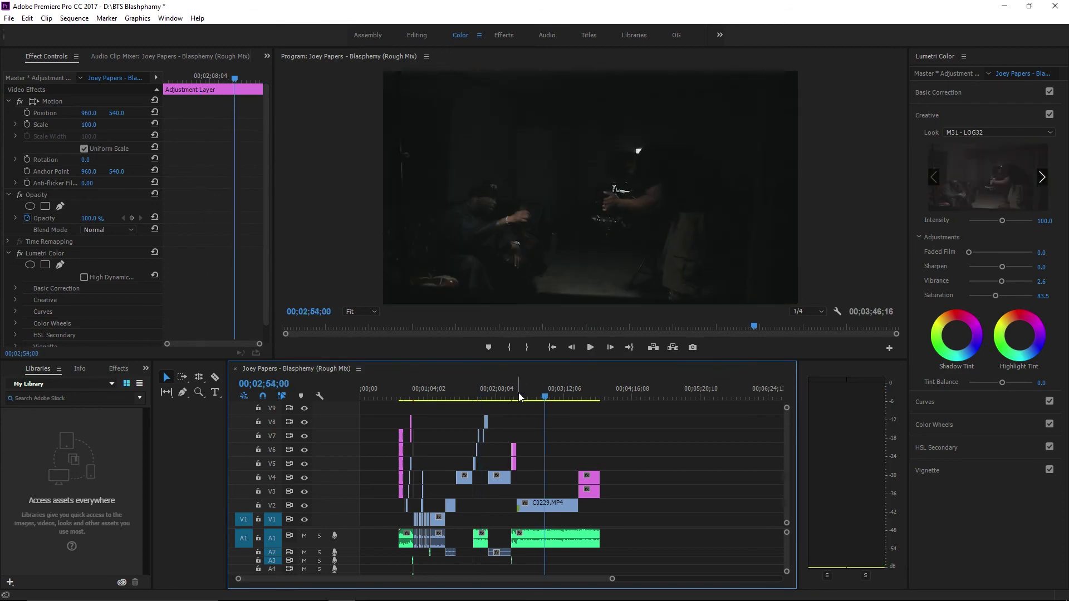
key(=)
click(520, 396)
key(Down)
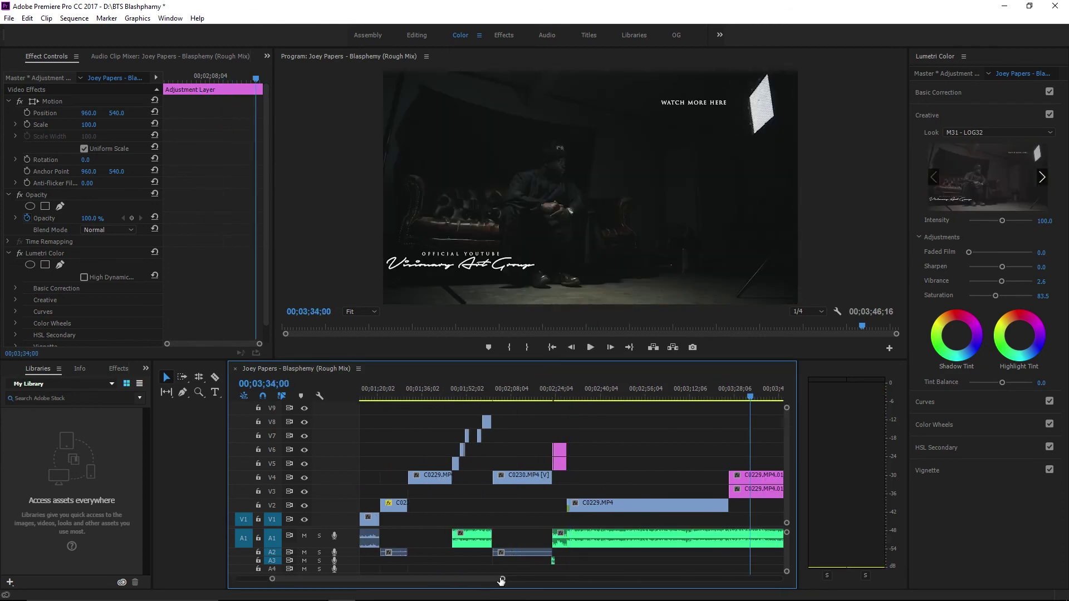
click(692, 346)
key(Return)
key(Down)
drag(502, 579, 622, 579)
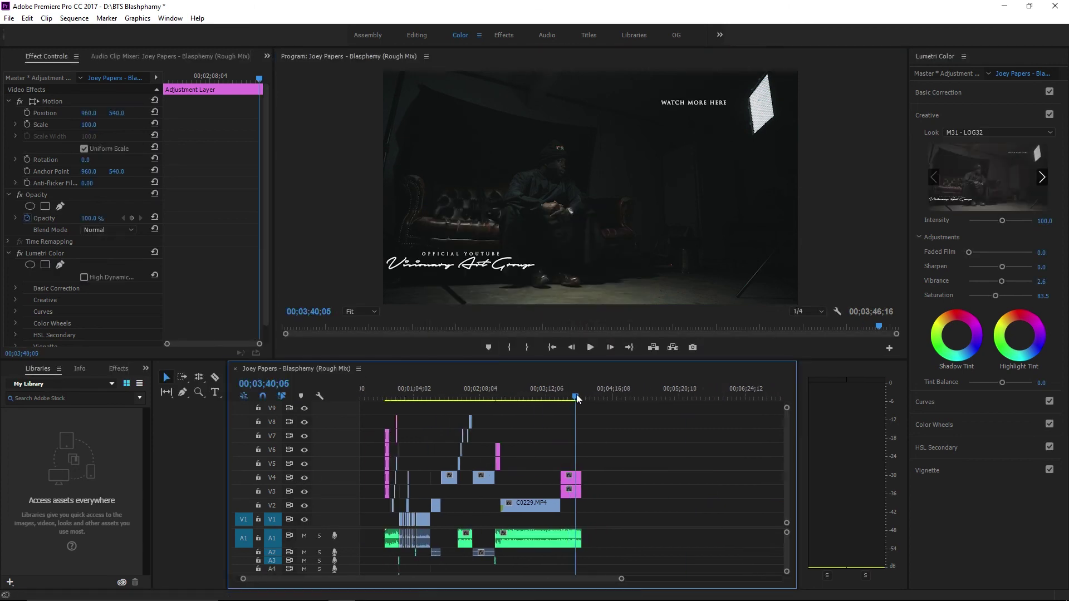
- Mark the sequence's out point at its end and its in point at the start of the opening title, and save the project
key(o)
drag(515, 578, 510, 578)
click(400, 390)
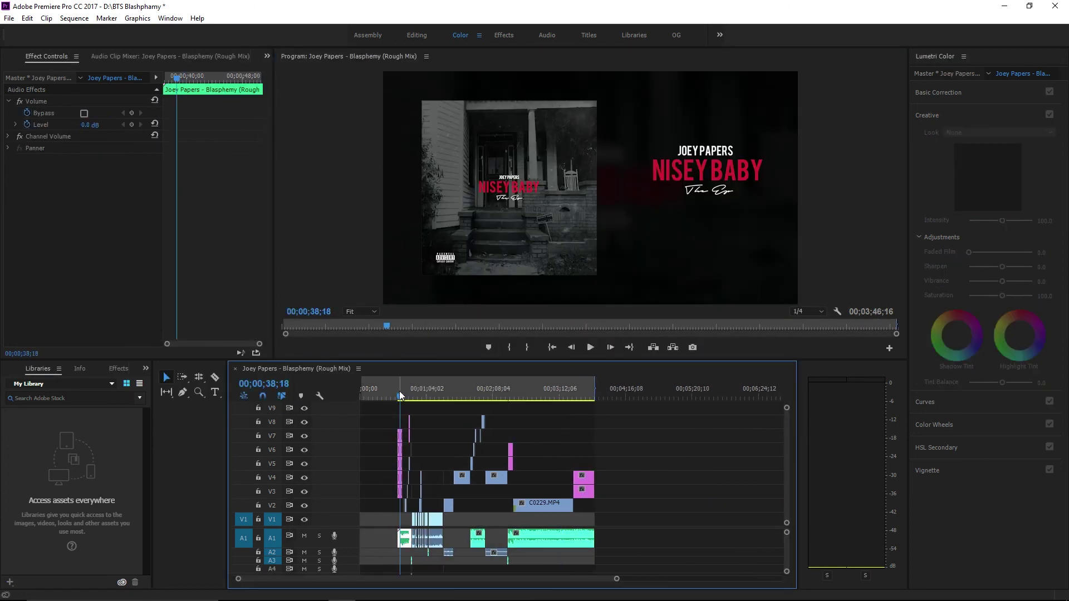
key(Down)
click(403, 397)
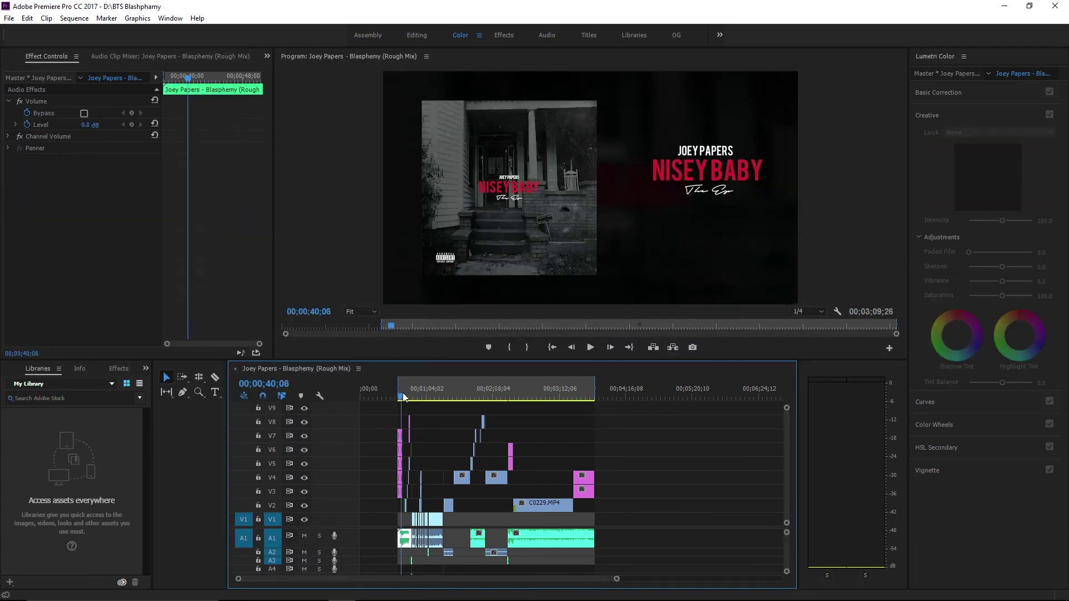
key(=)
key(=)
key(ctrl+s)
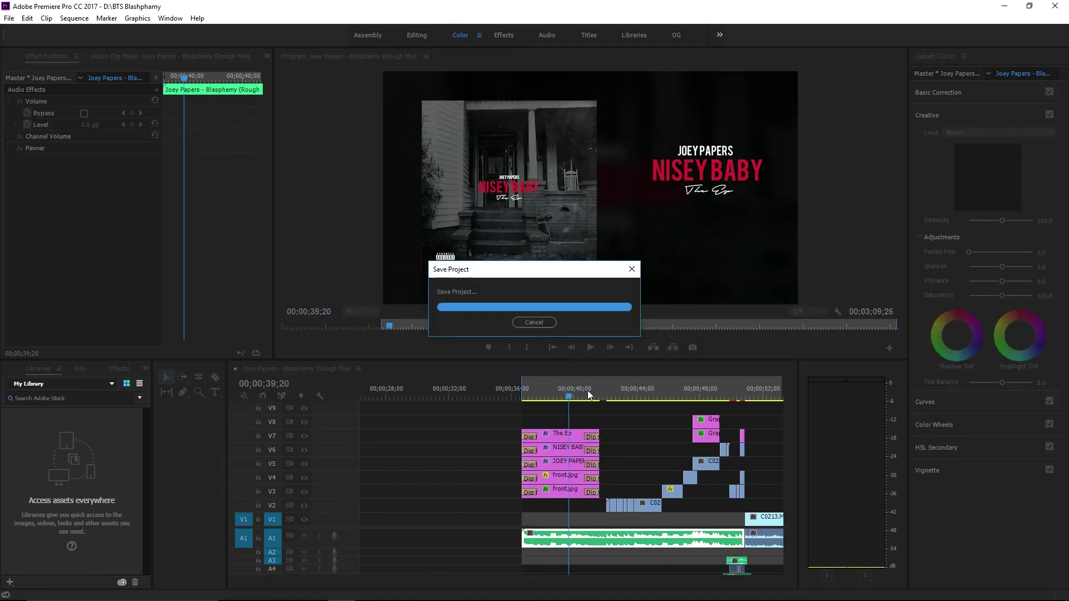
click(607, 397)
key(ctrl+s)
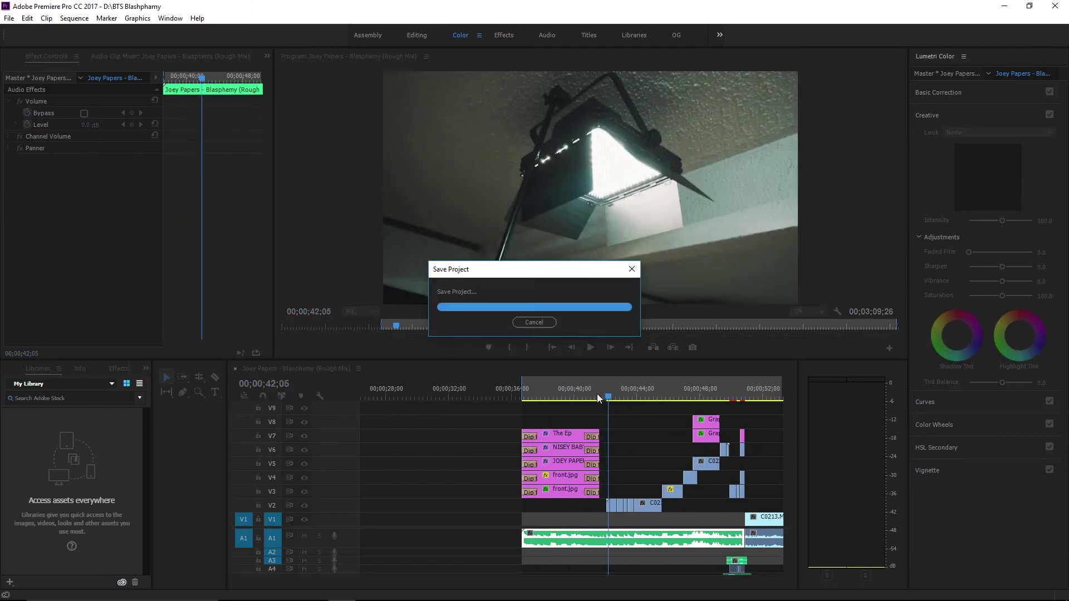
- Play back the opening montage from 00;00;42;05 through the glitch titles to the tracked title shot
key(minus)
key(space)
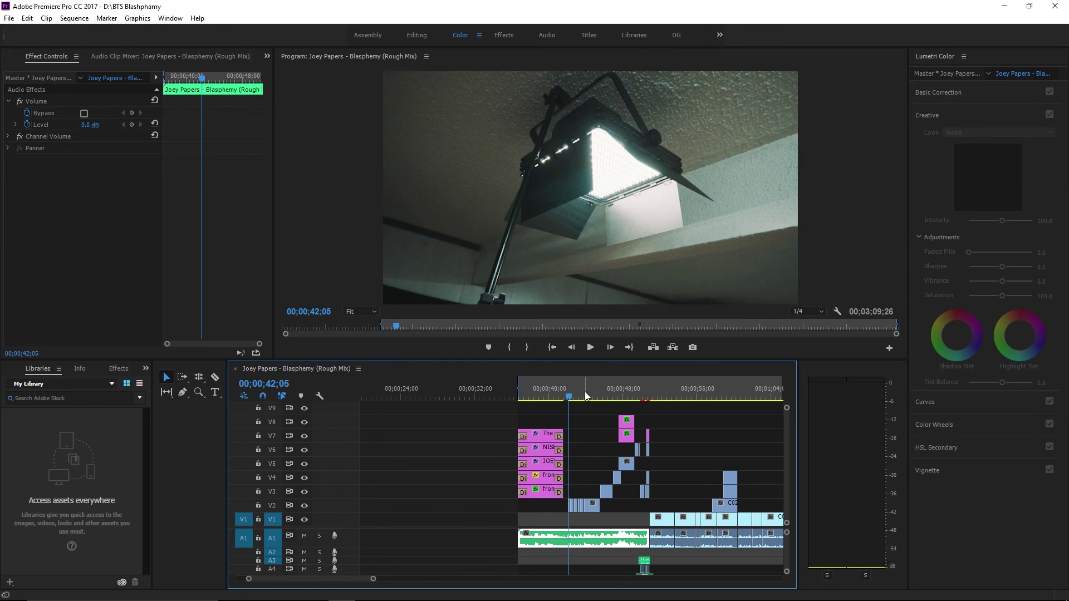
key(space)
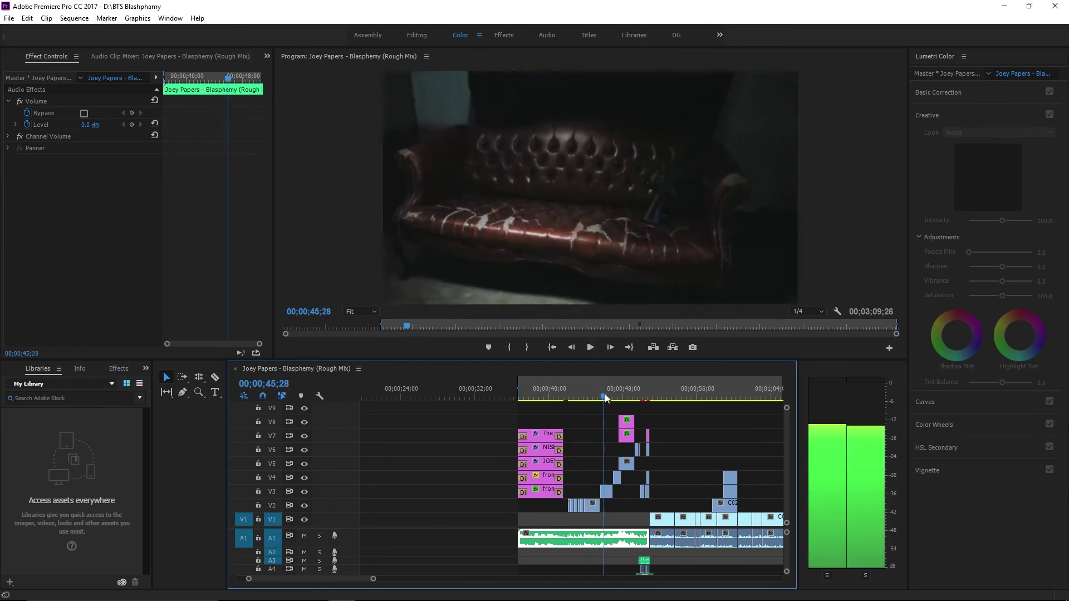
click(619, 497)
drag(618, 497, 604, 398)
key(space)
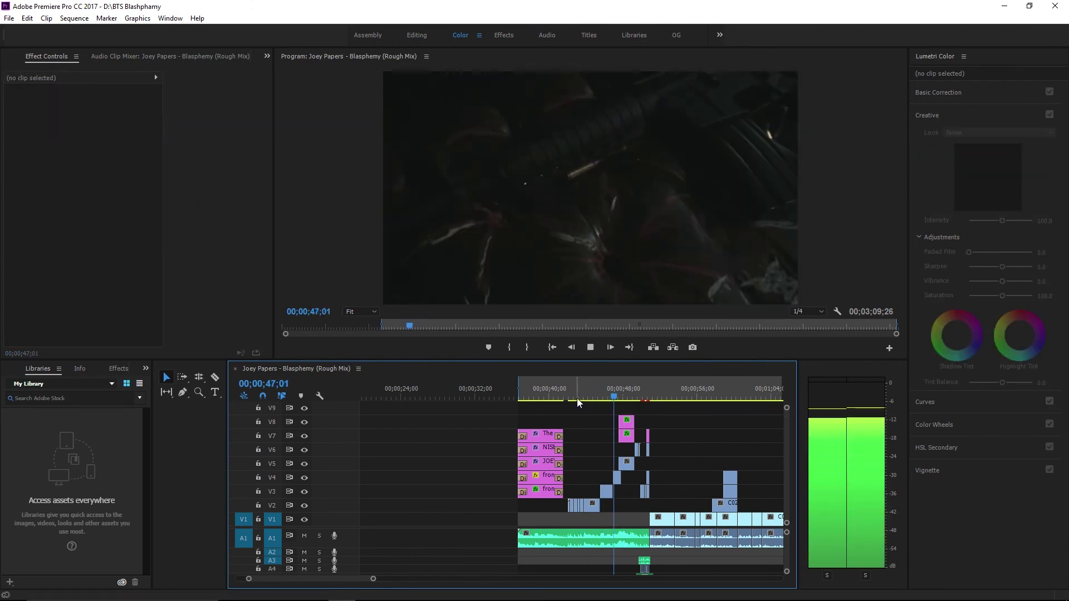
click(627, 424)
key(space)
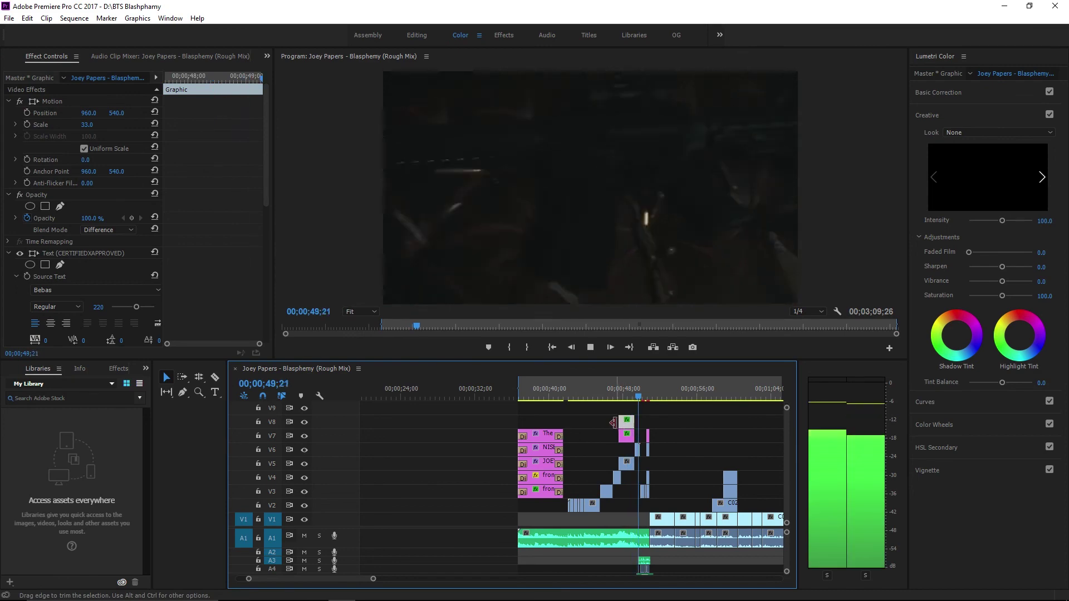
click(607, 422)
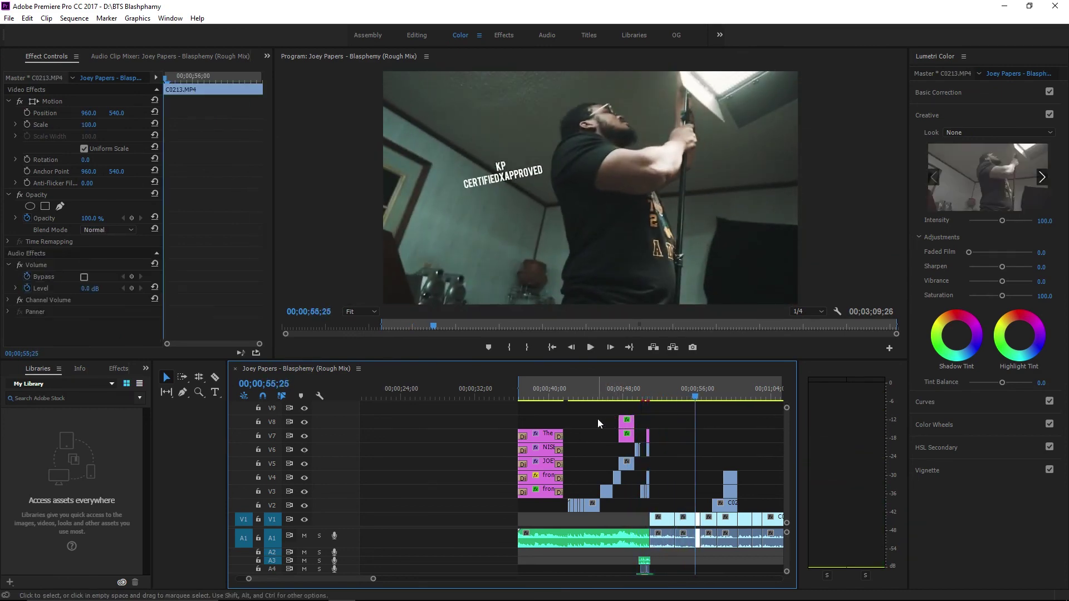
drag(373, 579, 557, 579)
click(9, 18)
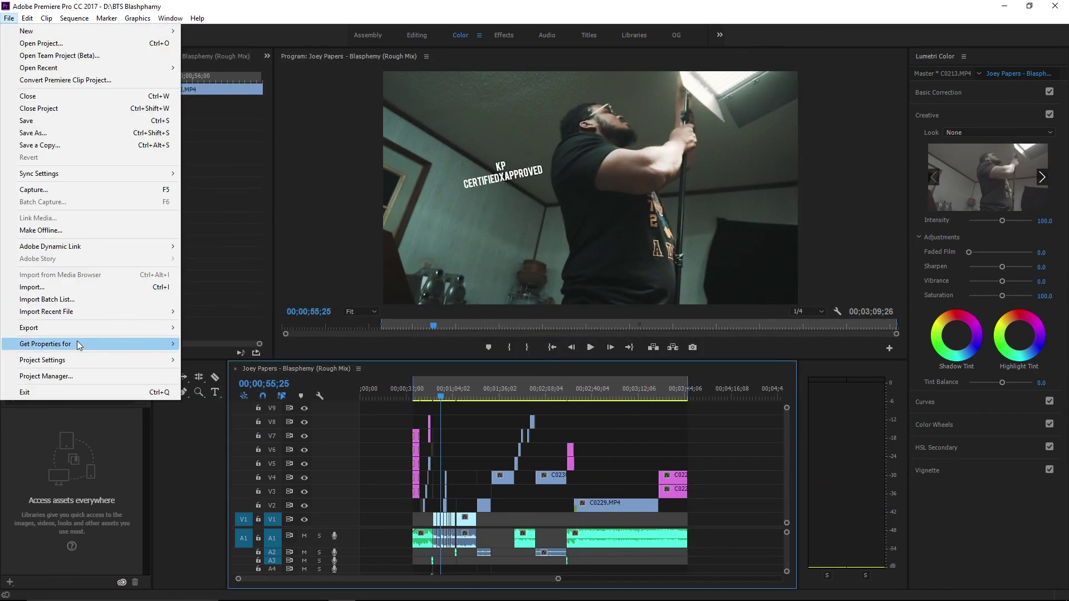
click(206, 329)
click(807, 523)
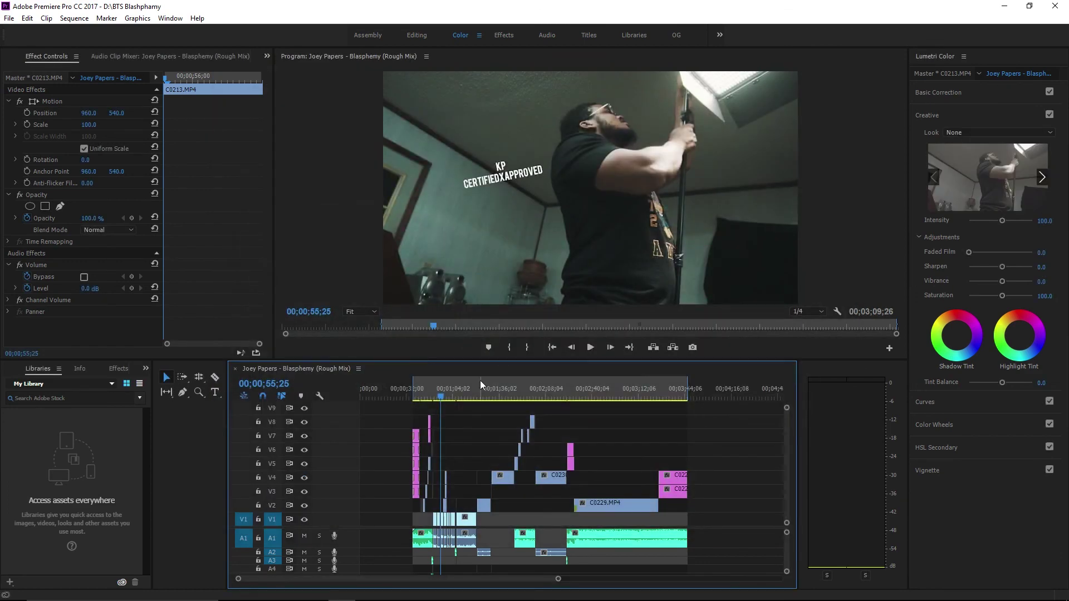
- Switch to the OG workspace, search the effects for "grain" and apply the Noise effect to the adjustment layer
scroll(480, 379, up, 3)
click(493, 446)
key(alt+shift+8)
key(shift+7)
text(gra)
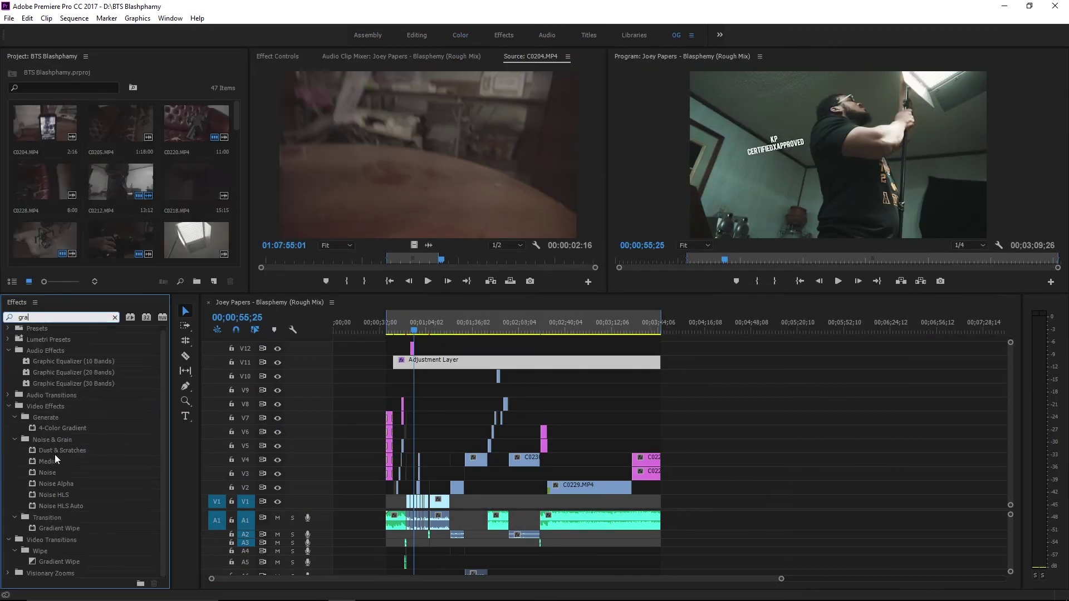
text(in)
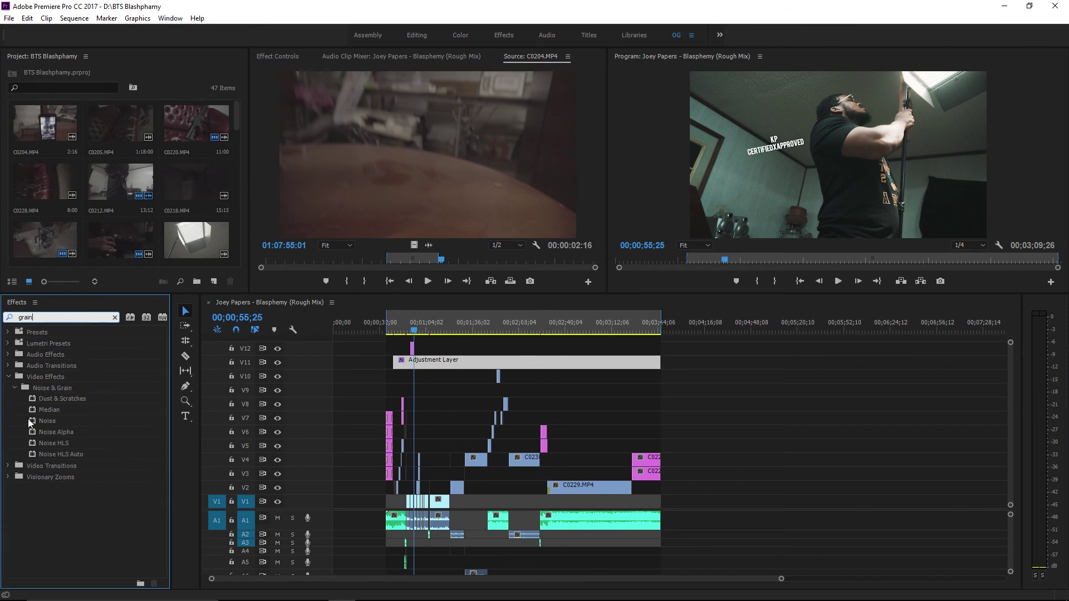
drag(28, 419, 423, 362)
- Set the adjustment layer's Amount of Noise to 12% and toggle the Noise effect to compare during playback
click(269, 59)
scroll(579, 148, down, 3)
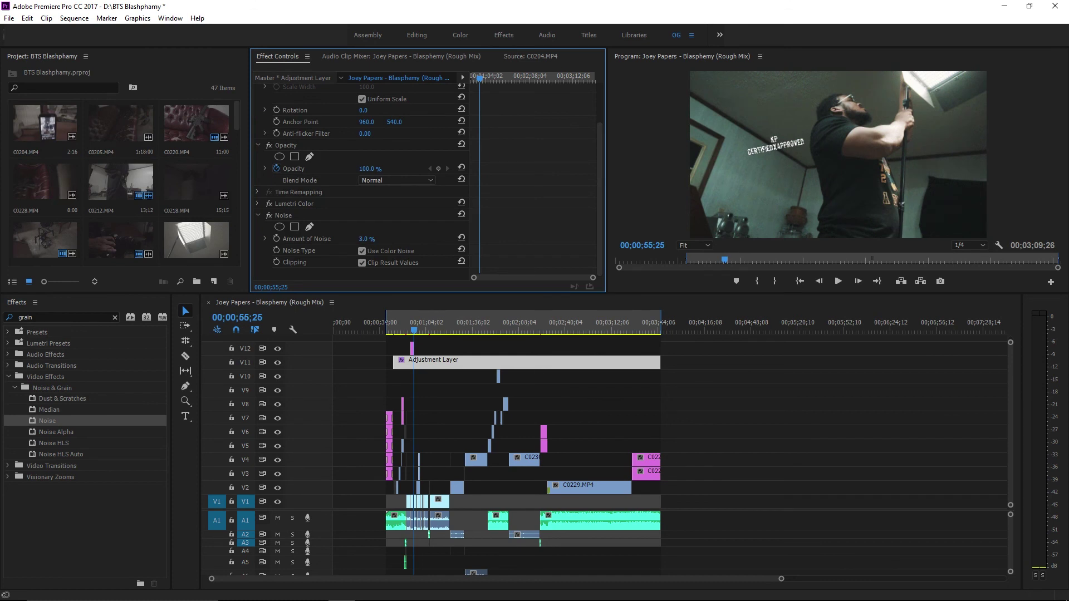
click(372, 238)
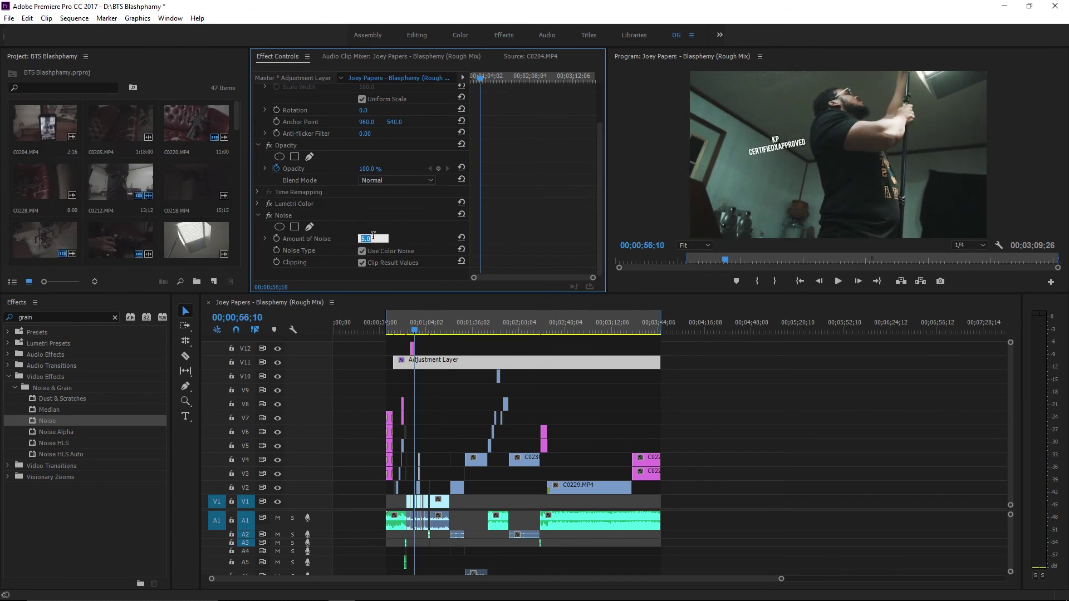
text(15)
key(Return)
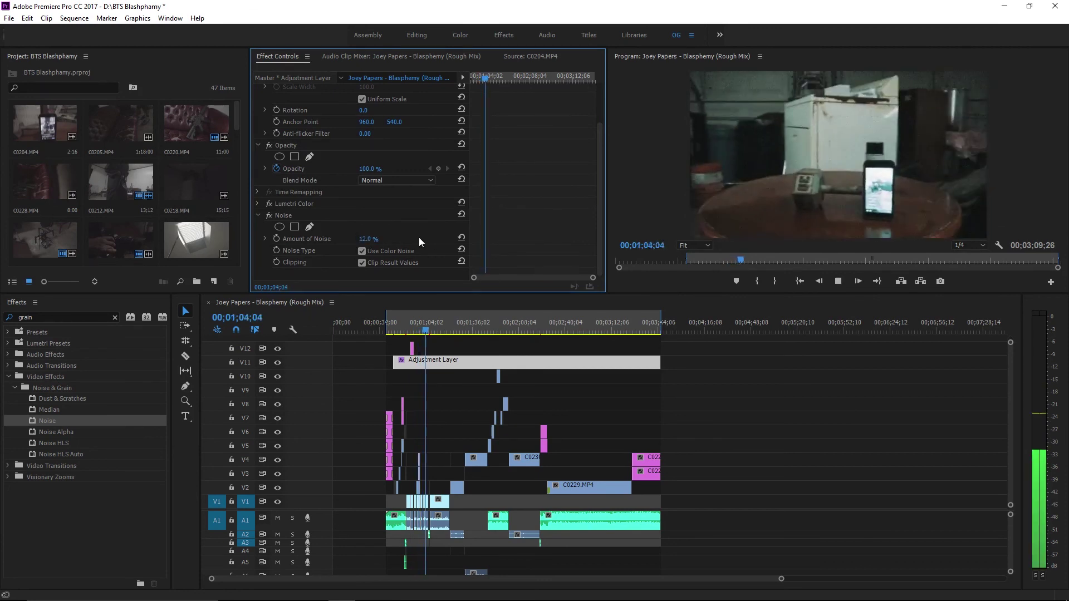
click(259, 214)
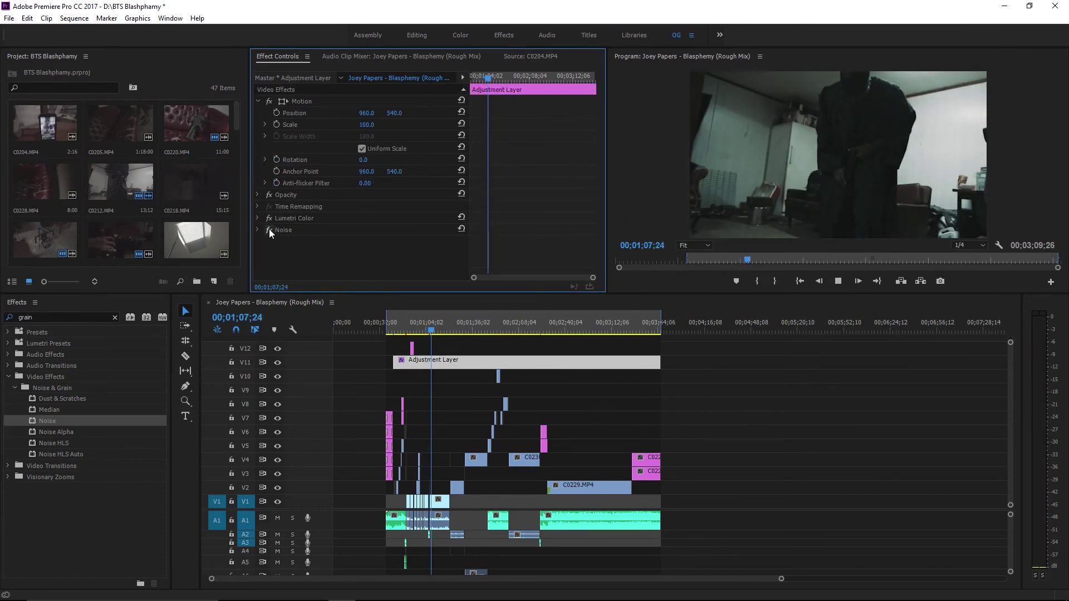
click(269, 229)
- Save the project, open the media export settings and name the output file "BTS Blasphamy" on the Desktop
click(9, 18)
click(23, 143)
click(9, 17)
click(206, 334)
click(687, 168)
text(BTS Blasphamy)
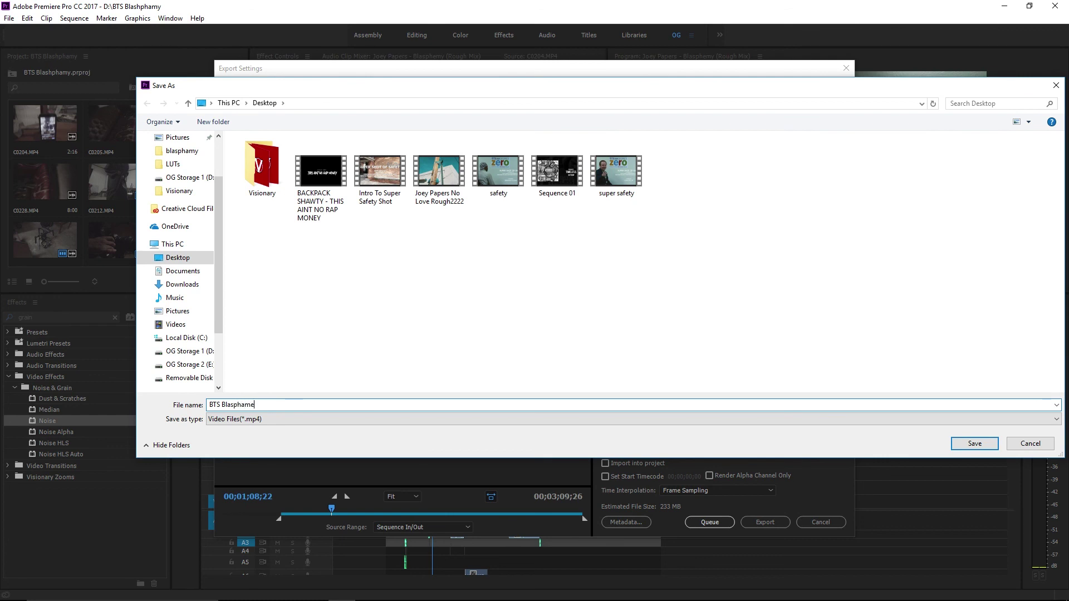
click(954, 445)
- Enable Maximum Render Quality and Render at Maximum Depth, set target and maximum bitrate to 35 Mbps, and export the H.264 video
click(606, 450)
scroll(851, 345, down, 3)
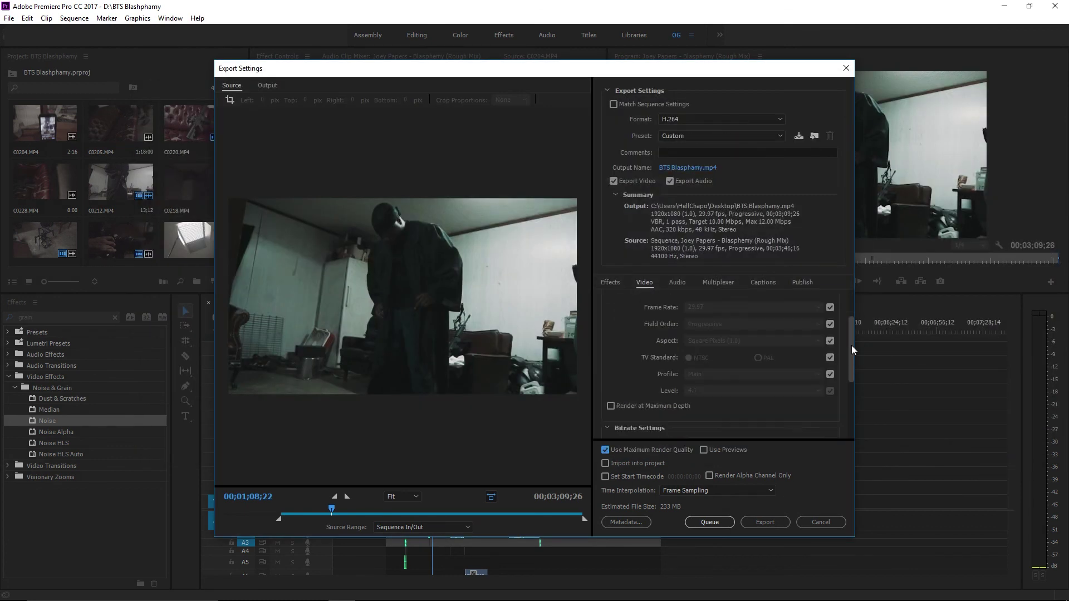
click(764, 521)
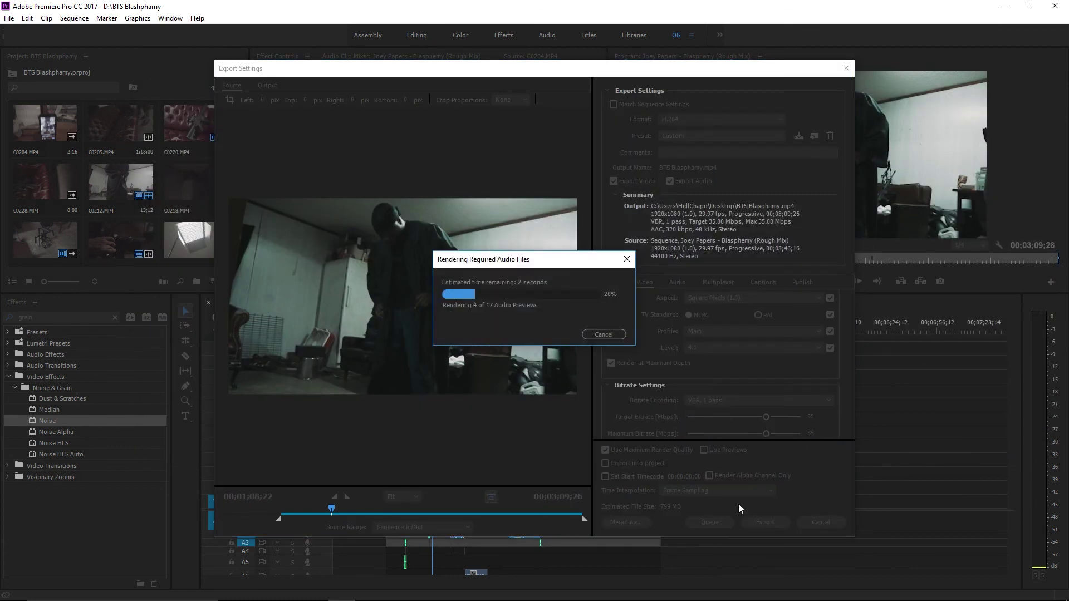